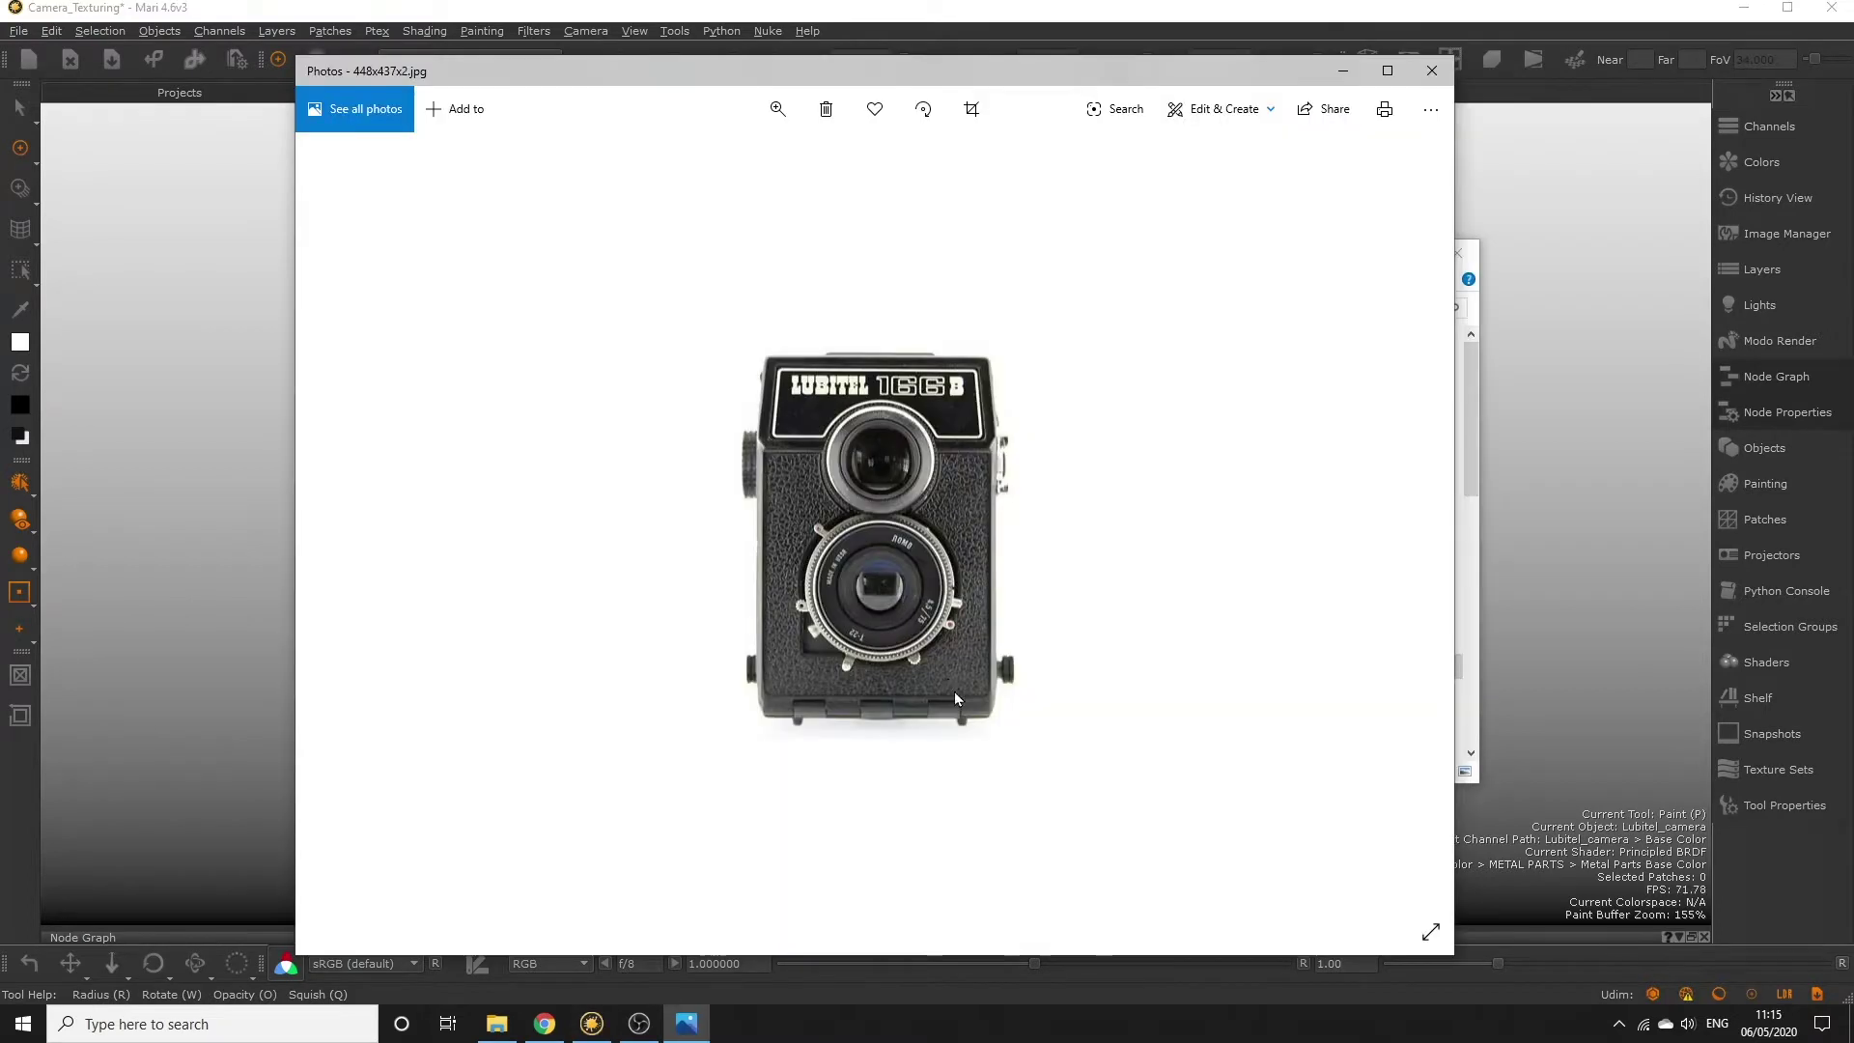
Step: Enlarge the Lubitel reference photo slightly with the zoom slider
{"action": "left_click", "coordinate": [778, 109]}
{"action": "left_click_drag", "start_coordinate": [687, 165], "coordinate": [713, 172]}
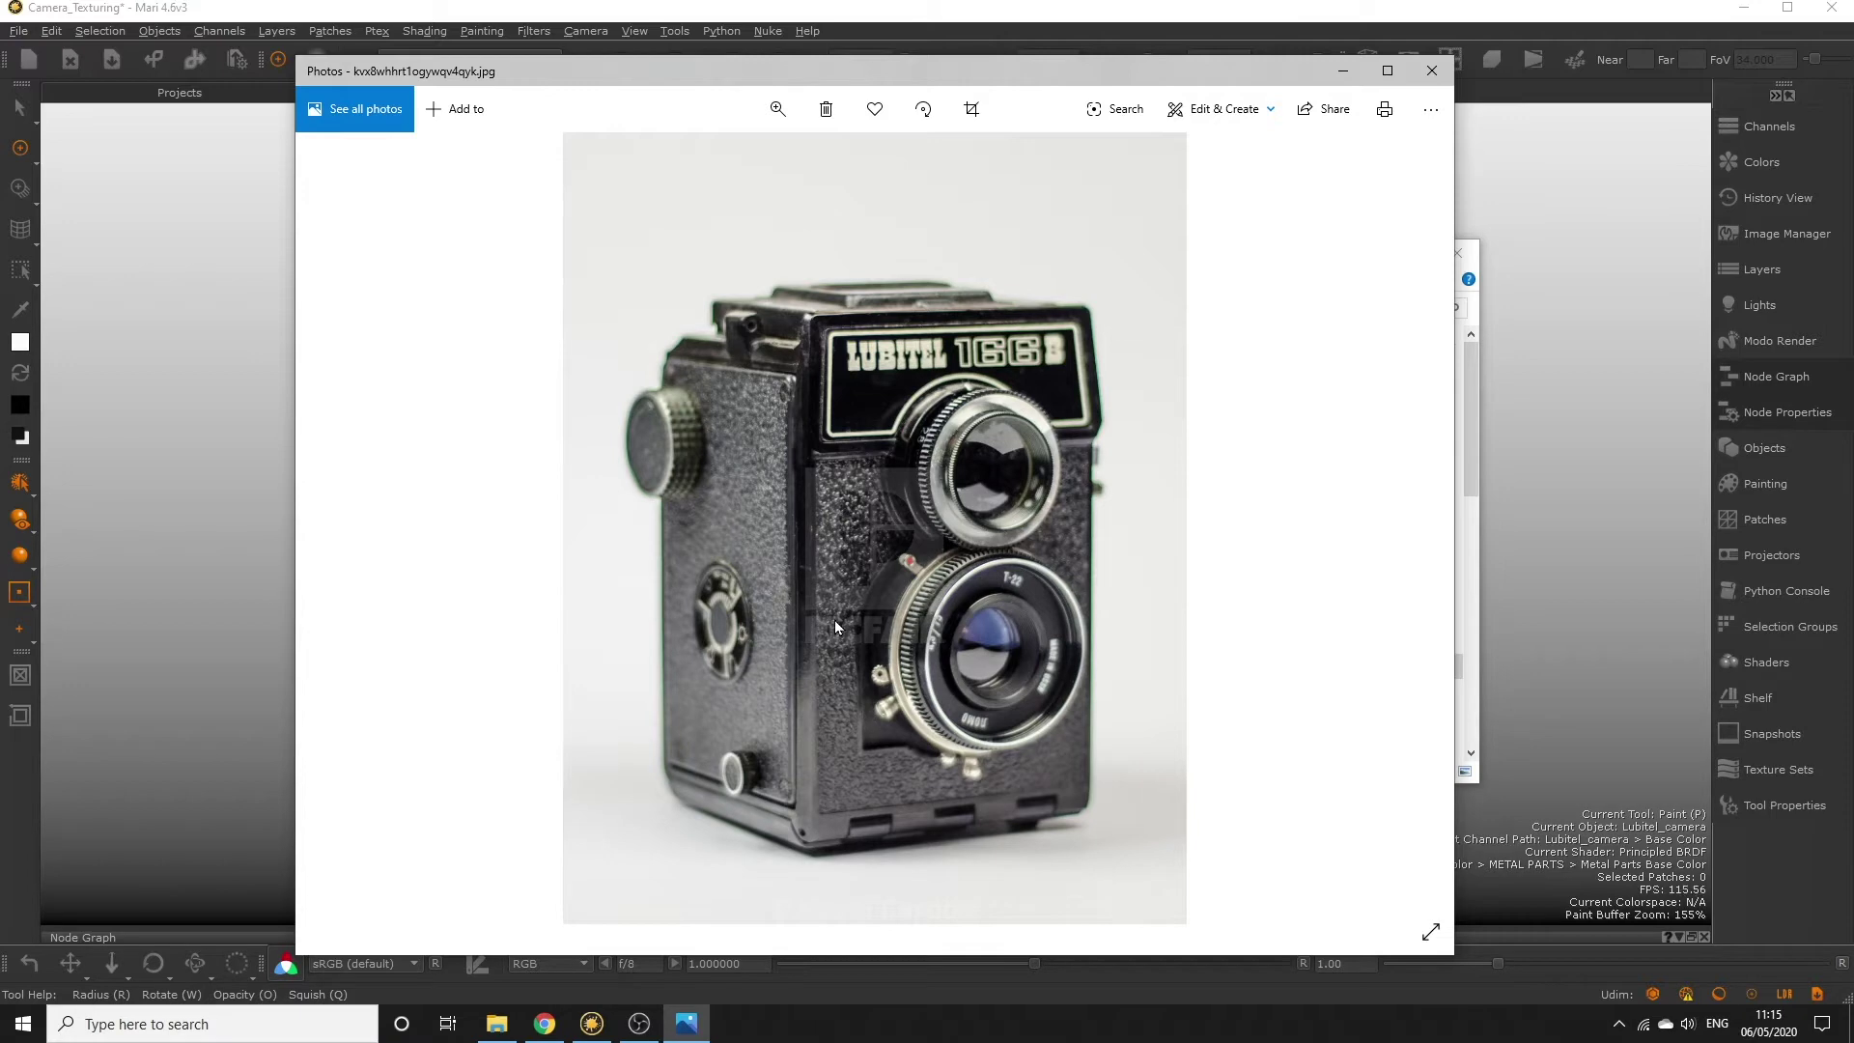
Step: Close the reference photo and show the Shaders palette, then the Base Color layer list
{"action": "key", "text": "alt+F4"}
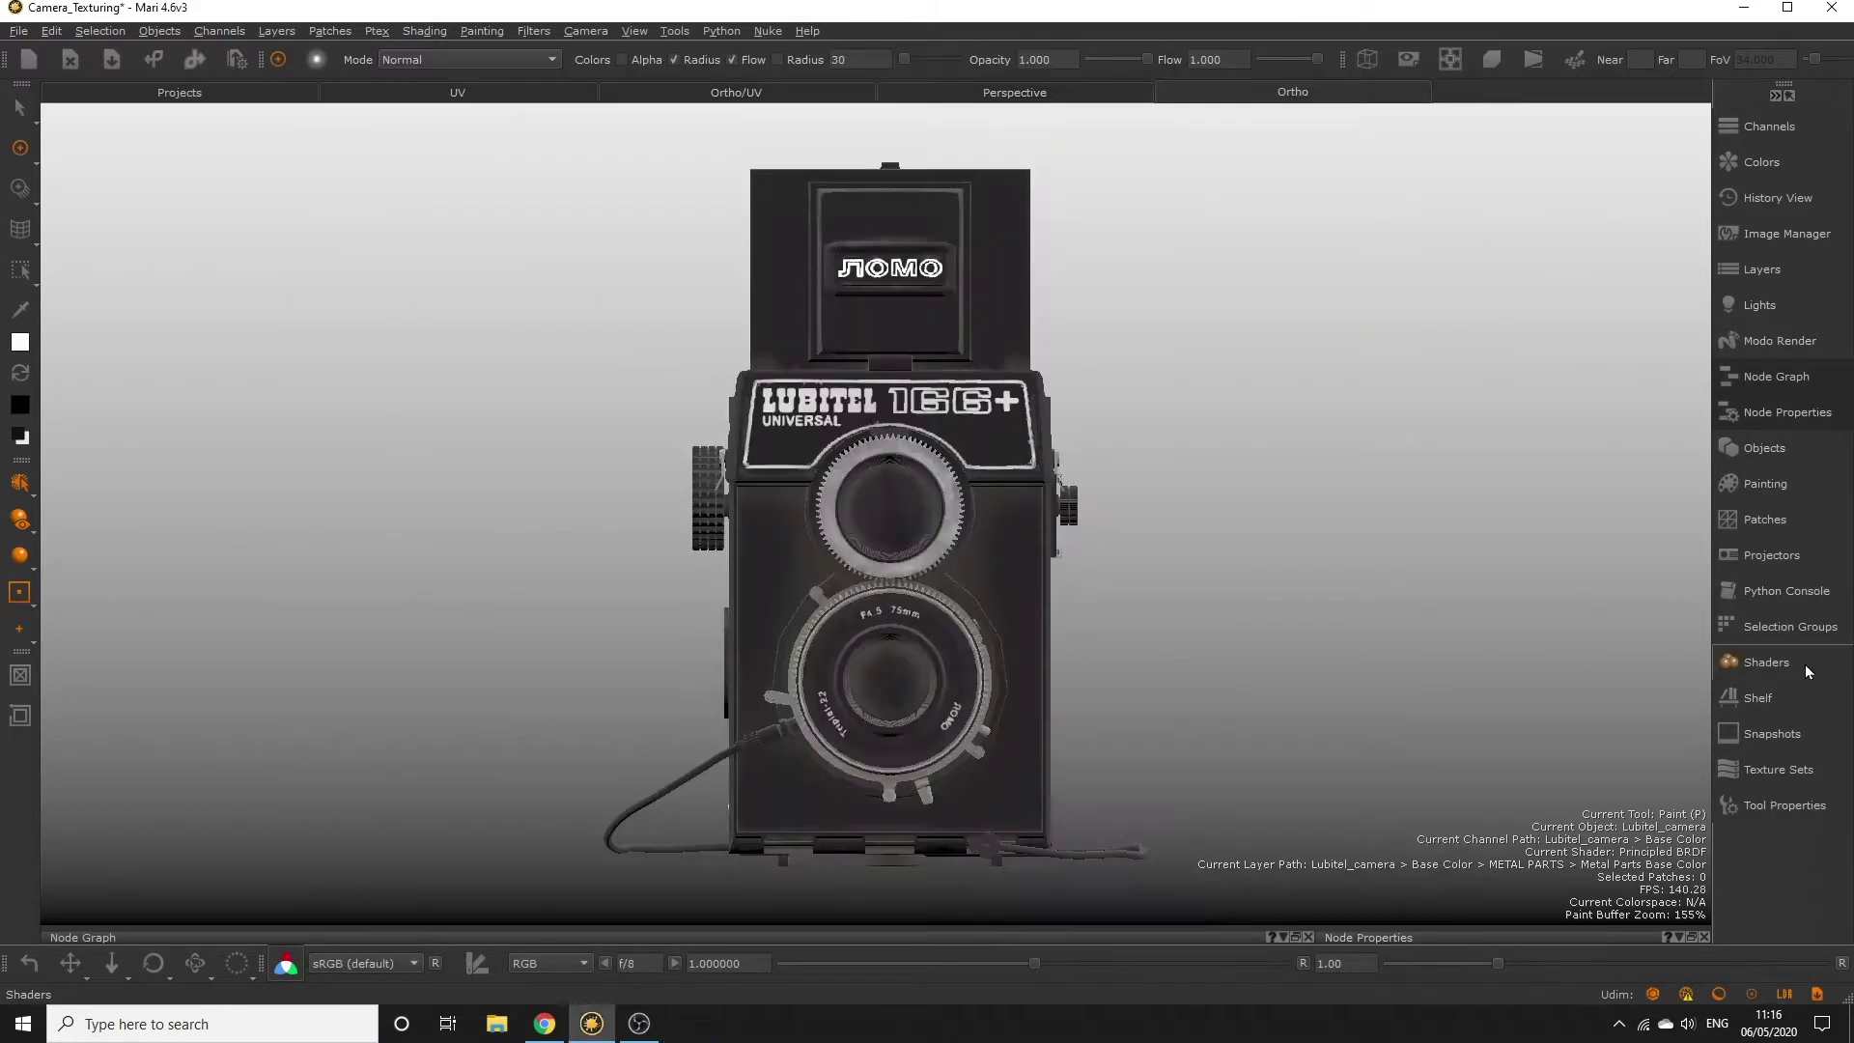
{"action": "left_click", "coordinate": [1814, 666]}
{"action": "scroll", "coordinate": [1360, 773], "scroll_direction": "down", "scroll_amount": 2}
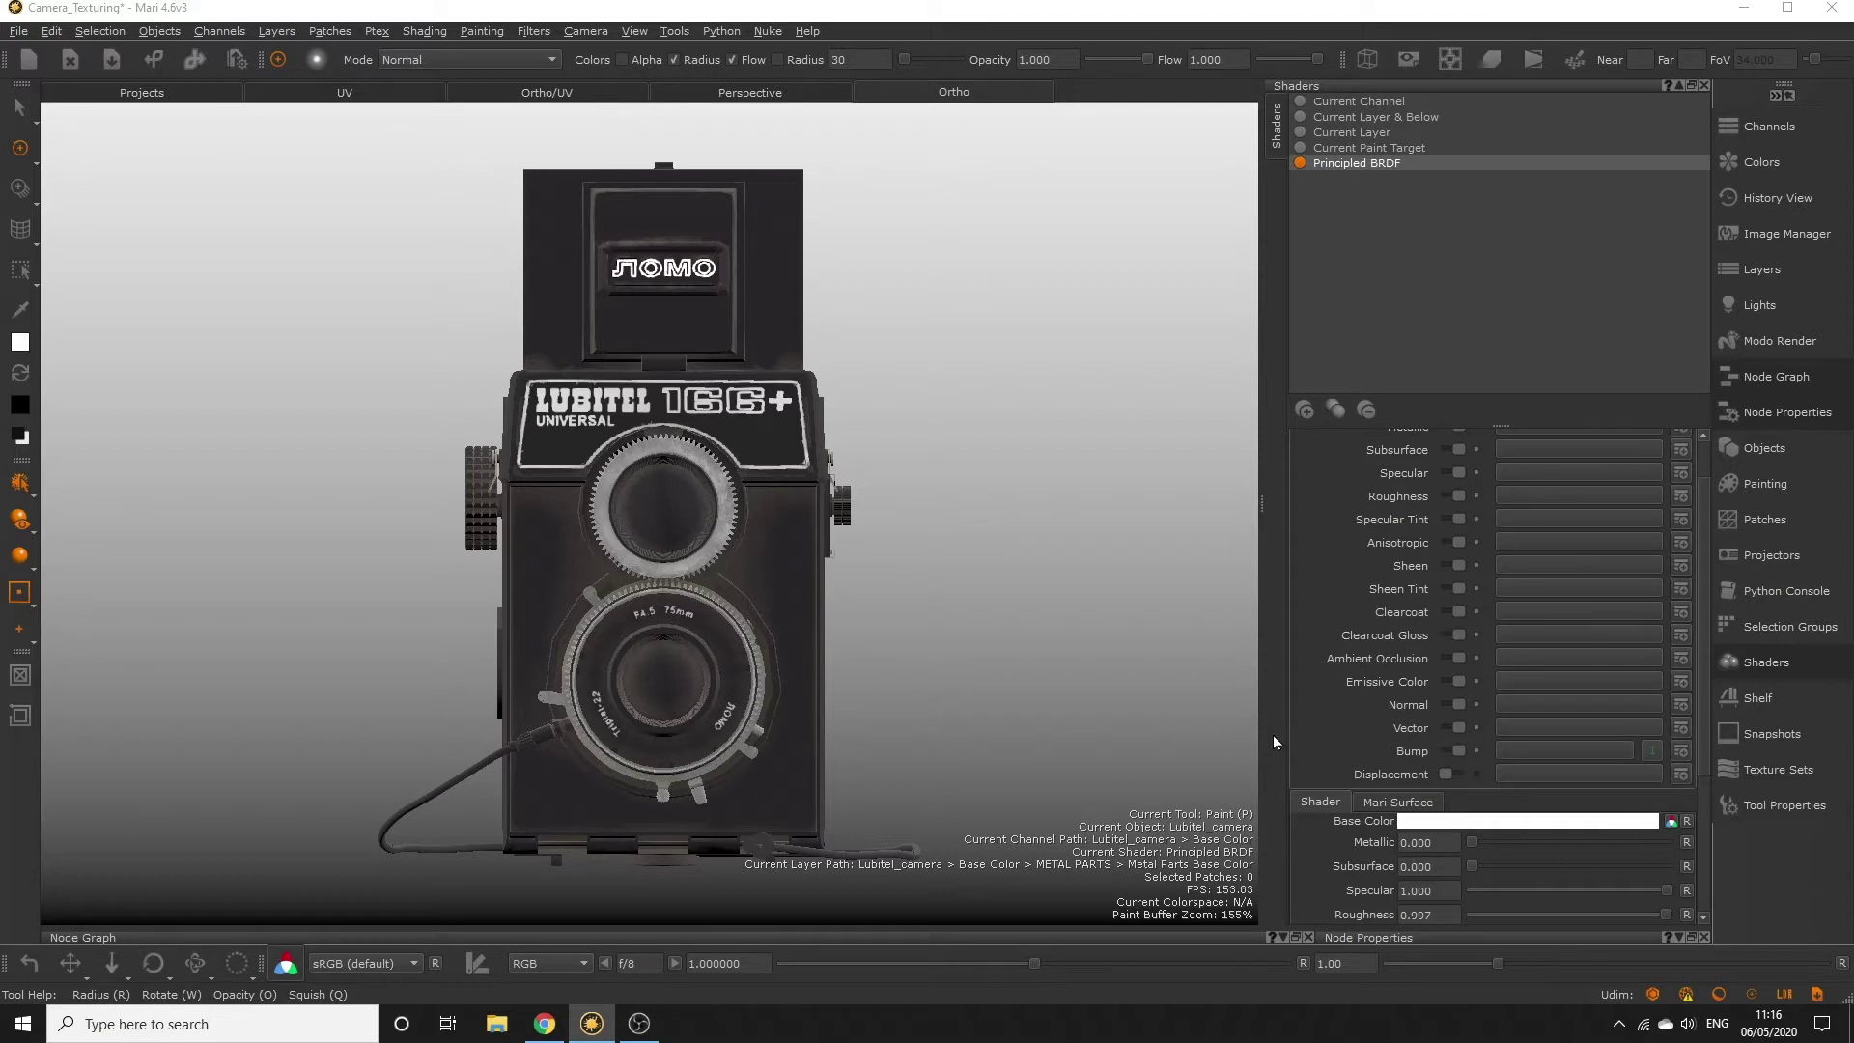
{"action": "left_click", "coordinate": [1798, 270]}
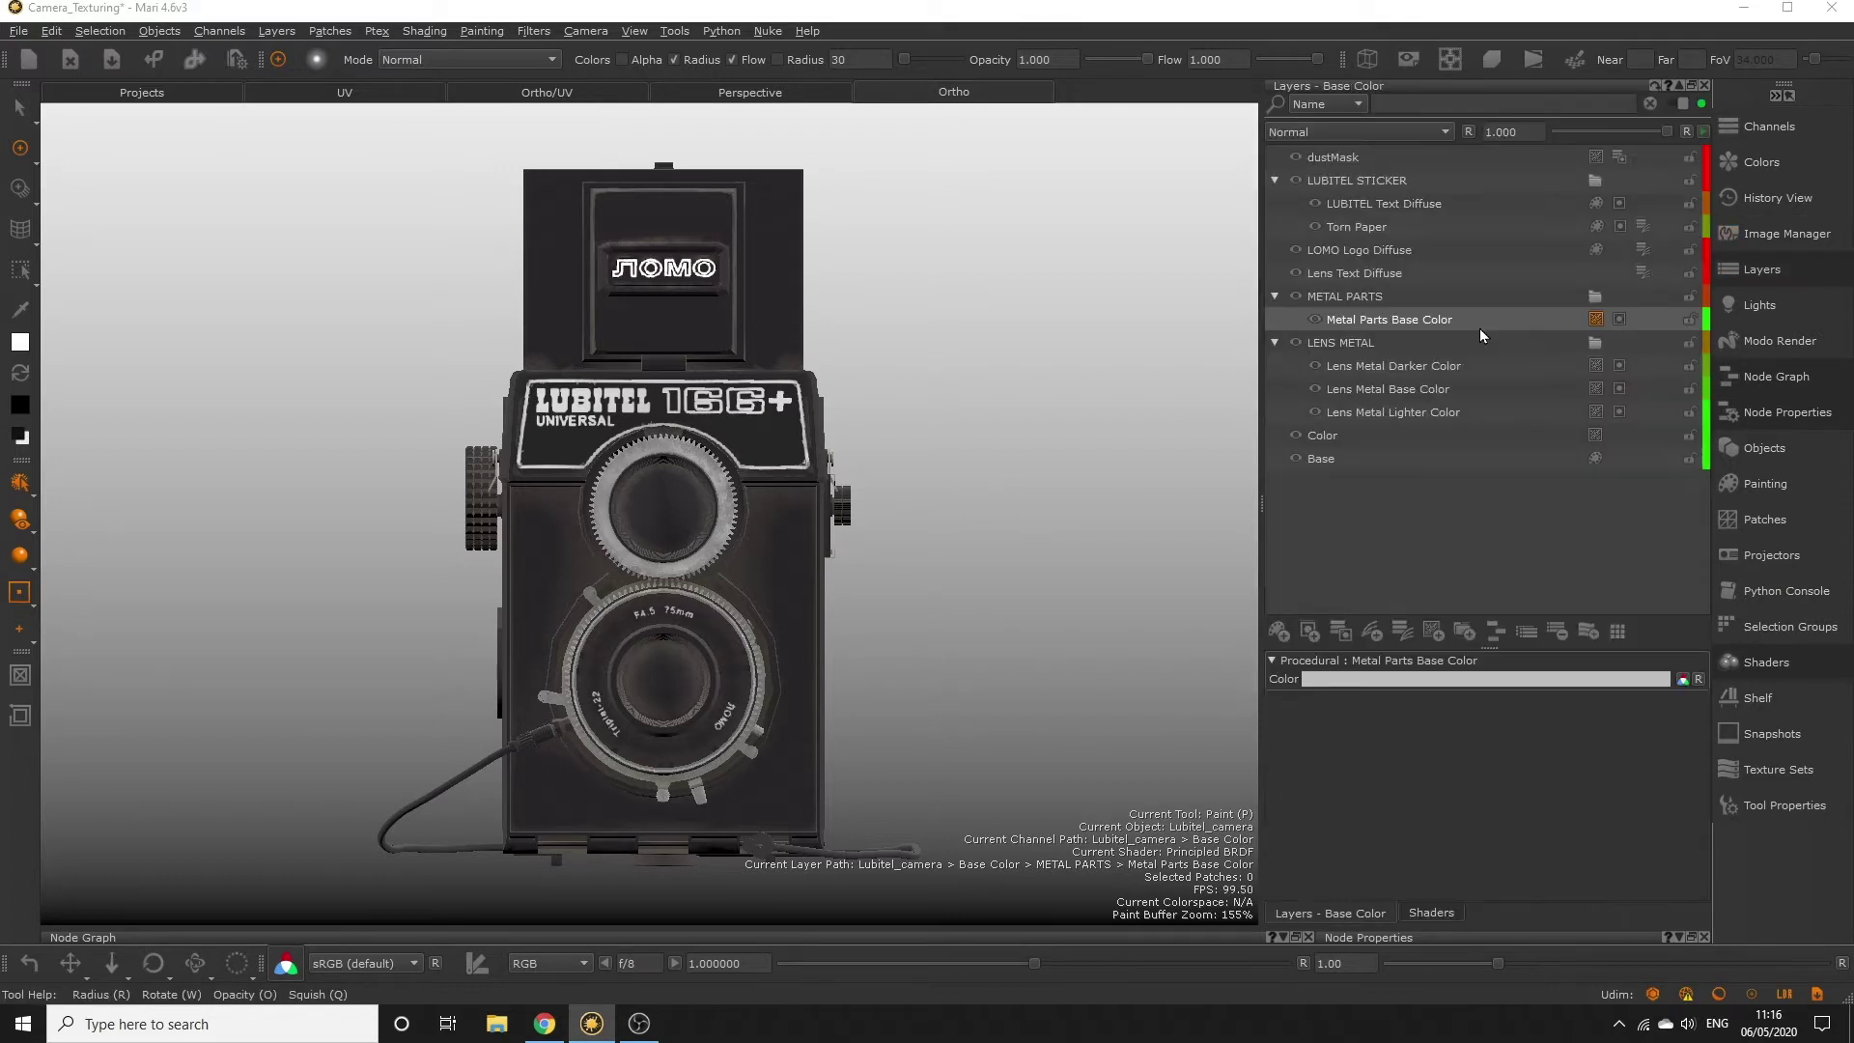
{"action": "left_click", "coordinate": [1462, 632]}
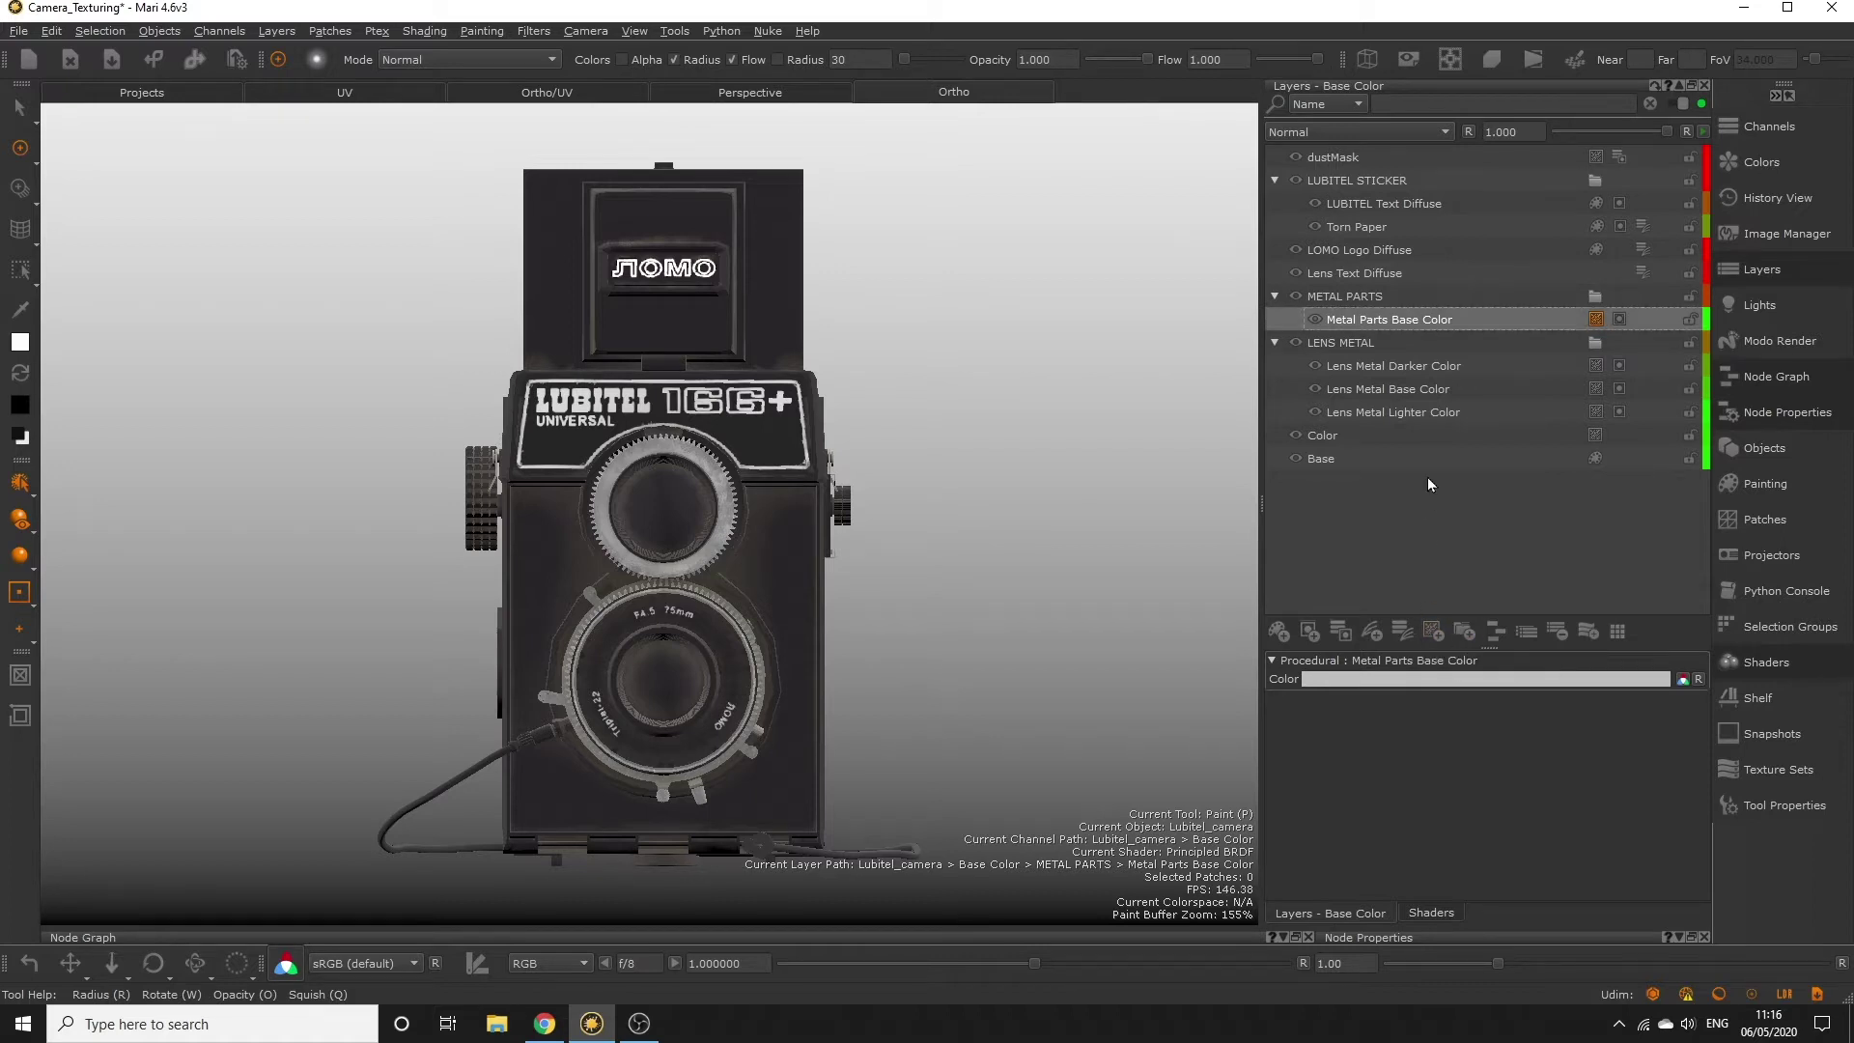
Step: Try the Paint Through tool, return to the Paint brush, and bring up Metal Parts layer actions
{"action": "left_click", "coordinate": [19, 188]}
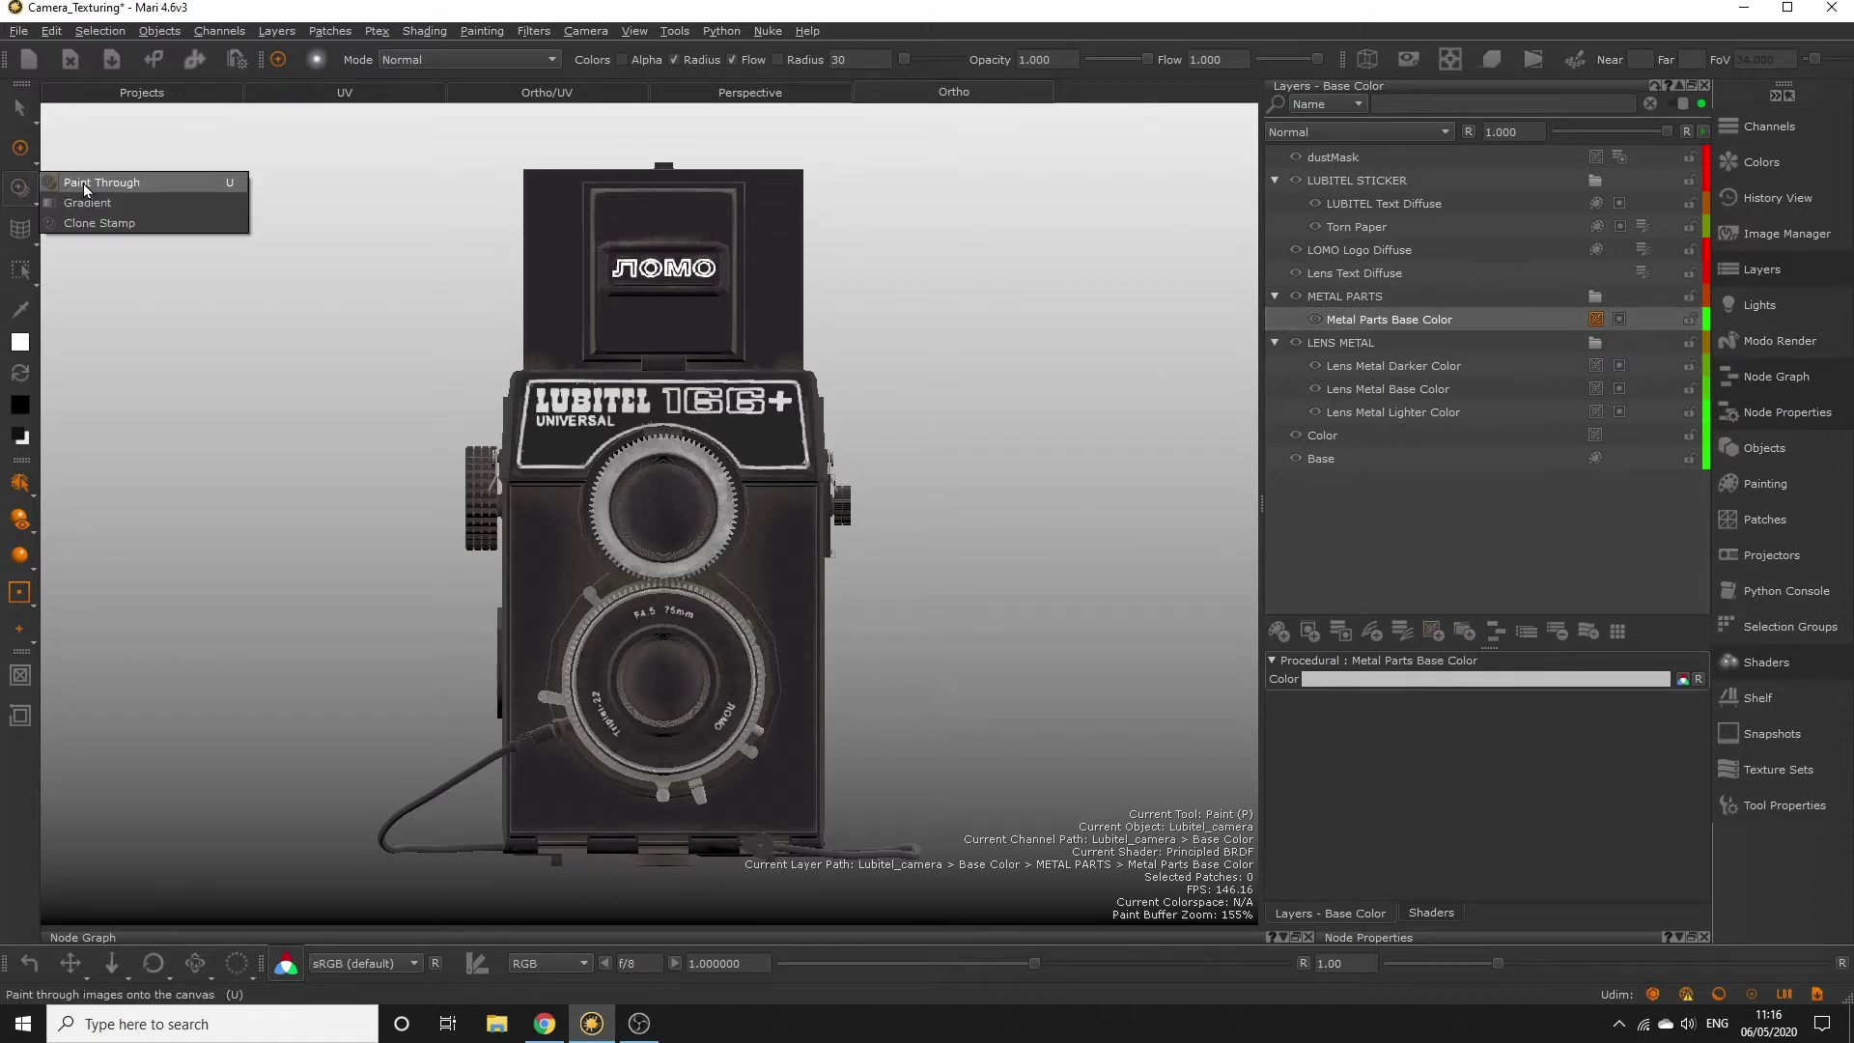
{"action": "left_click", "coordinate": [135, 187]}
{"action": "left_click", "coordinate": [19, 148]}
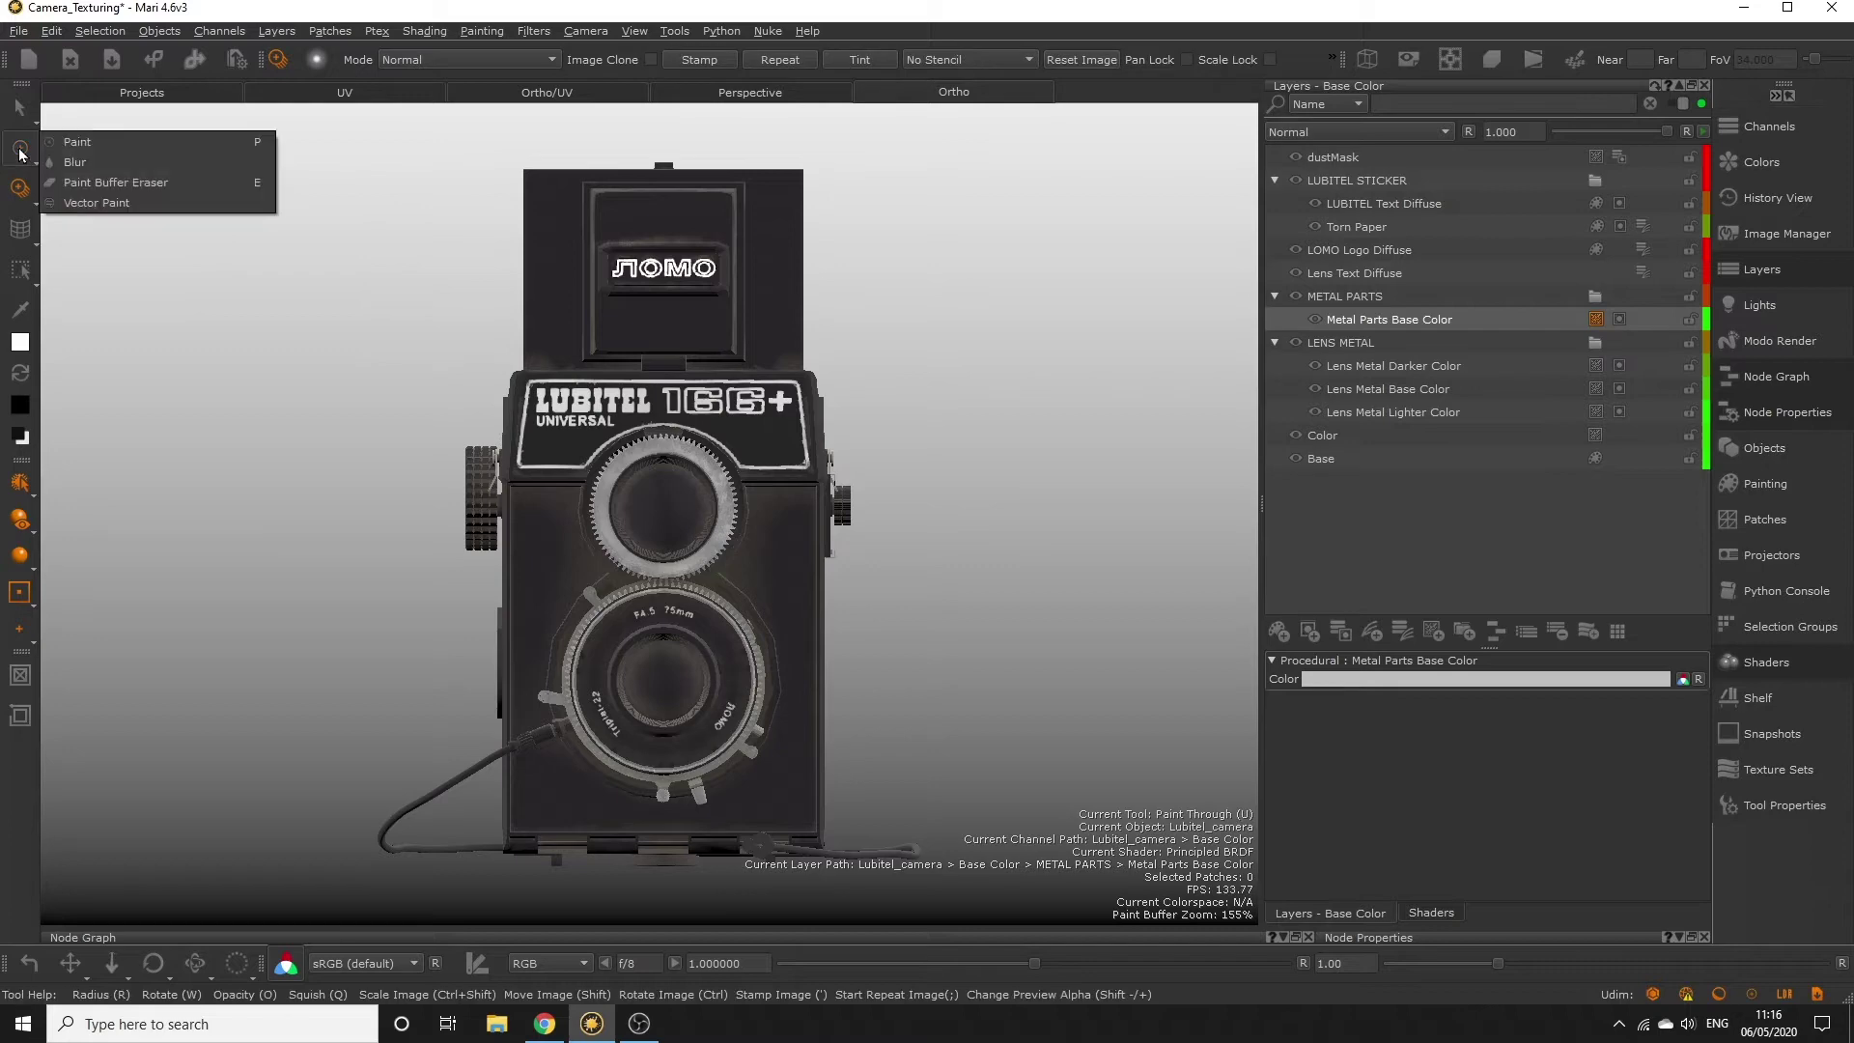
{"action": "left_click", "coordinate": [70, 143]}
{"action": "right_click", "coordinate": [1426, 330]}
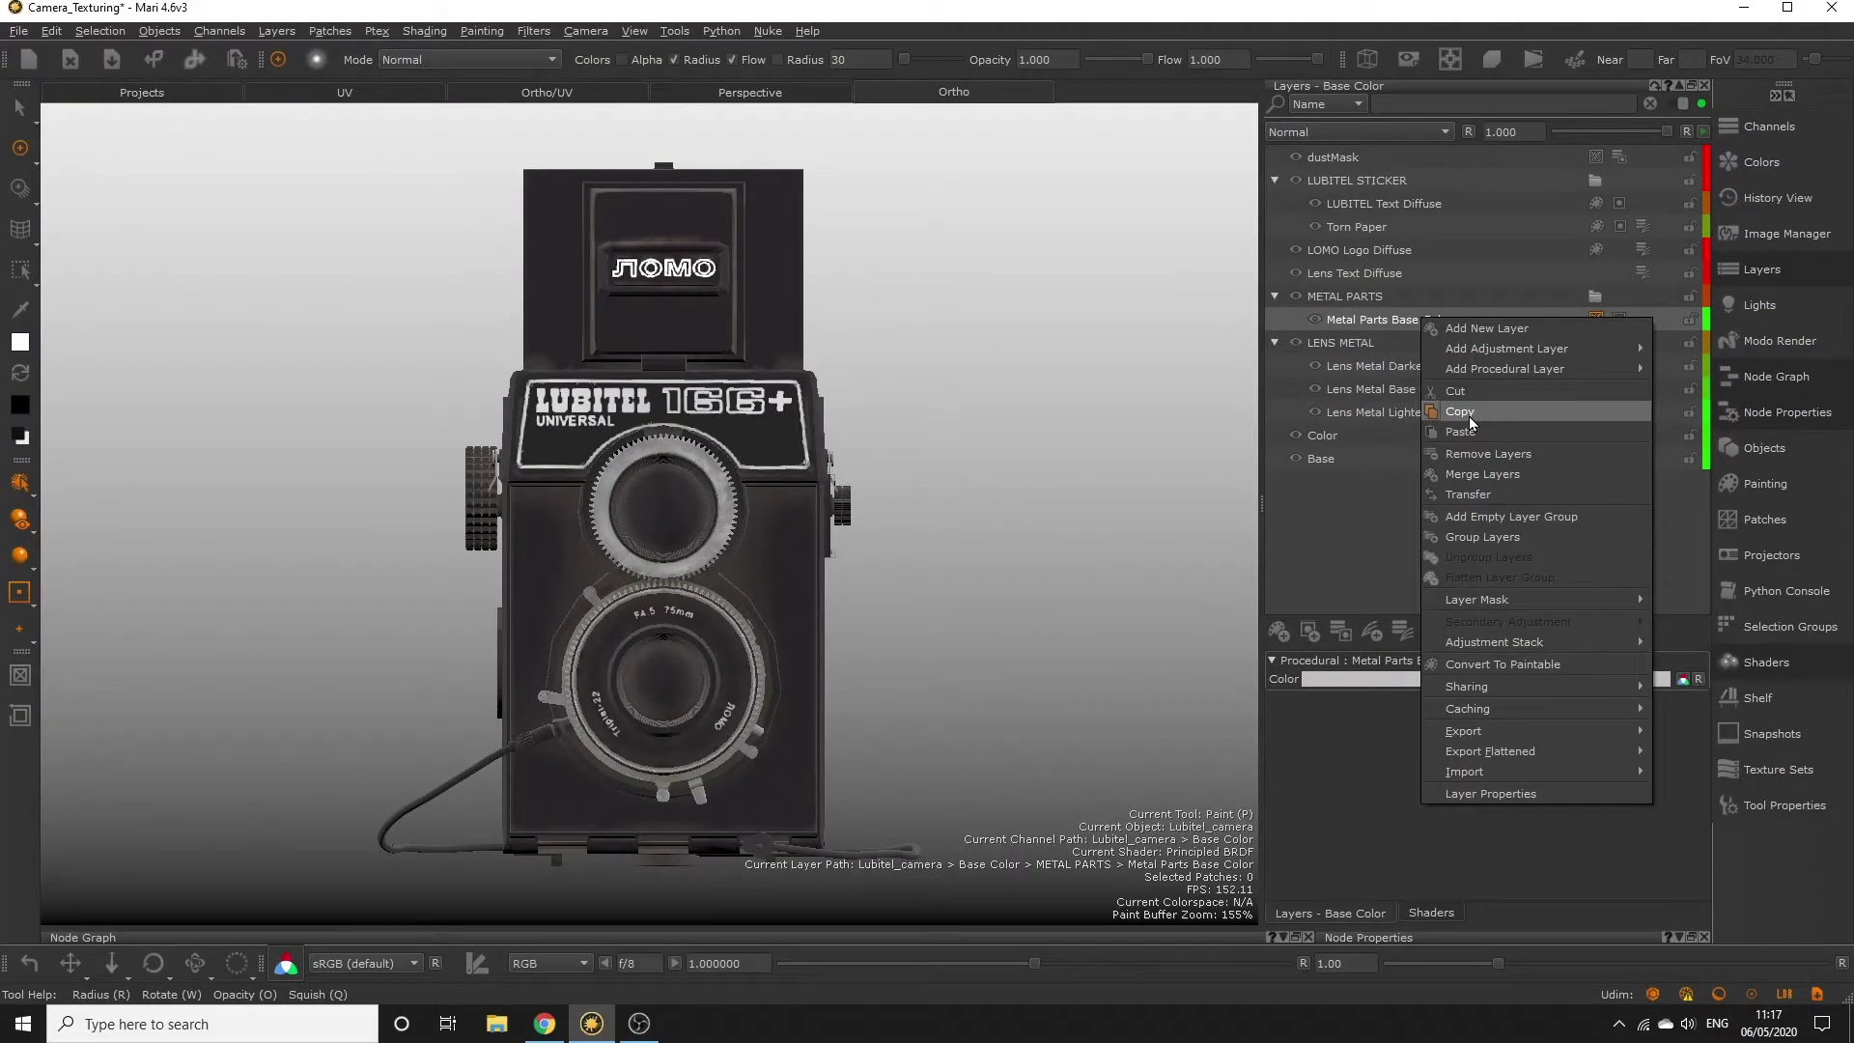
Step: Dock the Channels palette in place of the Layers palette
{"action": "left_click", "coordinate": [1469, 422]}
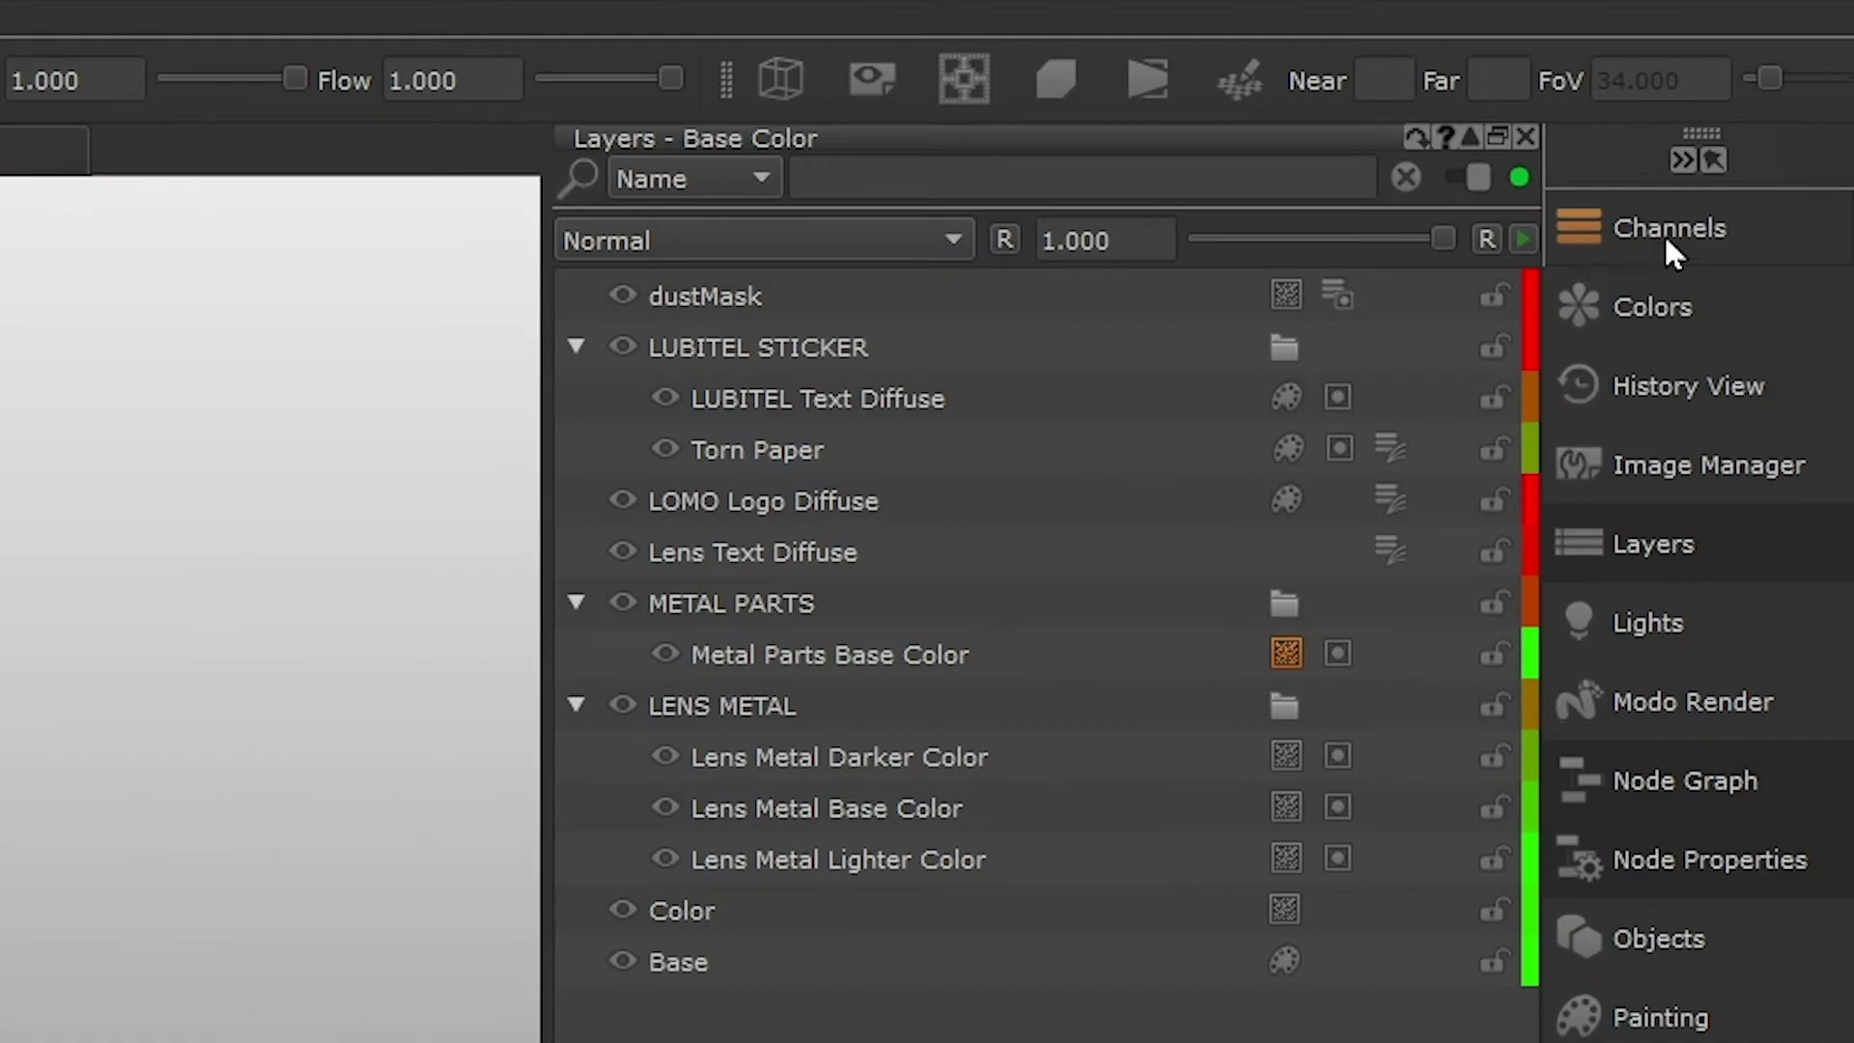
{"action": "left_click", "coordinate": [1665, 233]}
{"action": "left_click_drag", "start_coordinate": [1361, 204], "coordinate": [1145, 742]}
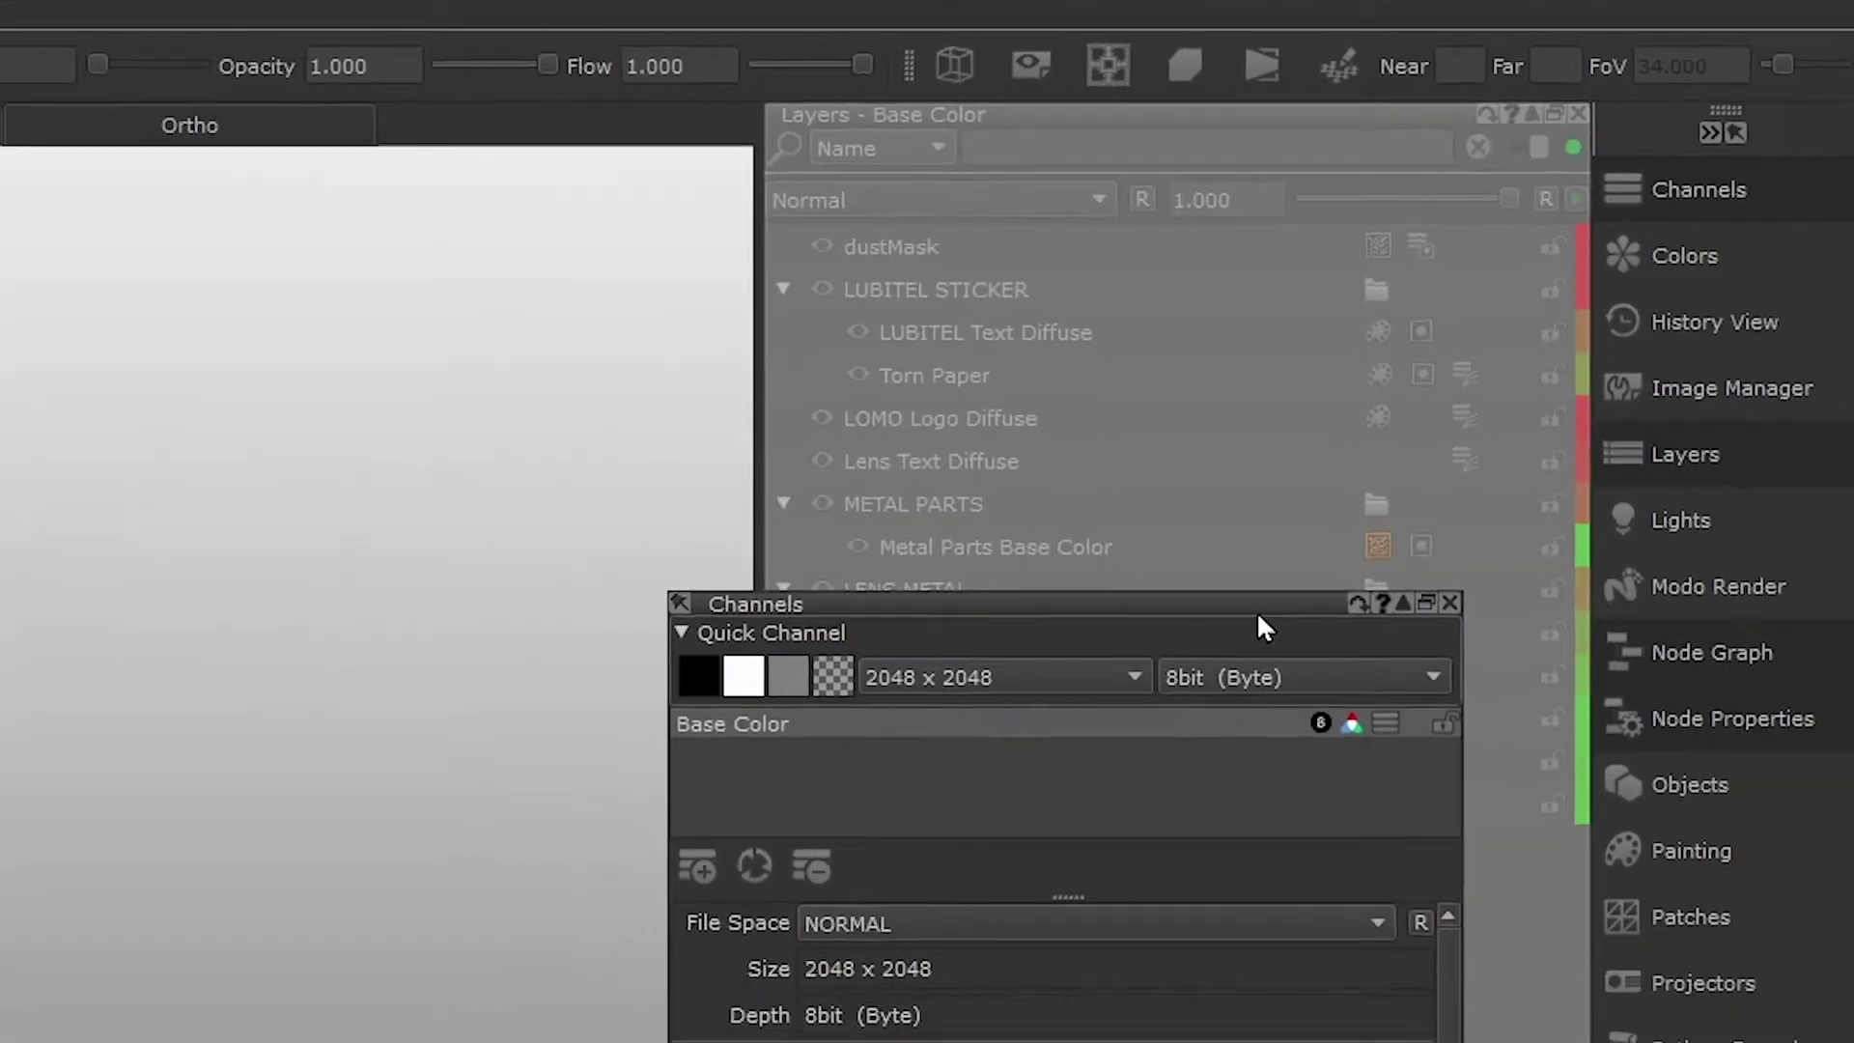
{"action": "left_click_drag", "start_coordinate": [1259, 617], "coordinate": [1295, 663]}
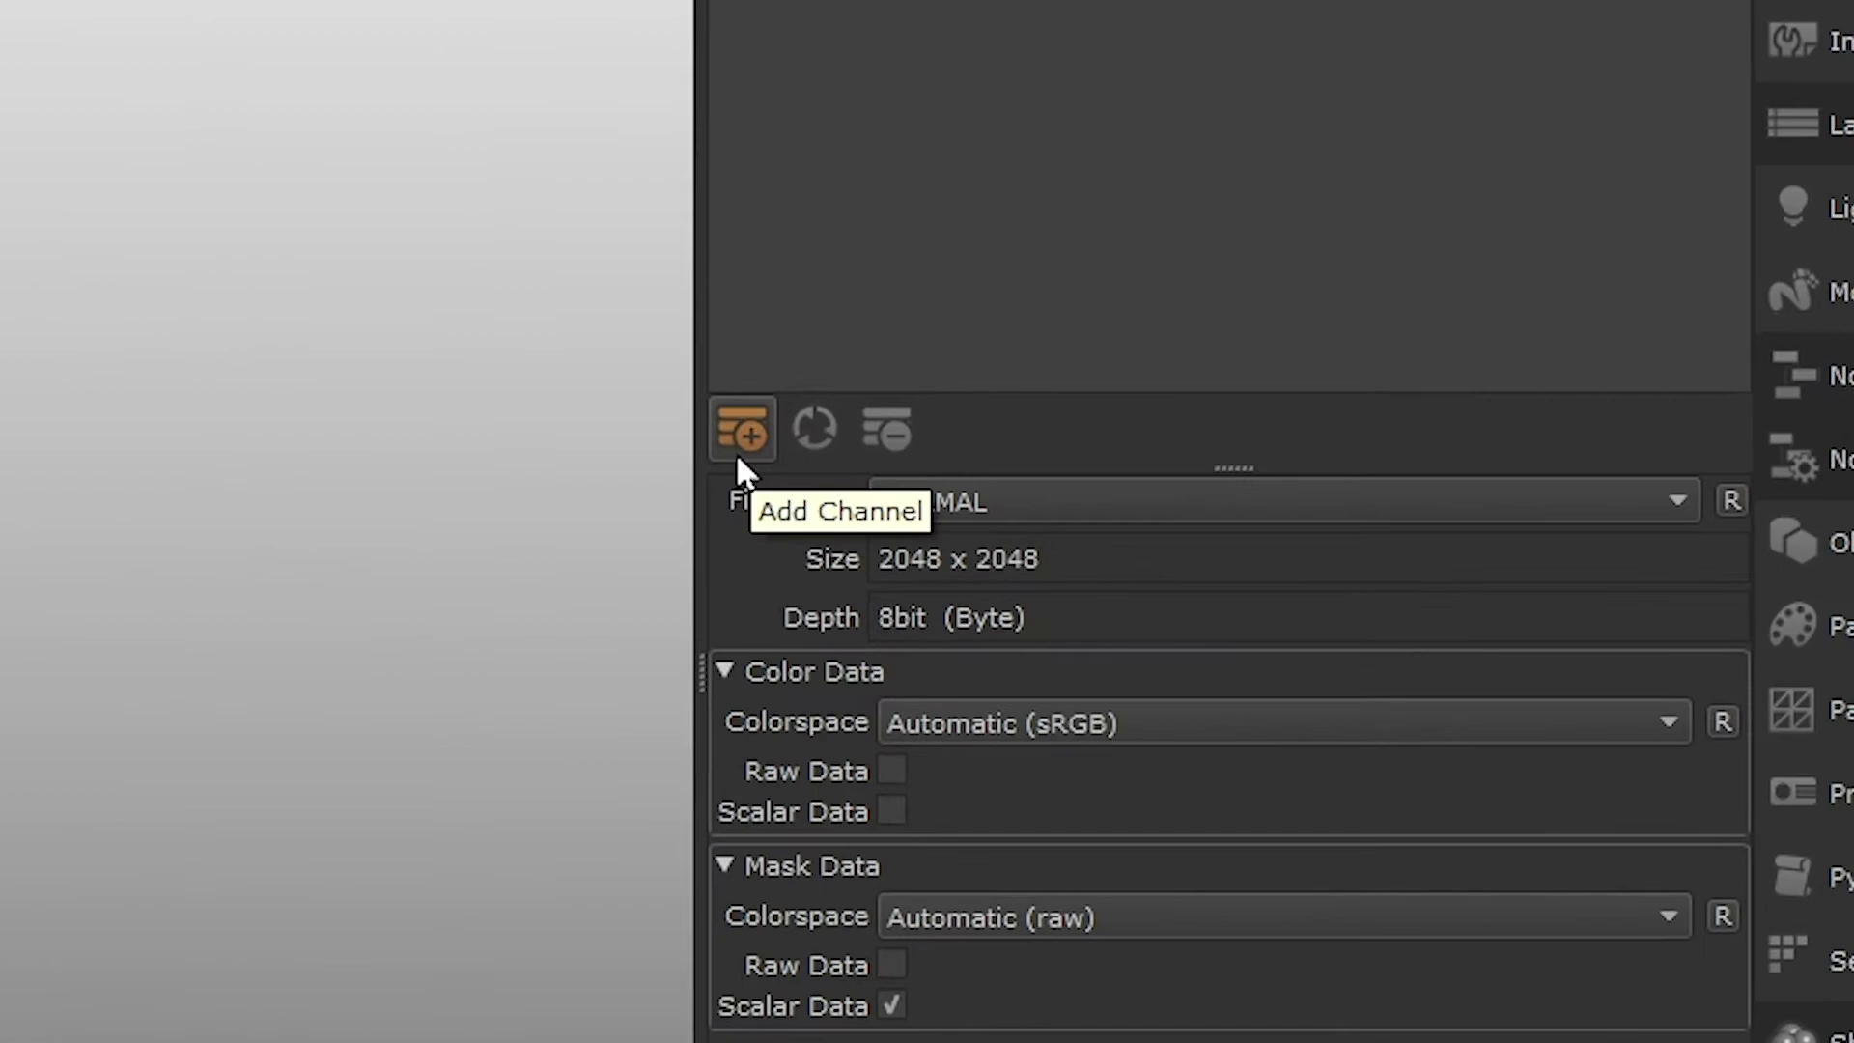
Step: Start a new channel from the Bump preset and select its Name field
{"action": "left_click", "coordinate": [738, 456]}
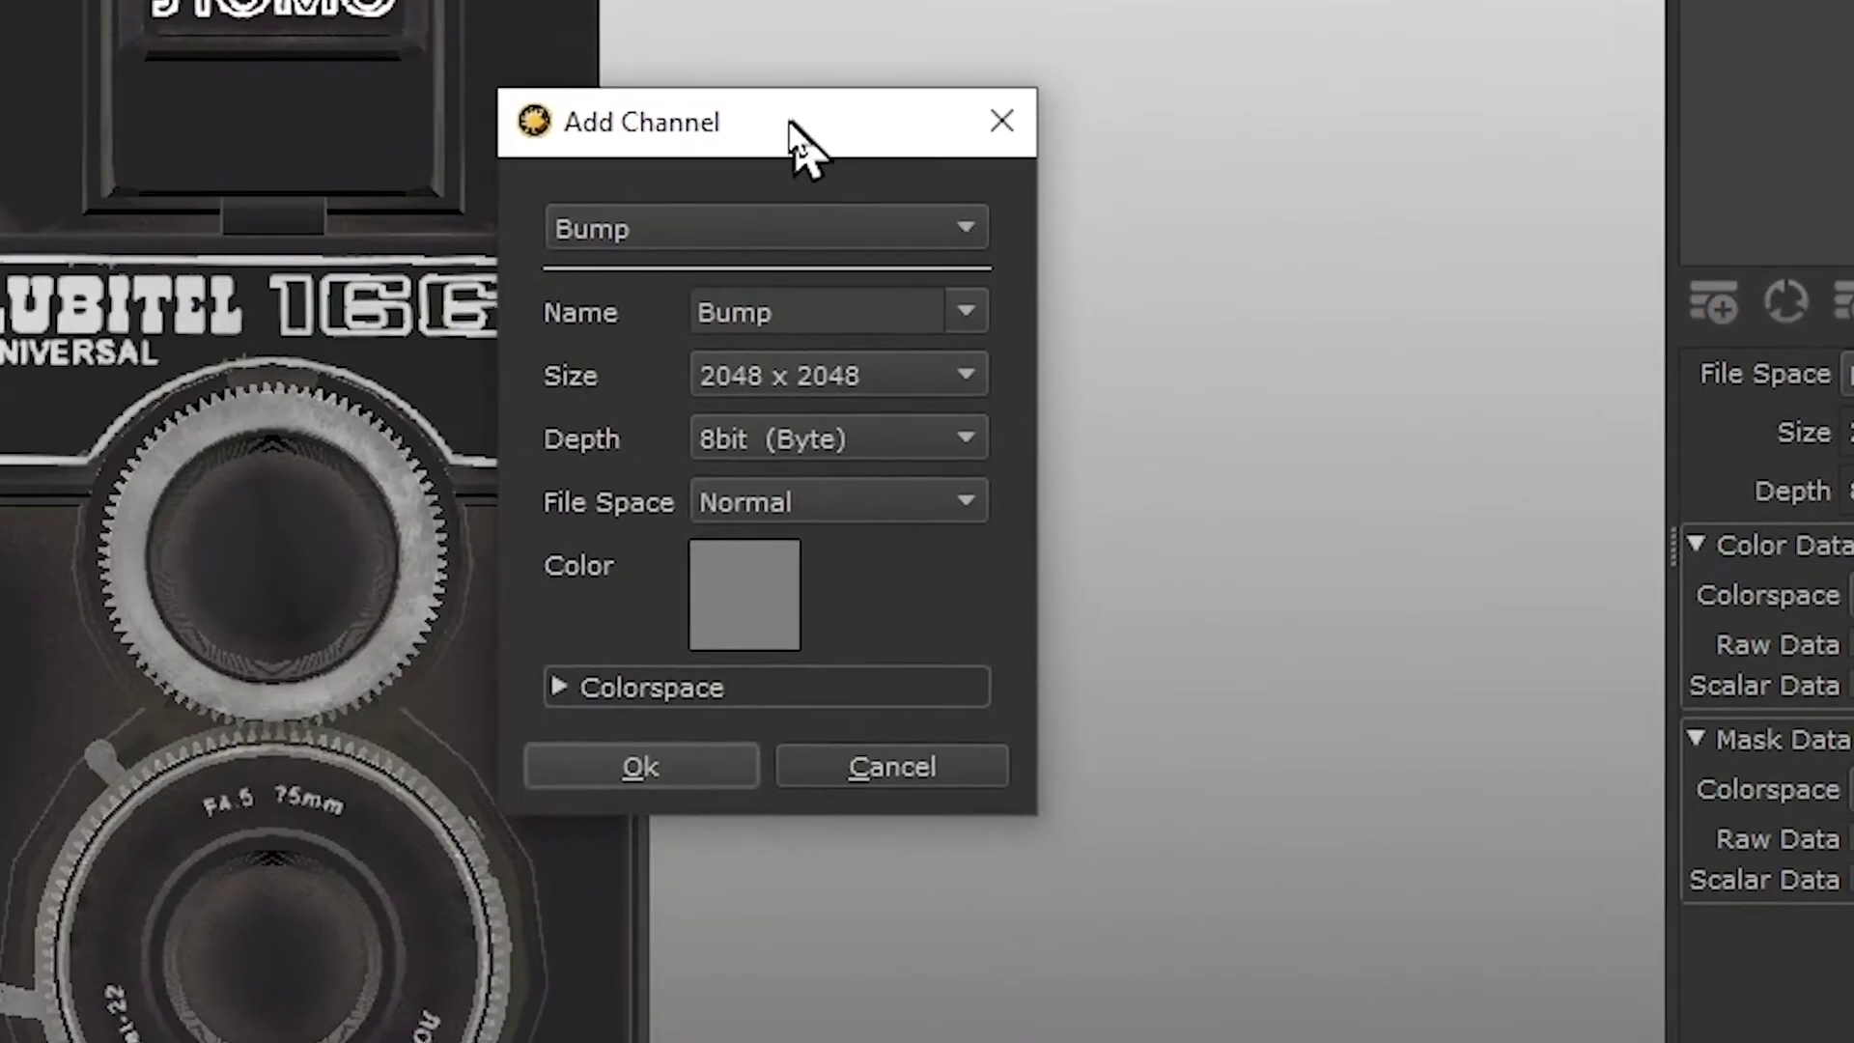
{"action": "left_click_drag", "start_coordinate": [790, 123], "coordinate": [767, 107]}
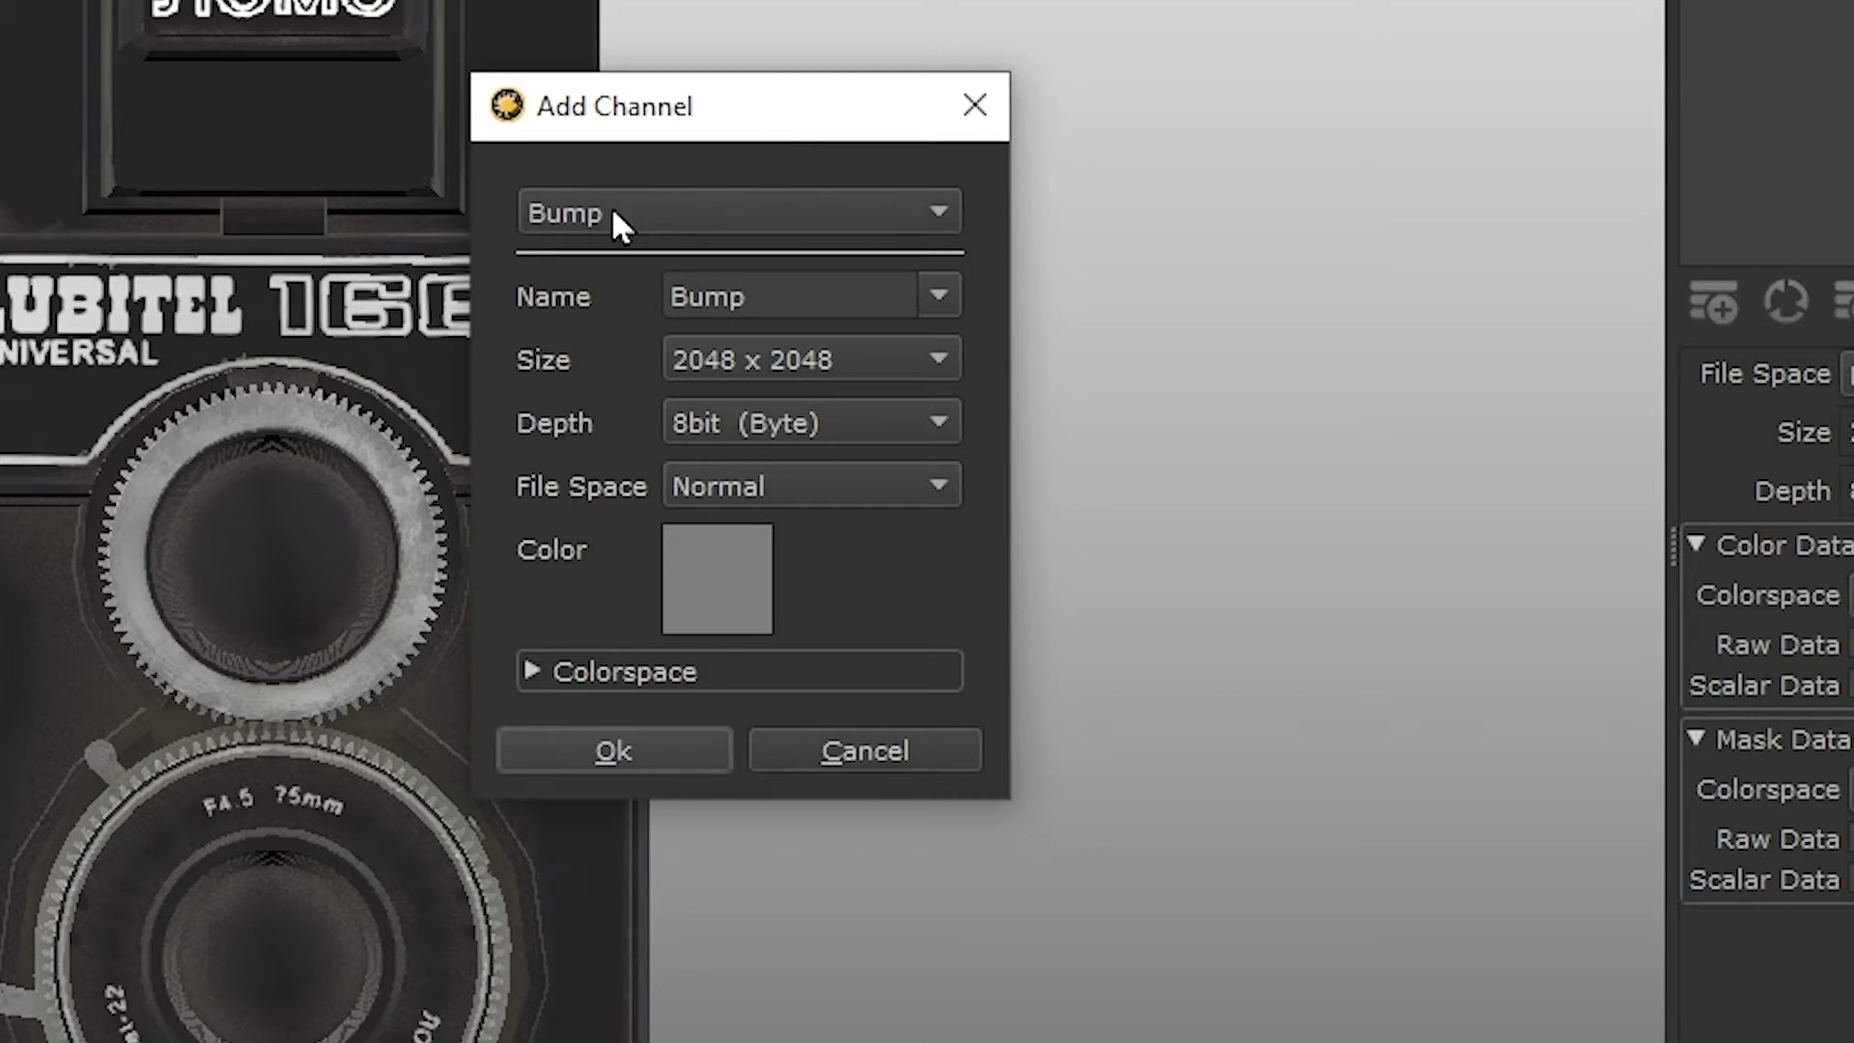
{"action": "left_click", "coordinate": [840, 217]}
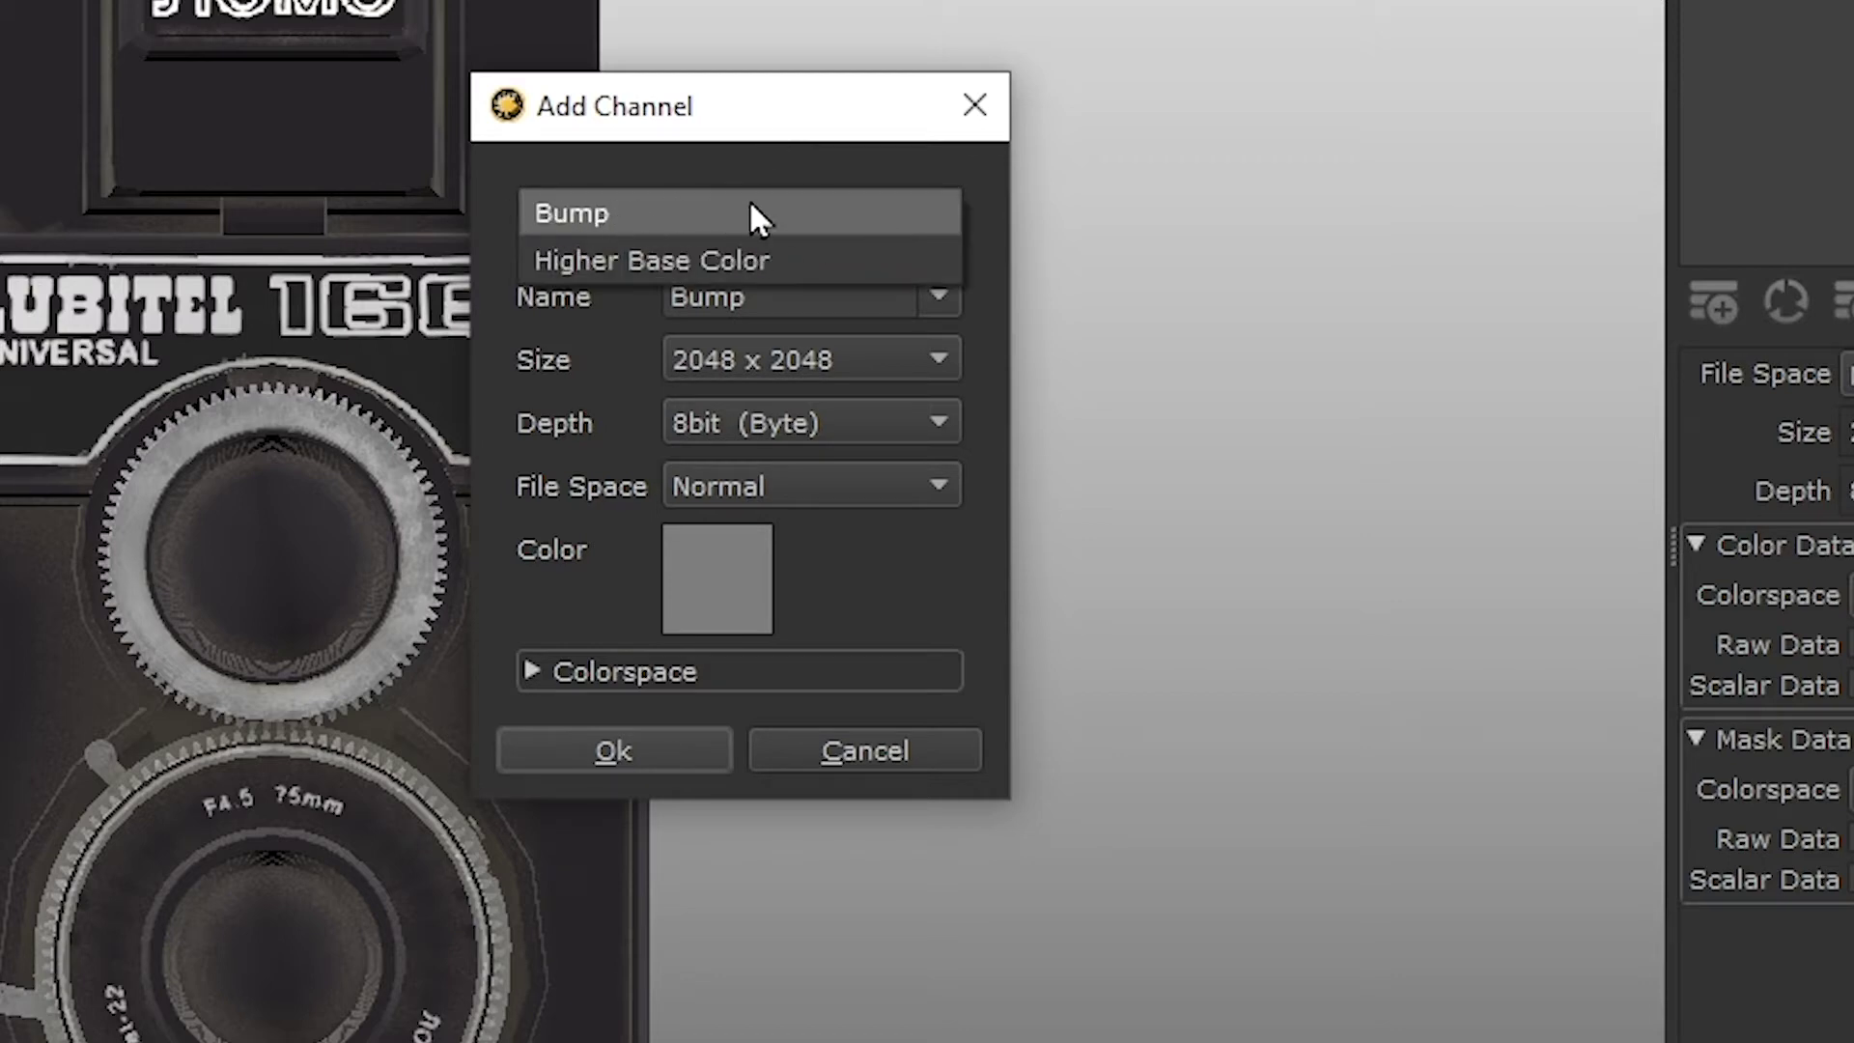
{"action": "left_click", "coordinate": [722, 168]}
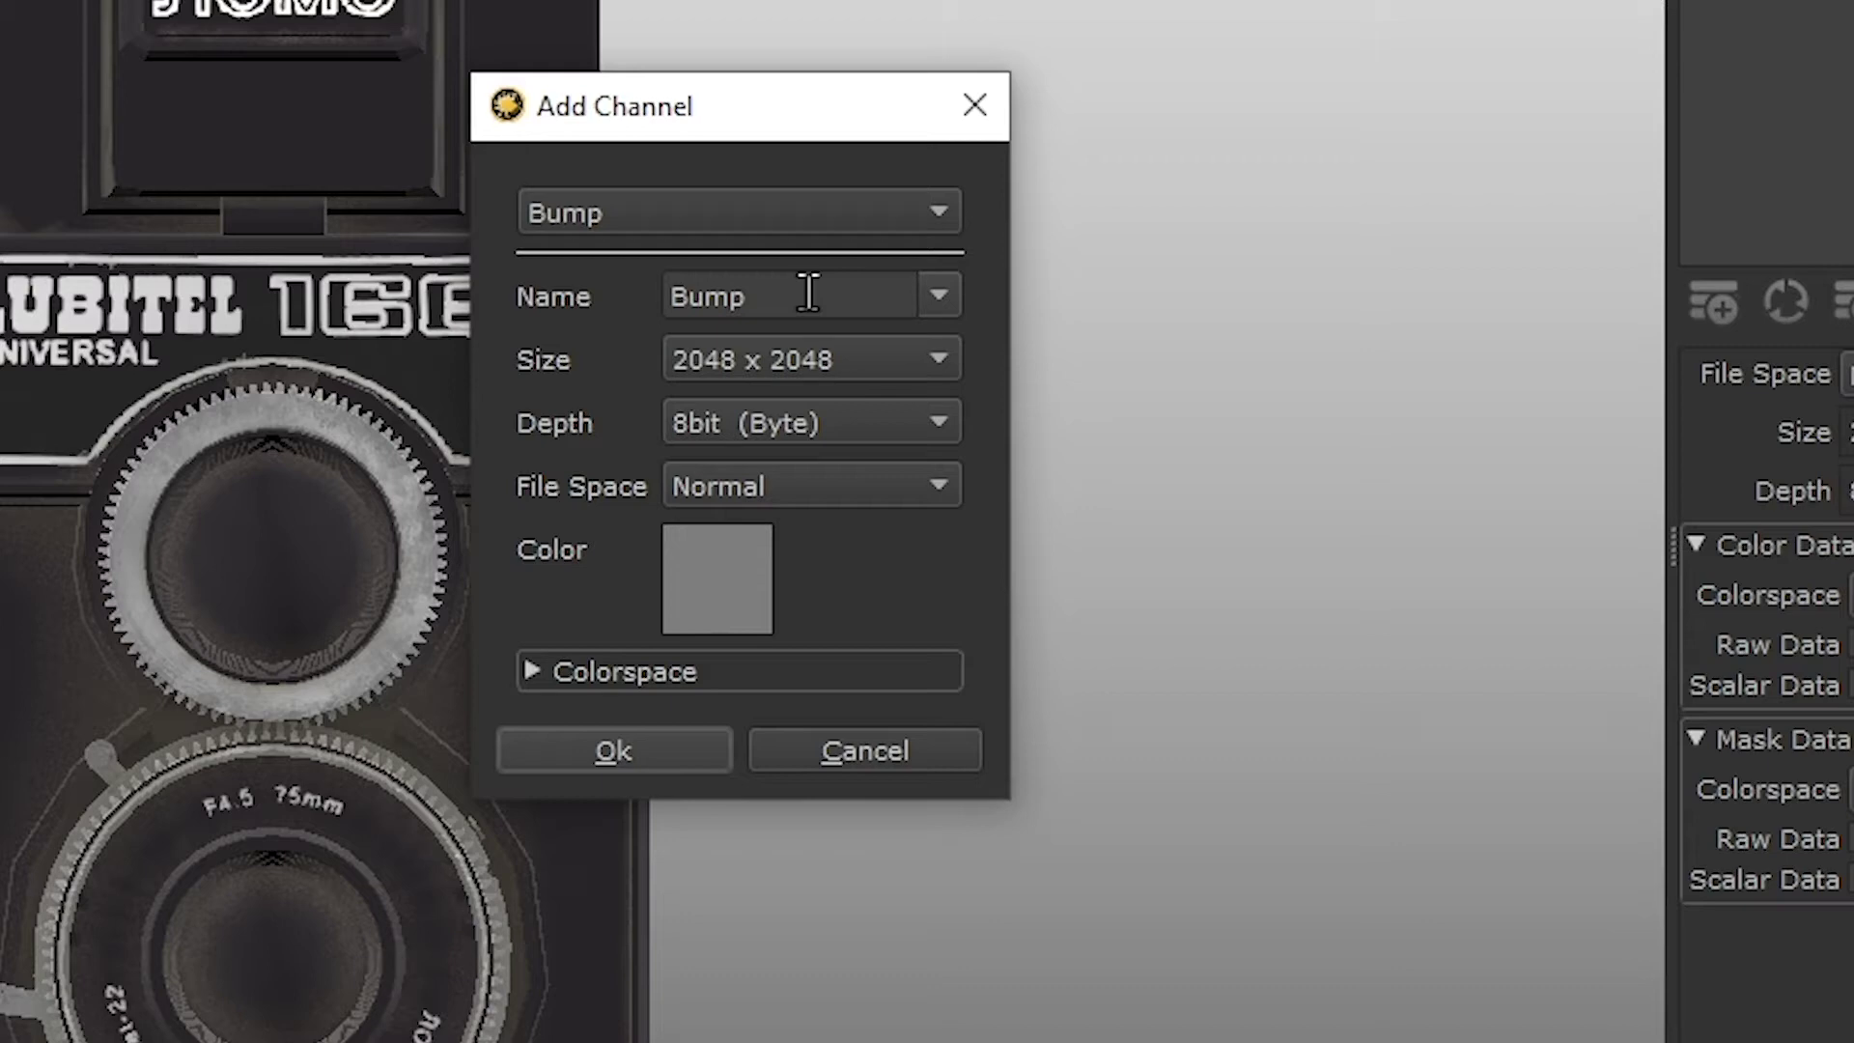
{"action": "left_click_drag", "start_coordinate": [810, 291], "coordinate": [672, 290]}
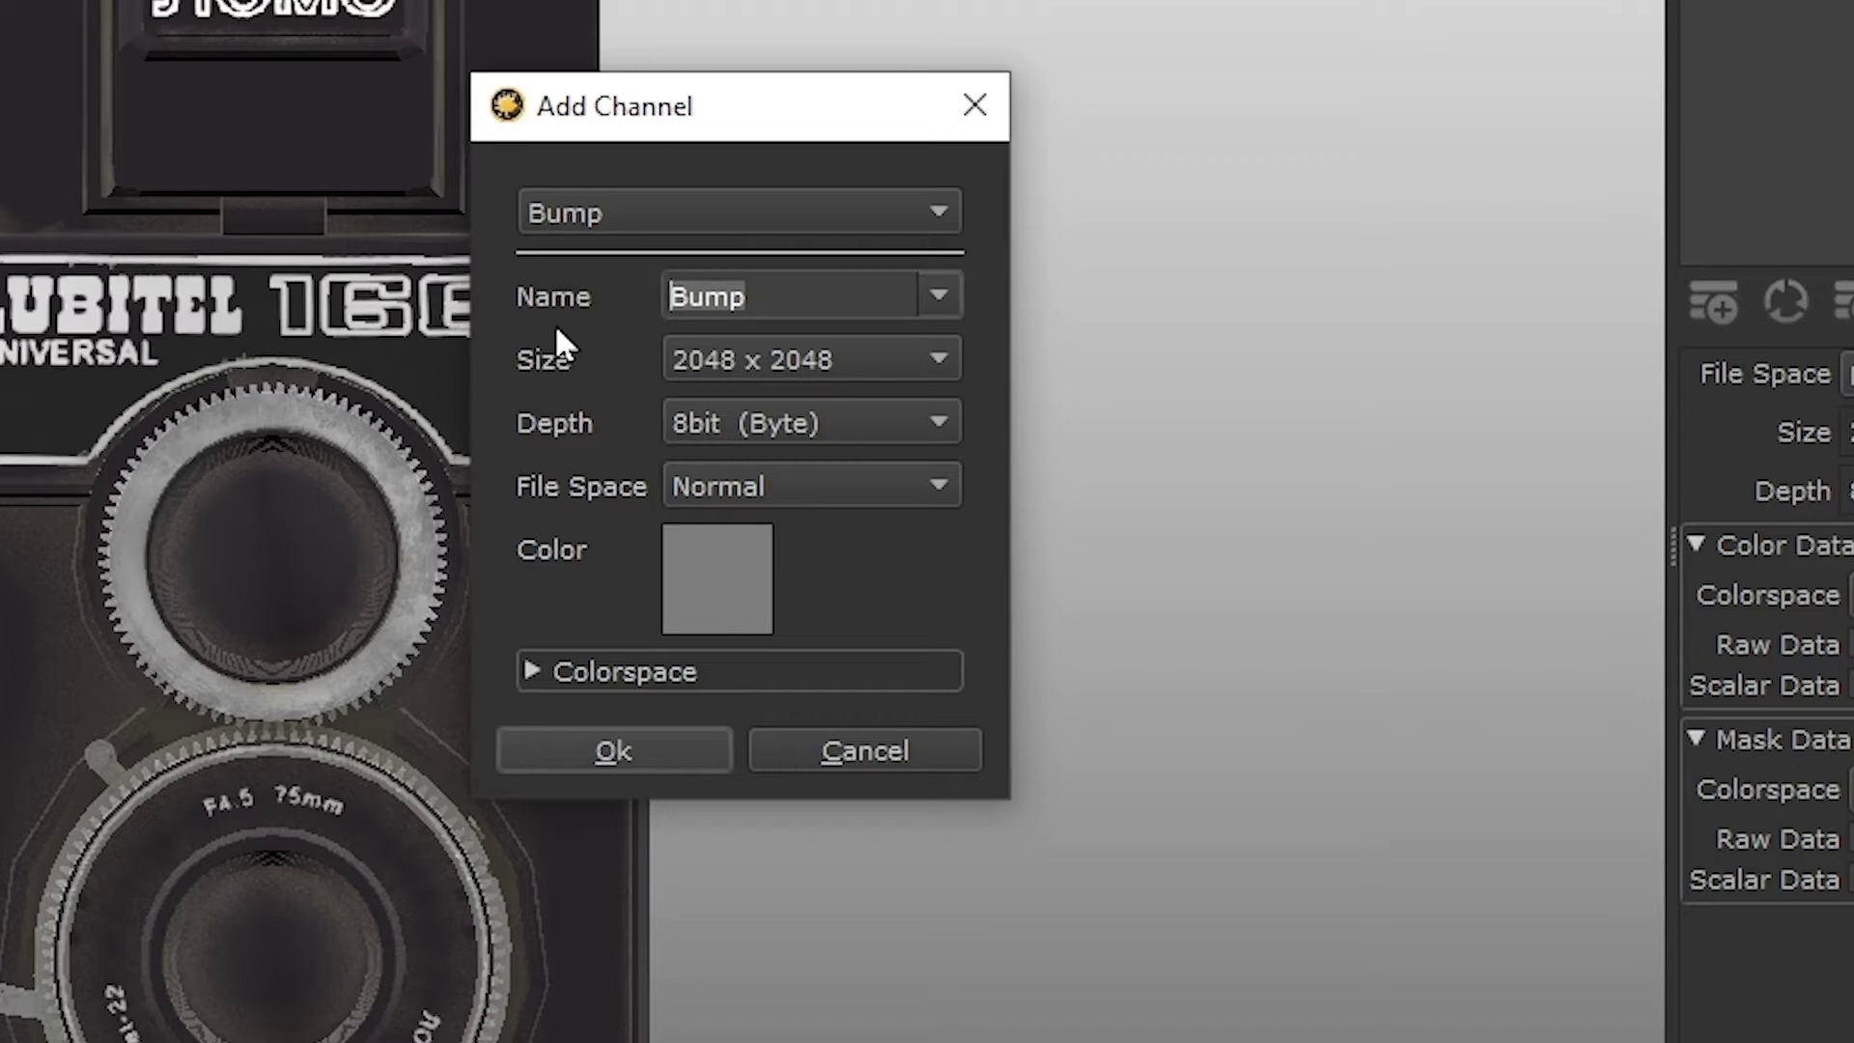
Step: Confirm Size 2048 x 2048 and Depth 8bit (Byte) in the Add Channel dropdowns
{"action": "left_click", "coordinate": [943, 362]}
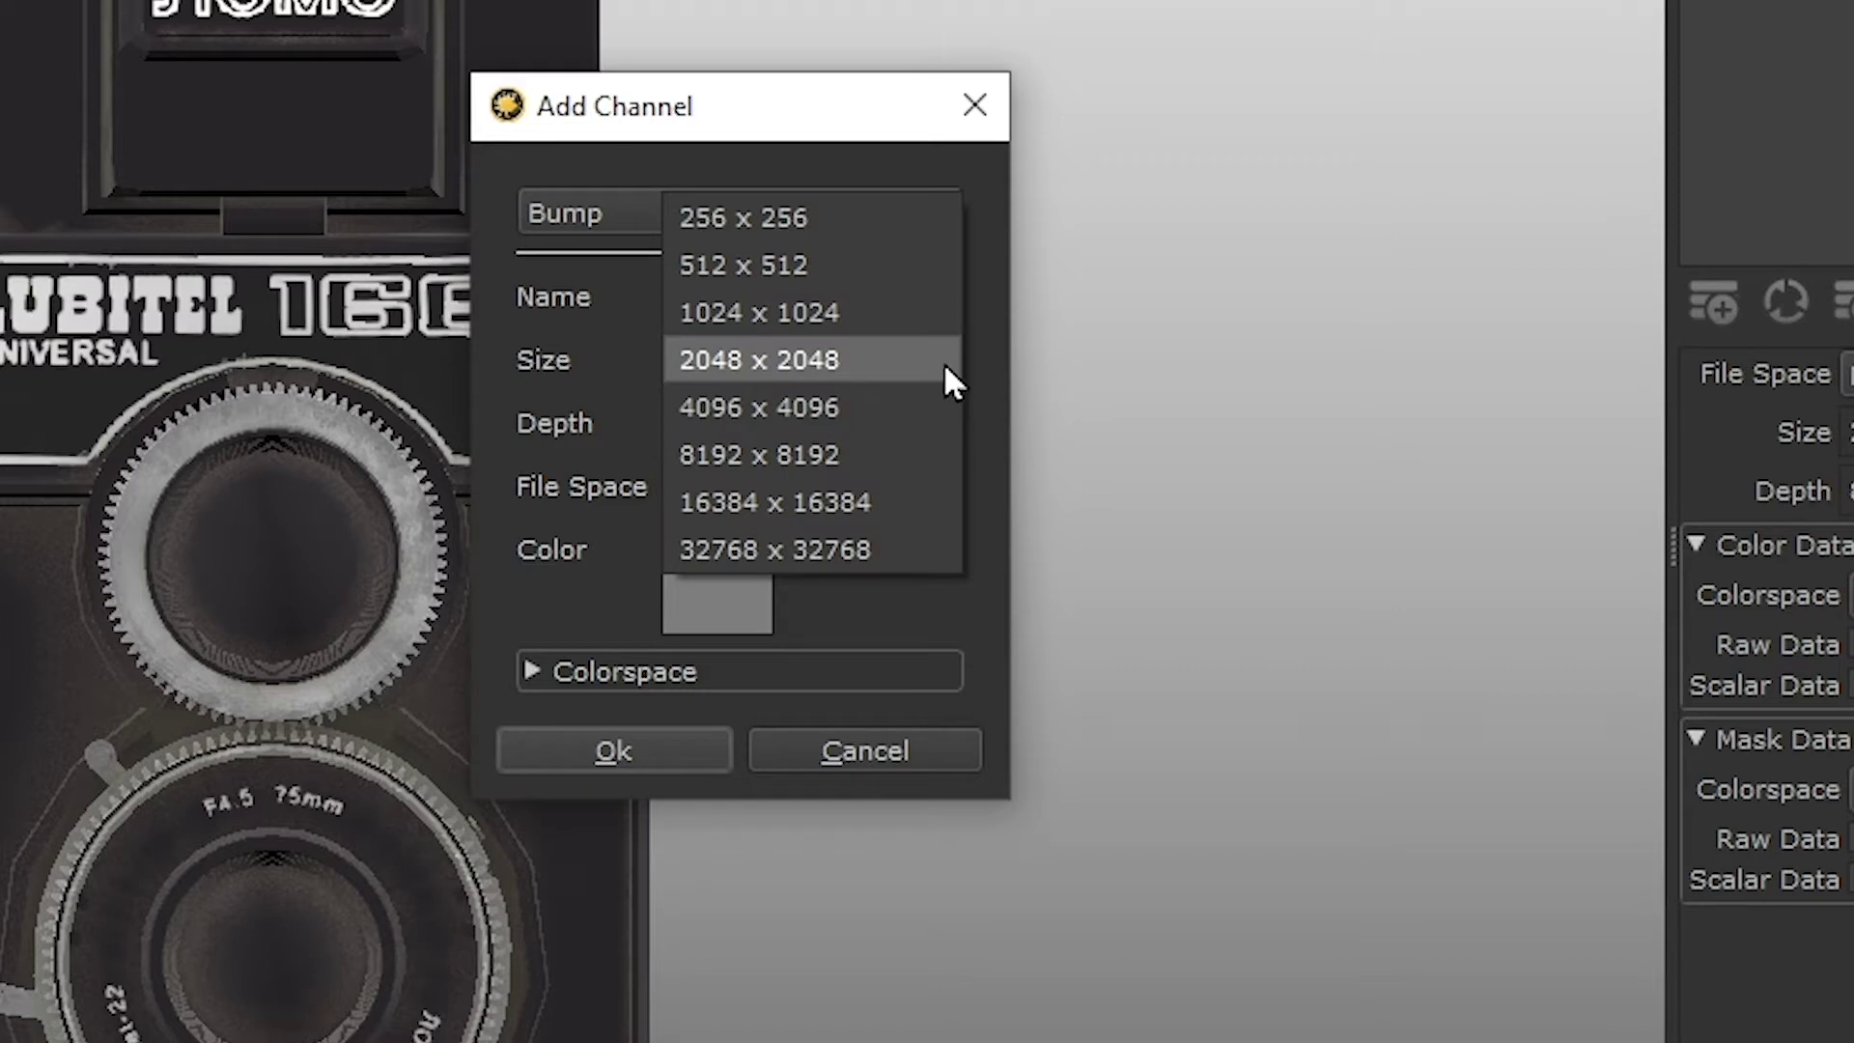
{"action": "left_click", "coordinate": [858, 372]}
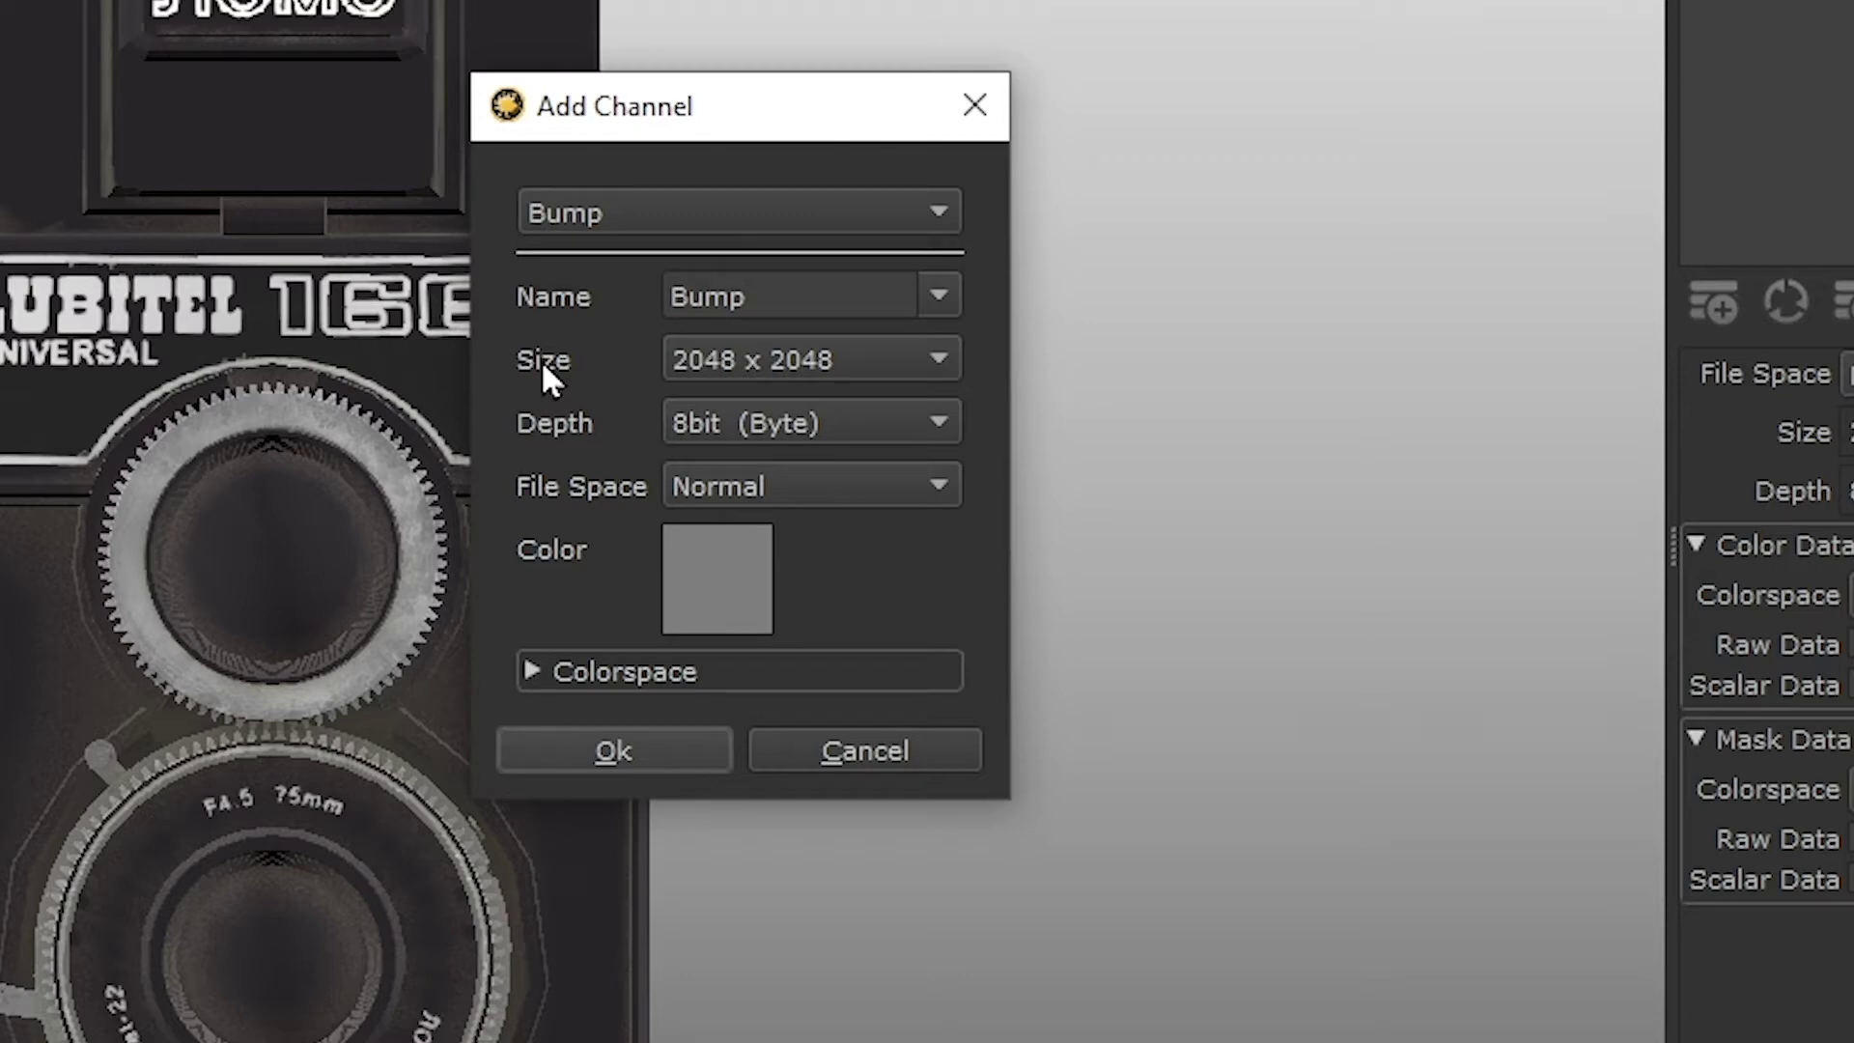
{"action": "left_click", "coordinate": [937, 425]}
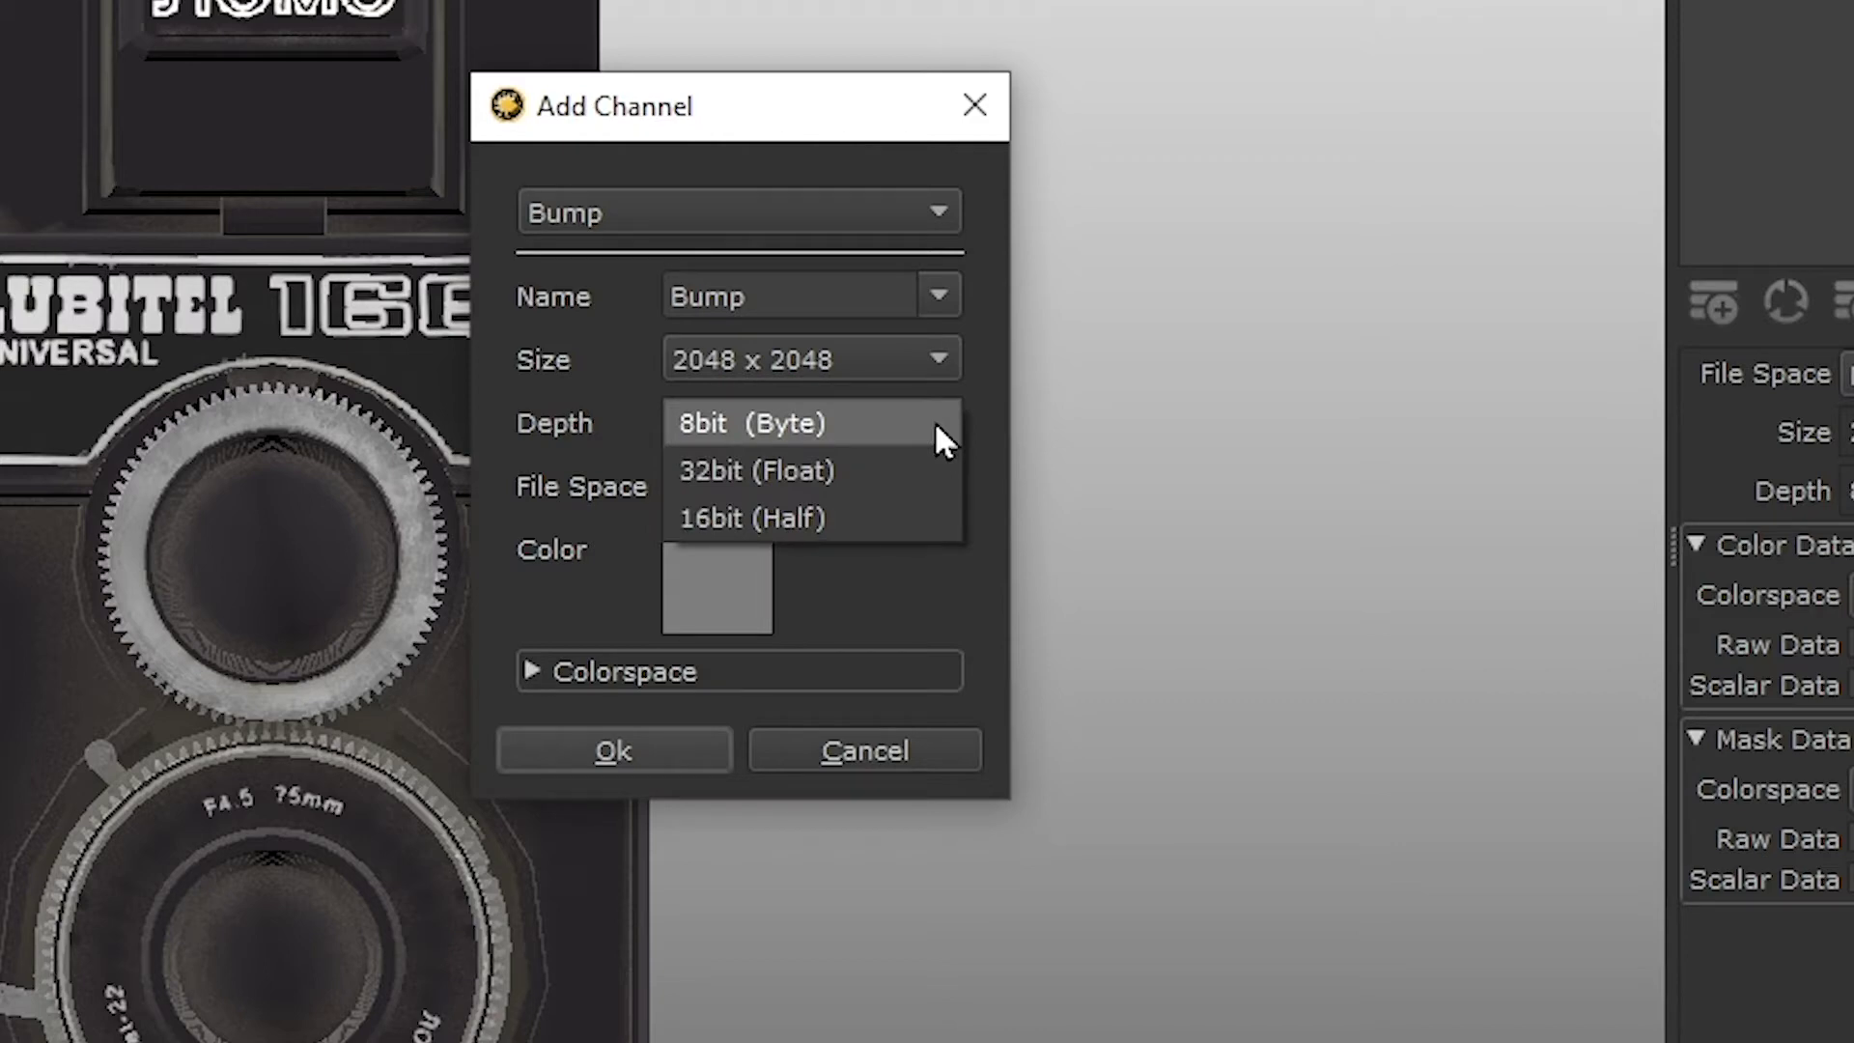
{"action": "left_click", "coordinate": [817, 424]}
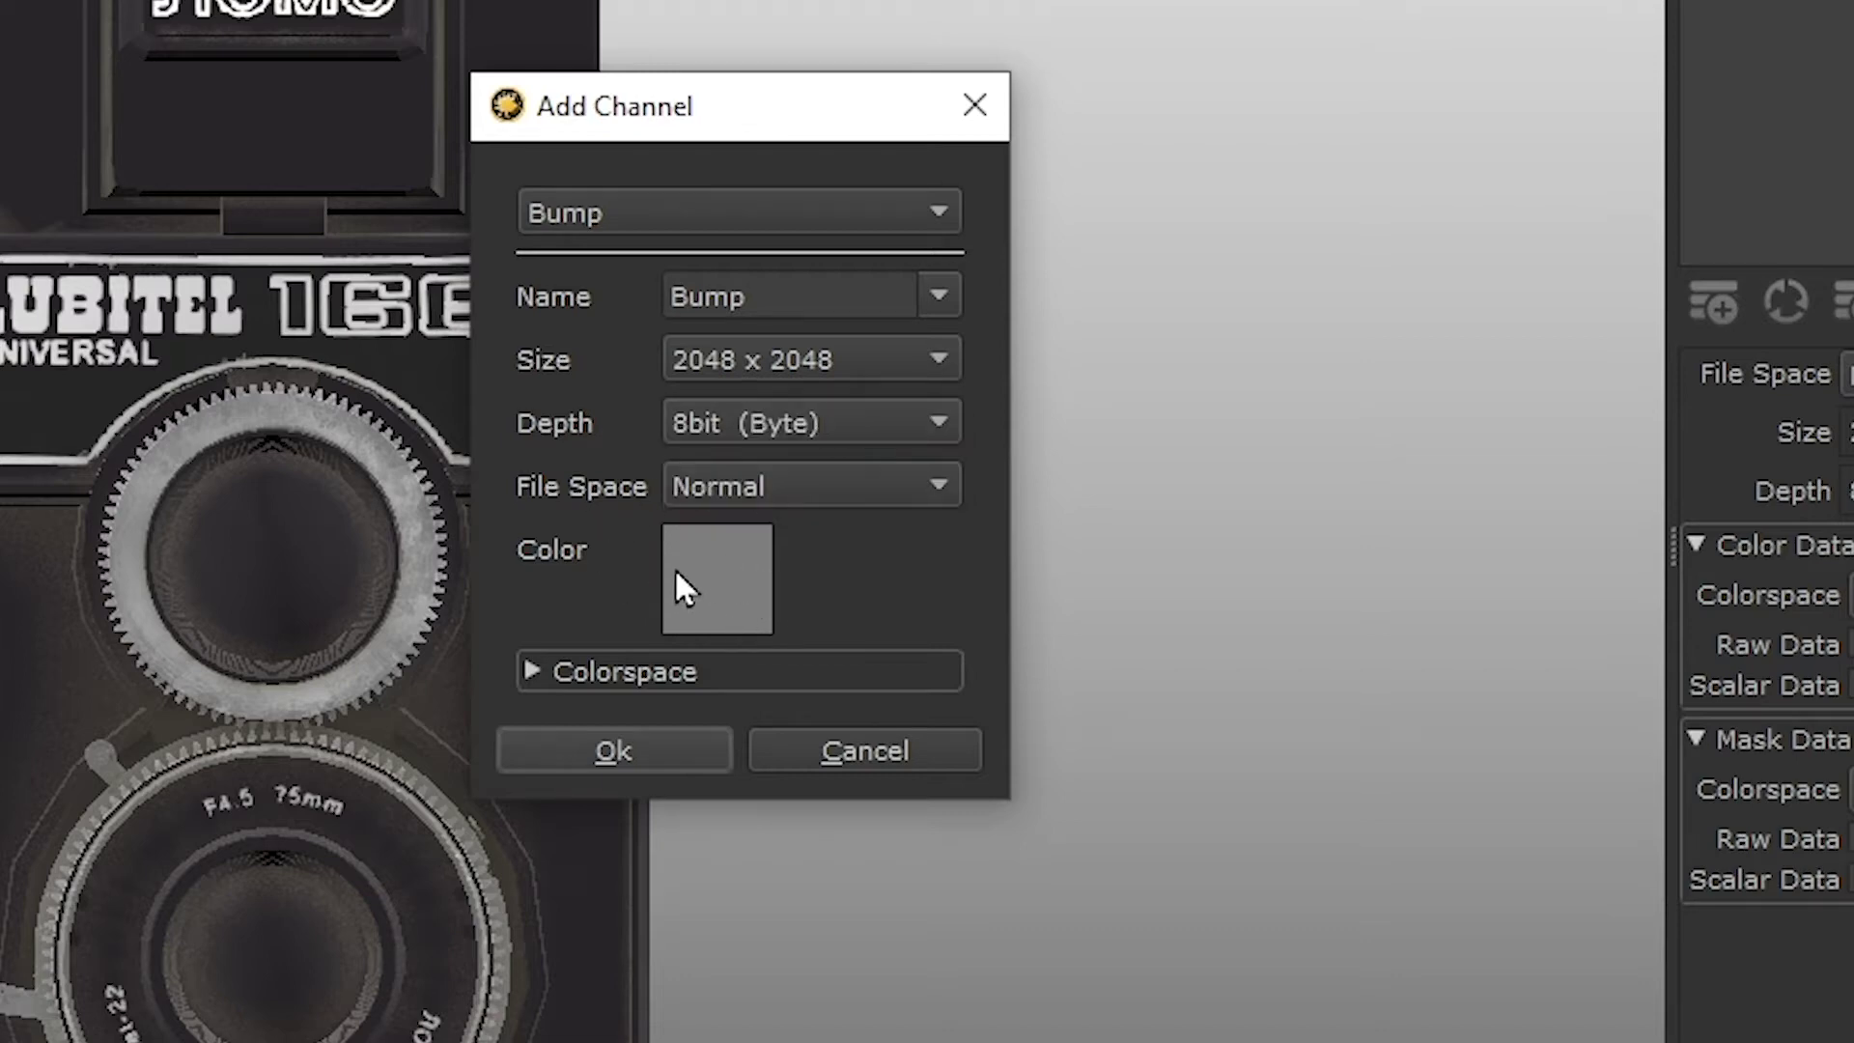
{"action": "mouse_move", "coordinate": [745, 589]}
Step: Expand Colorspace and tick Scalar Data under Color Data, giving Automatic (raw)
{"action": "left_click", "coordinate": [534, 671]}
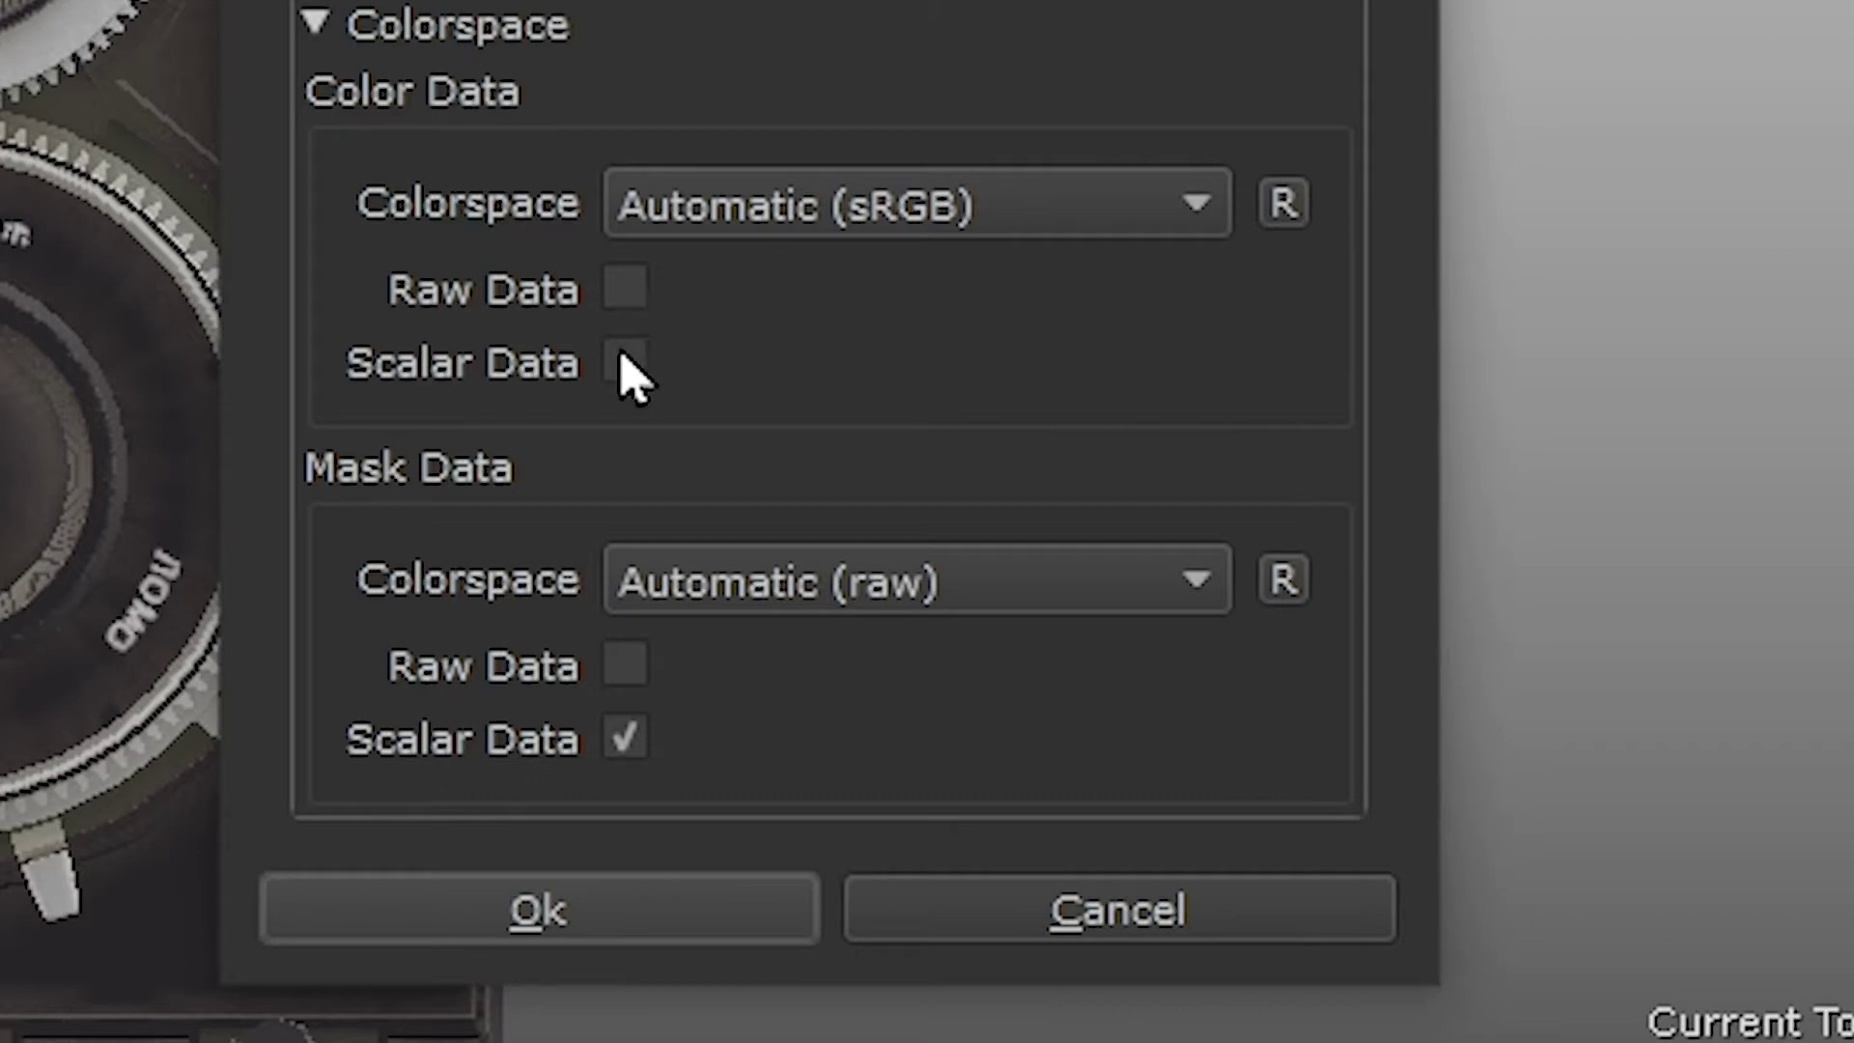
{"action": "mouse_move", "coordinate": [629, 387]}
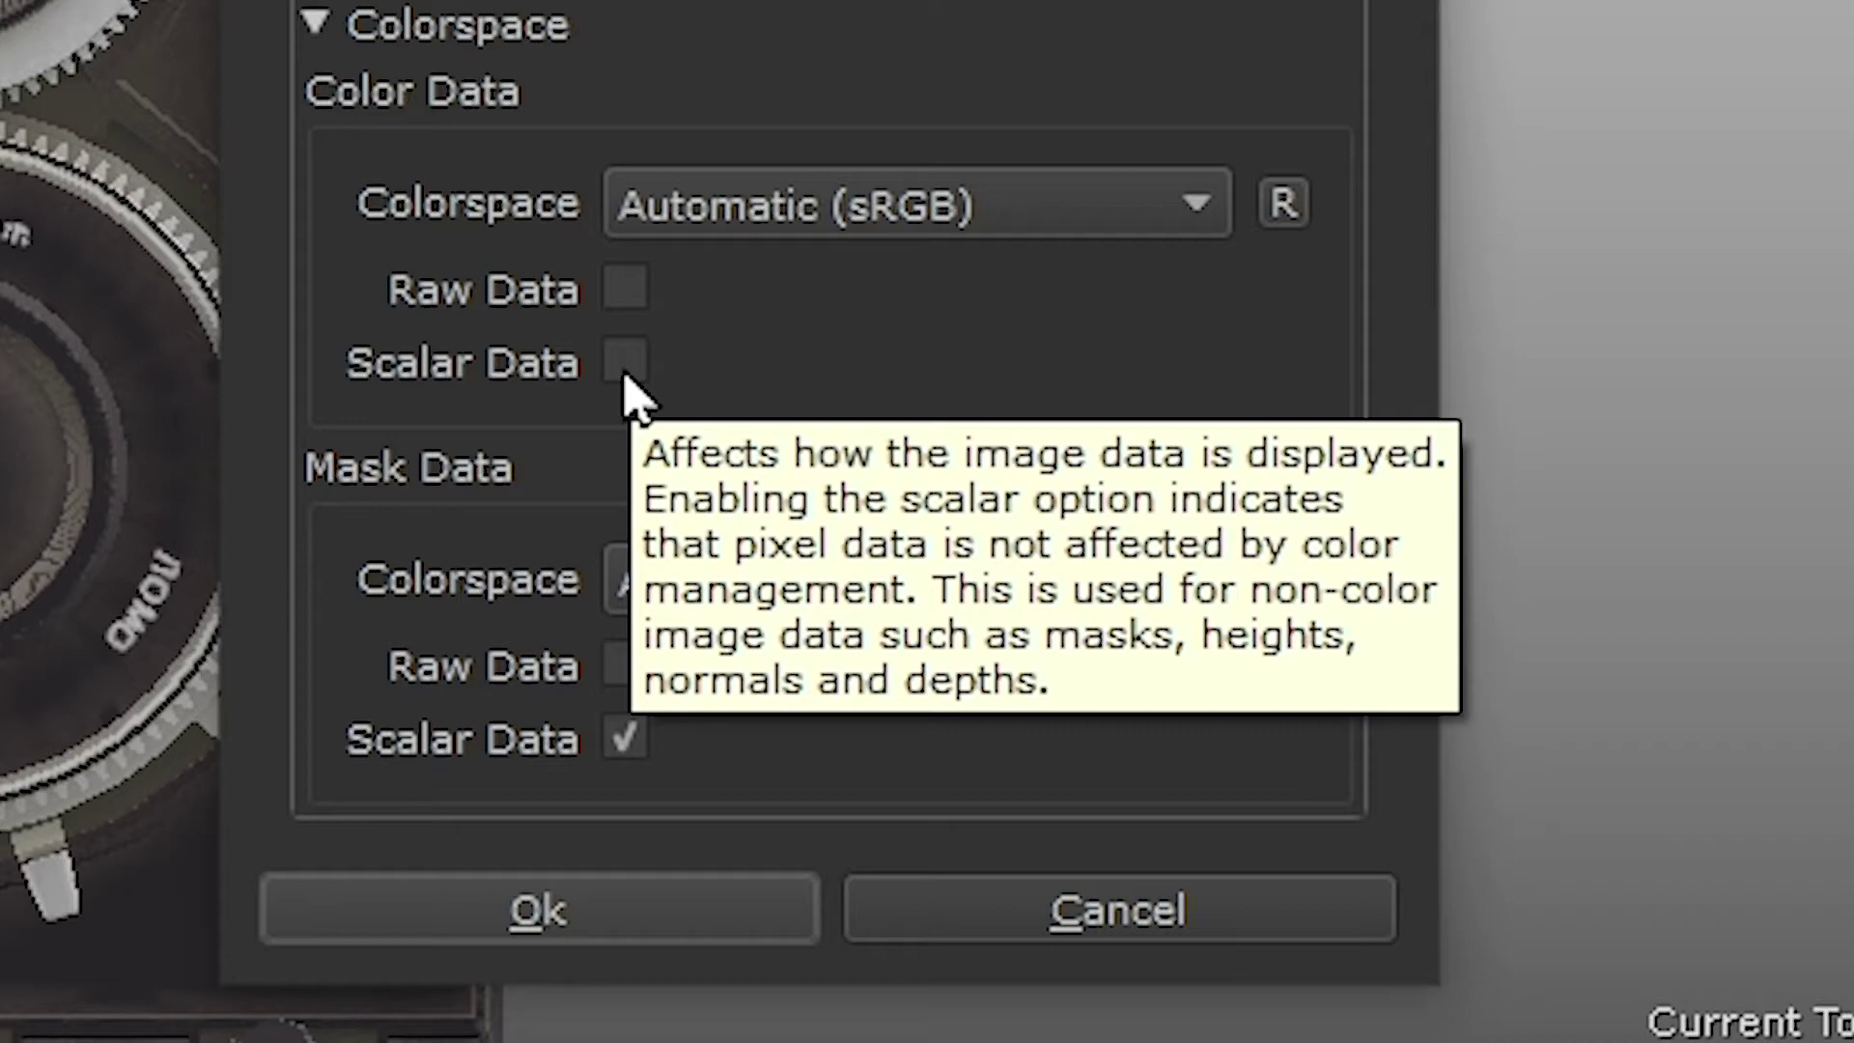
{"action": "left_click", "coordinate": [625, 364]}
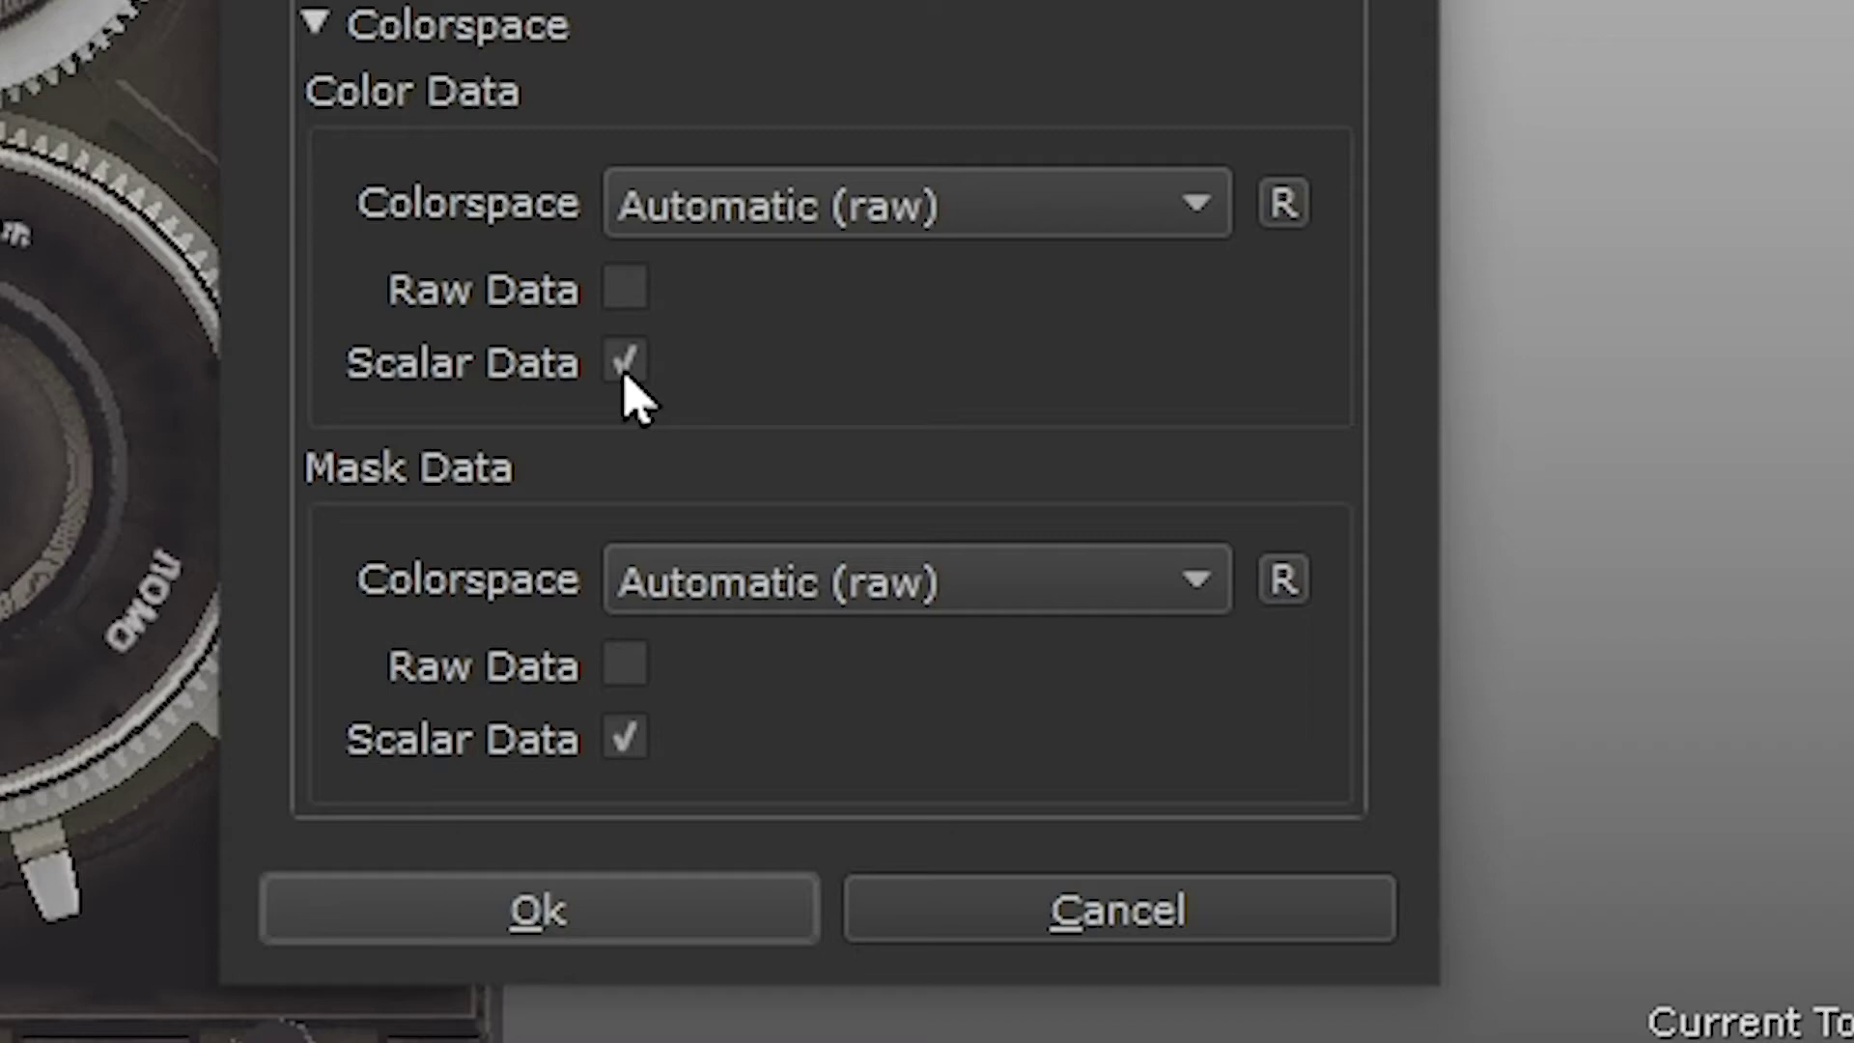
{"action": "mouse_move", "coordinate": [649, 396]}
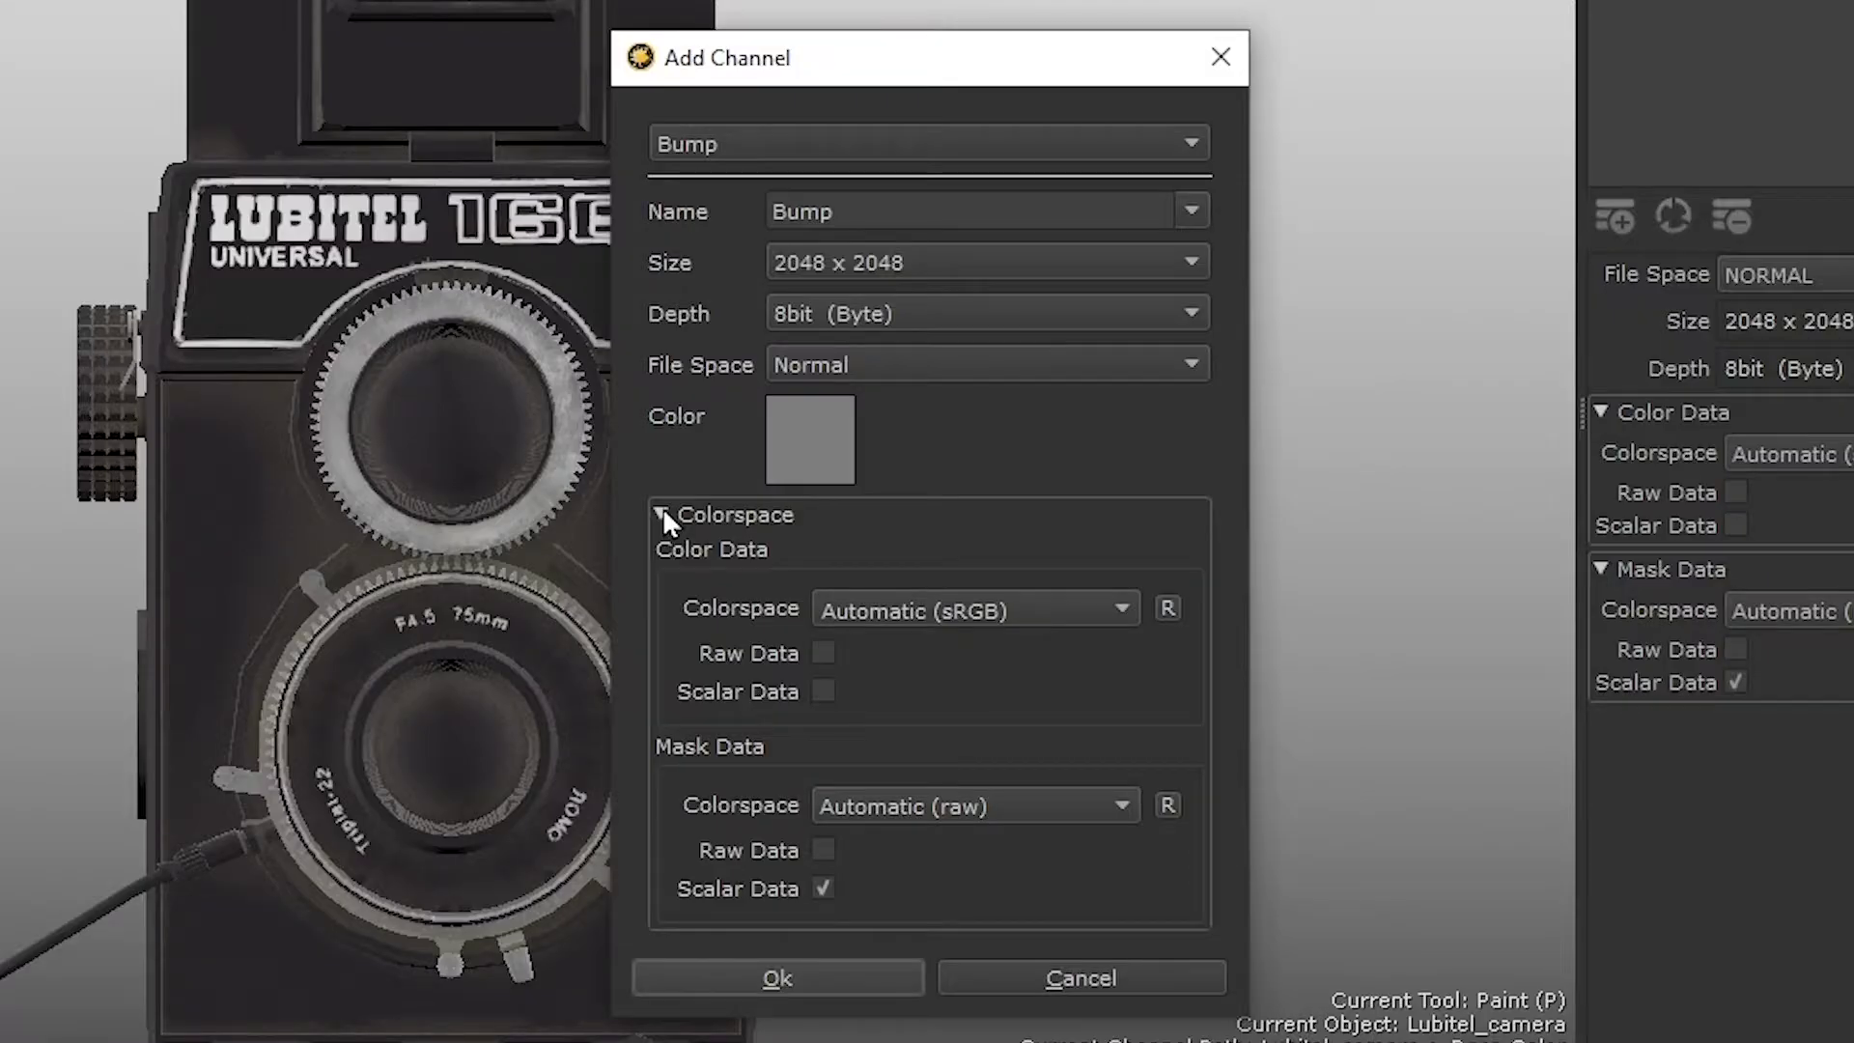
Step: Create the Bump channel, keep it current, and show its single Base layer stack
{"action": "left_click", "coordinate": [315, 24]}
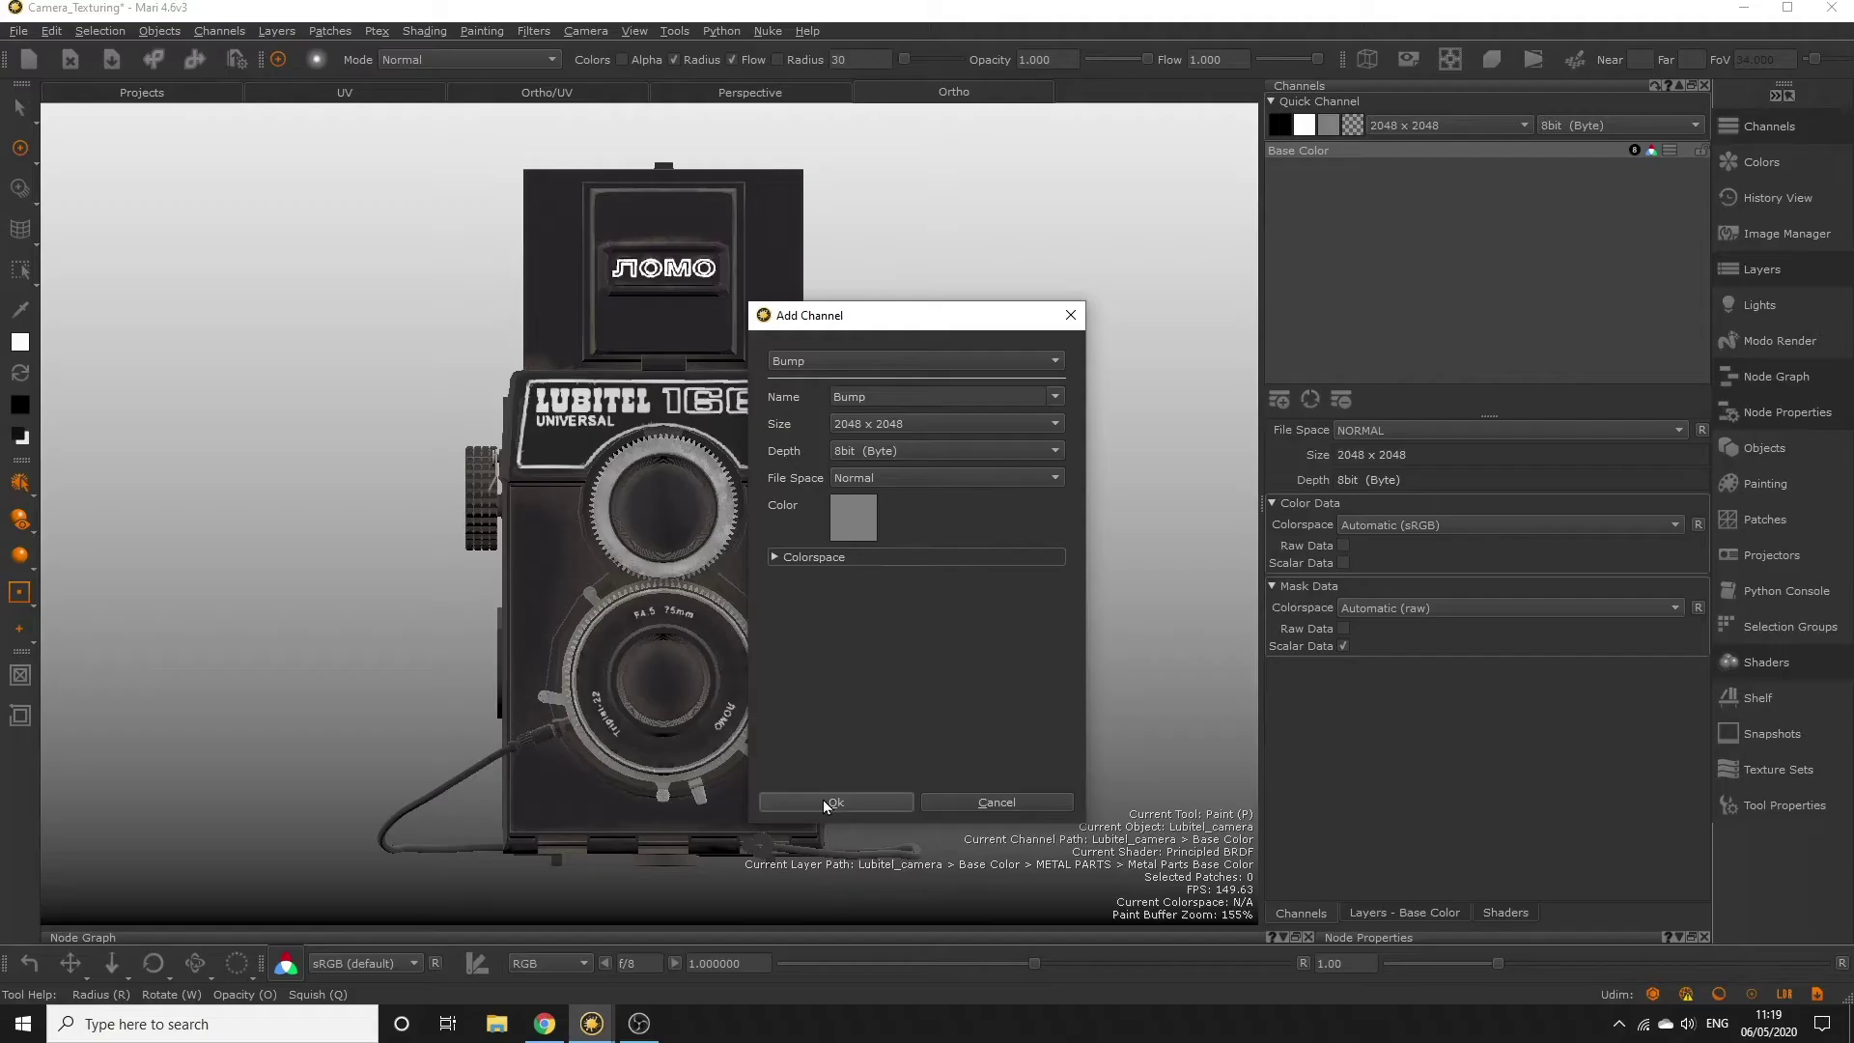
{"action": "left_click", "coordinate": [766, 974]}
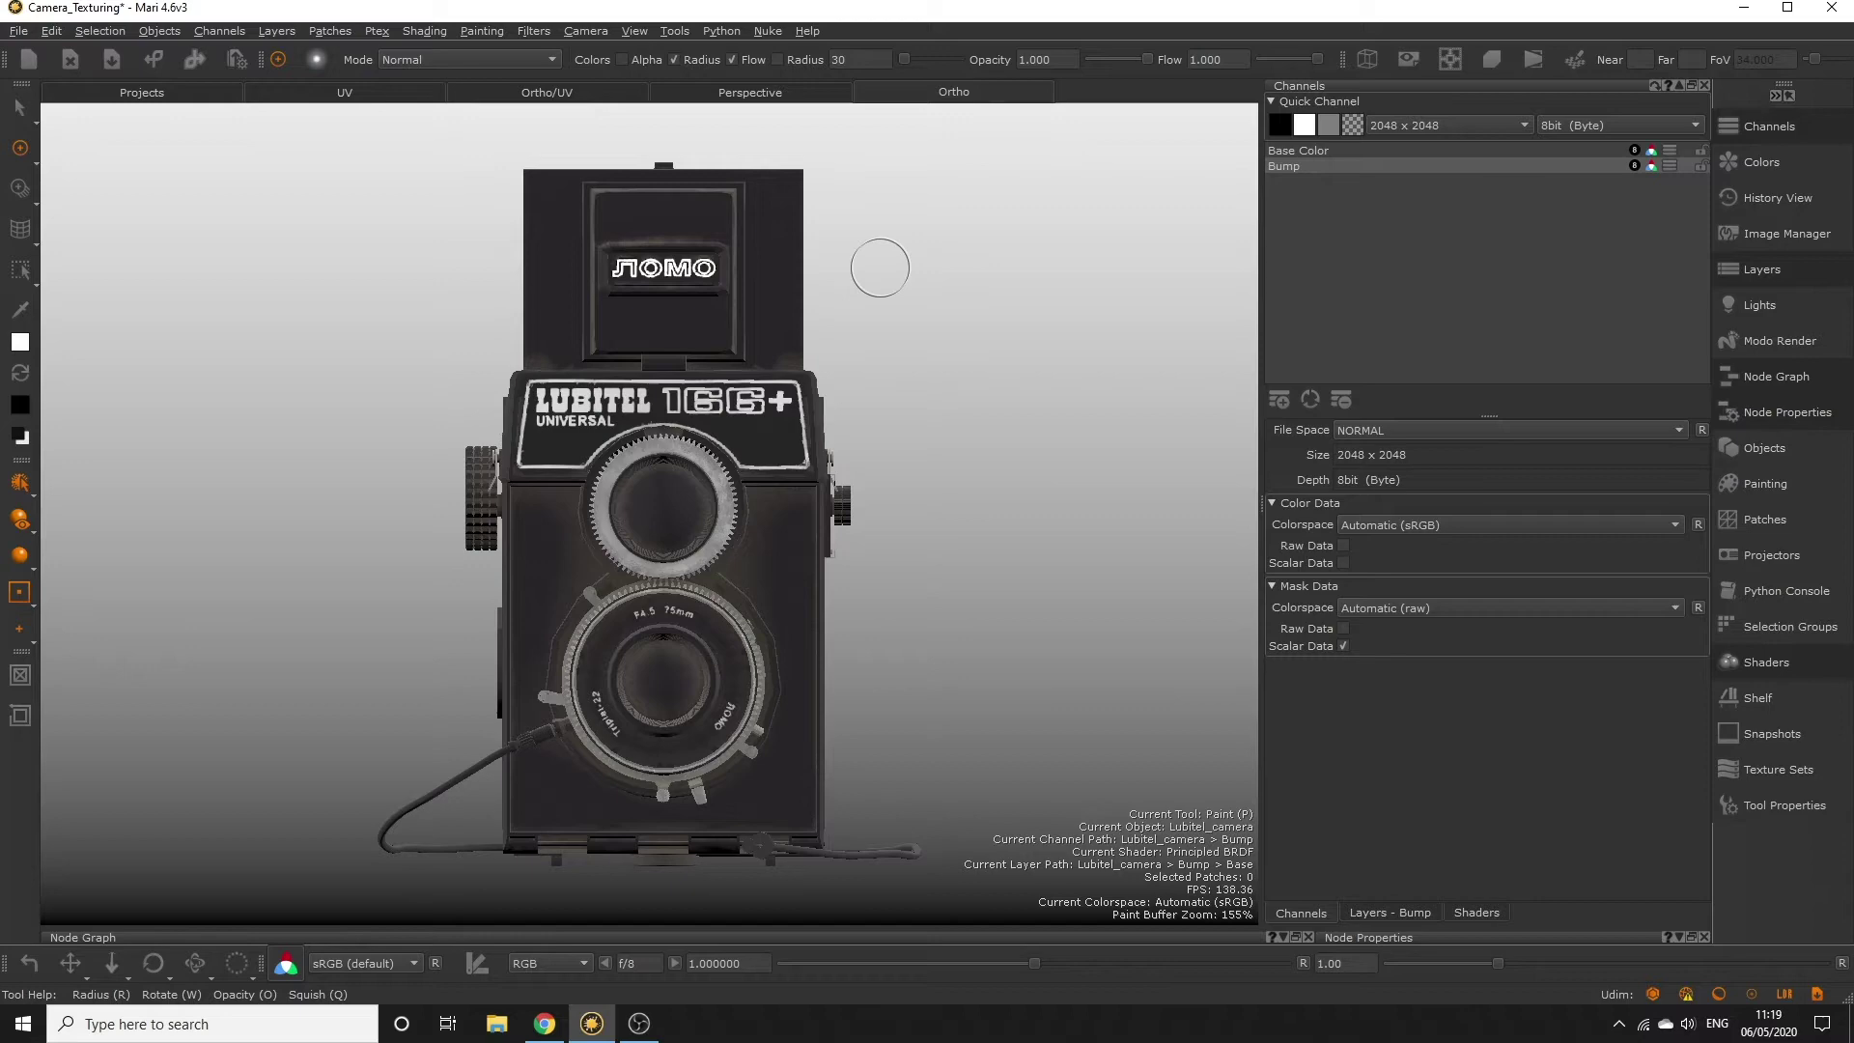
{"action": "key", "text": "Tab"}
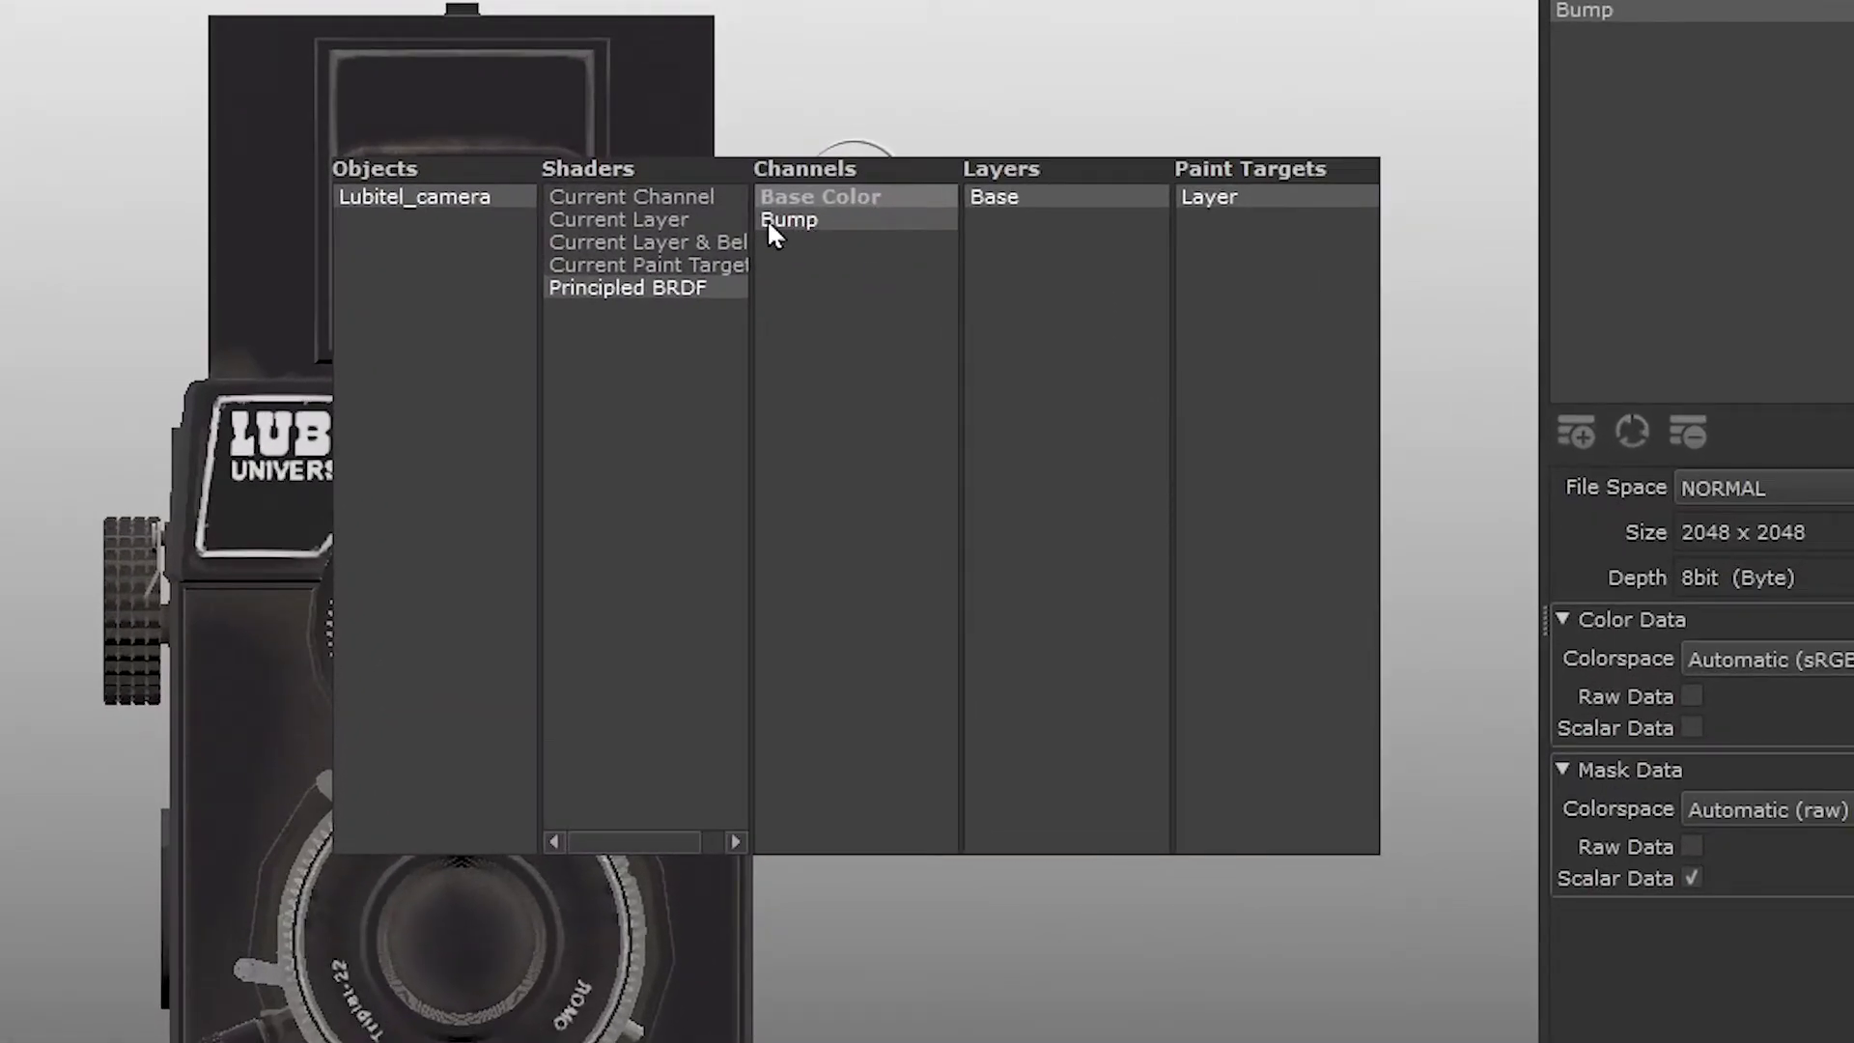
{"action": "left_click", "coordinate": [817, 222]}
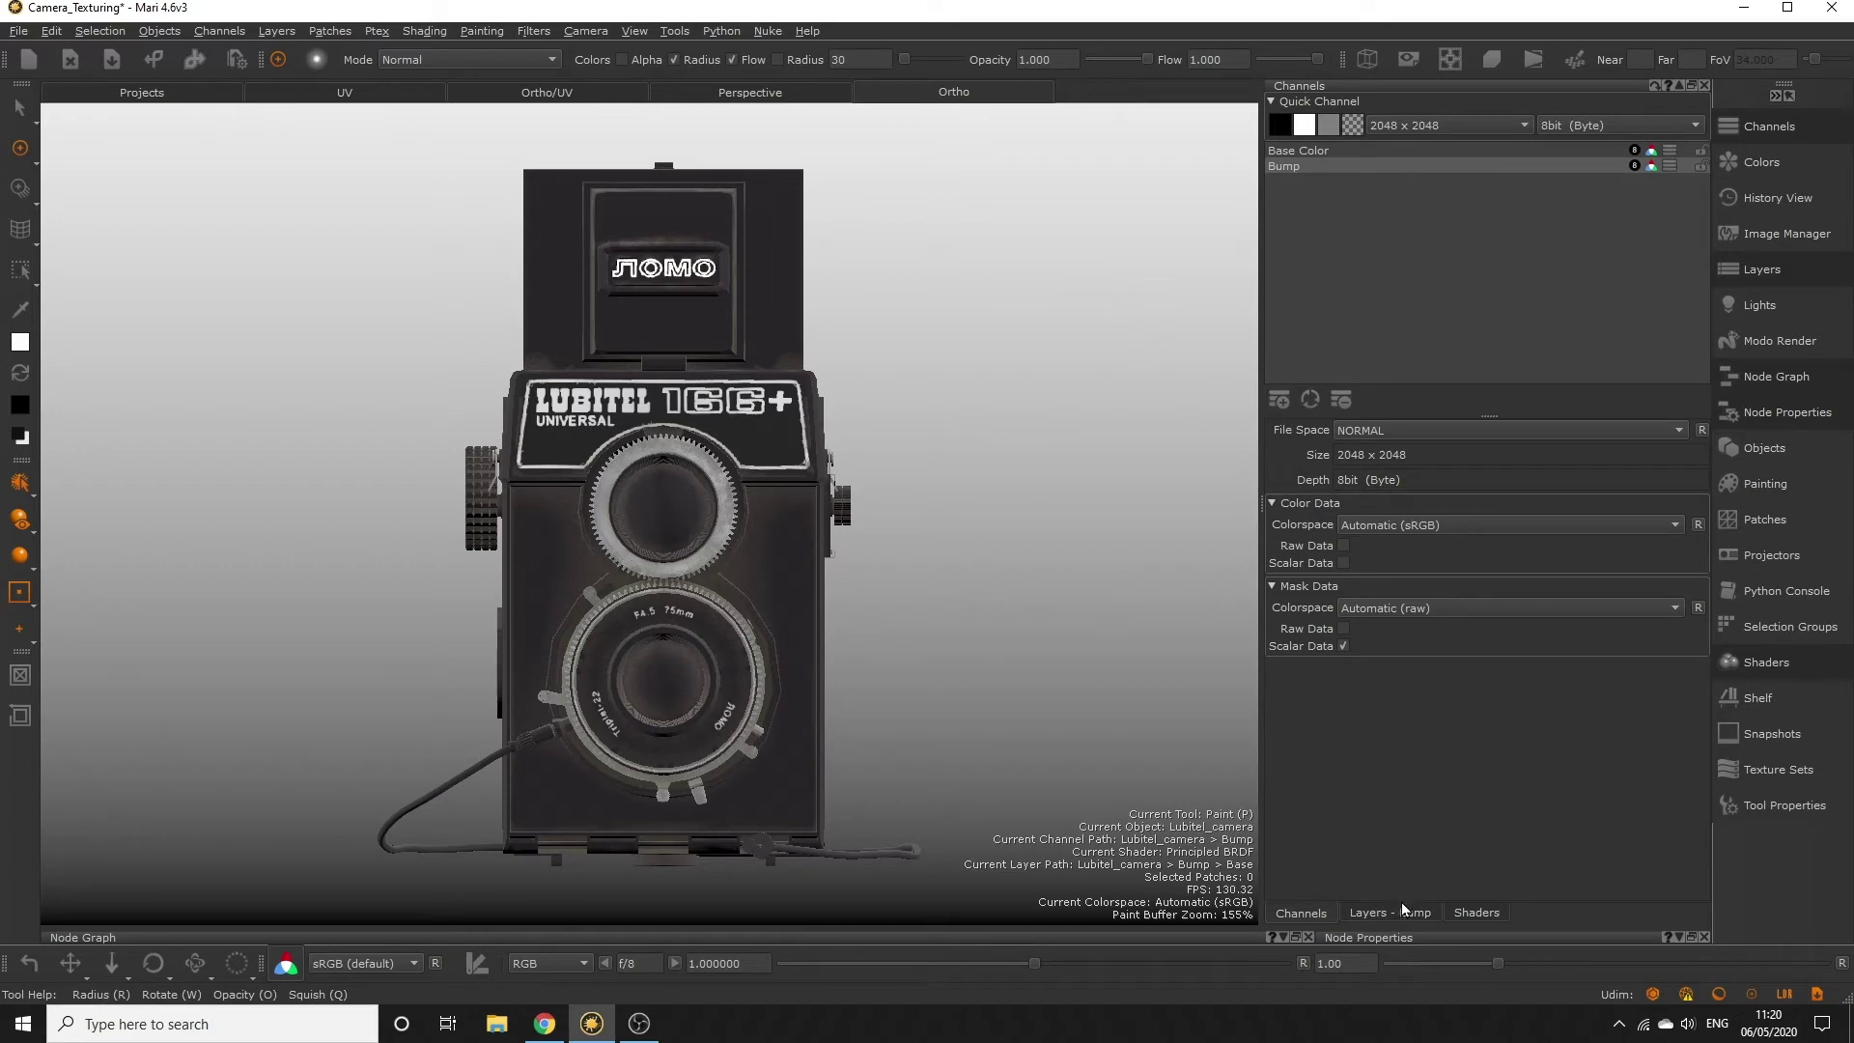
{"action": "left_click", "coordinate": [1400, 911]}
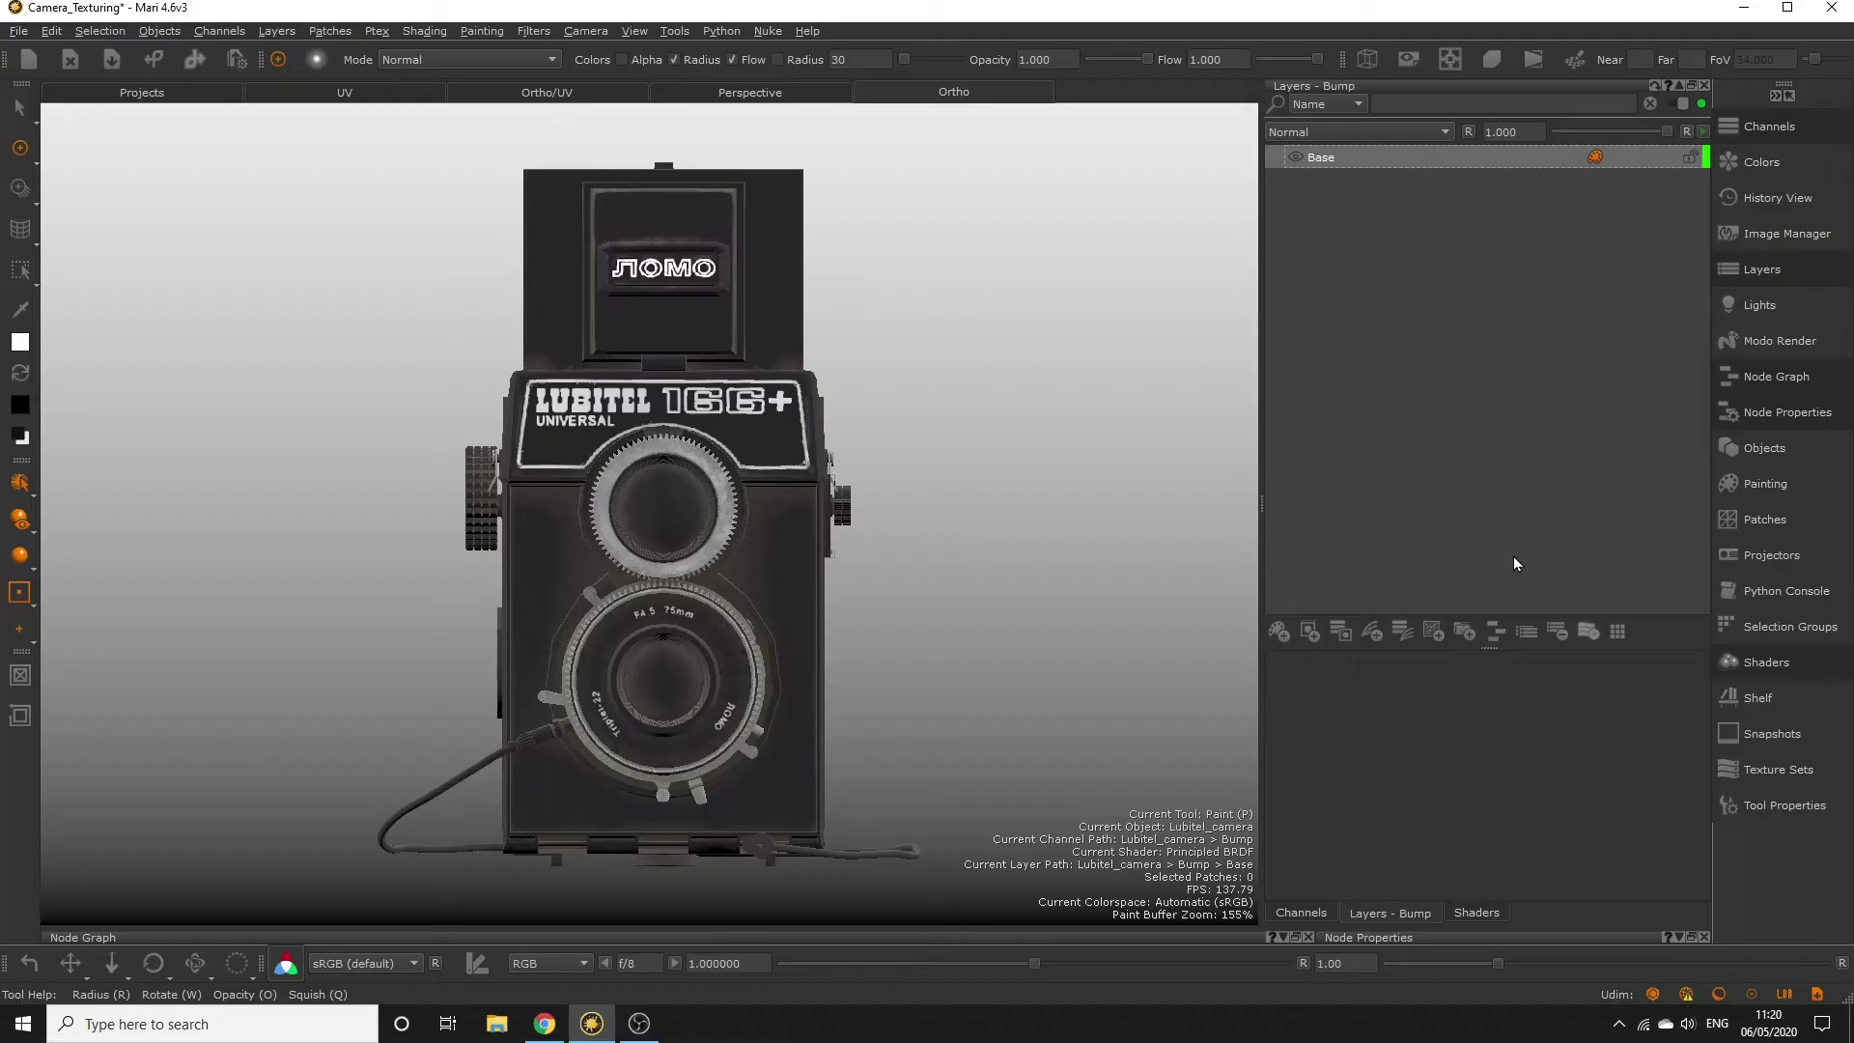
Step: Plug the Bump channel into the camera shader's Bump input
{"action": "left_click", "coordinate": [1704, 1026]}
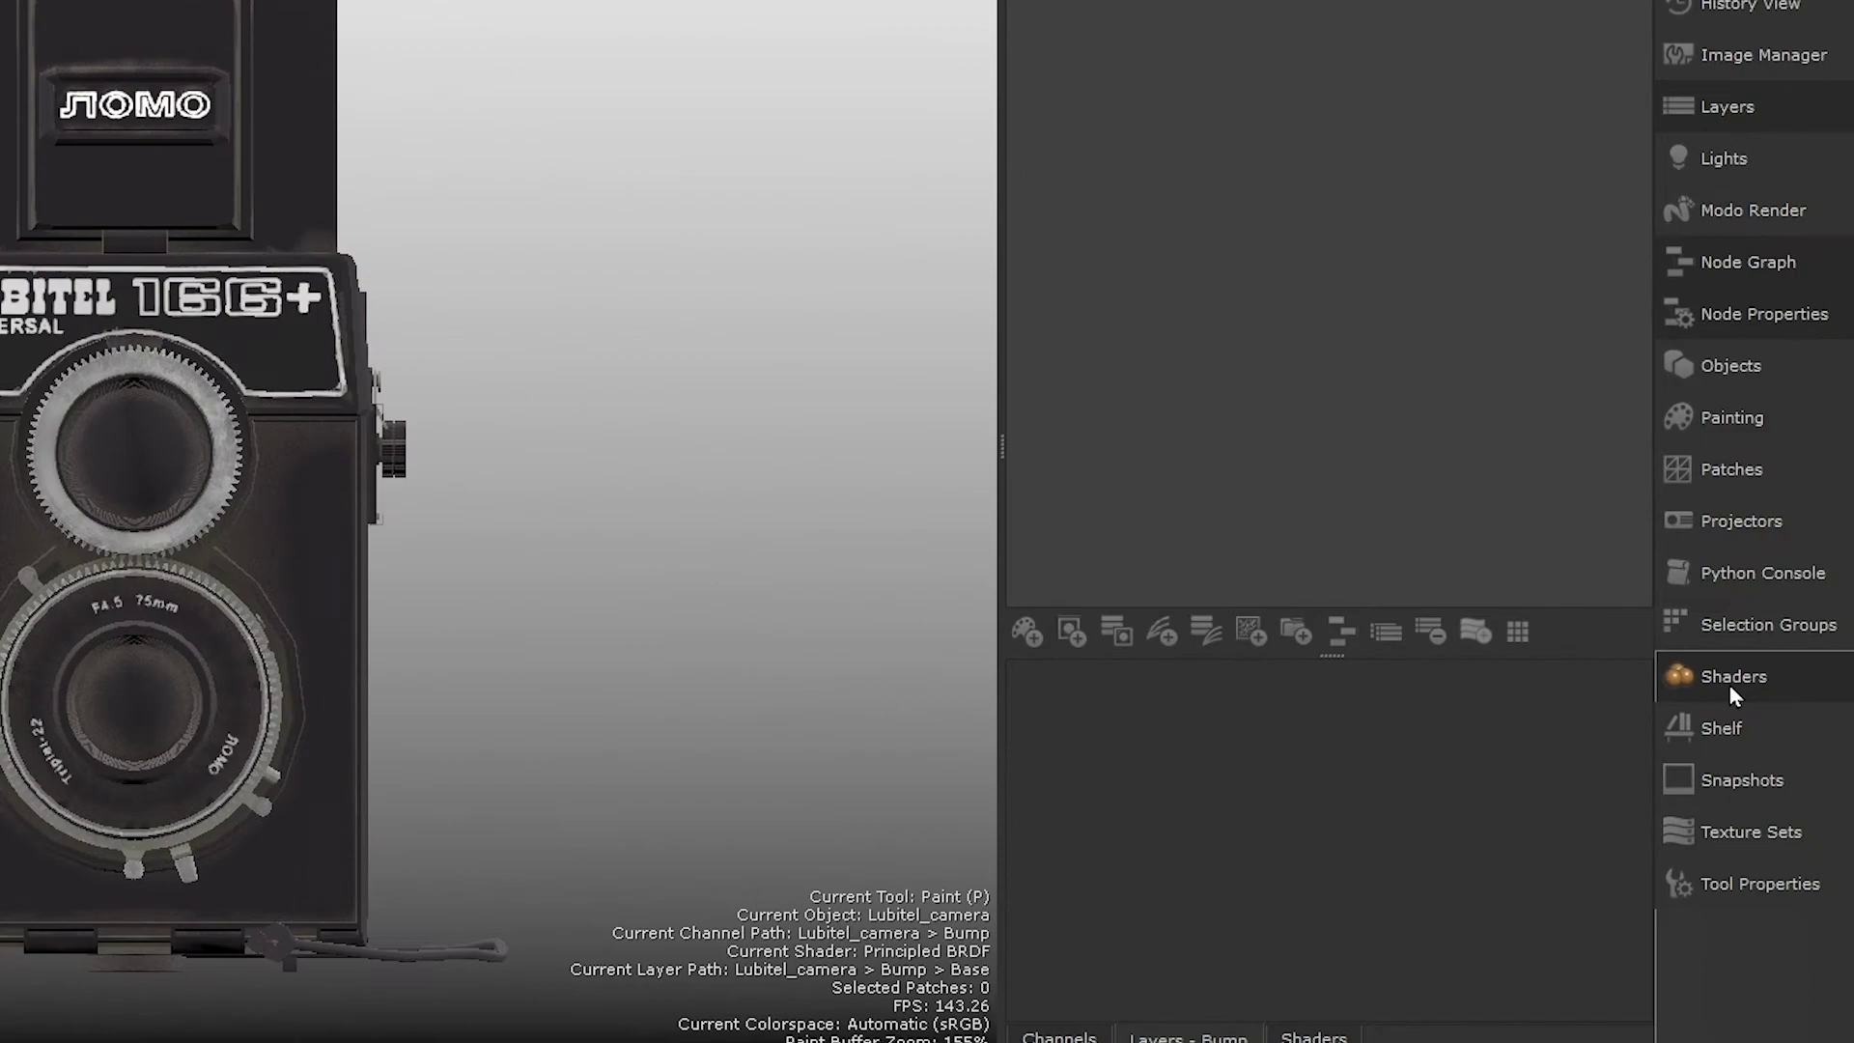
{"action": "left_click", "coordinate": [1728, 684]}
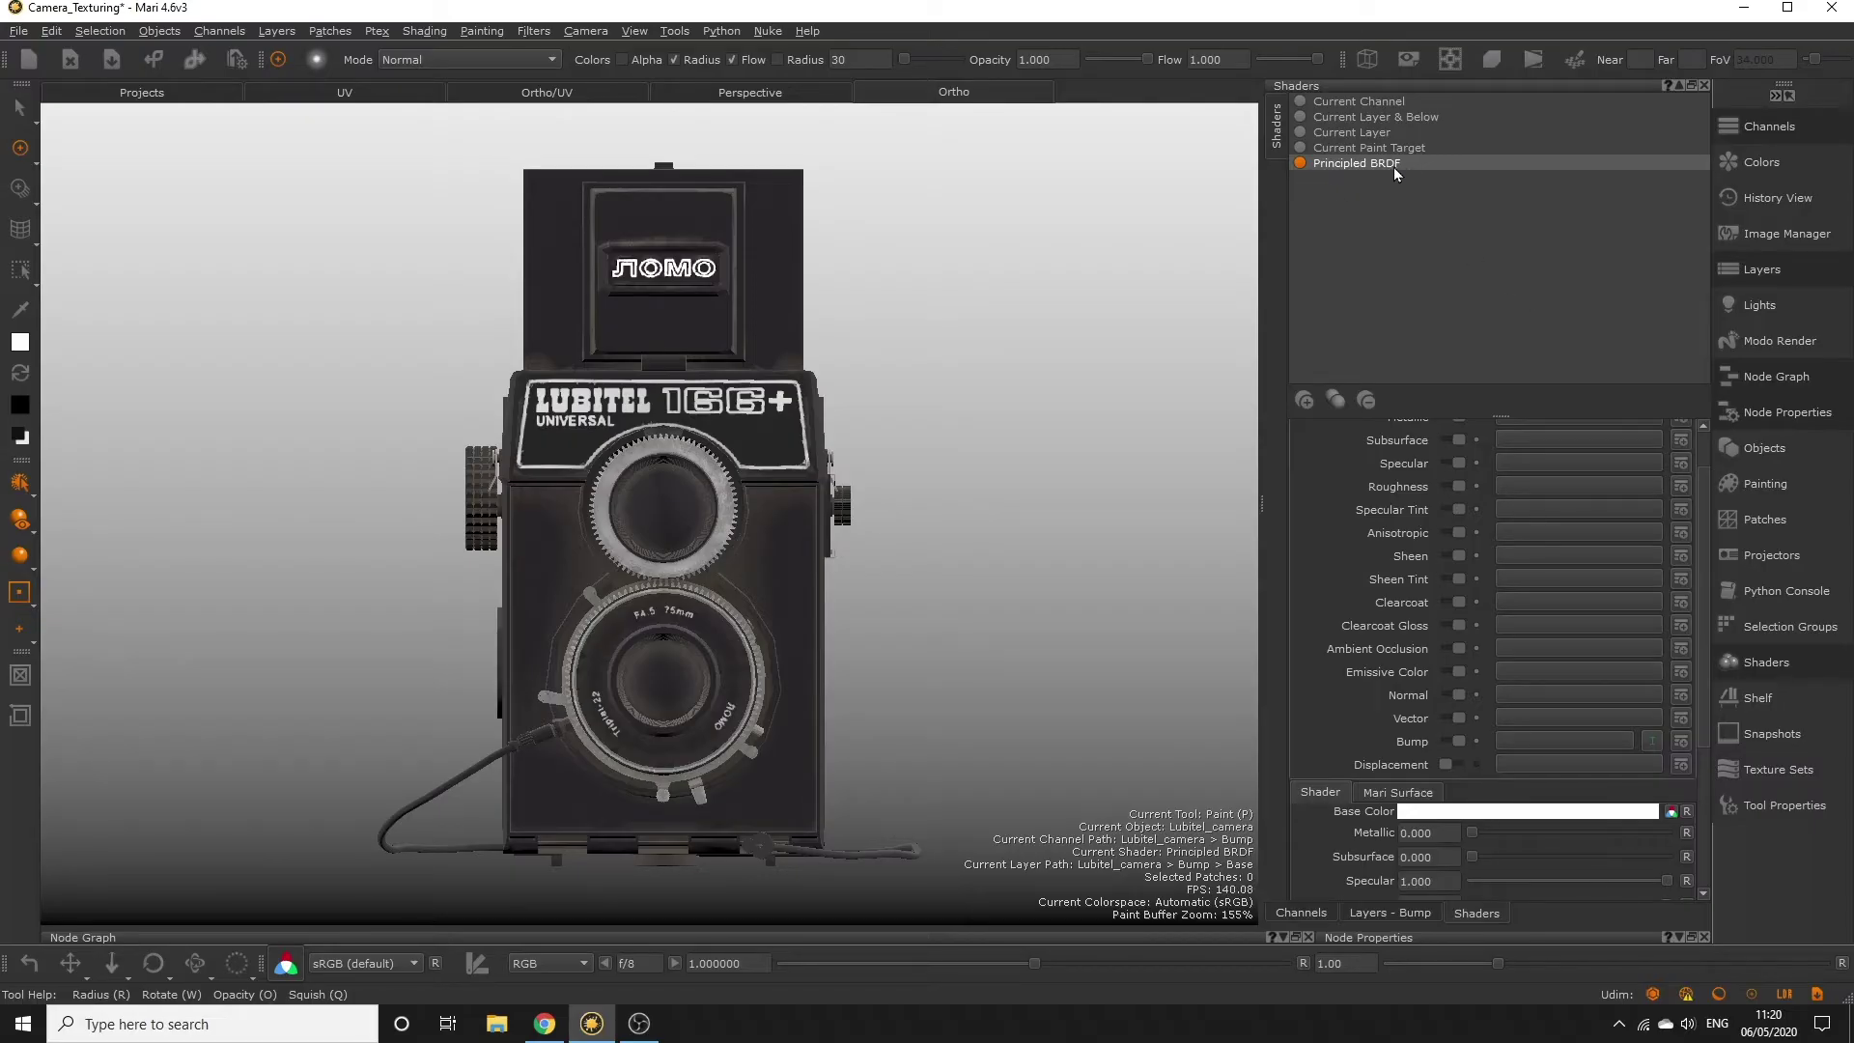
{"action": "scroll", "coordinate": [1706, 508], "scroll_direction": "down", "scroll_amount": 2}
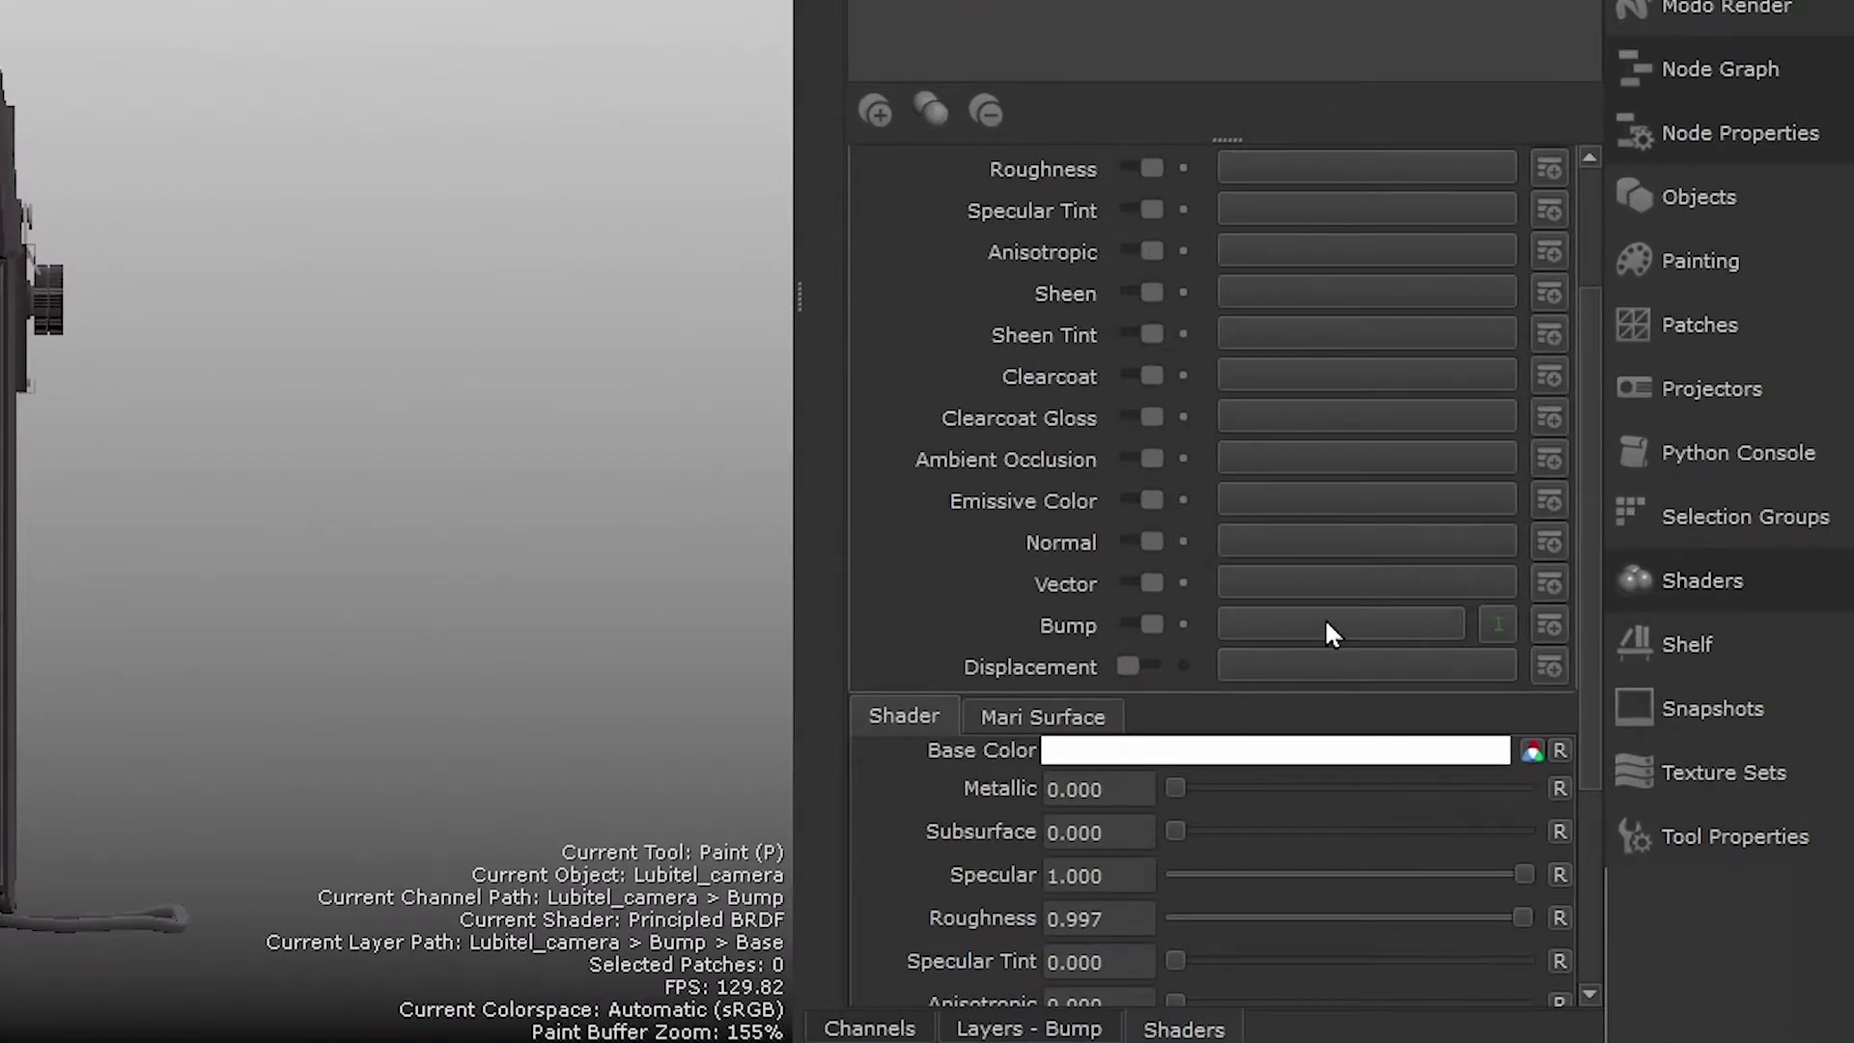
{"action": "left_click", "coordinate": [1326, 623]}
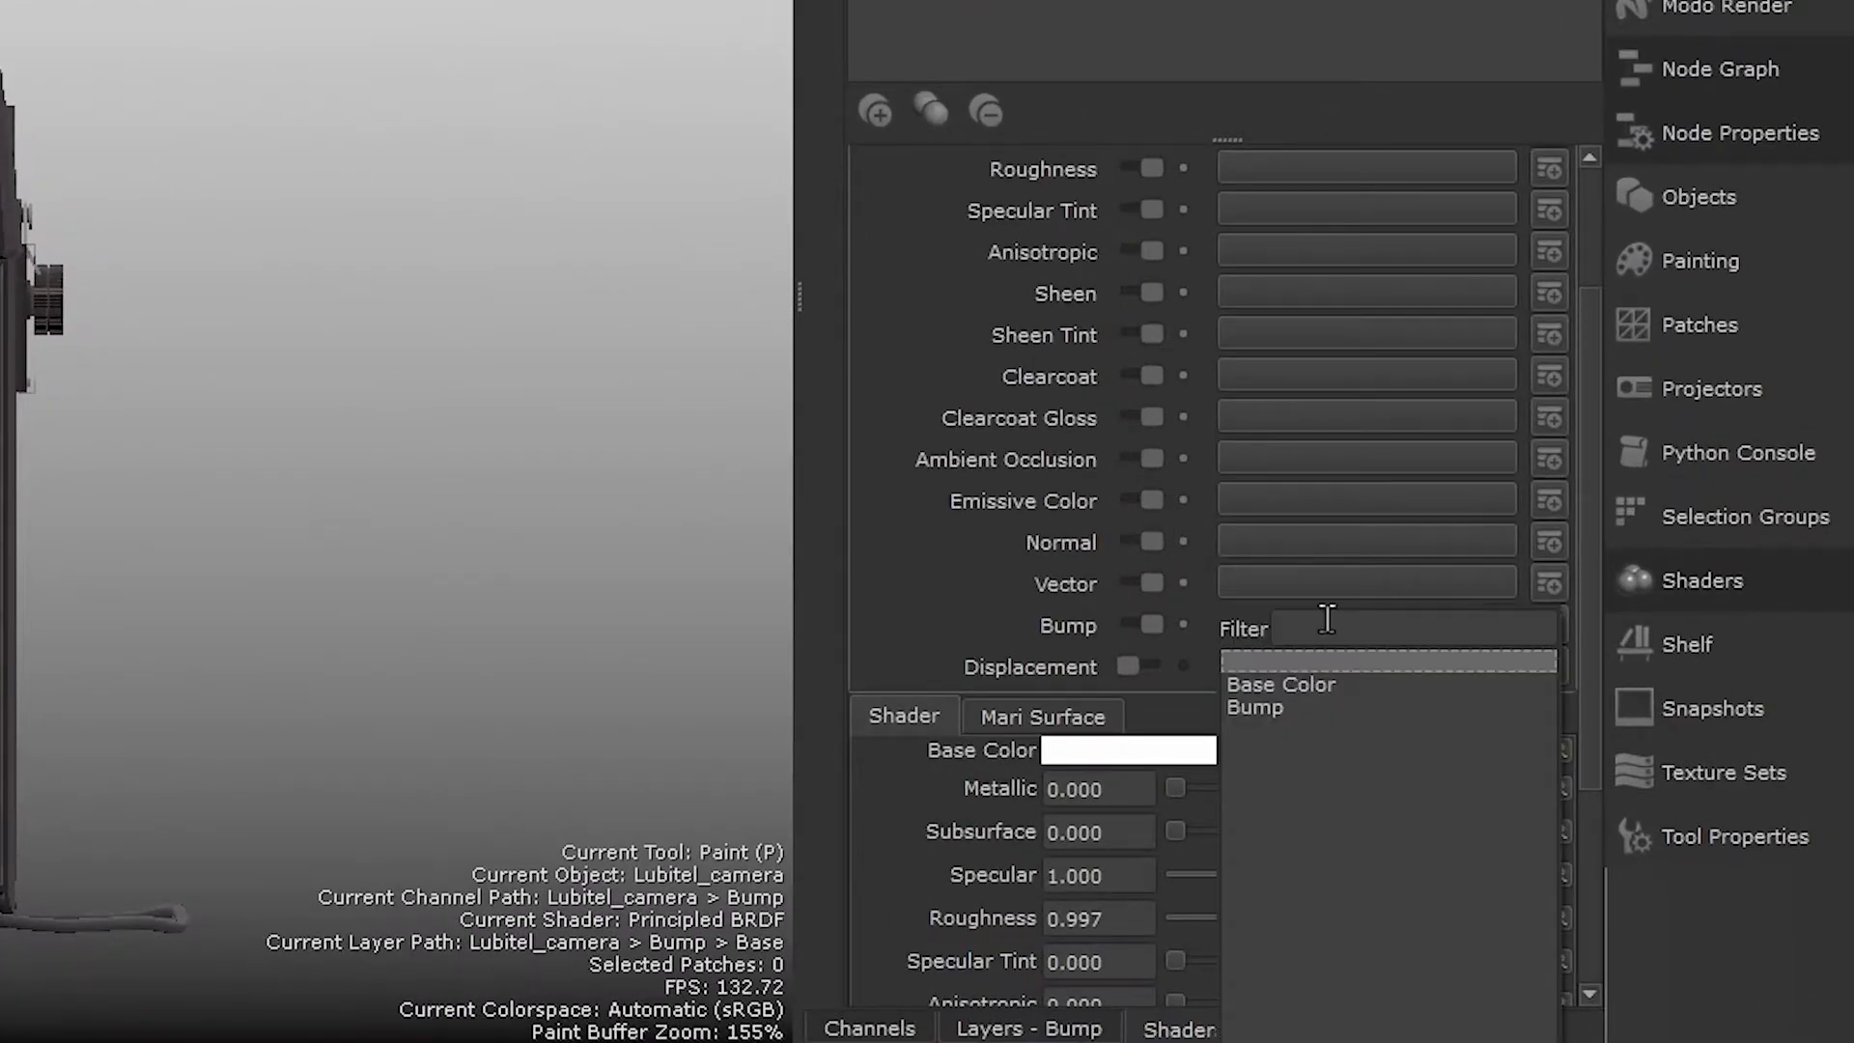
{"action": "left_click", "coordinate": [1287, 708]}
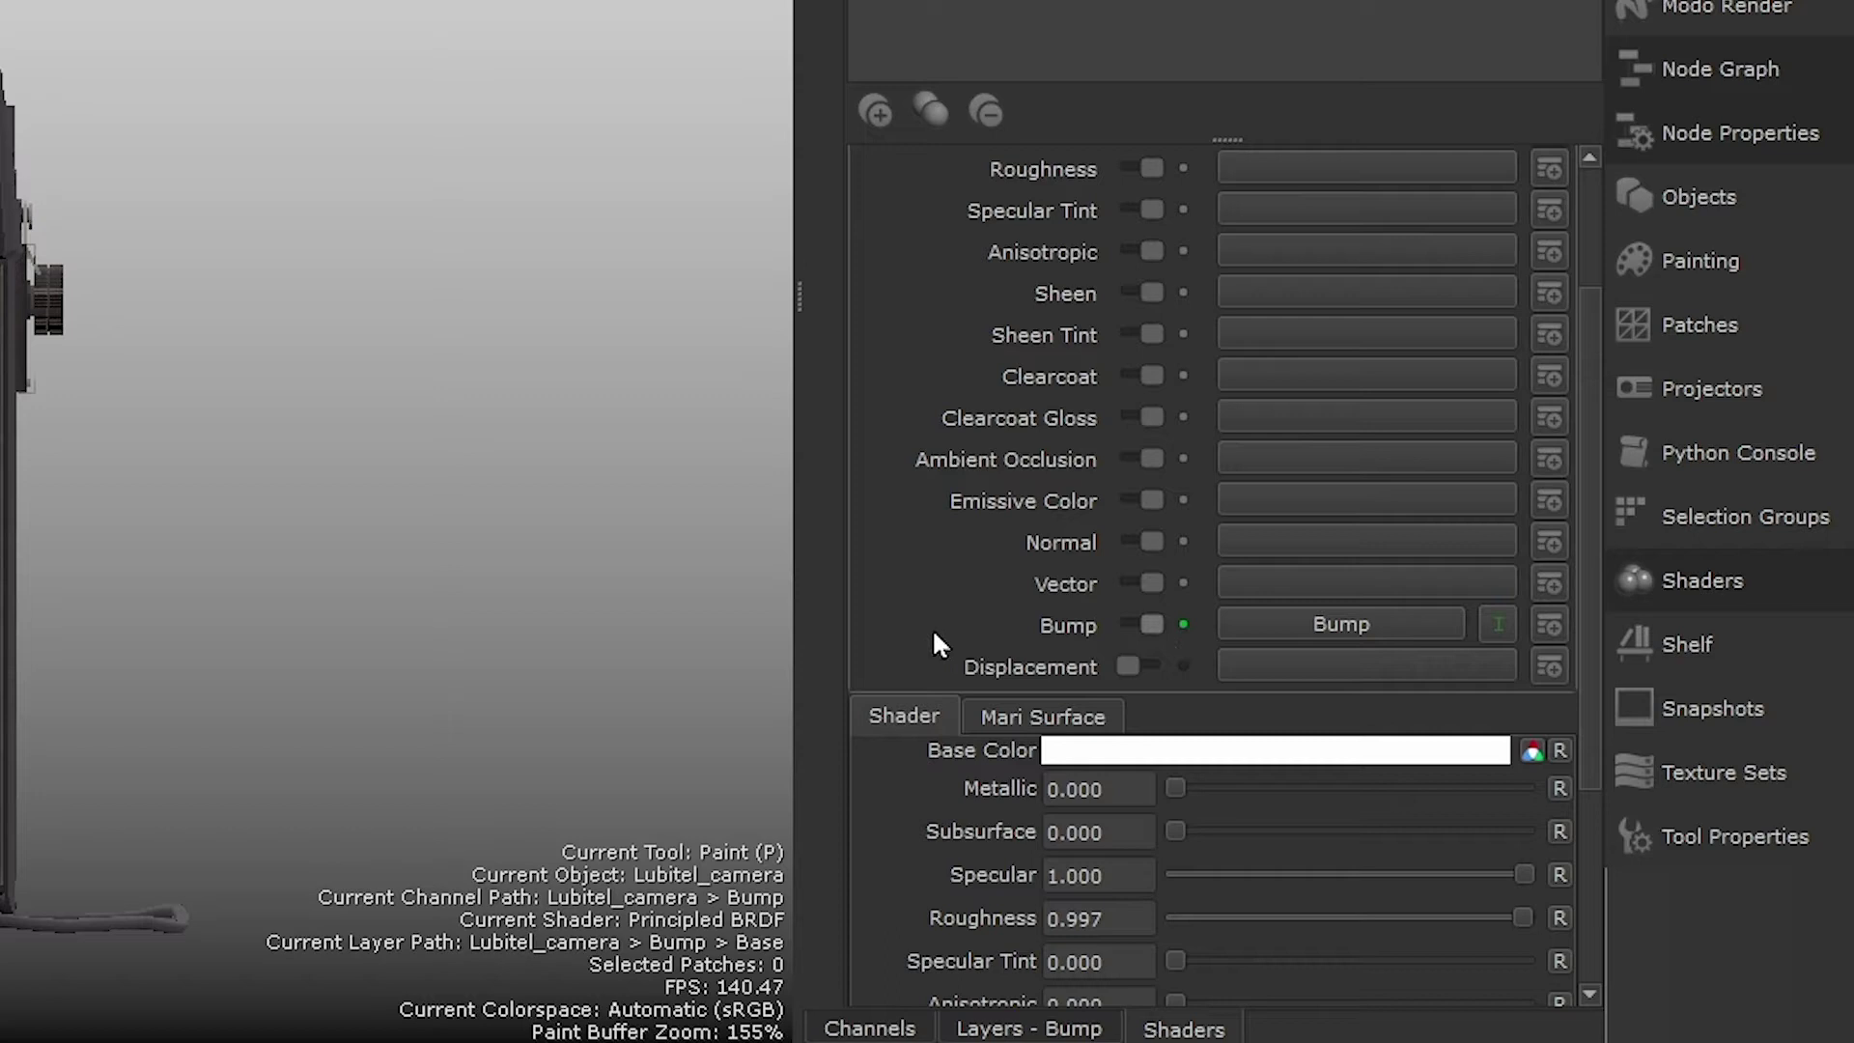
Step: Set the Mari Surface Bump Weight to 0.16
{"action": "scroll", "coordinate": [1600, 575], "scroll_direction": "down", "scroll_amount": 4}
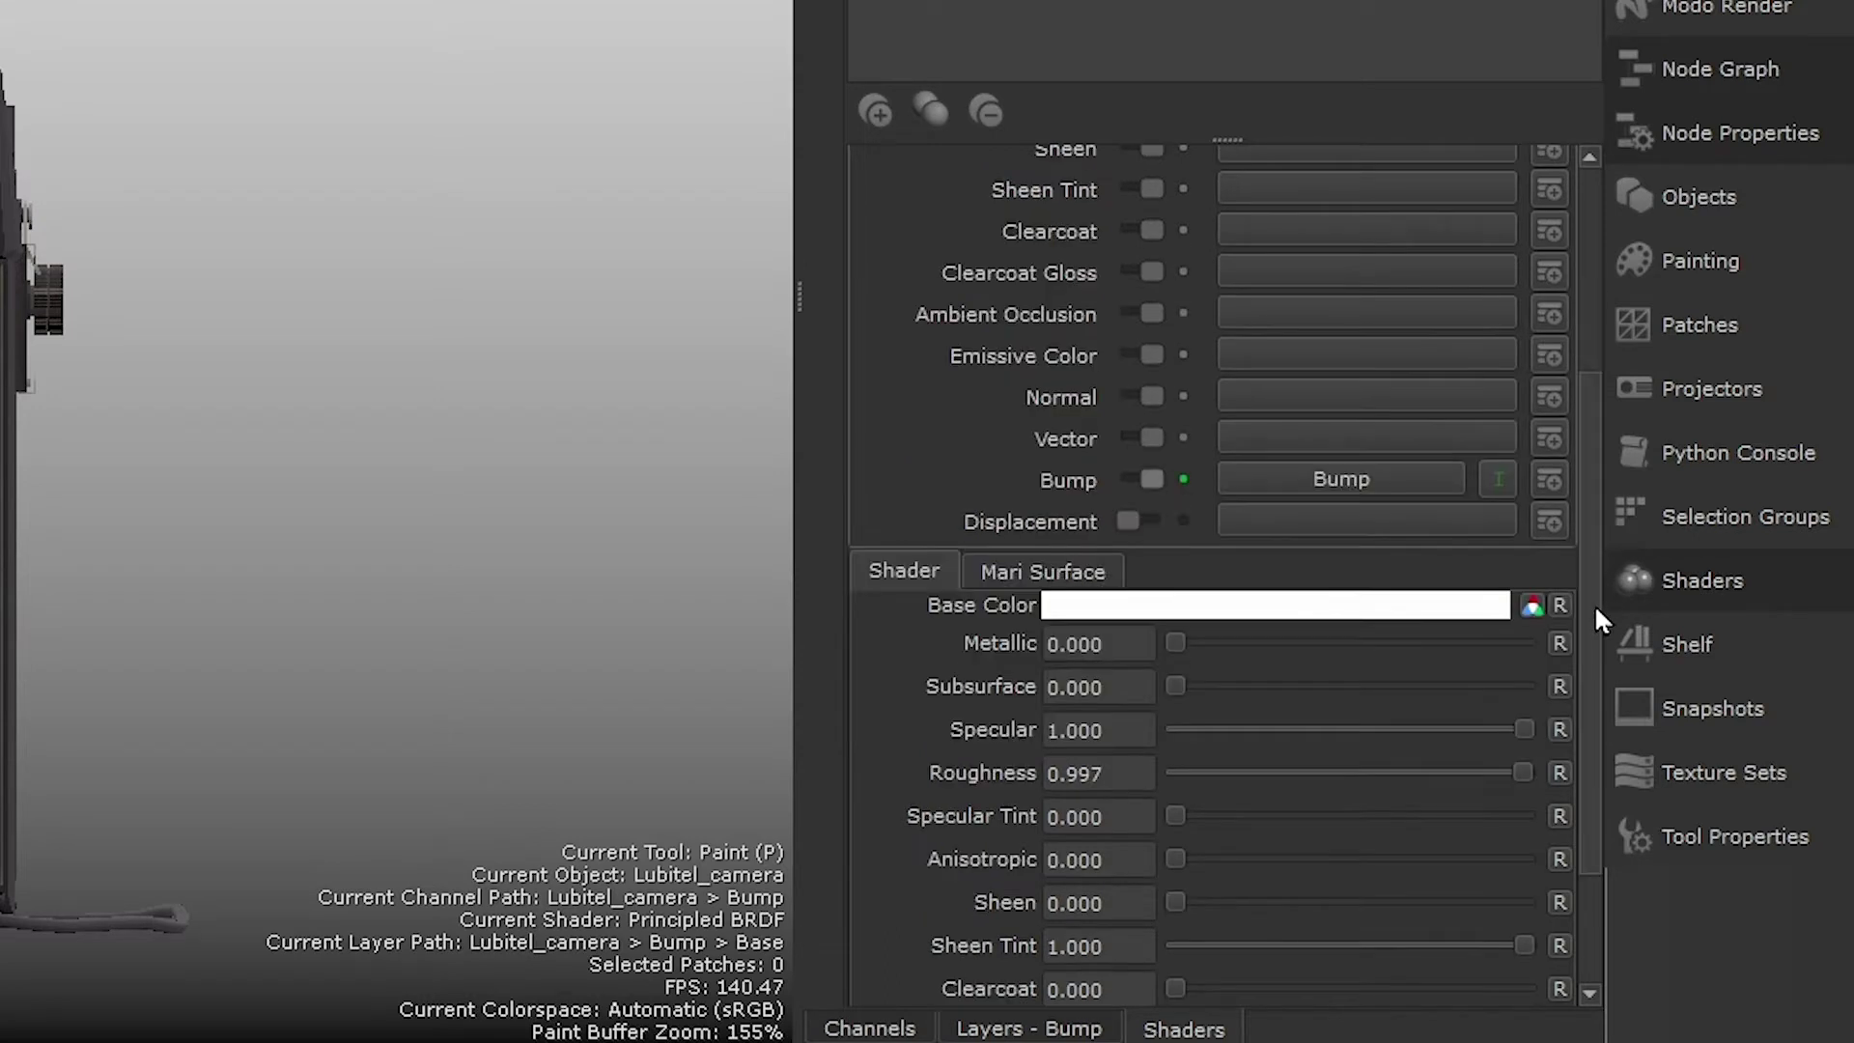
{"action": "left_click_drag", "start_coordinate": [1591, 595], "coordinate": [1584, 643]}
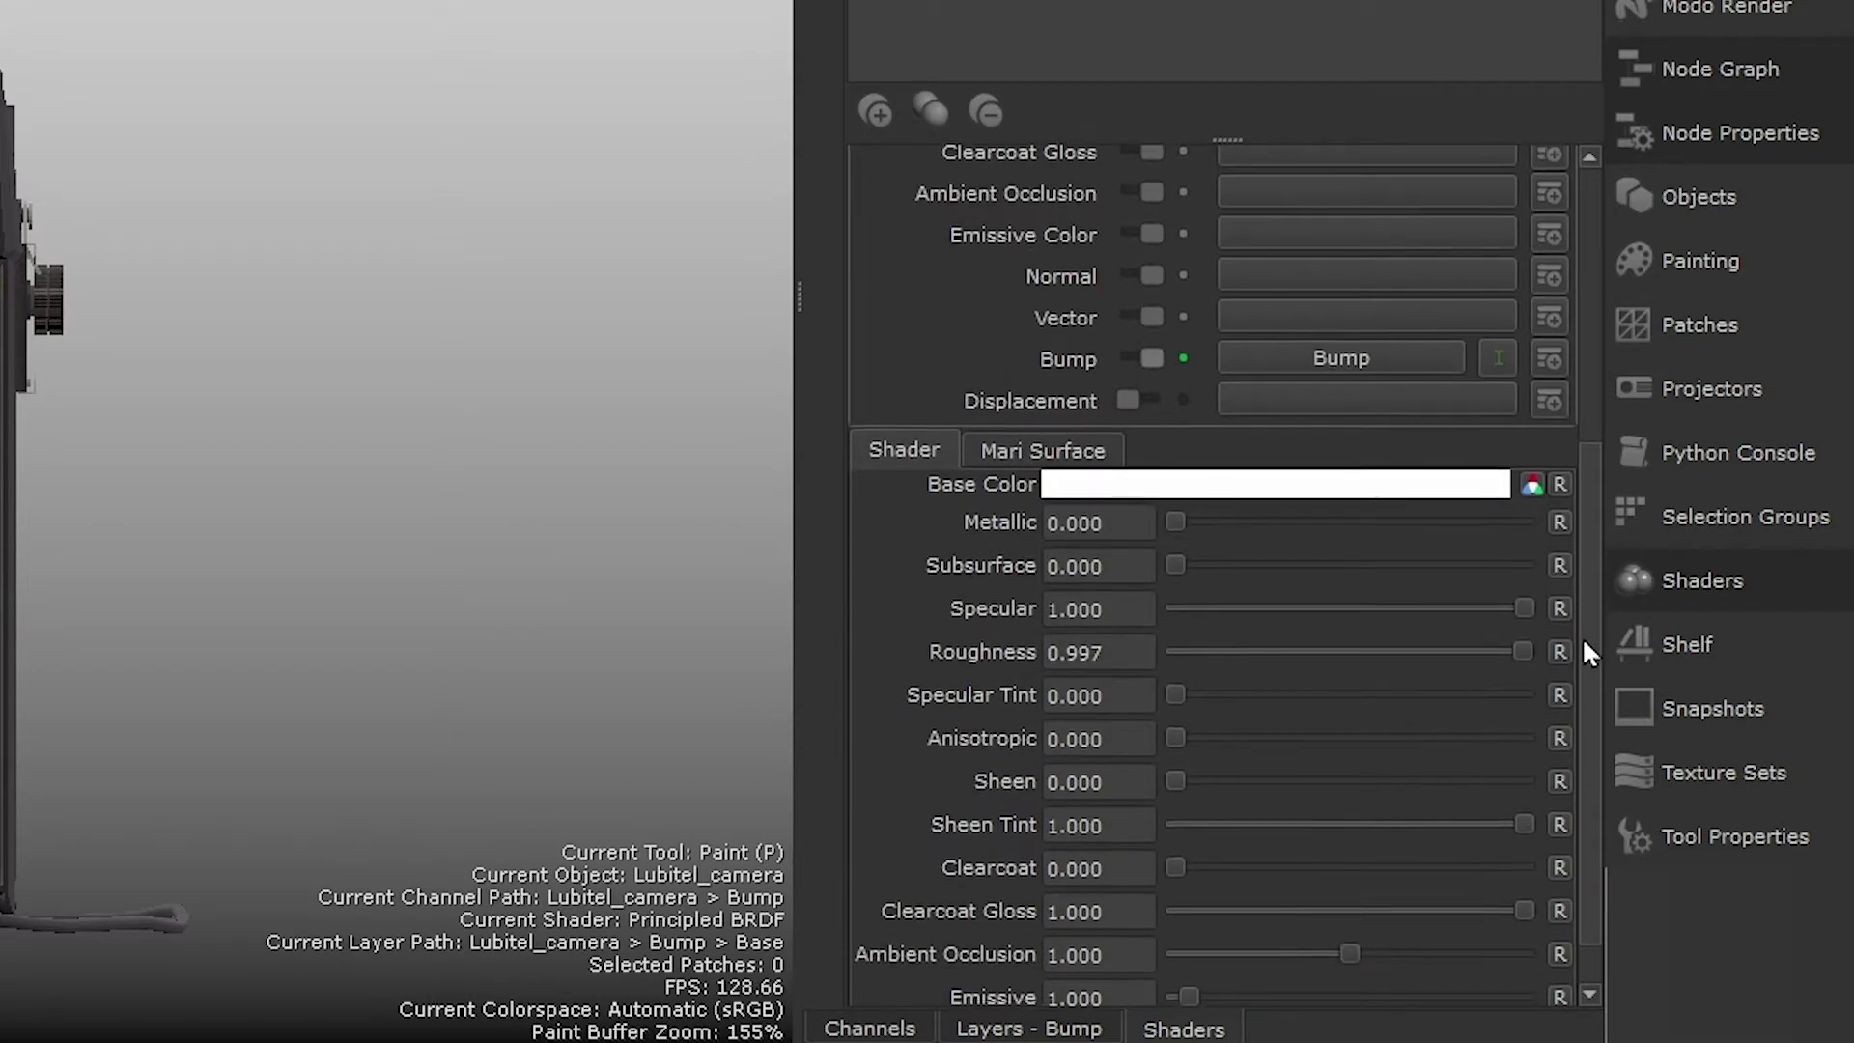
{"action": "left_click", "coordinate": [1086, 461]}
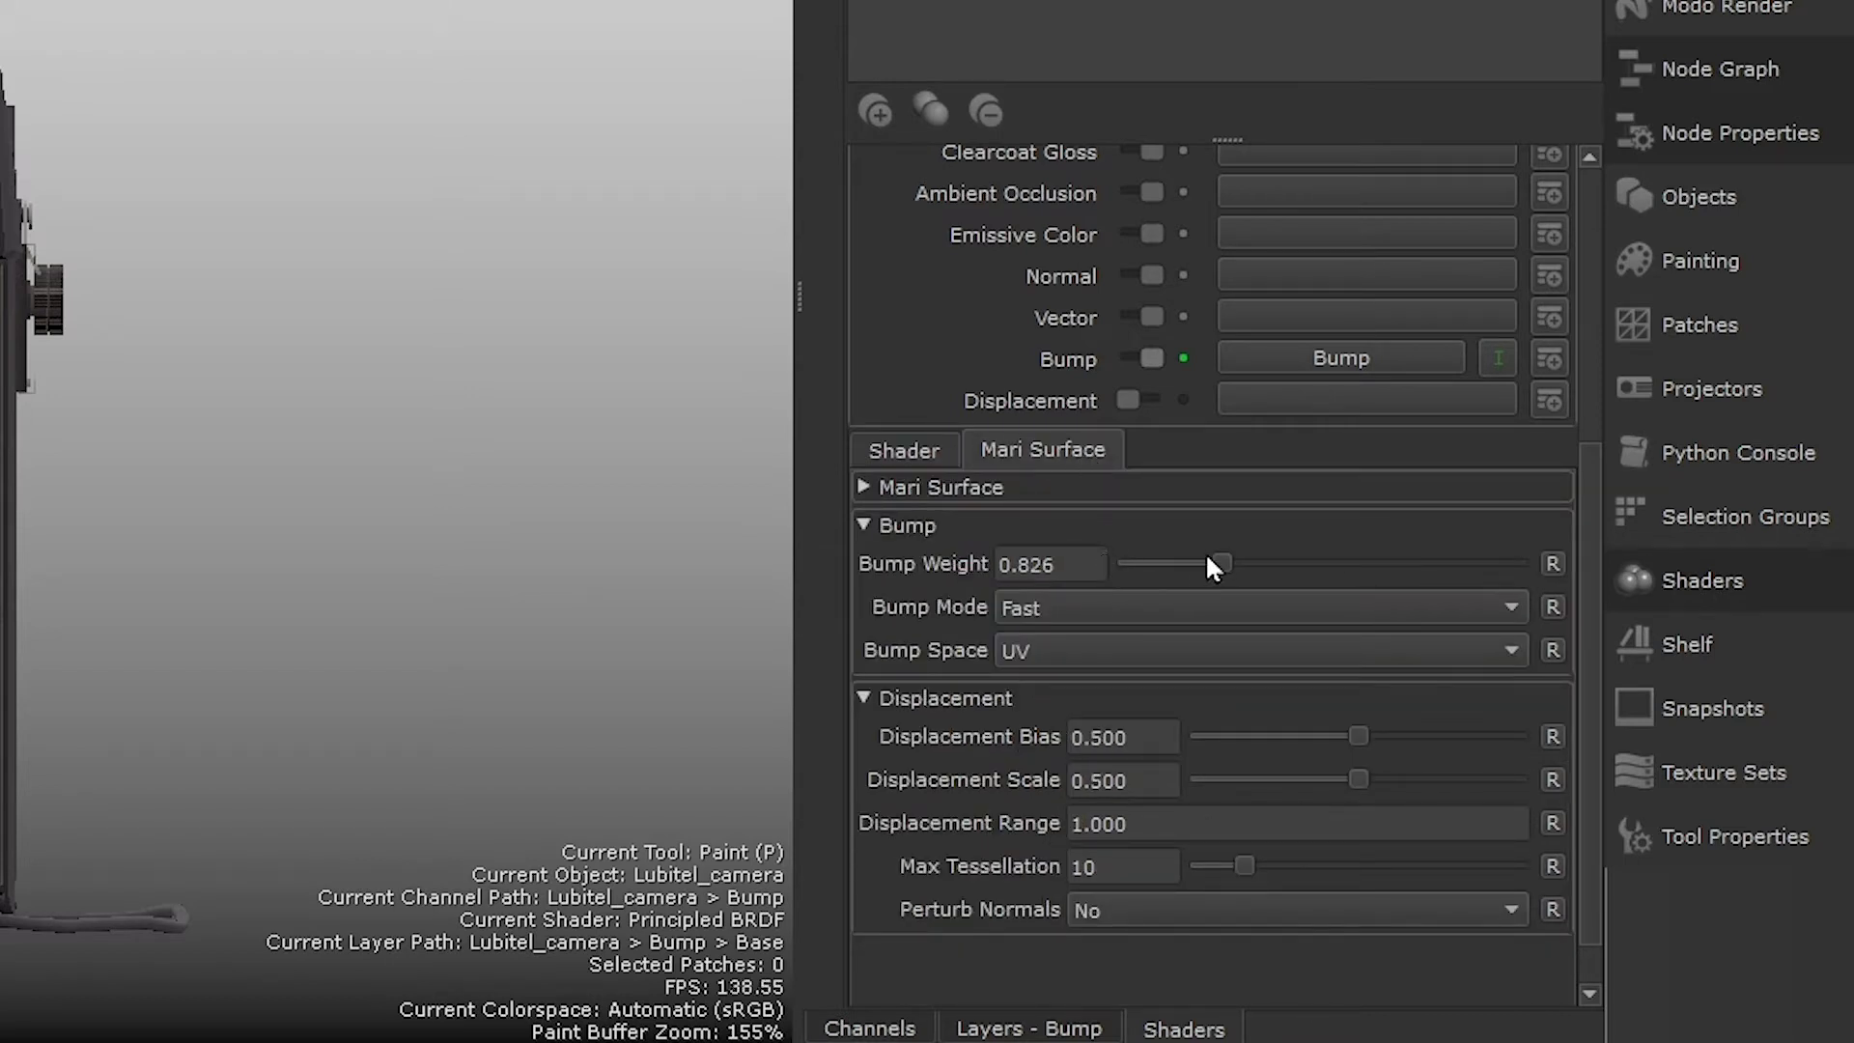
{"action": "left_click_drag", "start_coordinate": [1224, 564], "coordinate": [992, 569]}
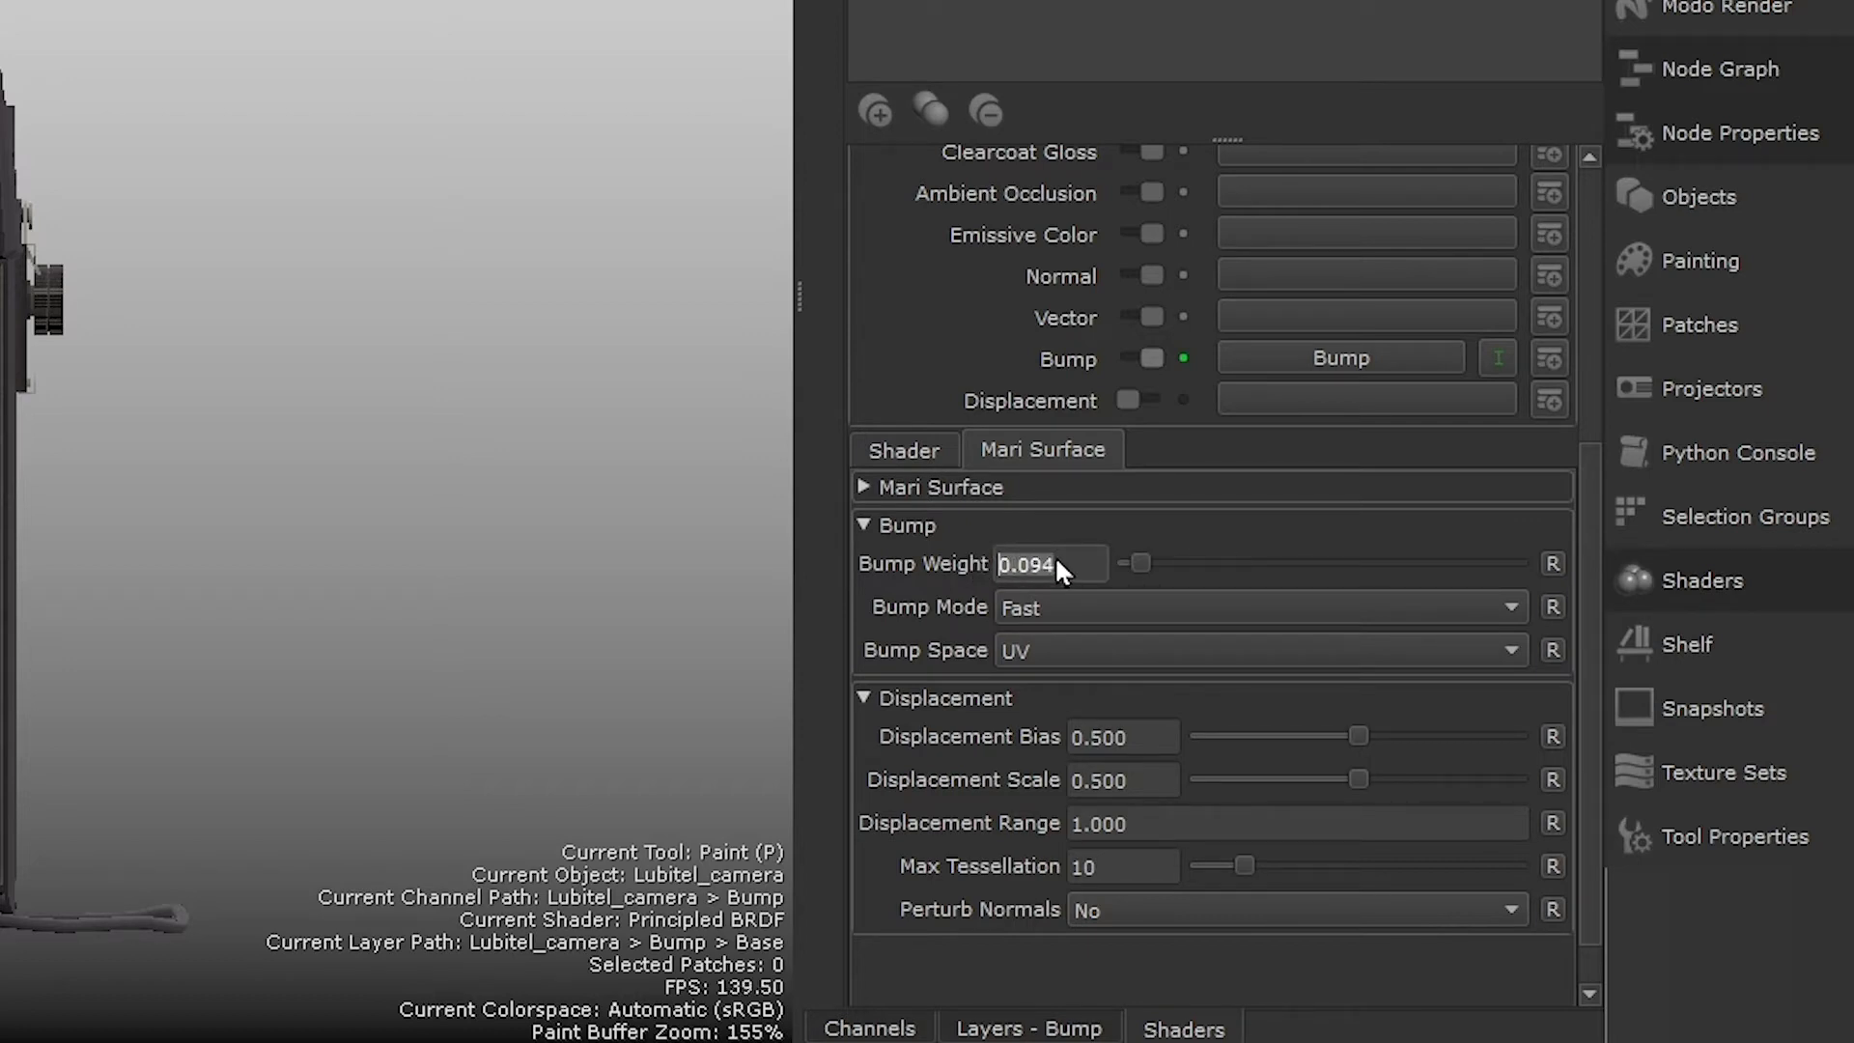
{"action": "type", "text": "0.16"}
{"action": "key", "text": "Return"}
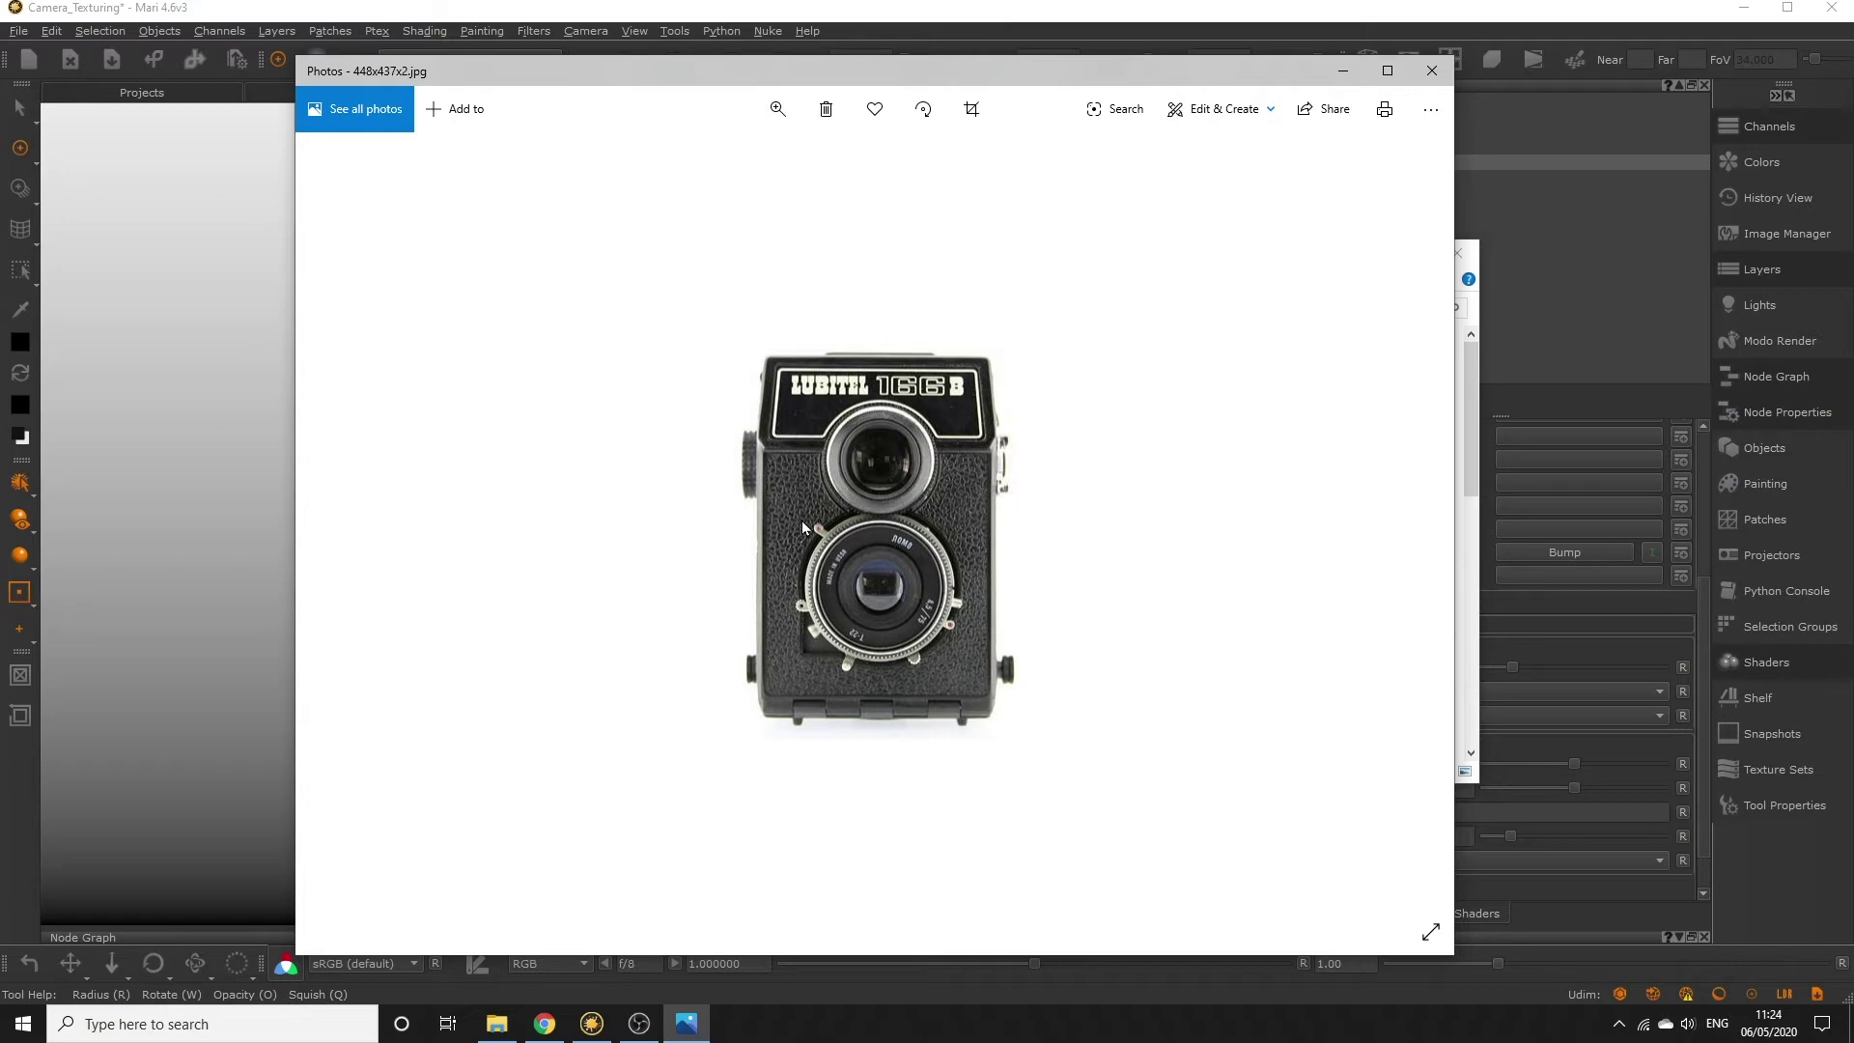
{"action": "left_click", "coordinate": [1432, 71]}
Step: Show the Bump channel's layers, browse Procedural > Pattern layers, and reopen the reference photo
{"action": "left_click", "coordinate": [1456, 253]}
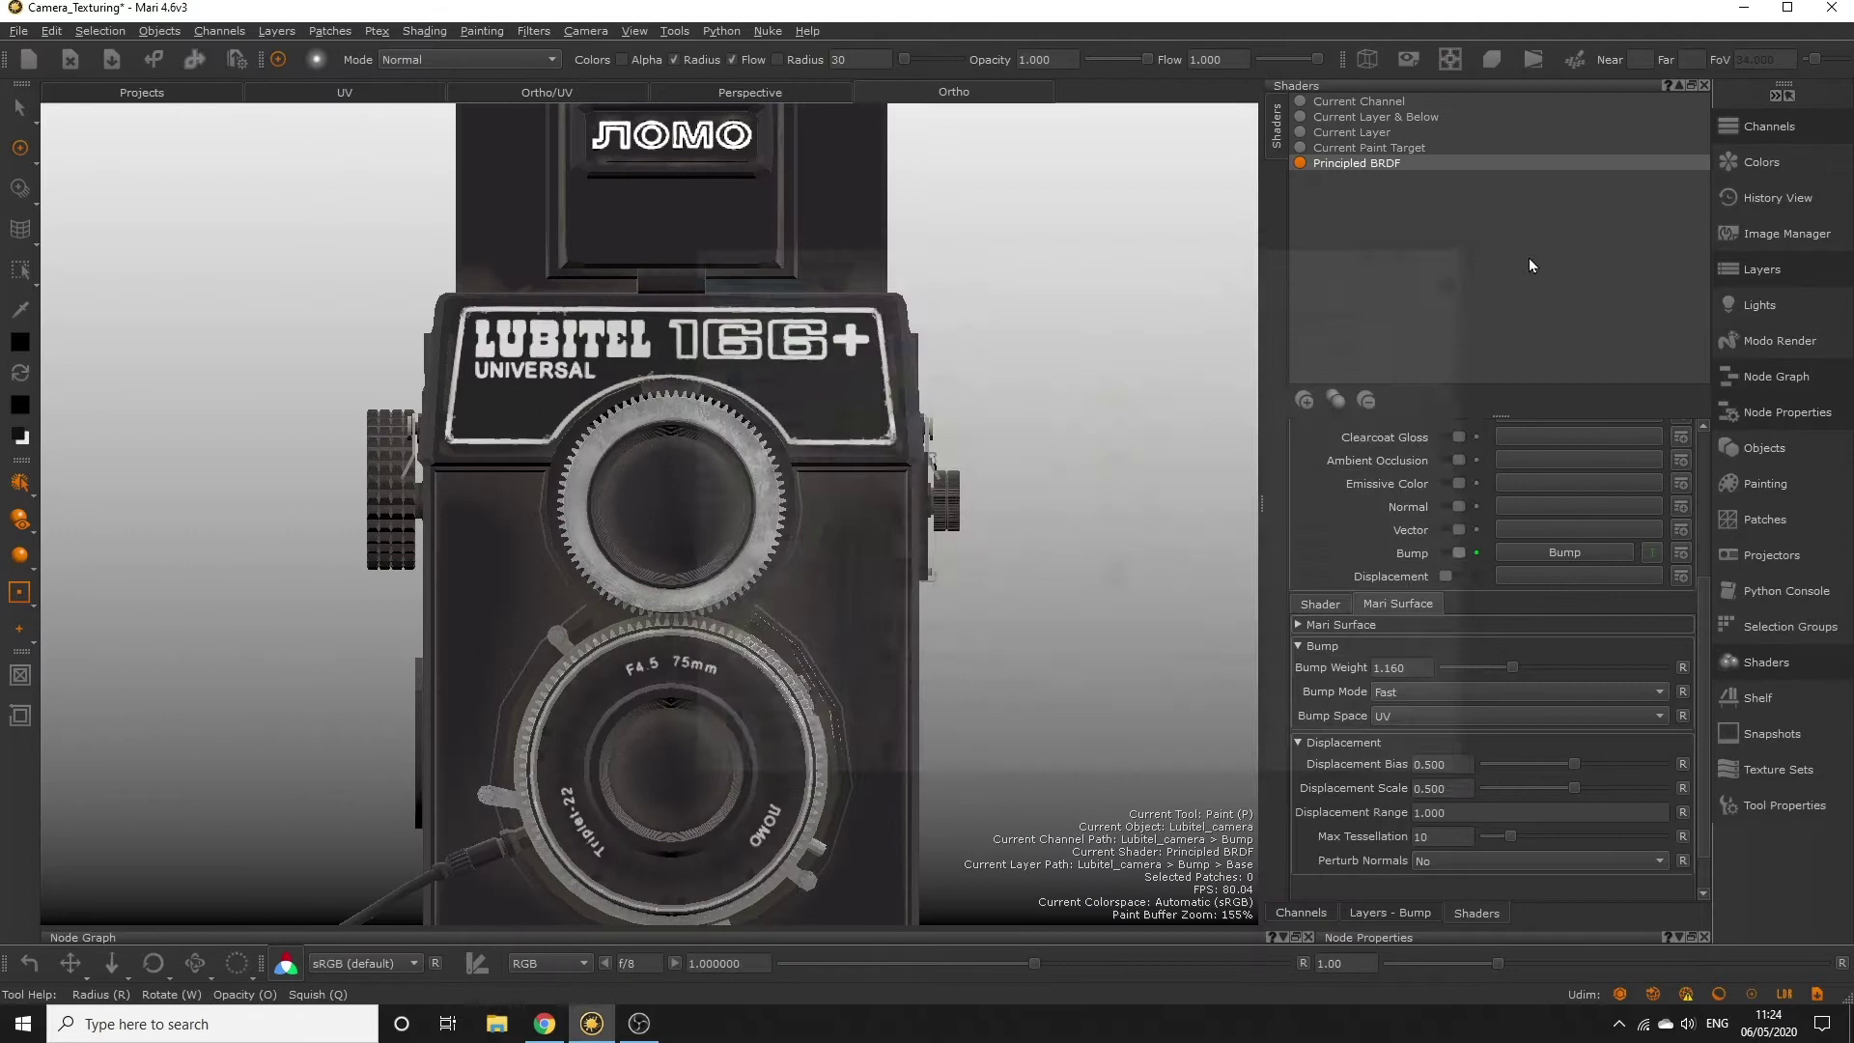
{"action": "left_click", "coordinate": [1795, 271]}
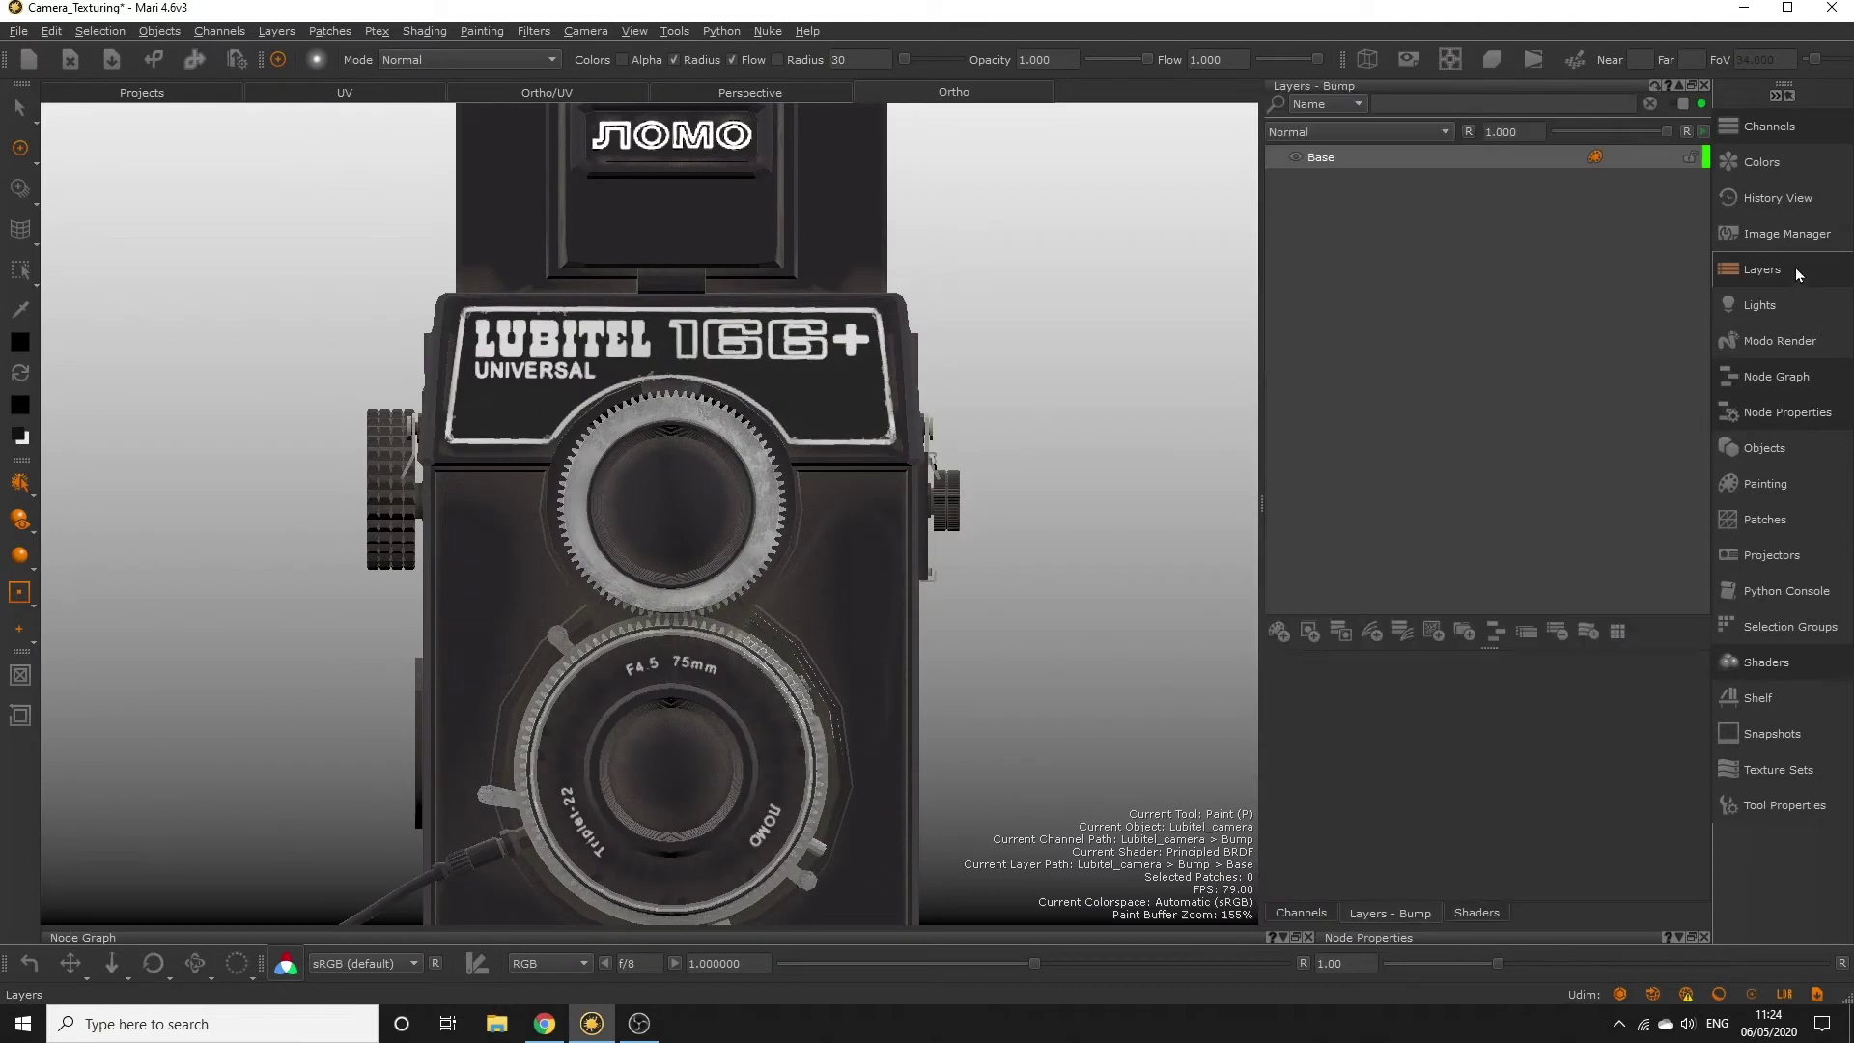
{"action": "left_click", "coordinate": [1430, 638]}
{"action": "mouse_move", "coordinate": [1506, 729]}
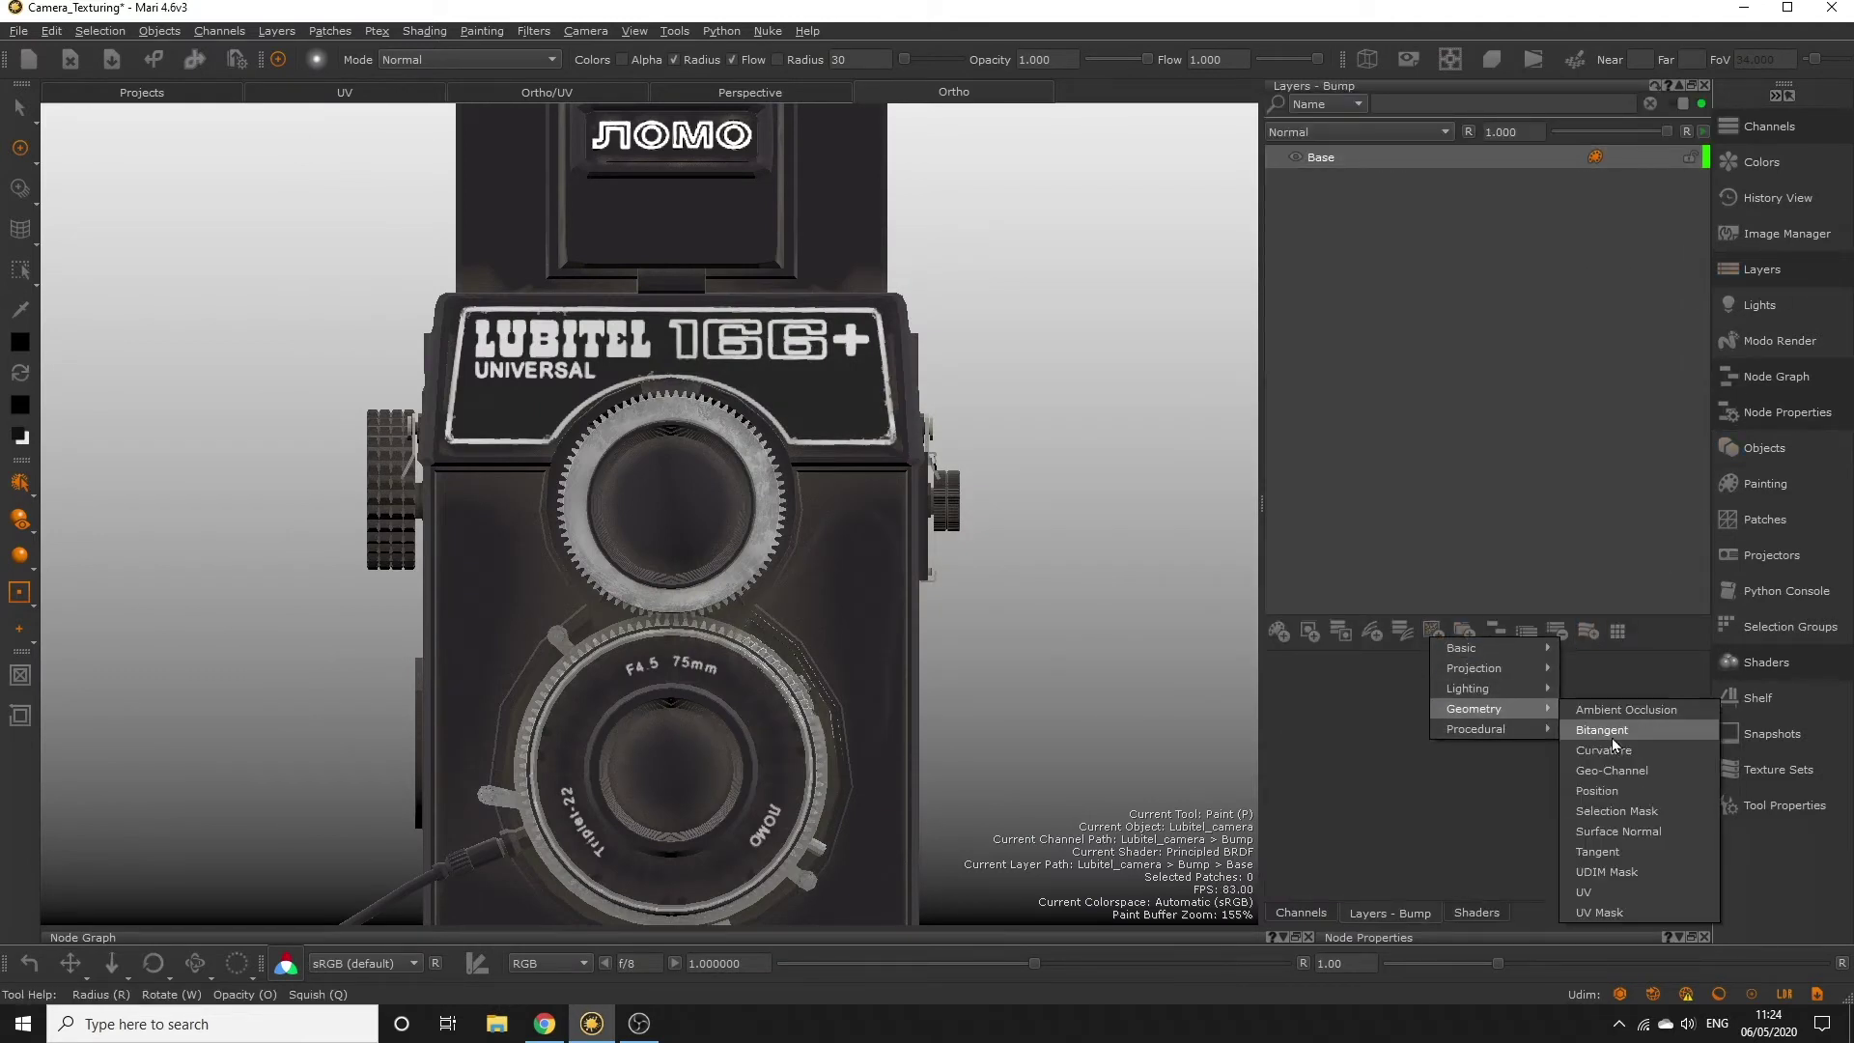
{"action": "mouse_move", "coordinate": [1584, 790]}
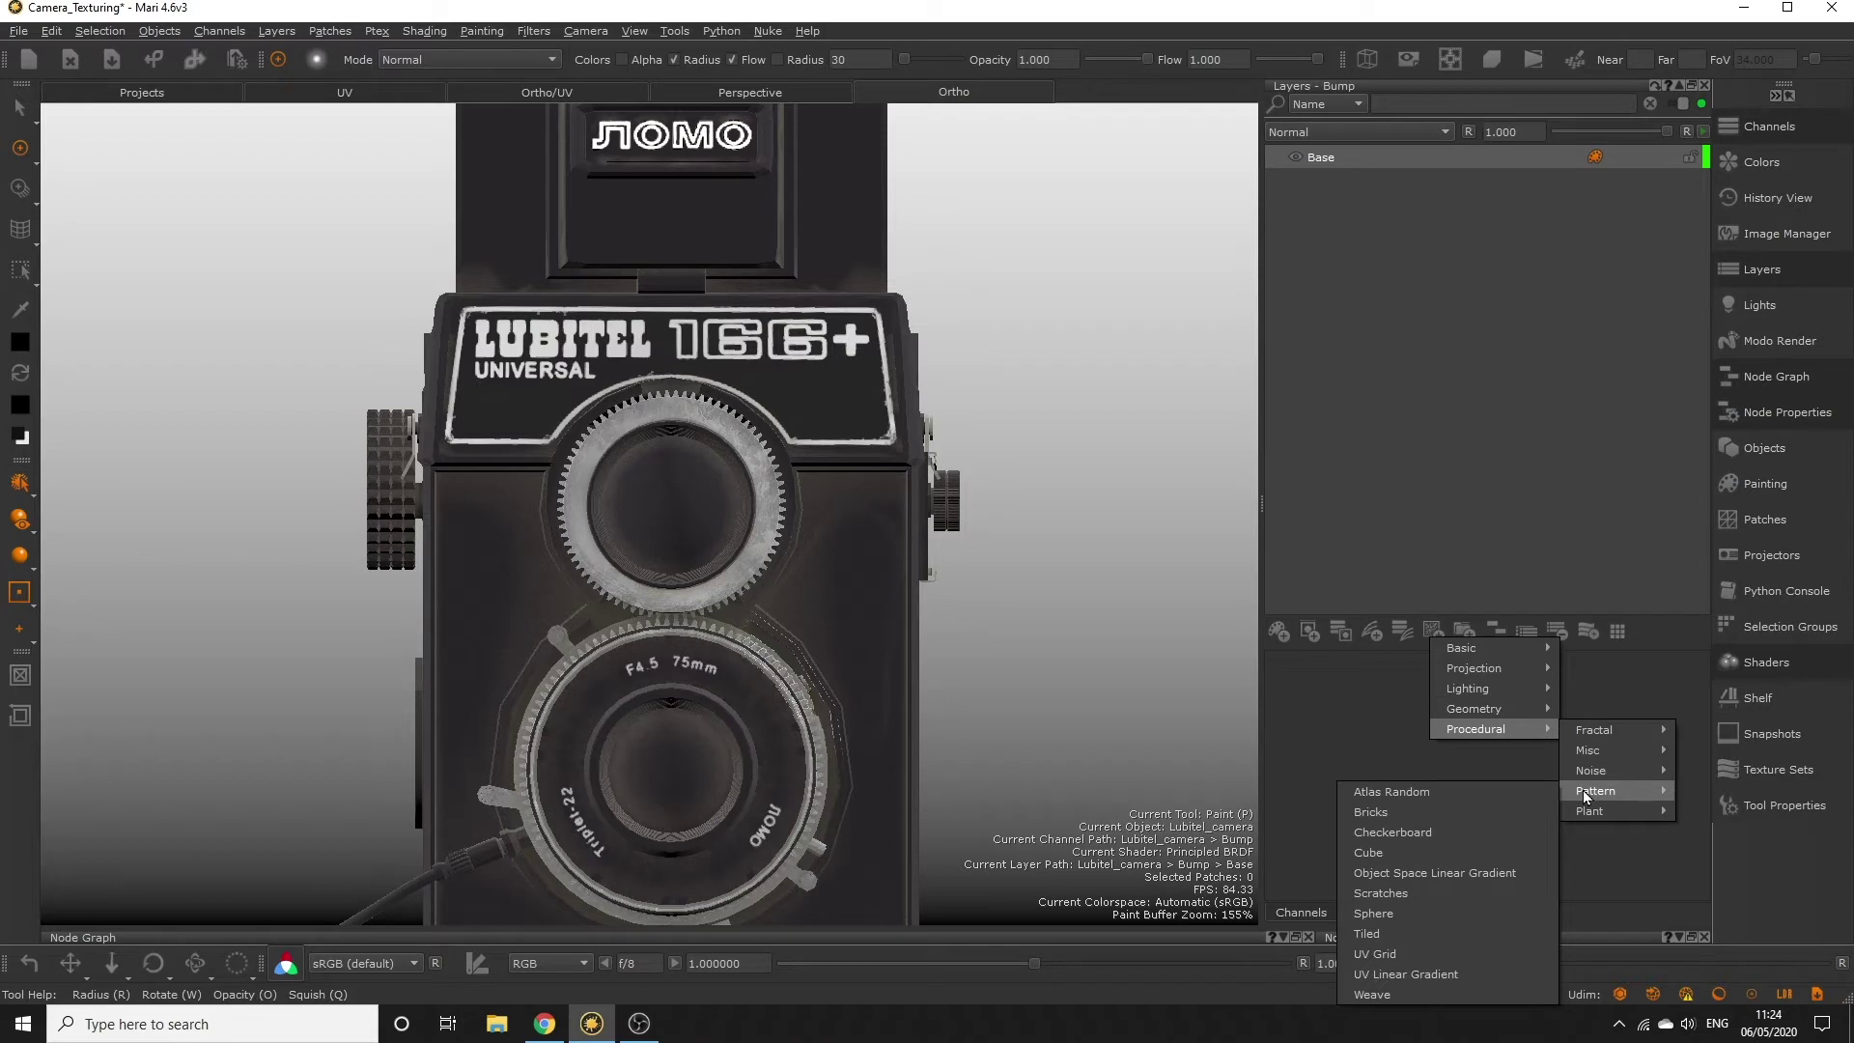
{"action": "left_click", "coordinate": [1393, 936]}
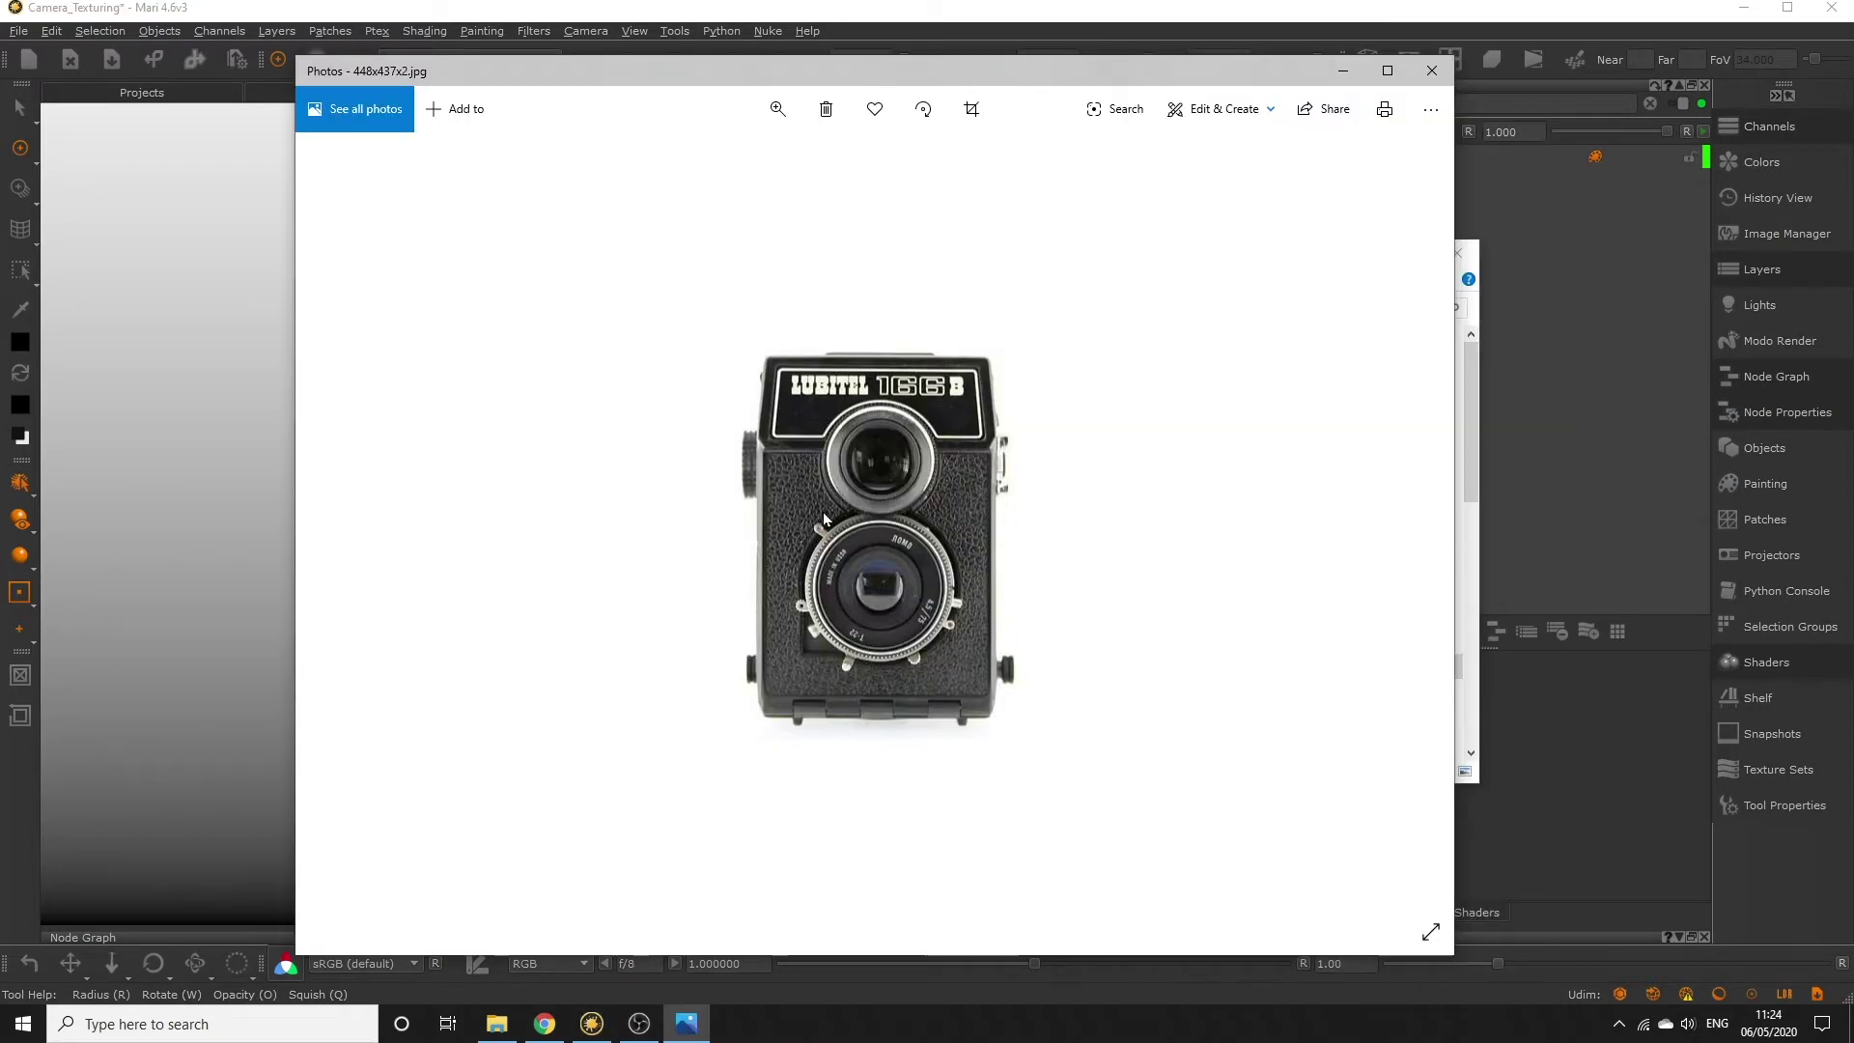
Step: Zoom into the Lubitel reference to study its textured body panels, then close it
{"action": "left_click", "coordinate": [790, 114]}
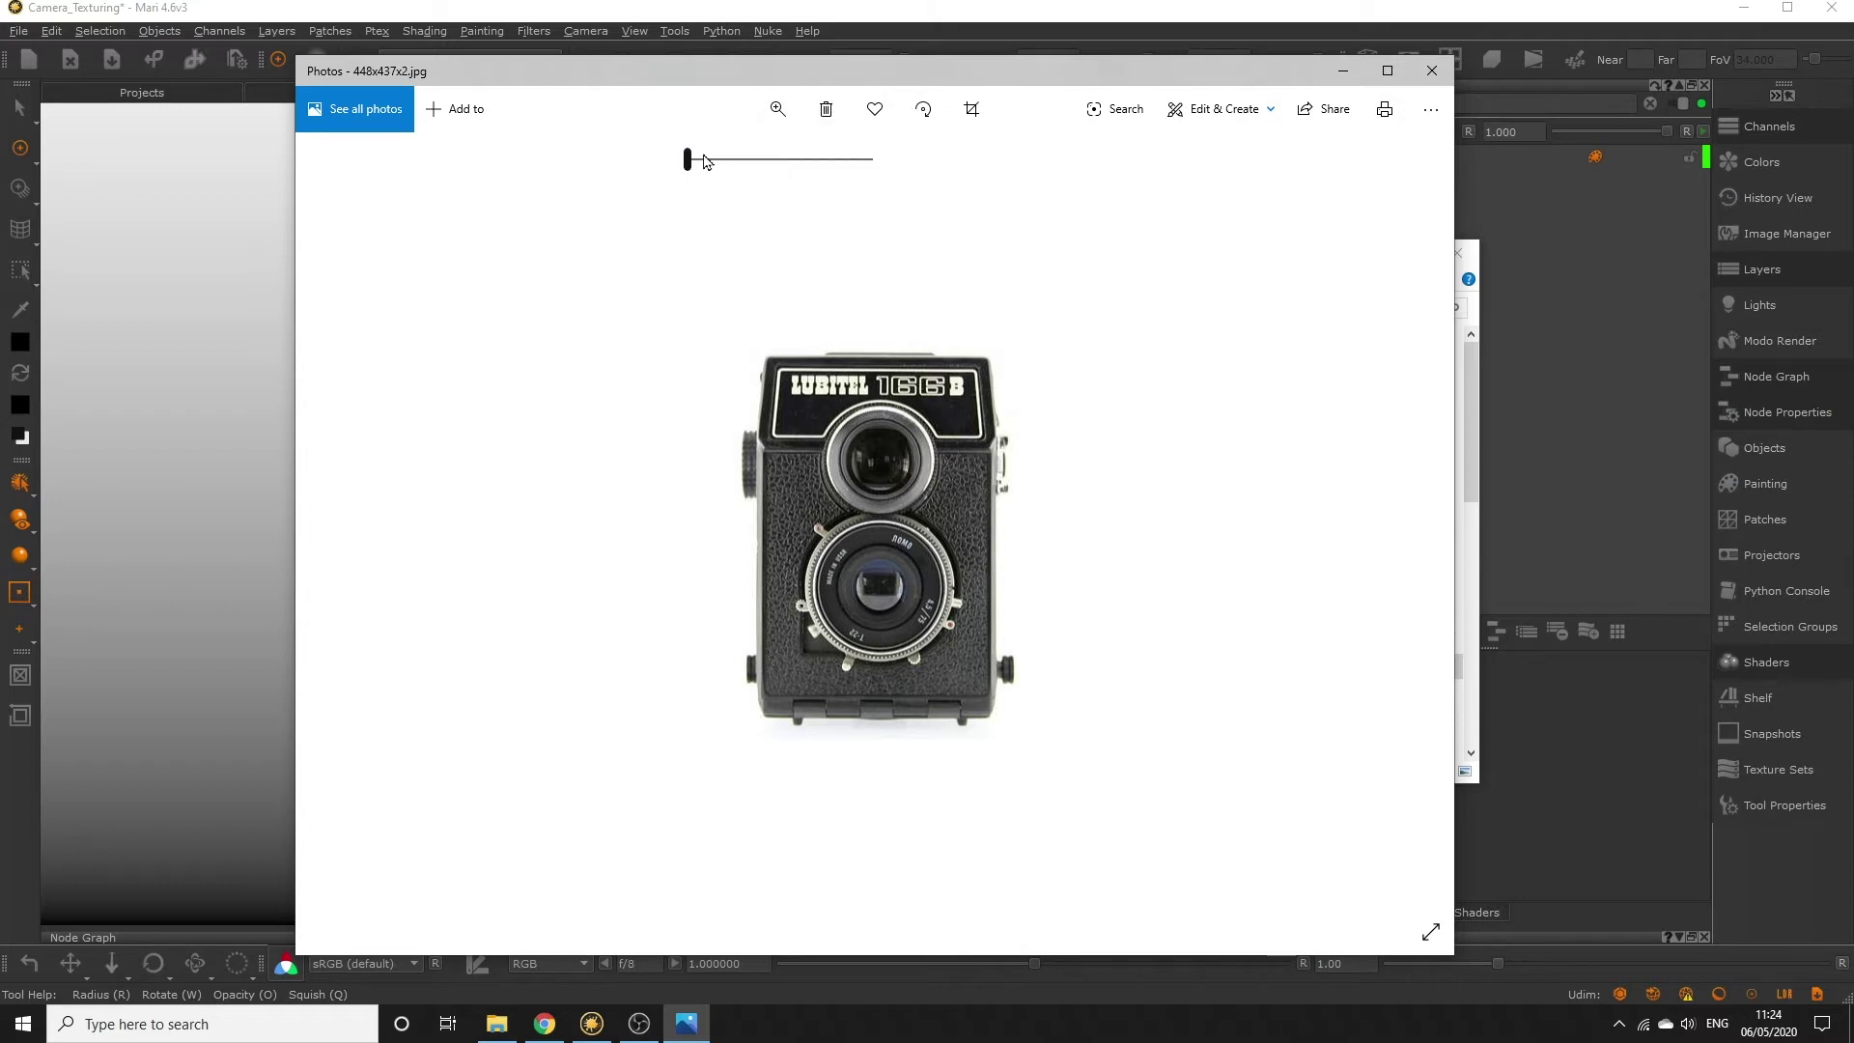
{"action": "left_click_drag", "start_coordinate": [697, 157], "coordinate": [741, 168]}
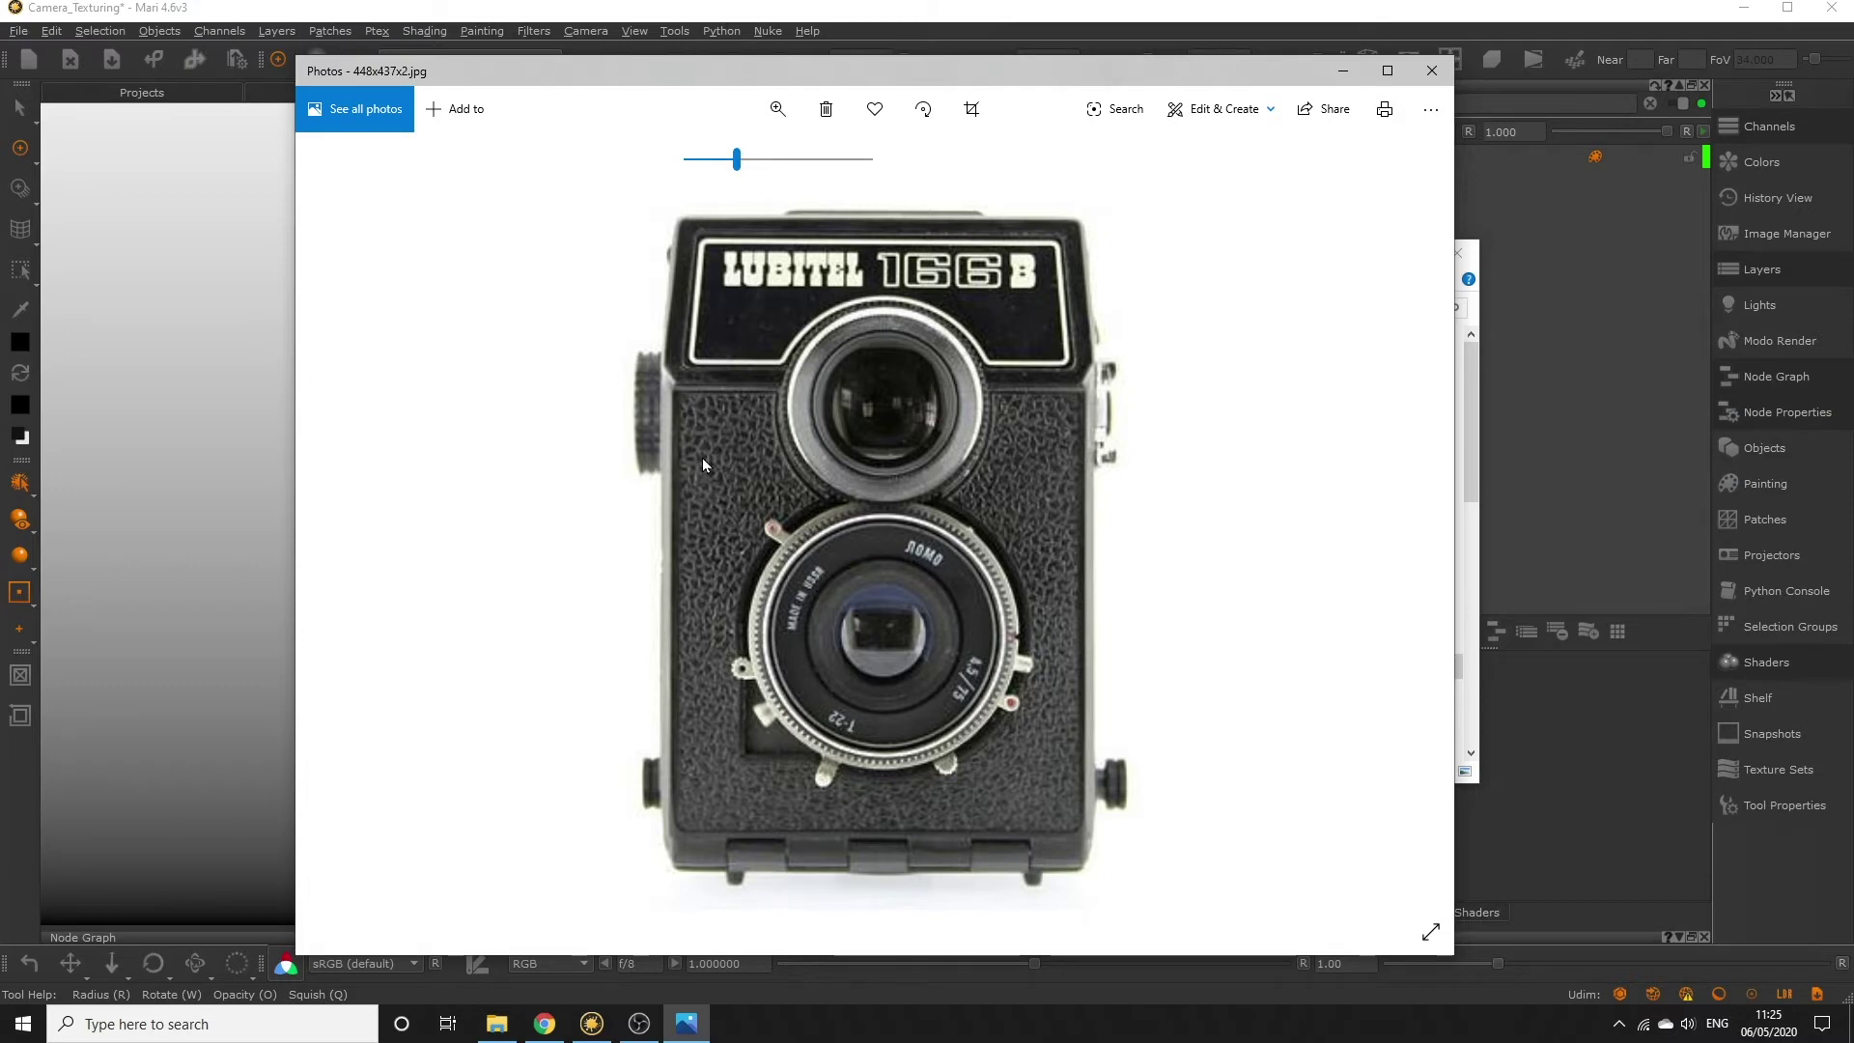
{"action": "left_click", "coordinate": [1432, 72]}
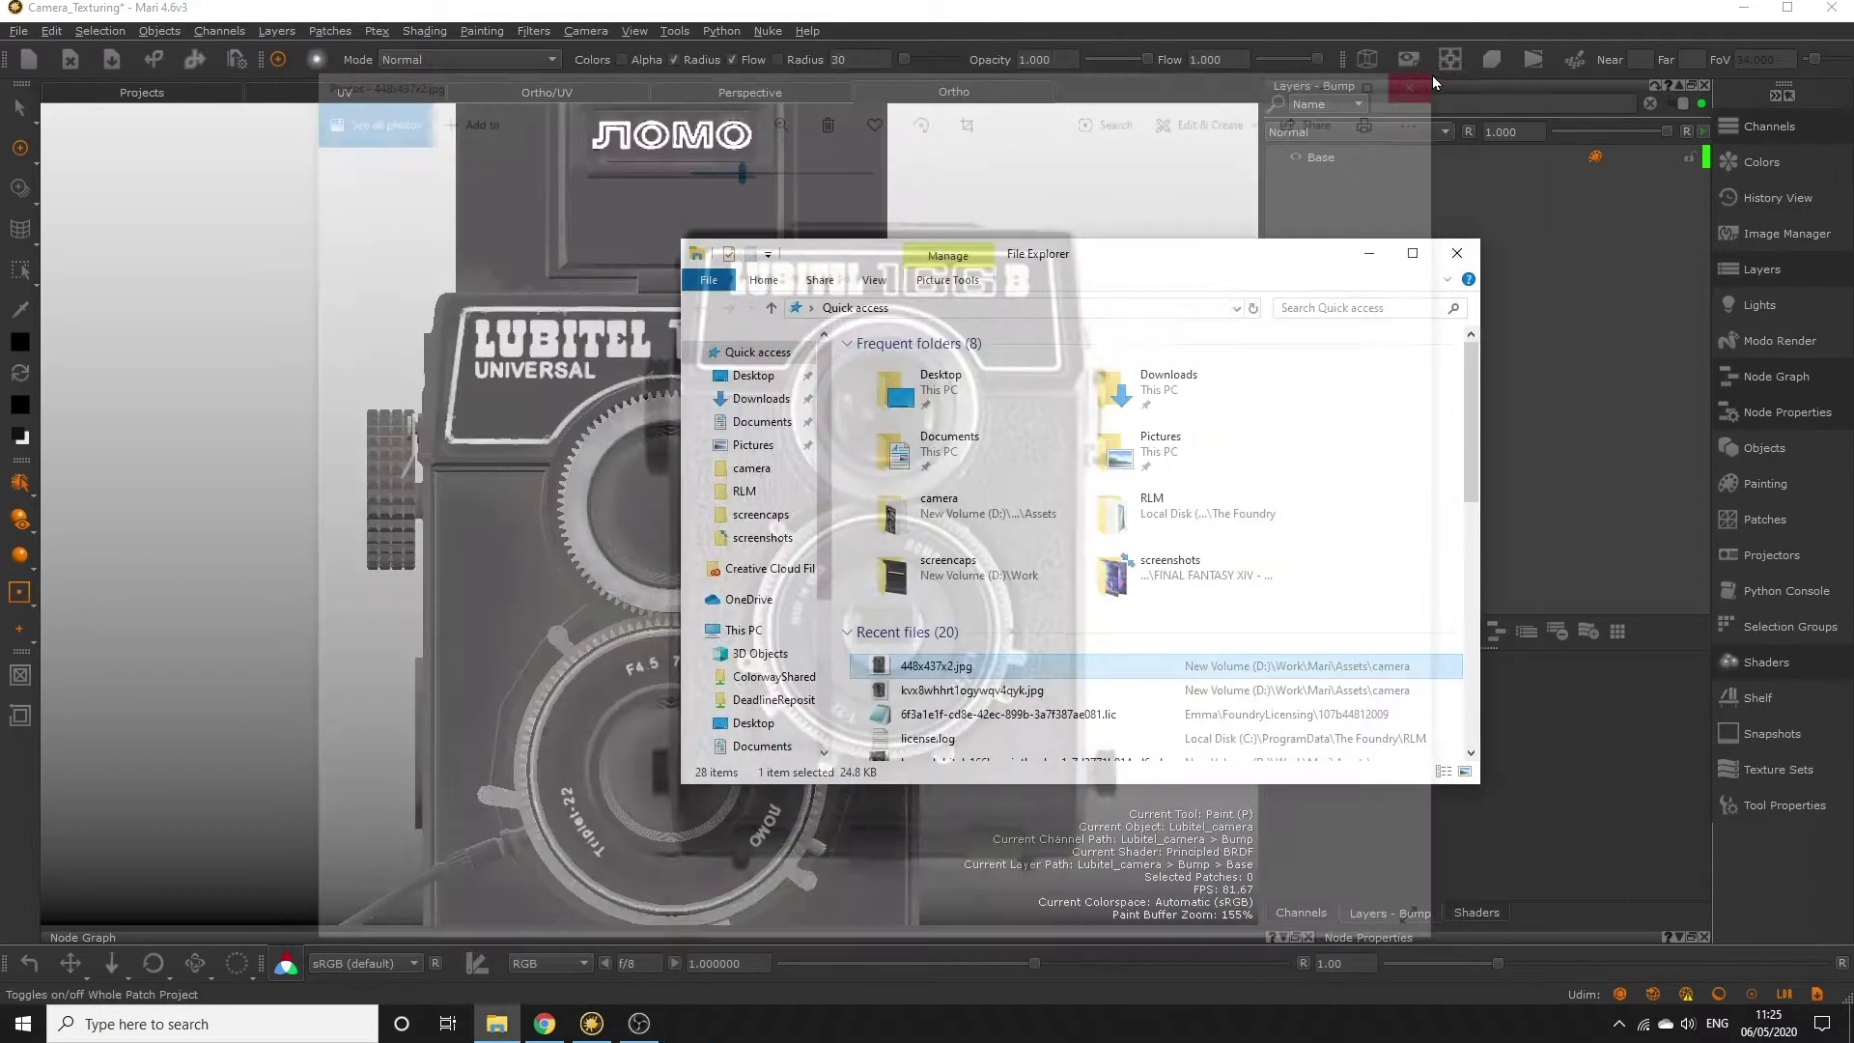
Step: Close File Explorer and delete the Base layer from the Bump channel
{"action": "left_click", "coordinate": [1457, 255]}
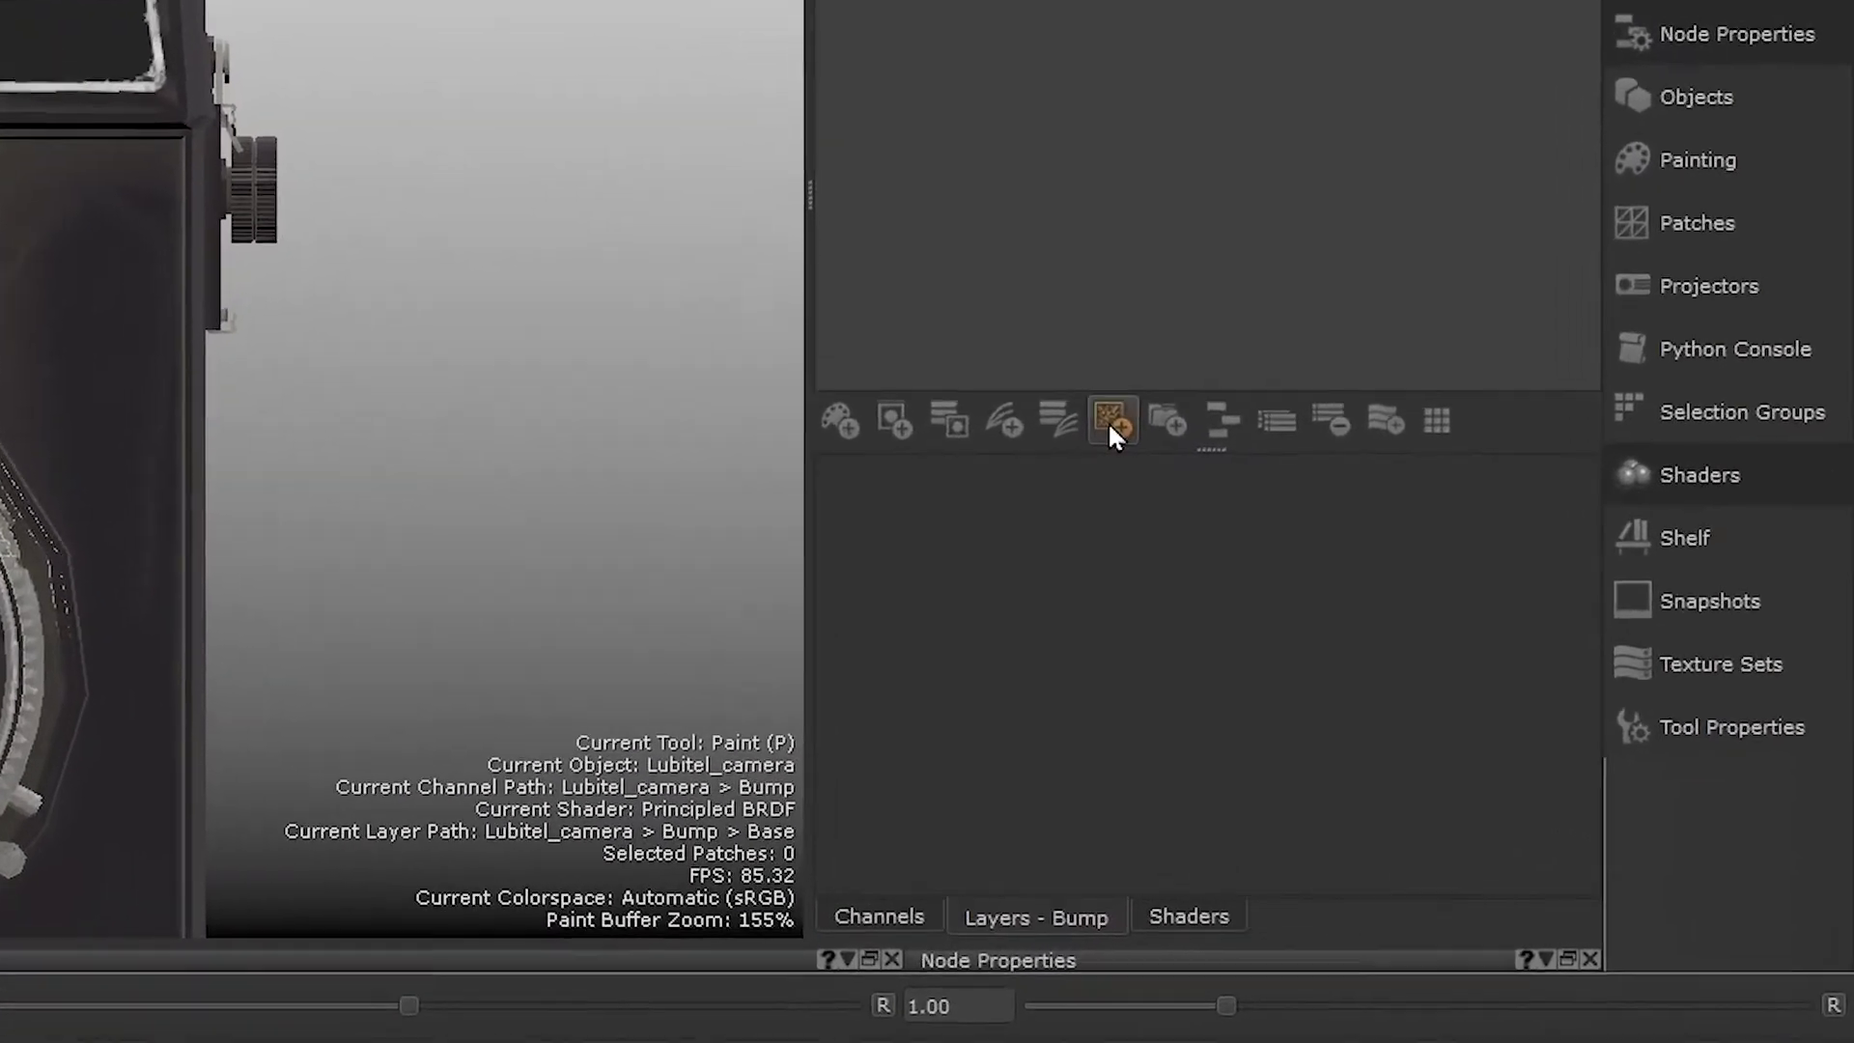
{"action": "left_click", "coordinate": [1297, 542]}
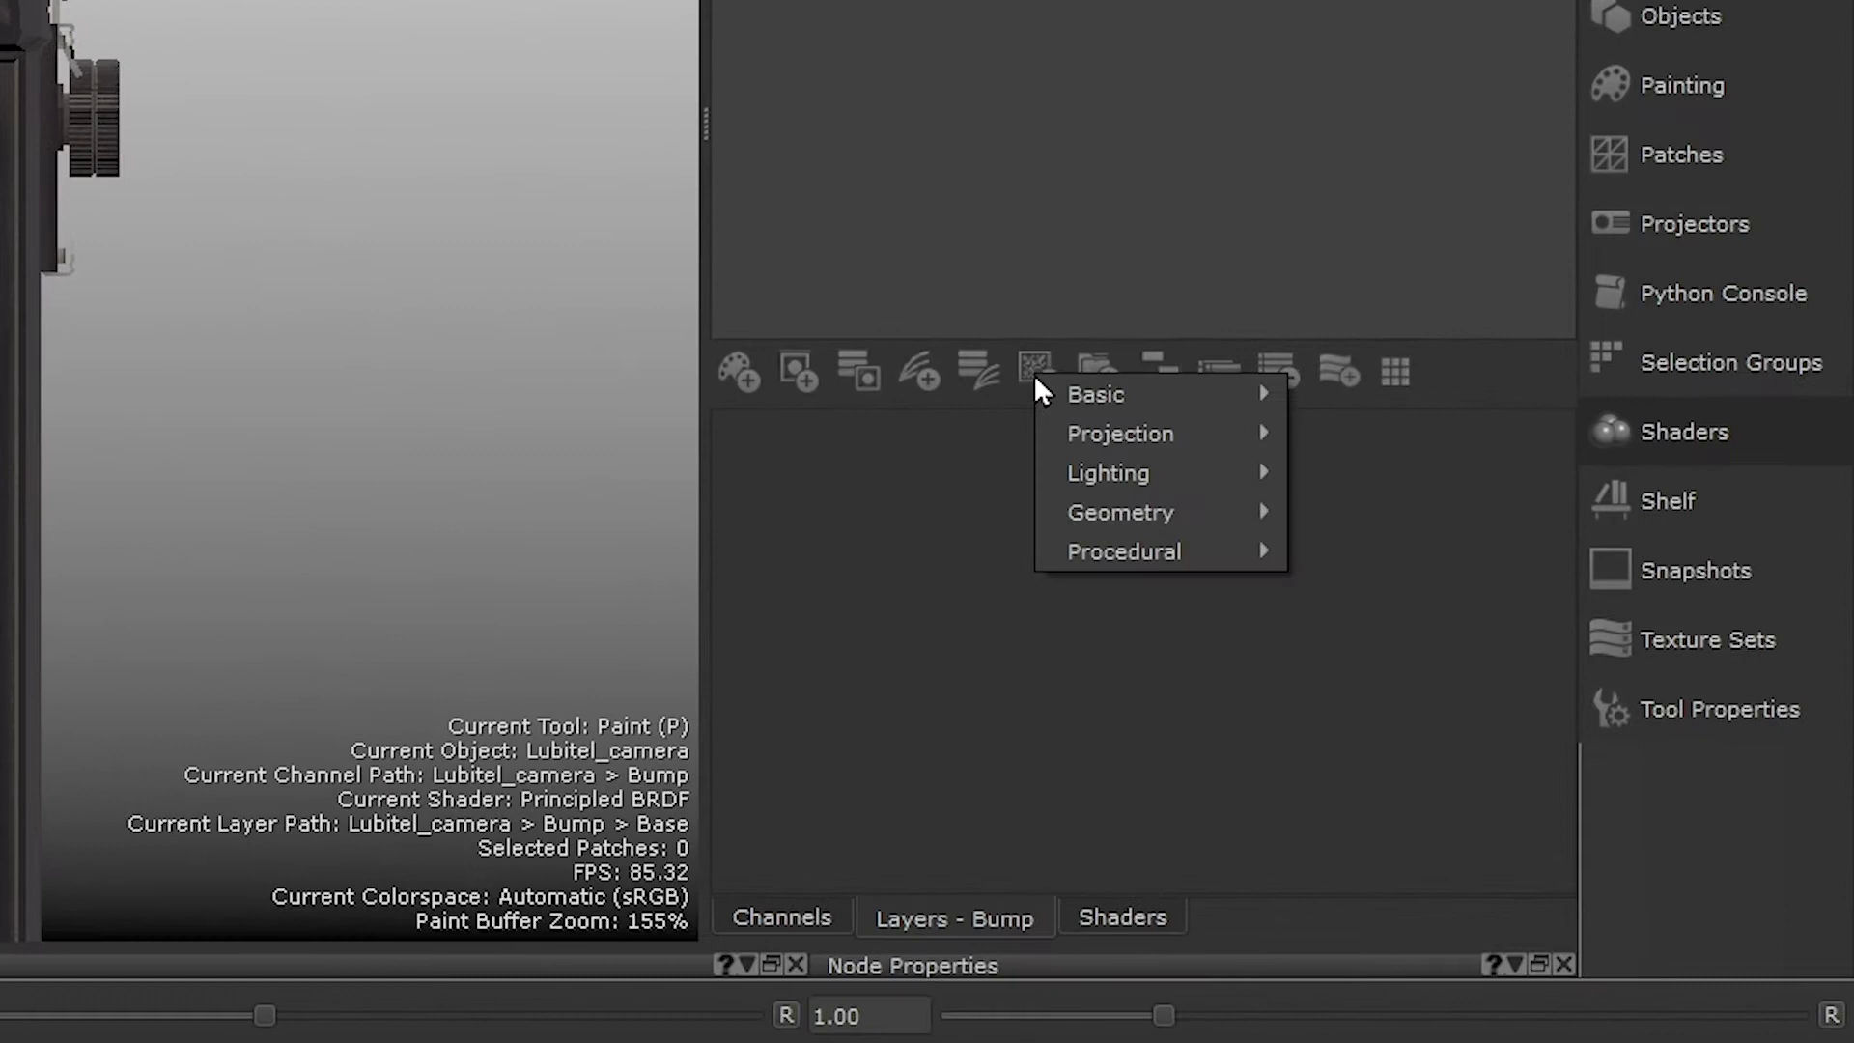
{"action": "mouse_move", "coordinate": [1358, 680]}
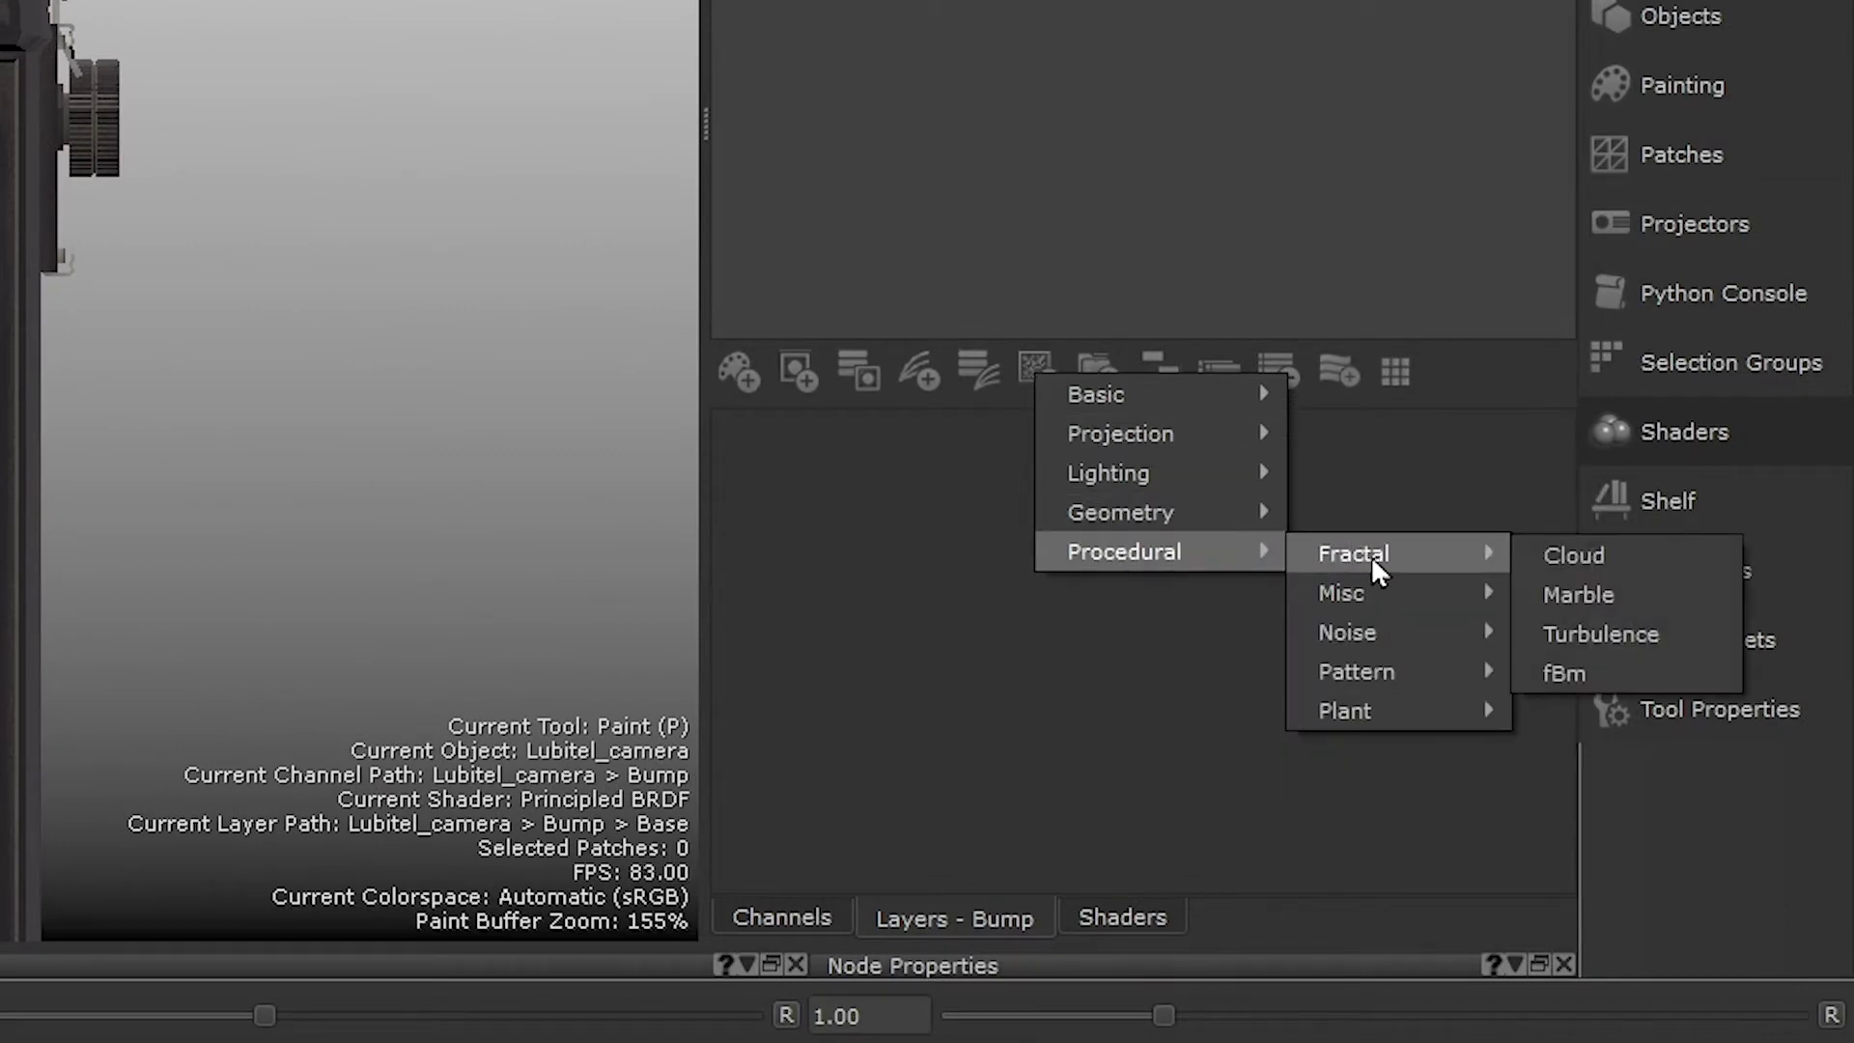
{"action": "mouse_move", "coordinate": [1372, 636]}
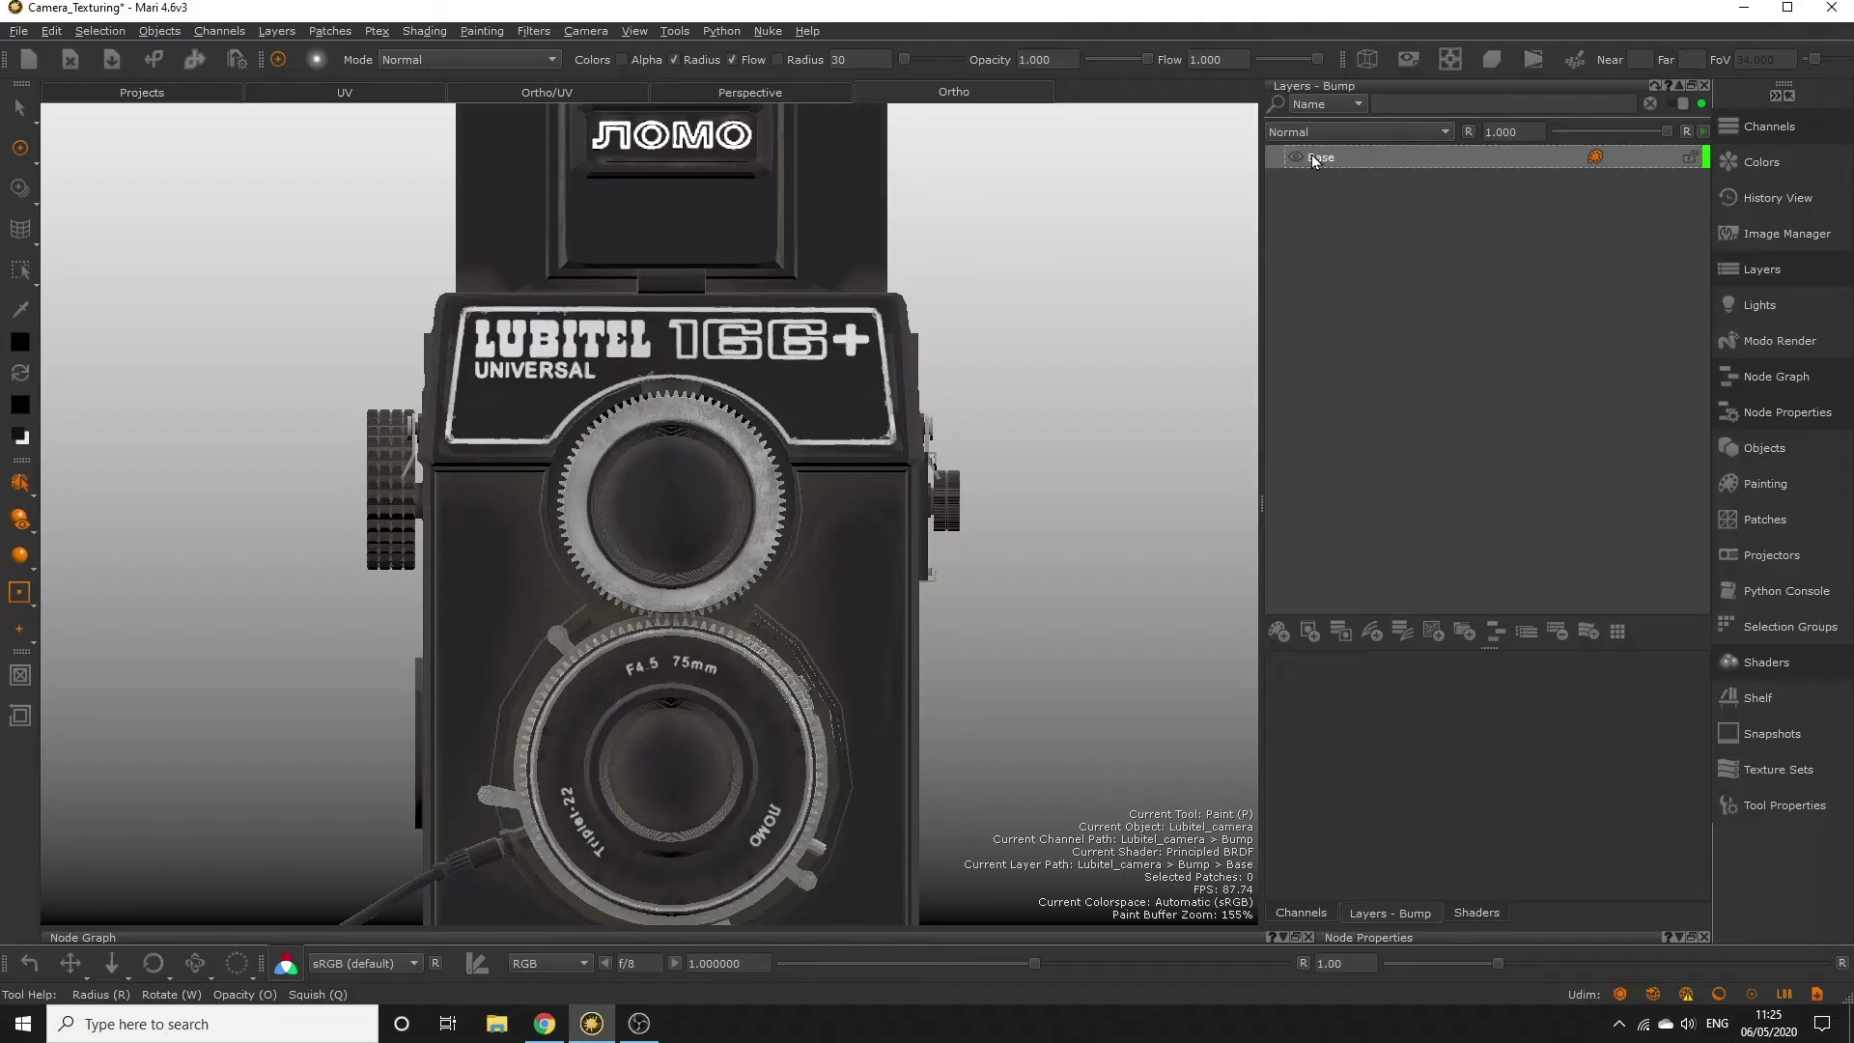
{"action": "left_click", "coordinate": [1556, 633]}
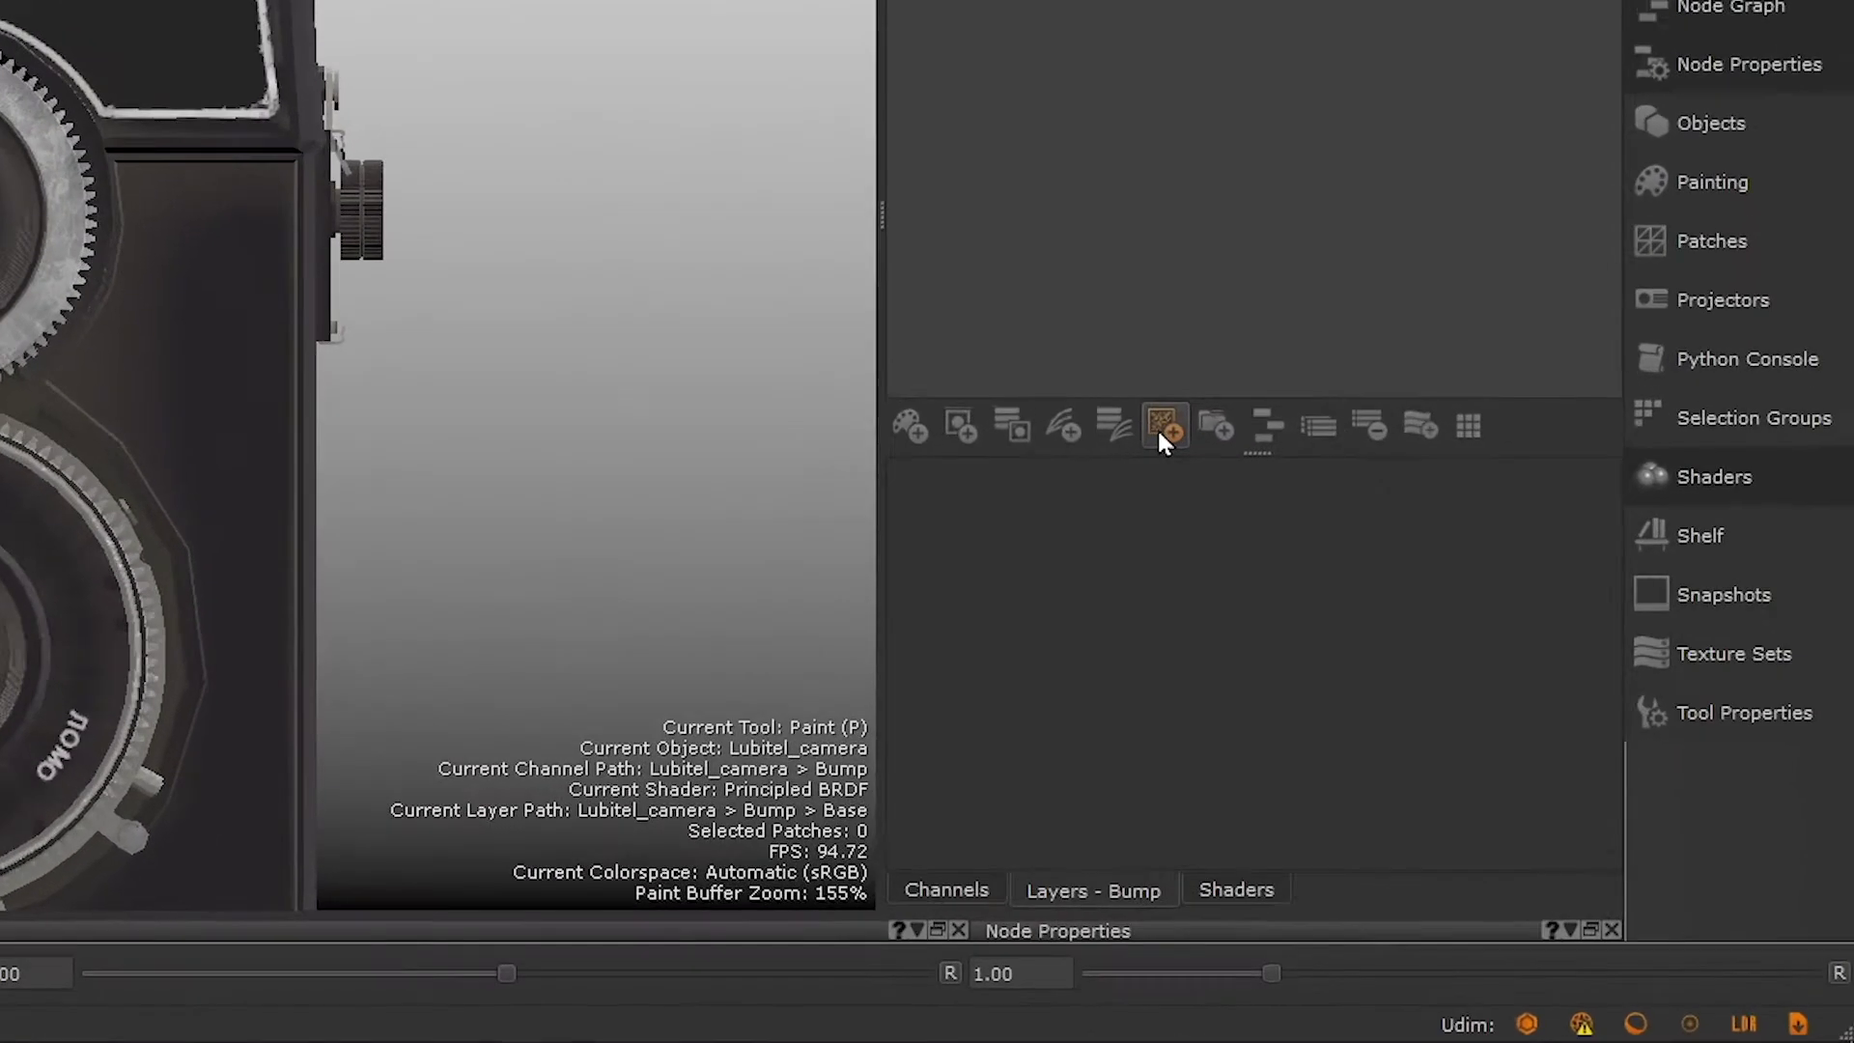
Step: Add a Procedural Cellular noise layer to Bump and rename it 'camera panel stucco effect'
{"action": "left_click", "coordinate": [1433, 631]}
{"action": "mouse_move", "coordinate": [1226, 589]}
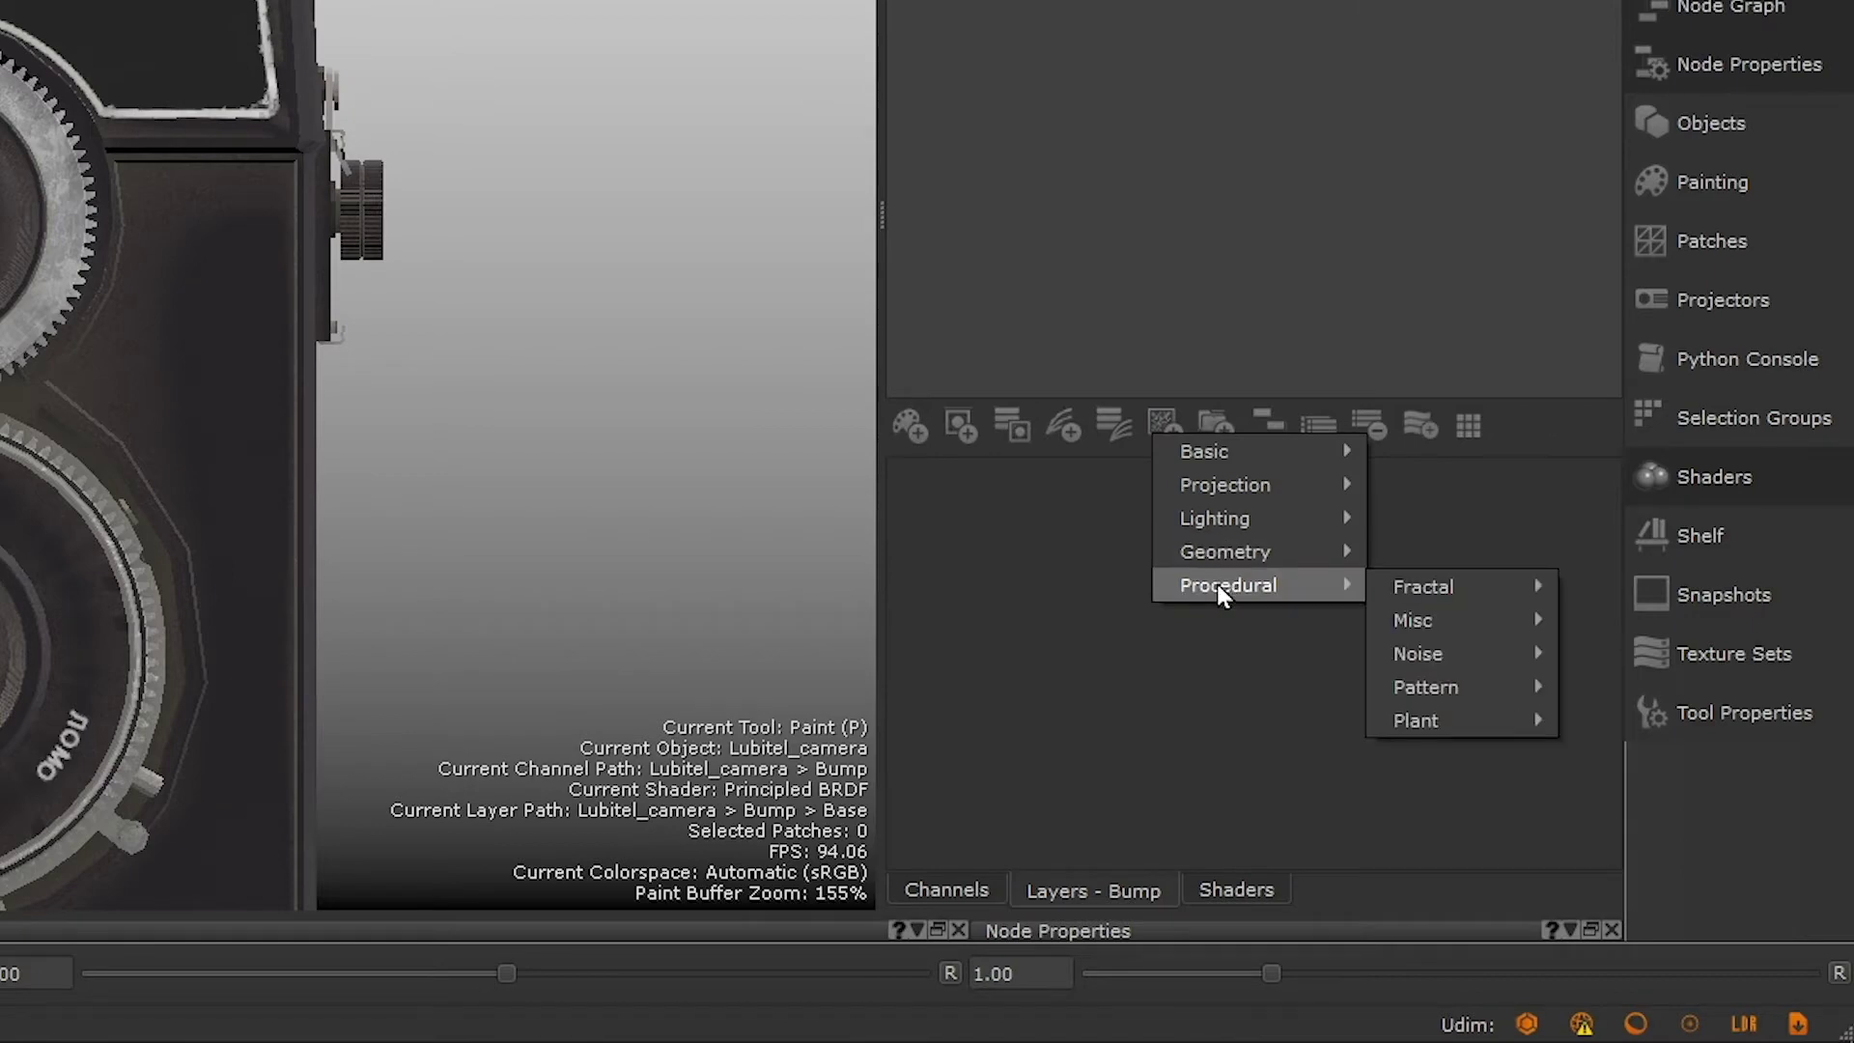
{"action": "mouse_move", "coordinate": [1459, 600]}
{"action": "mouse_move", "coordinate": [1468, 654]}
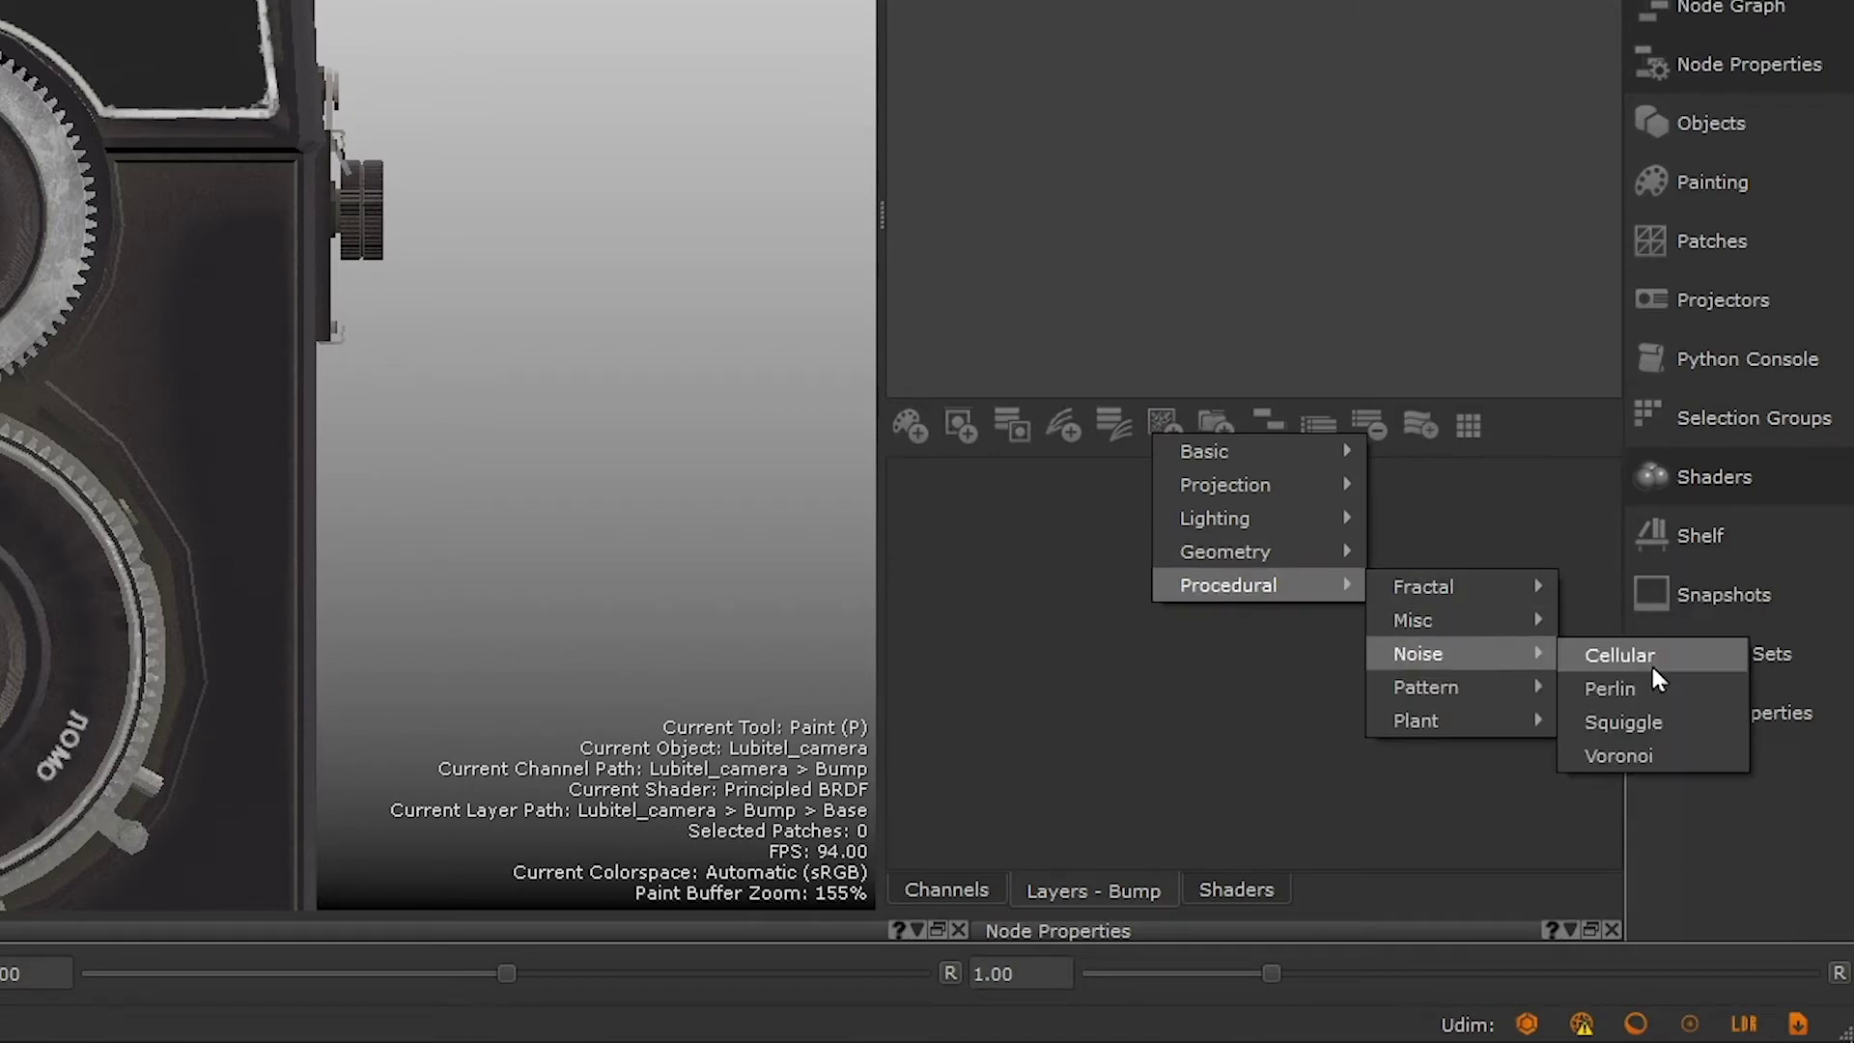
{"action": "left_click", "coordinate": [1650, 662]}
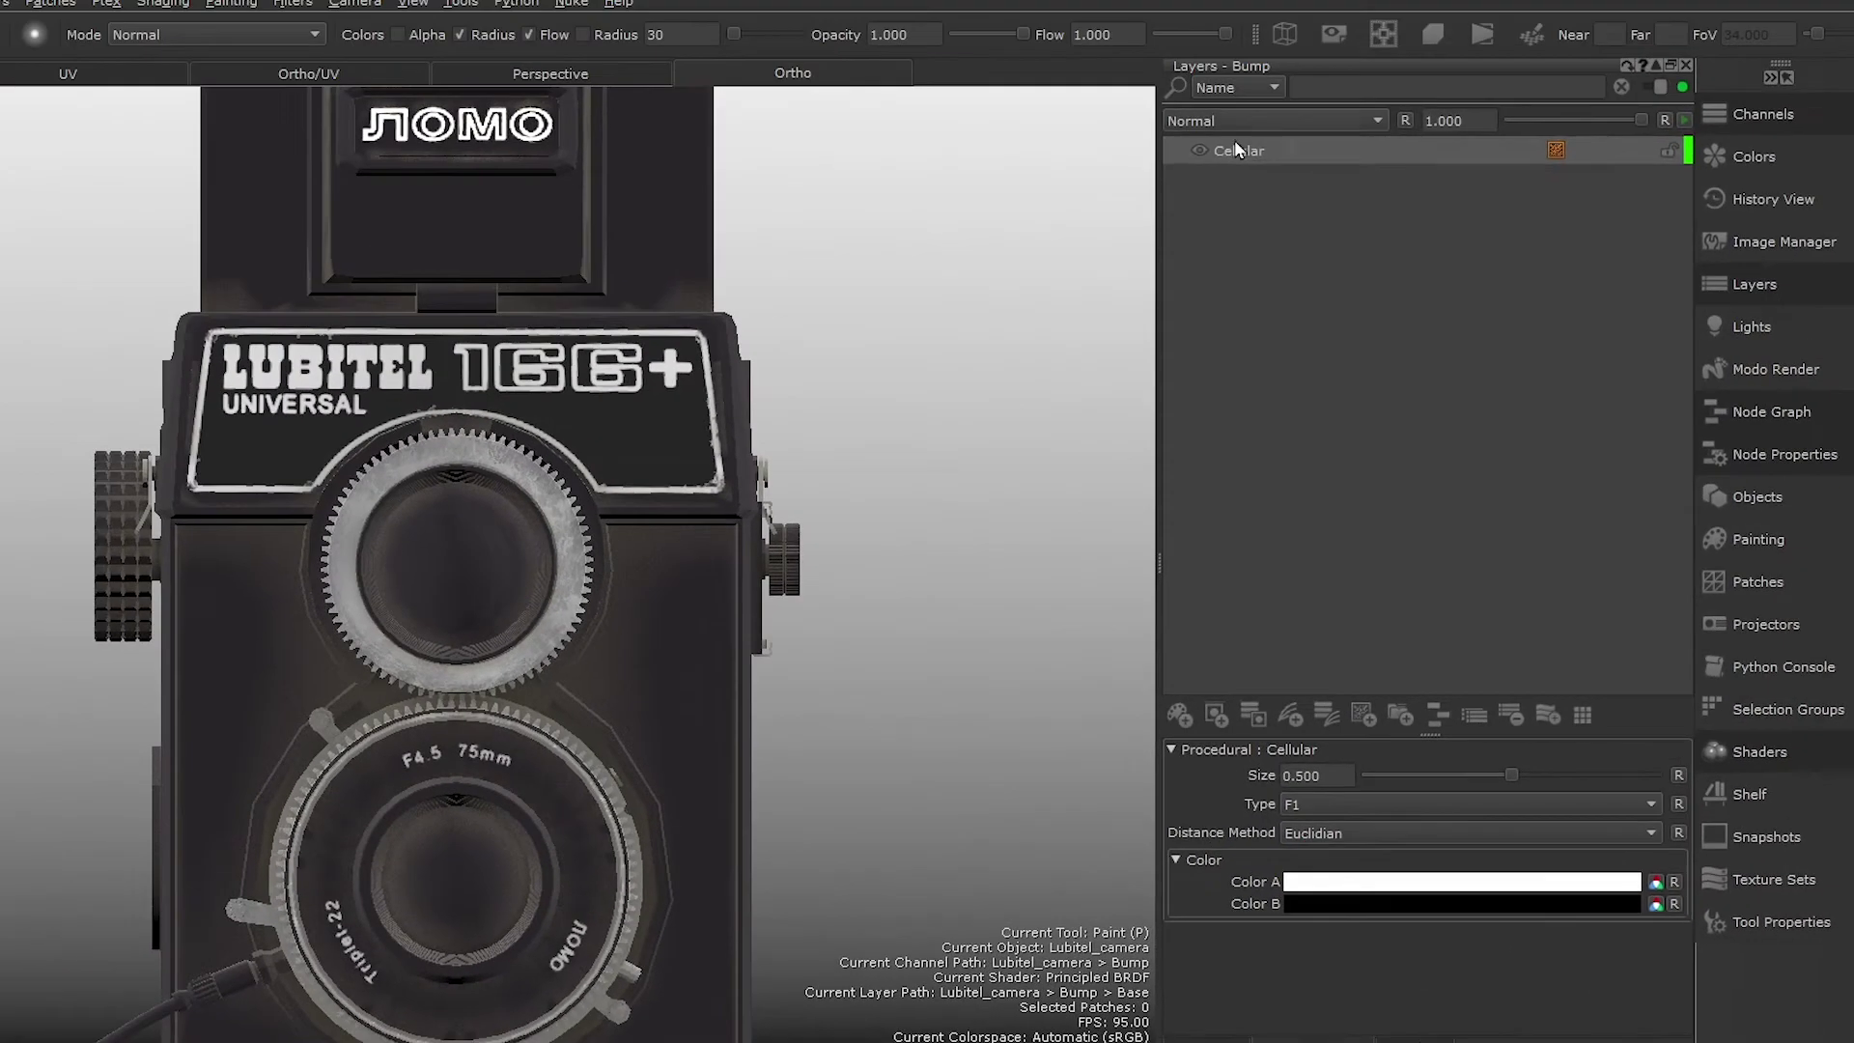
{"action": "double_click", "coordinate": [1241, 152]}
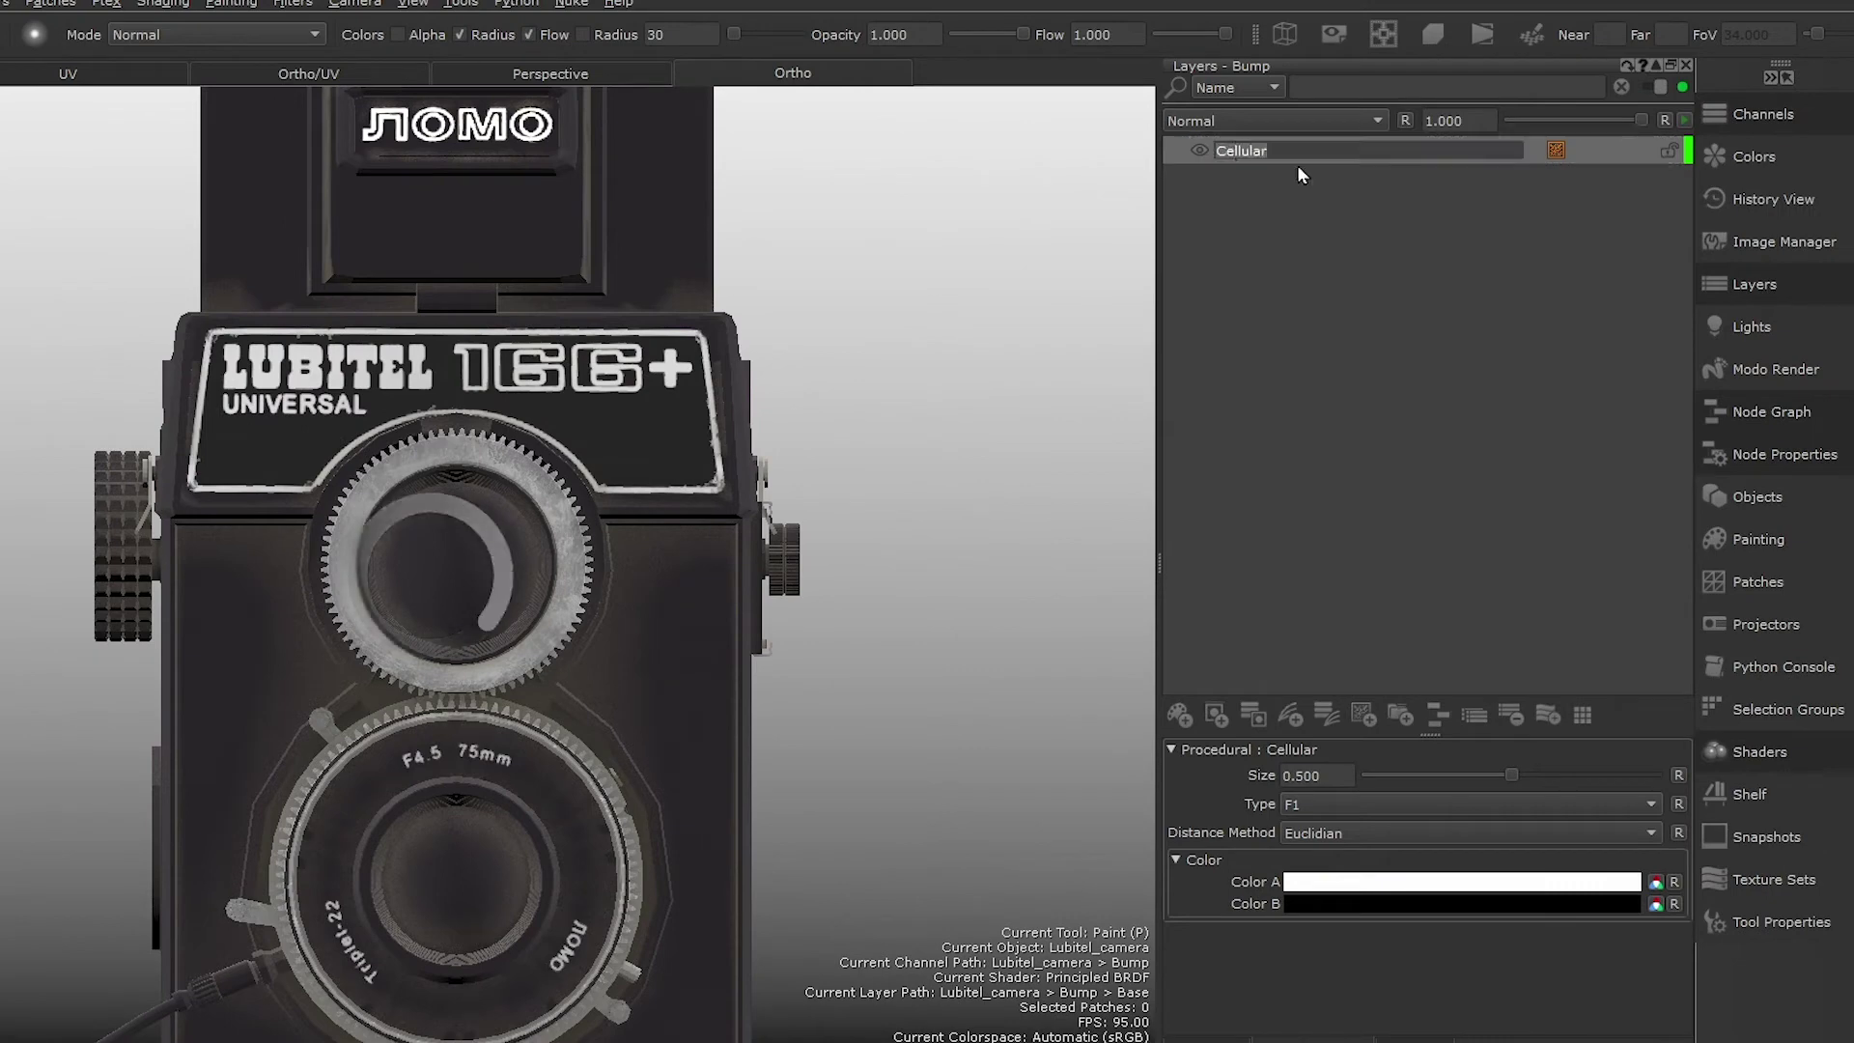
{"action": "type", "text": "camera panel stucco effect"}
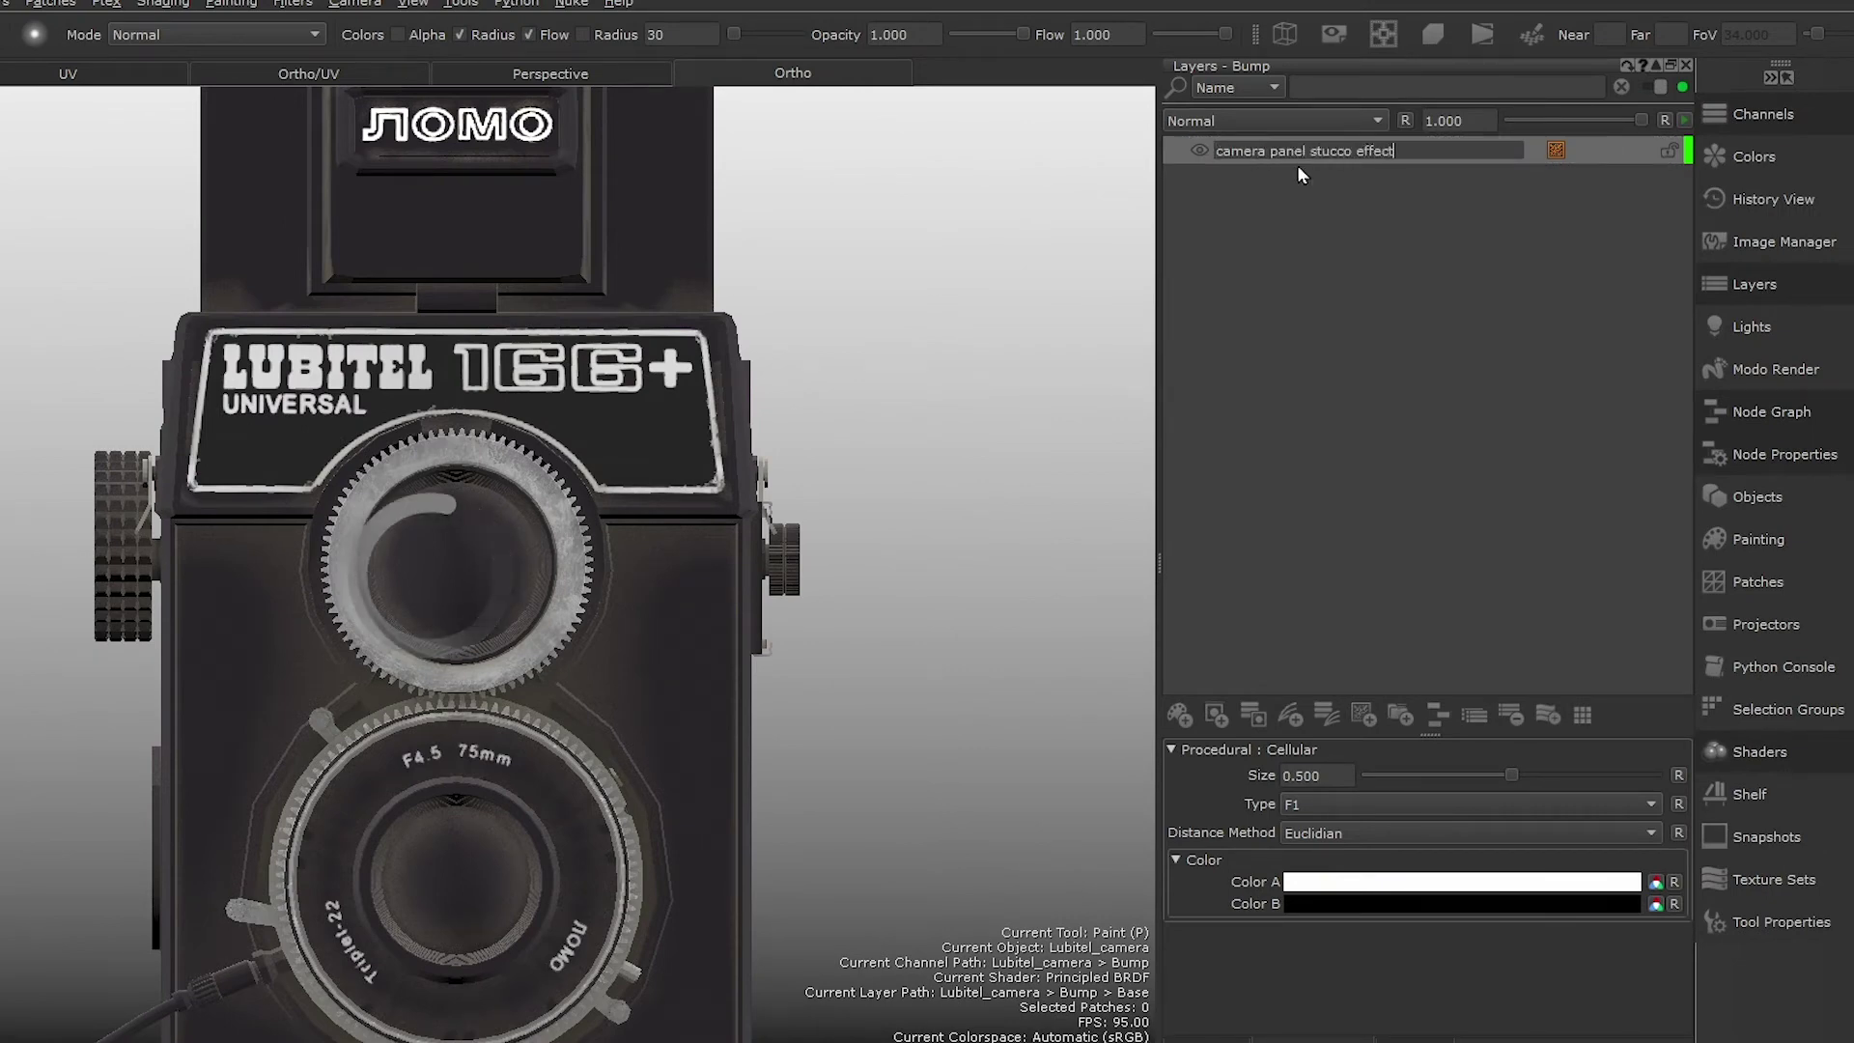
{"action": "key", "text": "Return"}
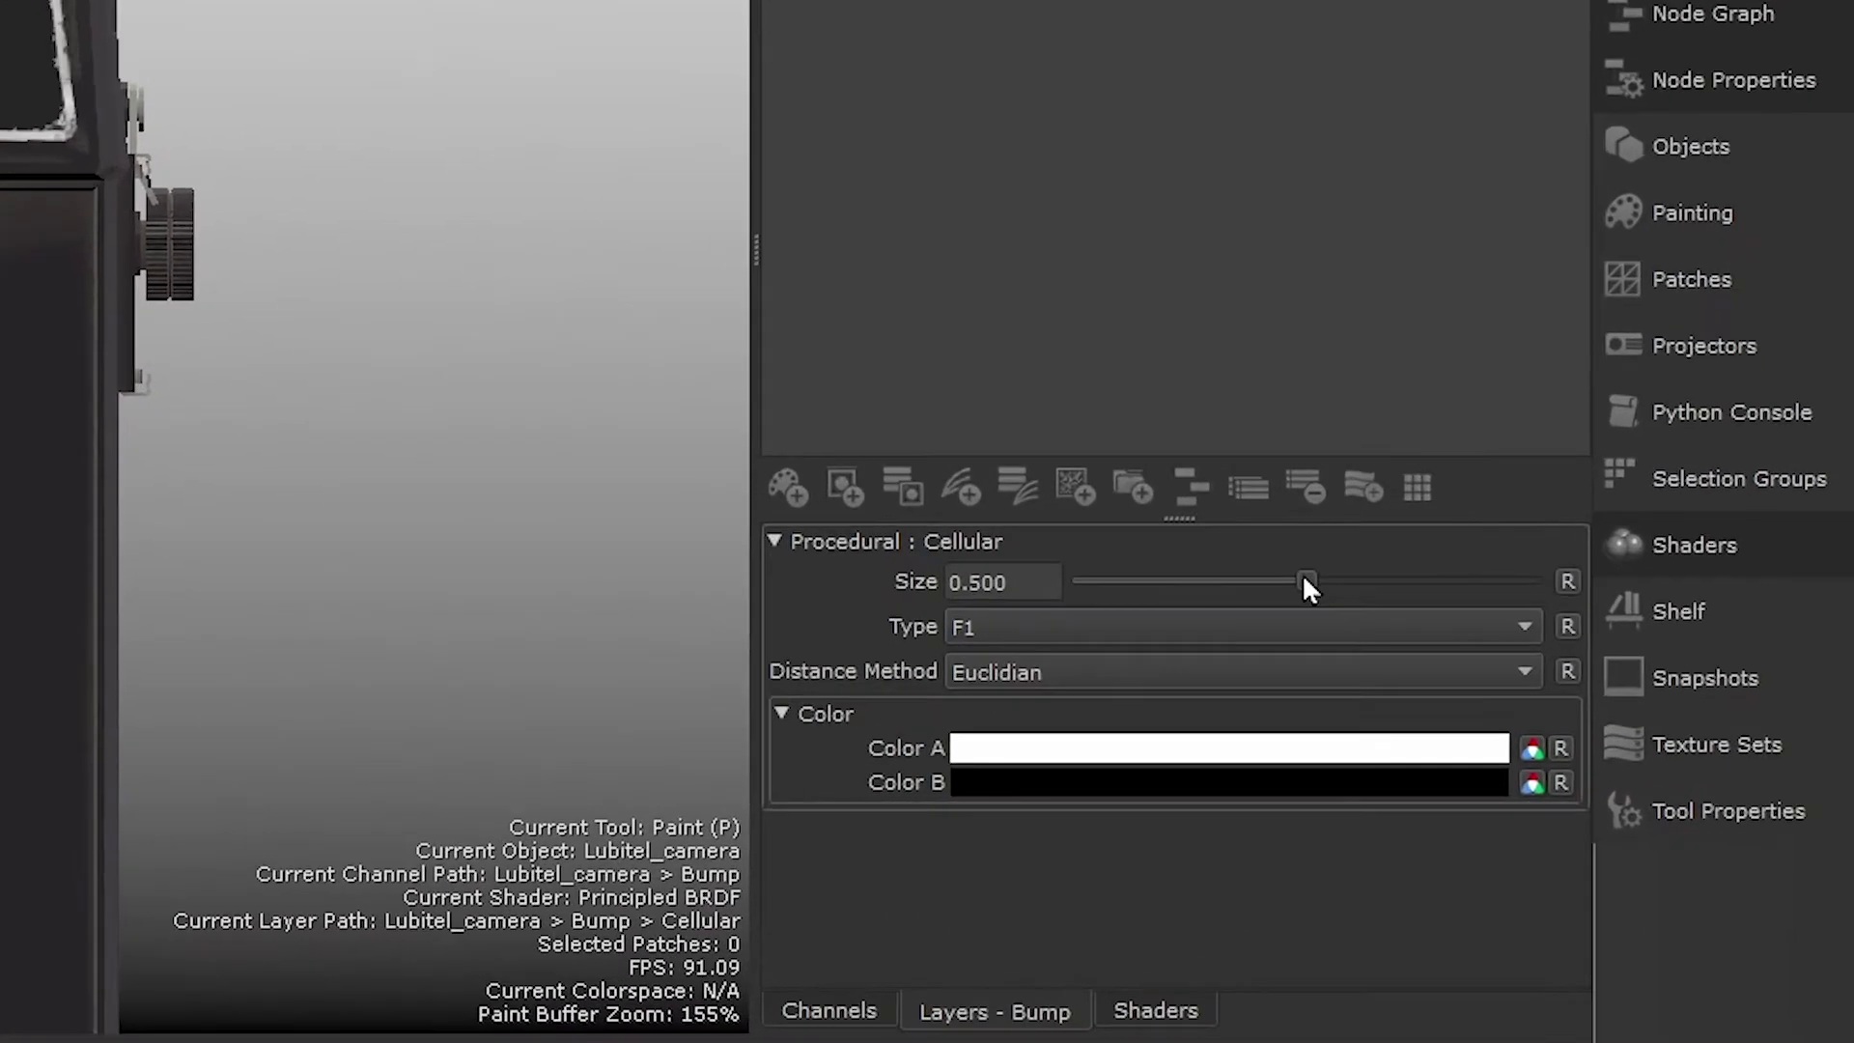
Step: Shrink the Cellular size to 0.100 and isolate the stucco layer to inspect it across the camera
{"action": "left_click_drag", "start_coordinate": [1558, 682], "coordinate": [1545, 681]}
{"action": "left_click_drag", "start_coordinate": [1283, 582], "coordinate": [1124, 597]}
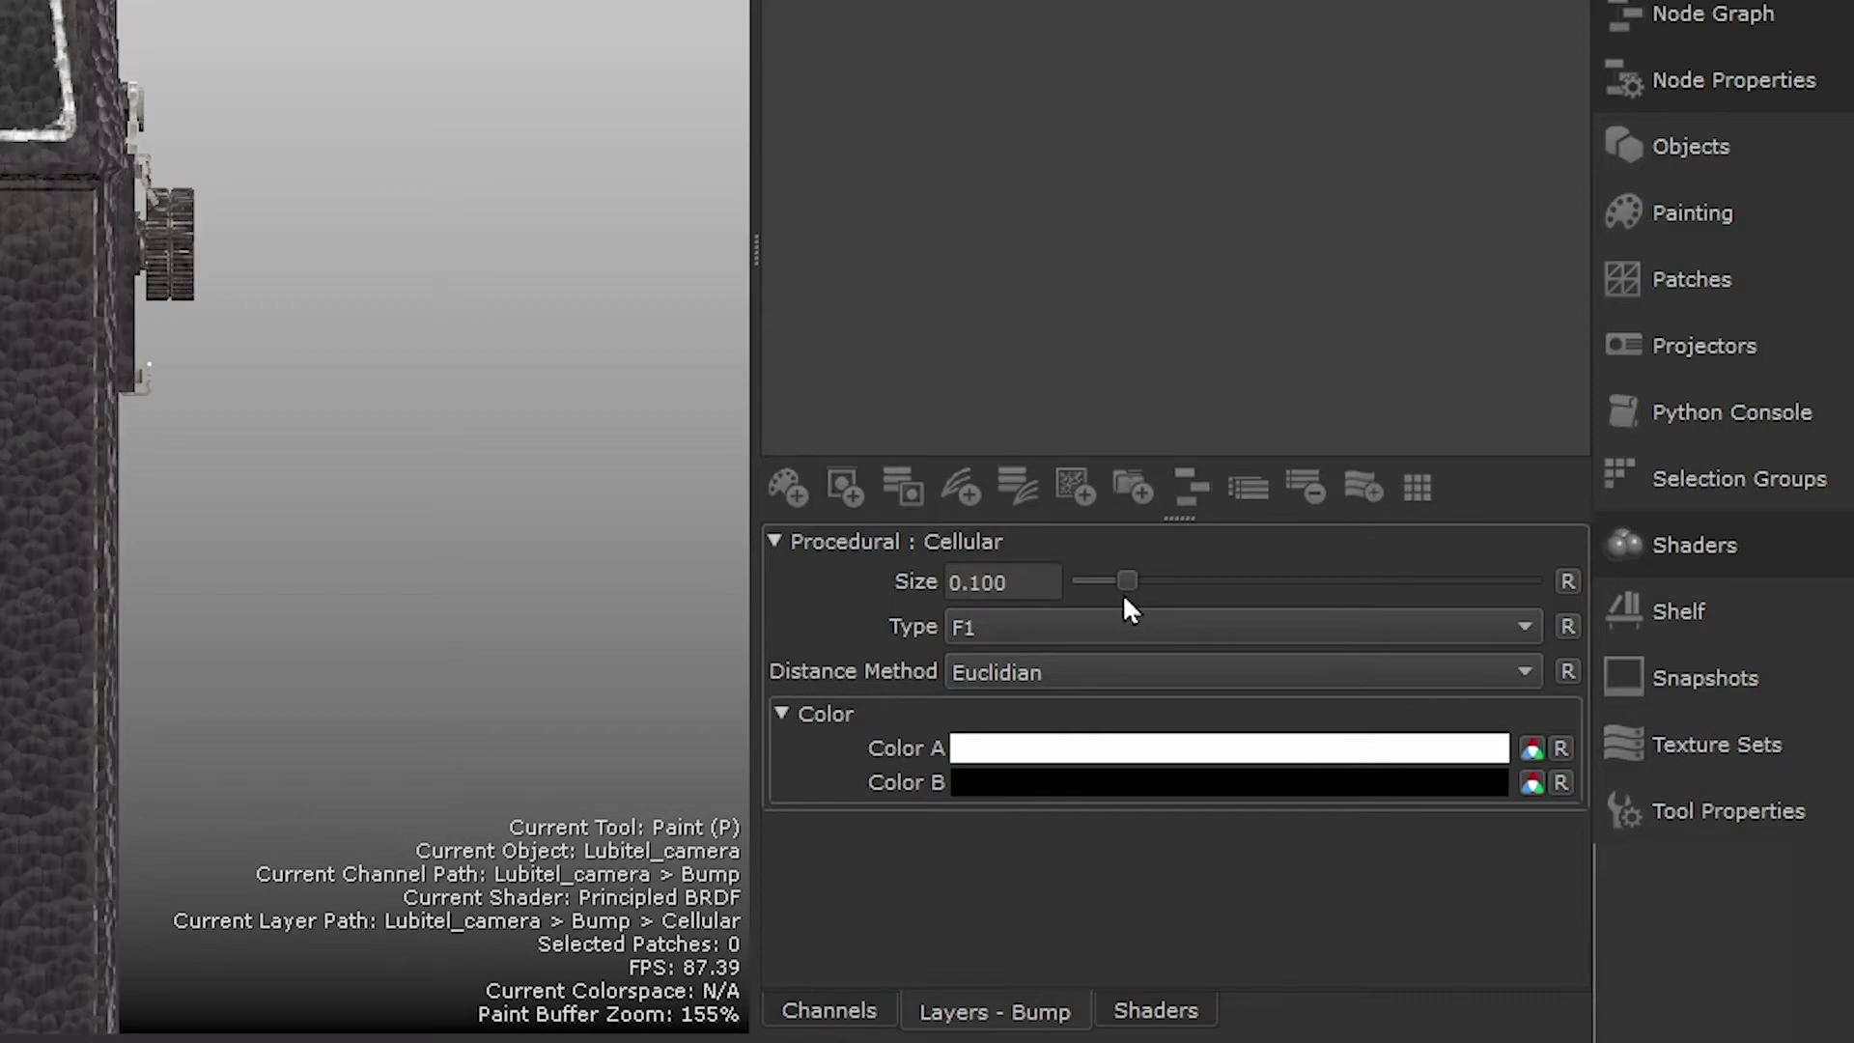
{"action": "key", "text": "i"}
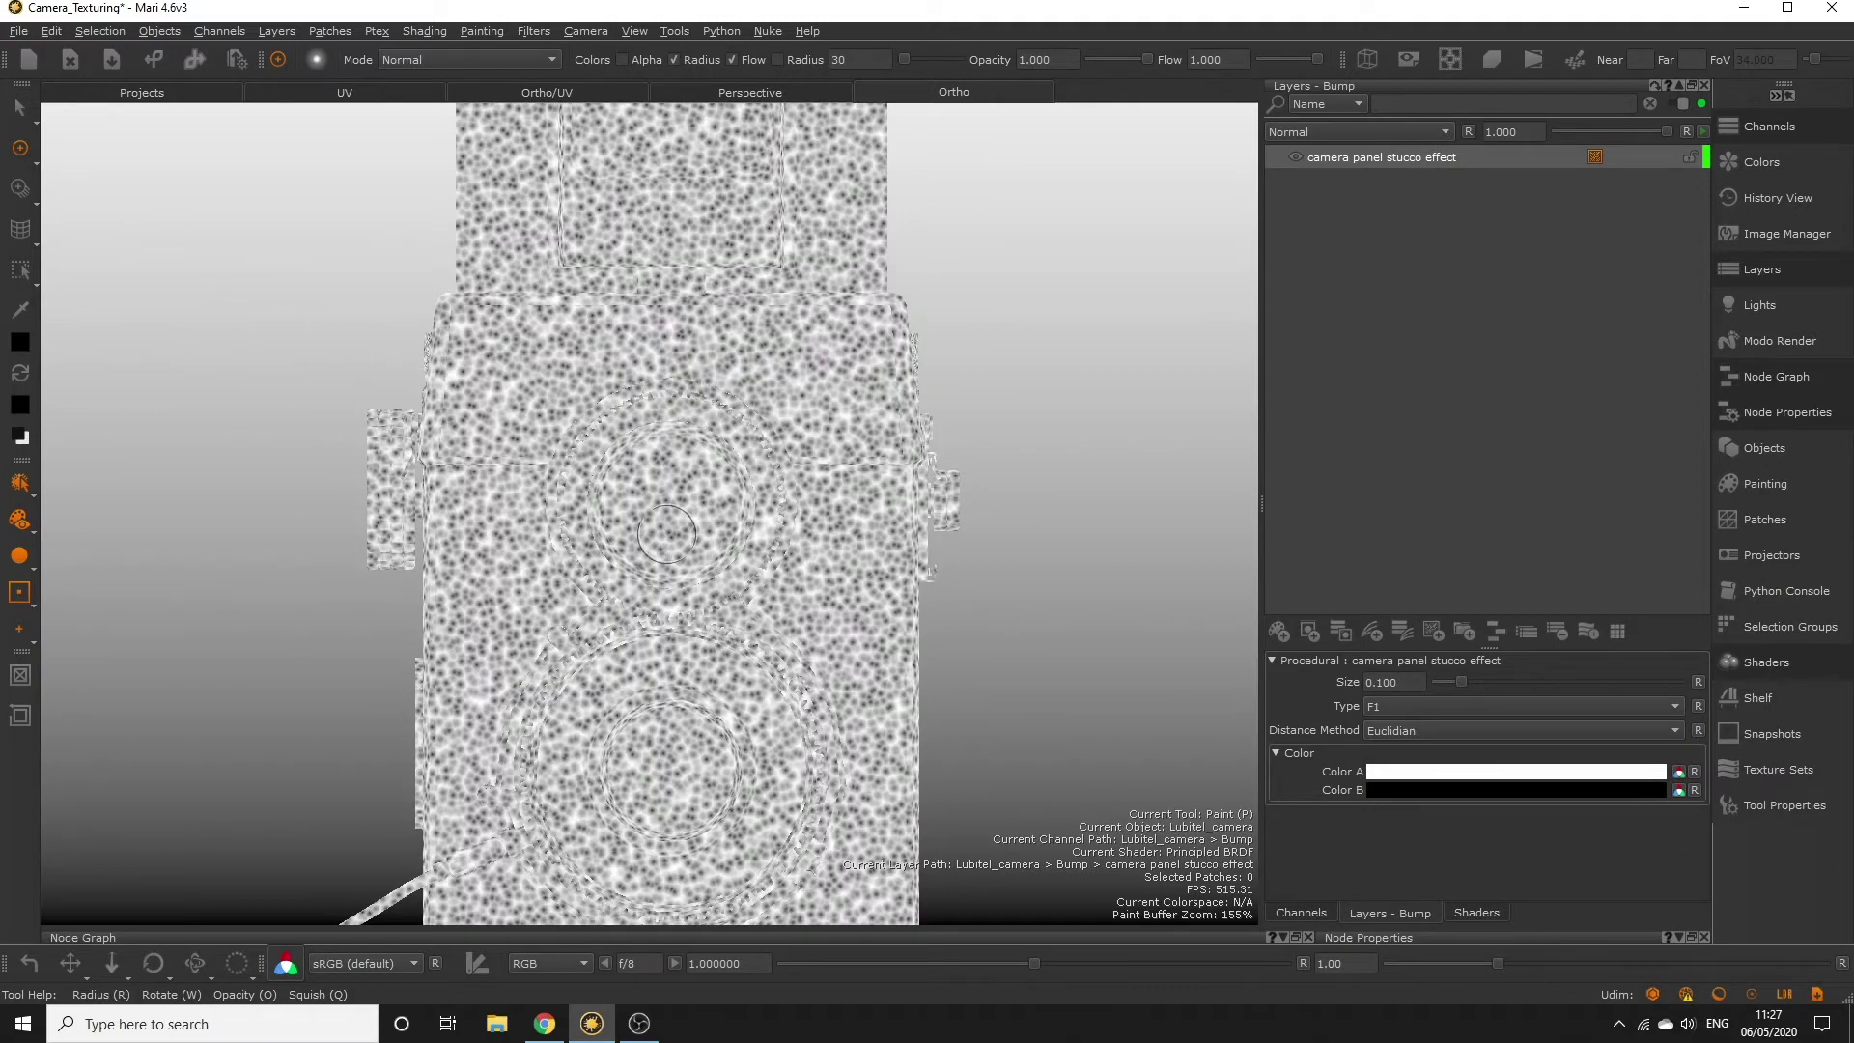
{"action": "scroll", "coordinate": [656, 541], "scroll_direction": "up", "scroll_amount": 5}
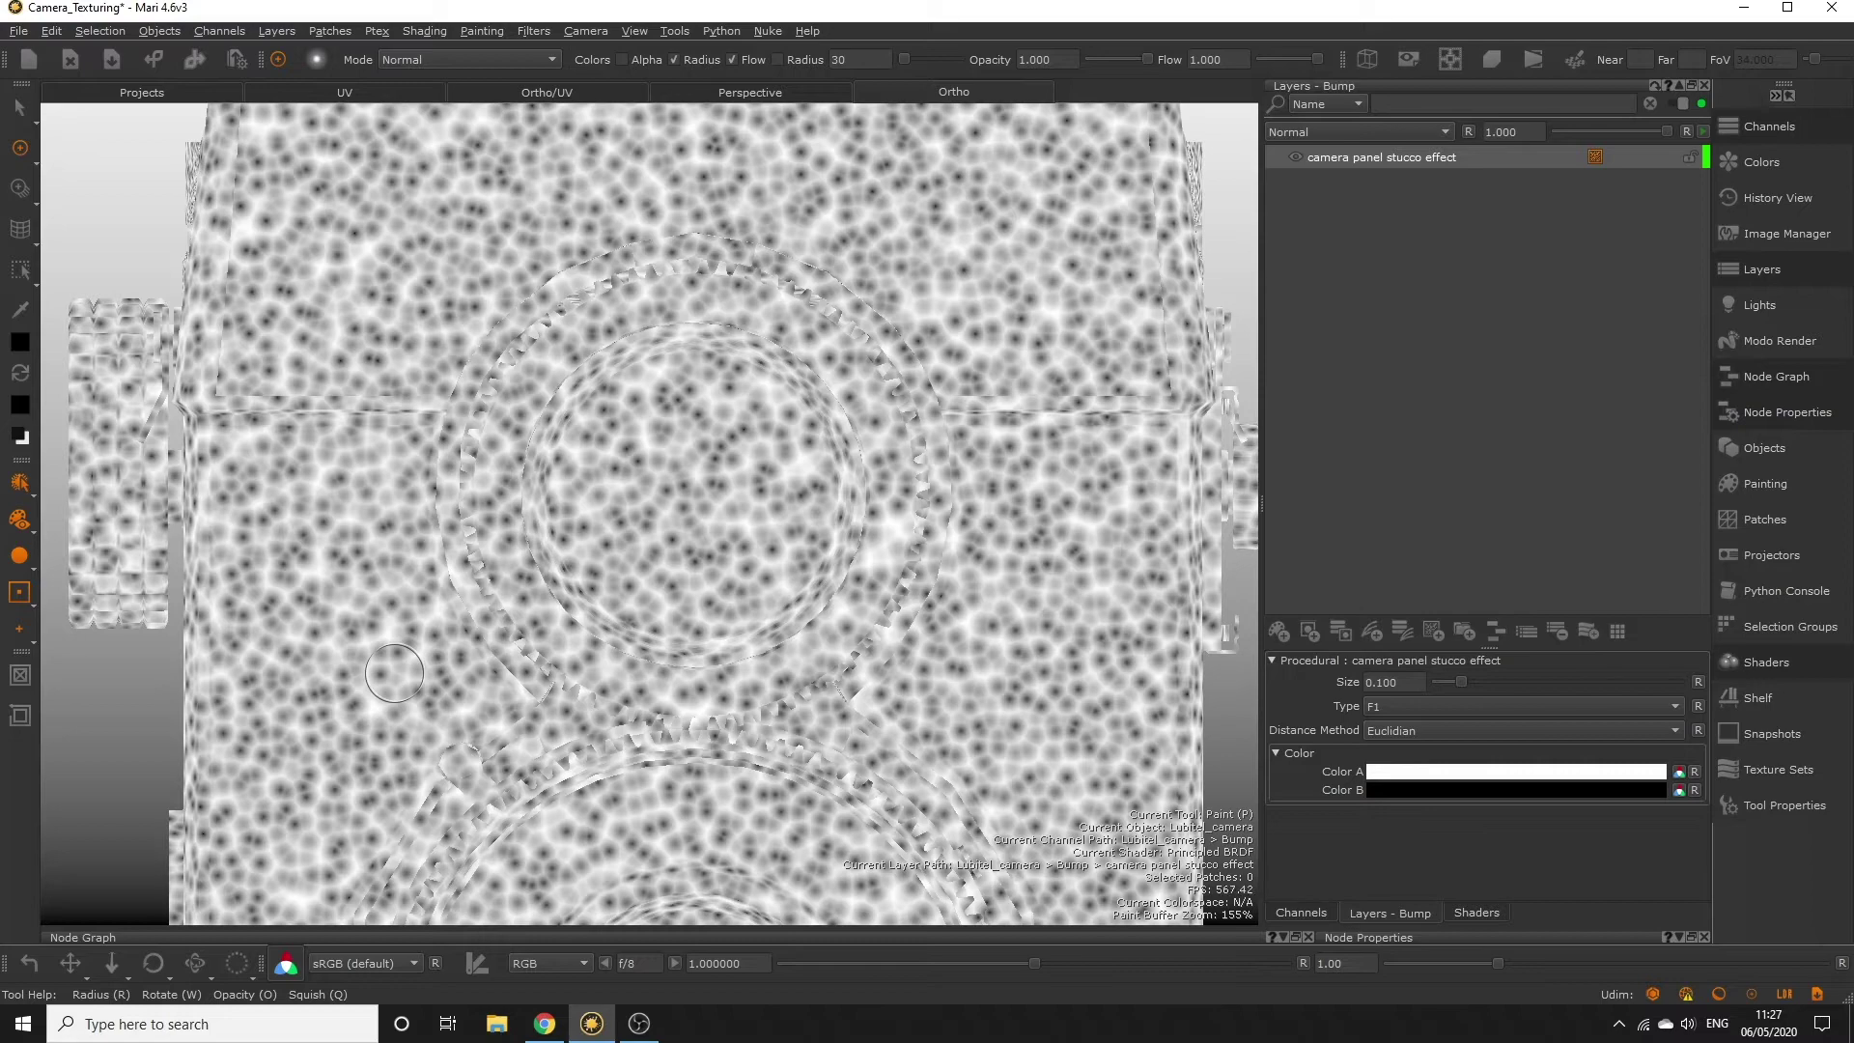
{"action": "scroll", "coordinate": [394, 673], "scroll_direction": "down", "scroll_amount": 5}
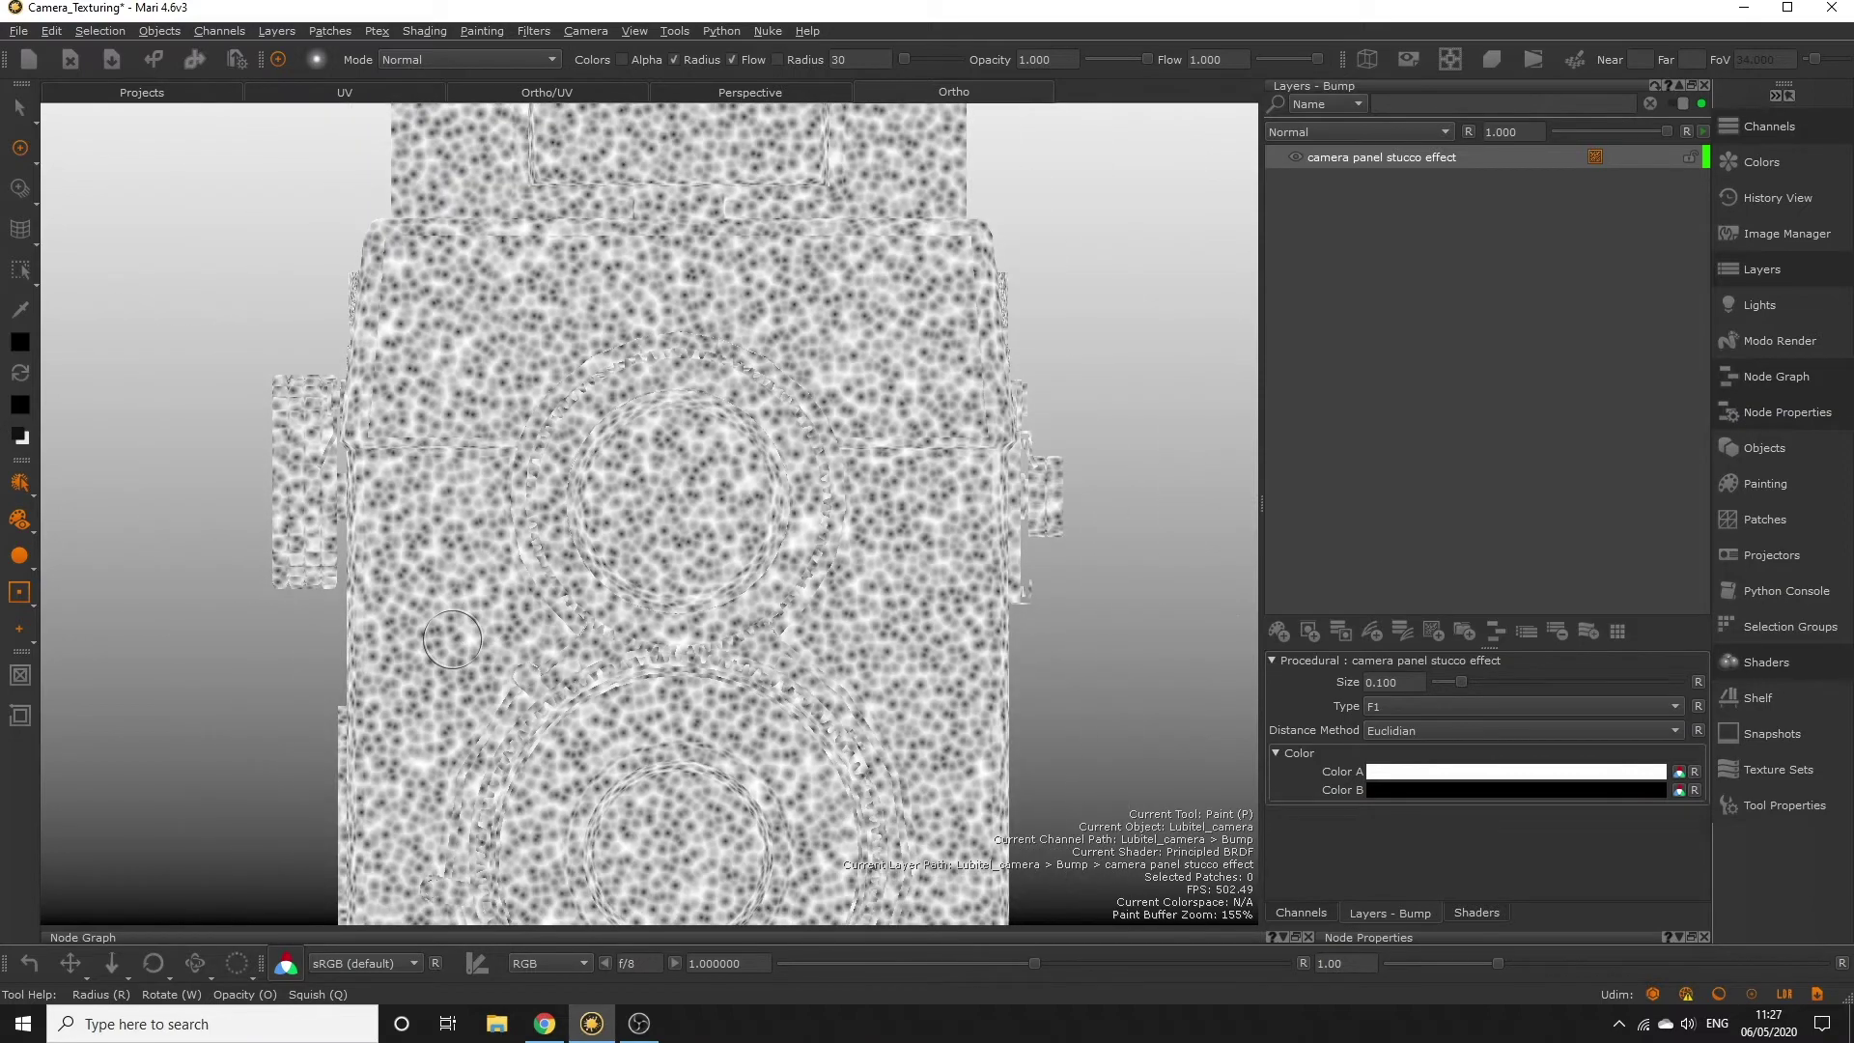
{"action": "mouse_move", "coordinate": [467, 680]}
{"action": "left_mouse_down", "text": "alt+shift"}
{"action": "mouse_move", "coordinate": [468, 524]}
{"action": "mouse_move", "coordinate": [416, 560]}
{"action": "mouse_move", "coordinate": [490, 595]}
{"action": "left_mouse_up", "text": "alt+shift"}
{"action": "scroll", "coordinate": [490, 596], "scroll_direction": "down", "scroll_amount": 5}
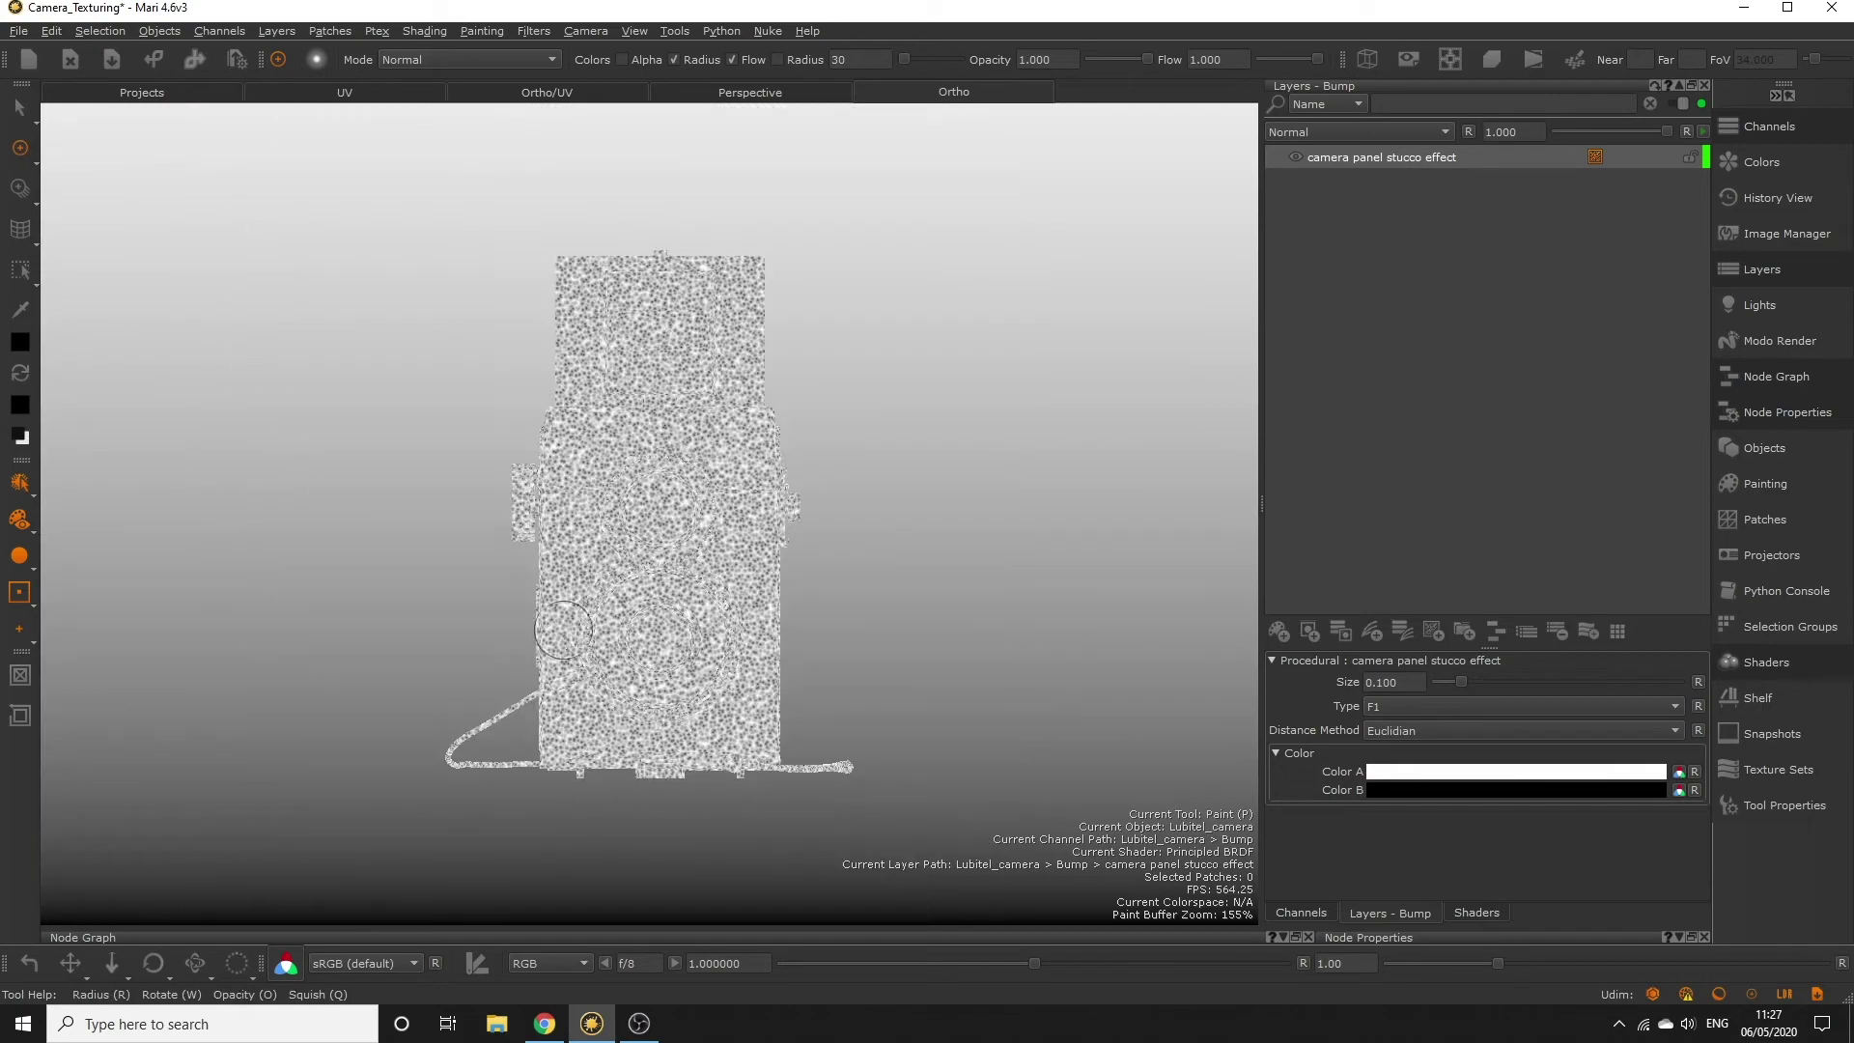
{"action": "scroll", "coordinate": [490, 596], "scroll_direction": "up", "scroll_amount": 2}
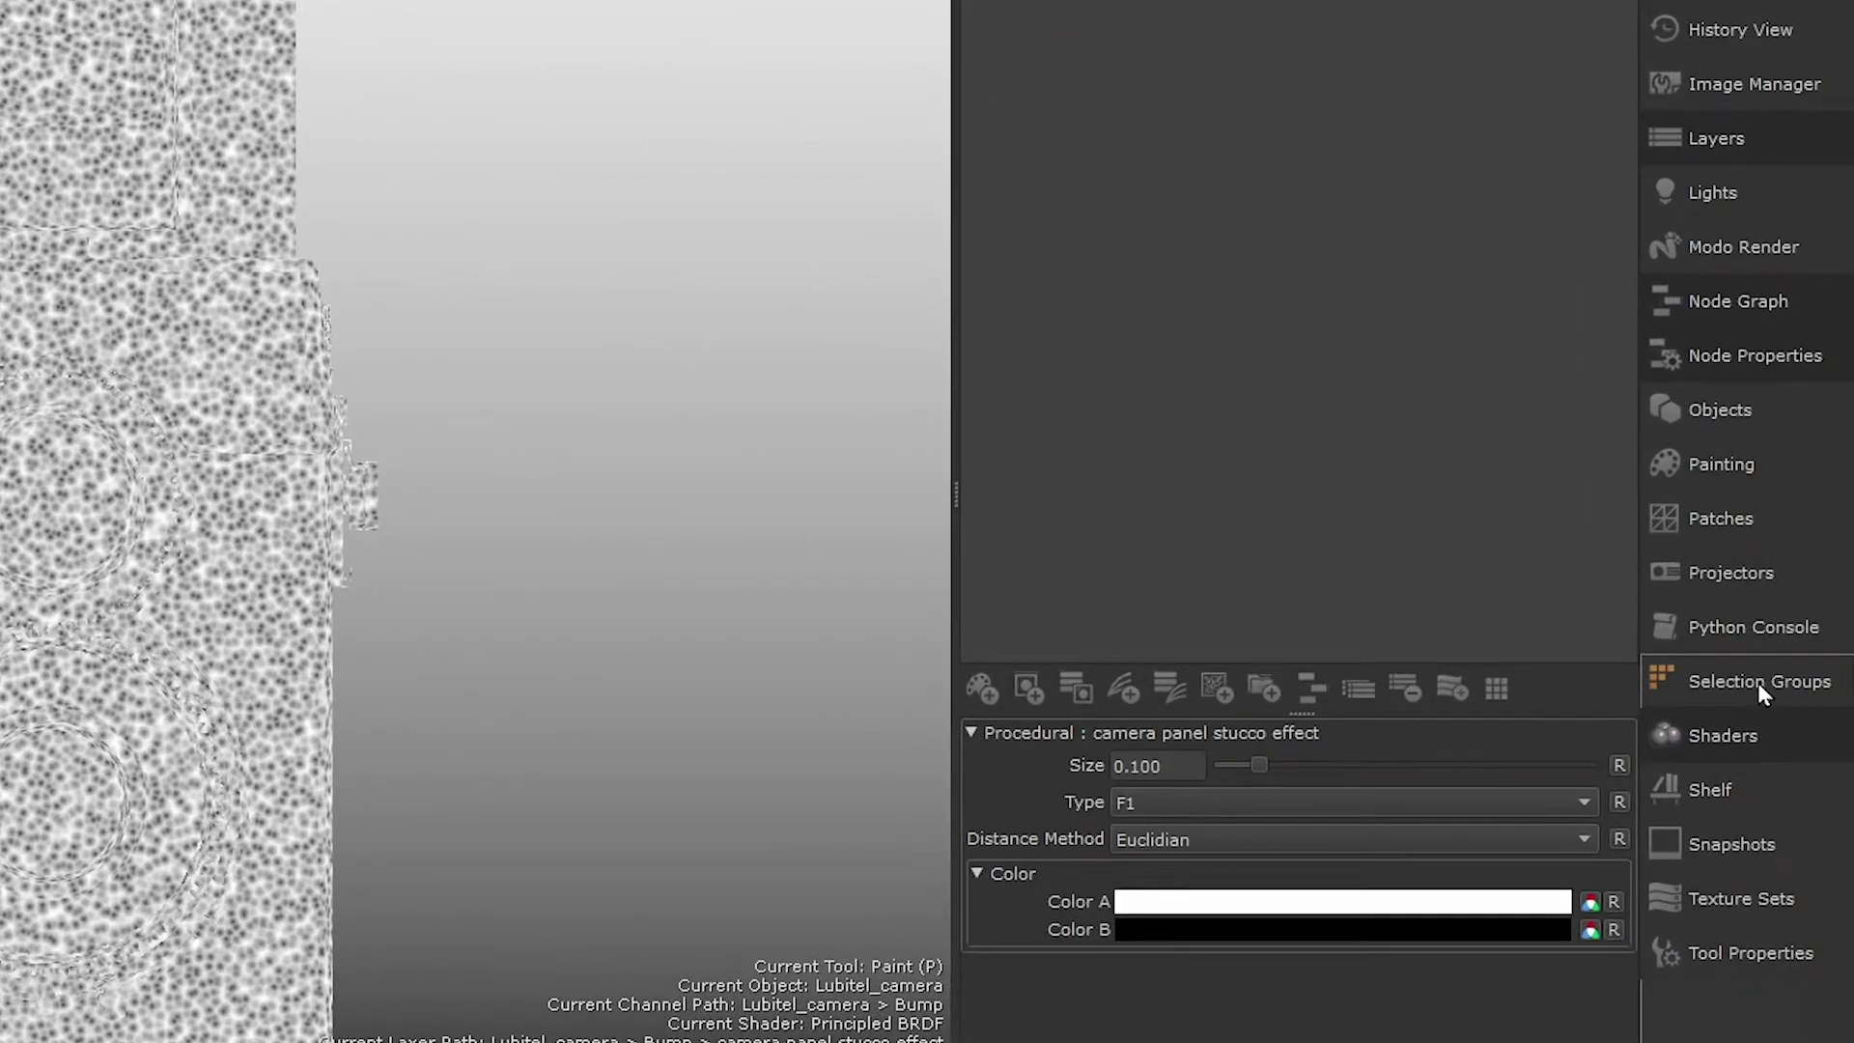
Step: Float the Selection Groups list, select FrontStucco_grp, LeftStucco_grp and RightStucco_grp, and show the Bump layers
{"action": "left_click", "coordinate": [1783, 645]}
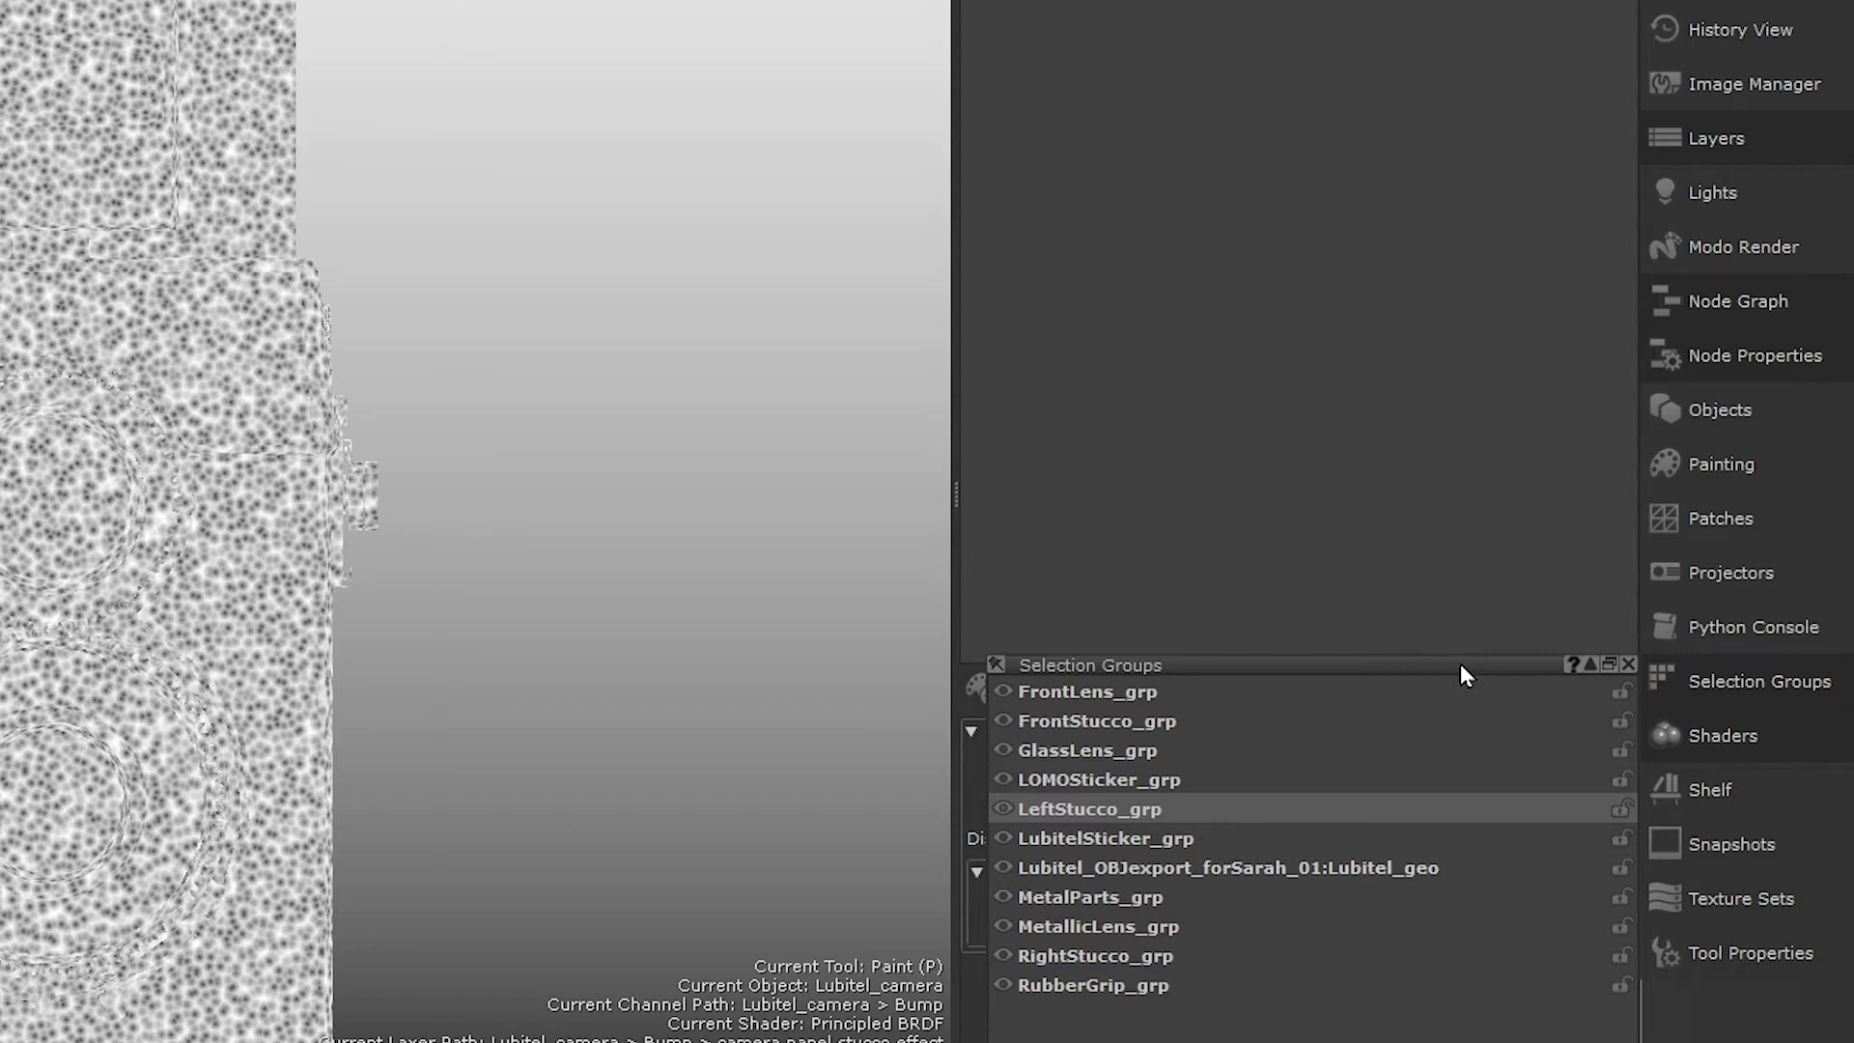
{"action": "left_click_drag", "start_coordinate": [1460, 663], "coordinate": [1402, 506]}
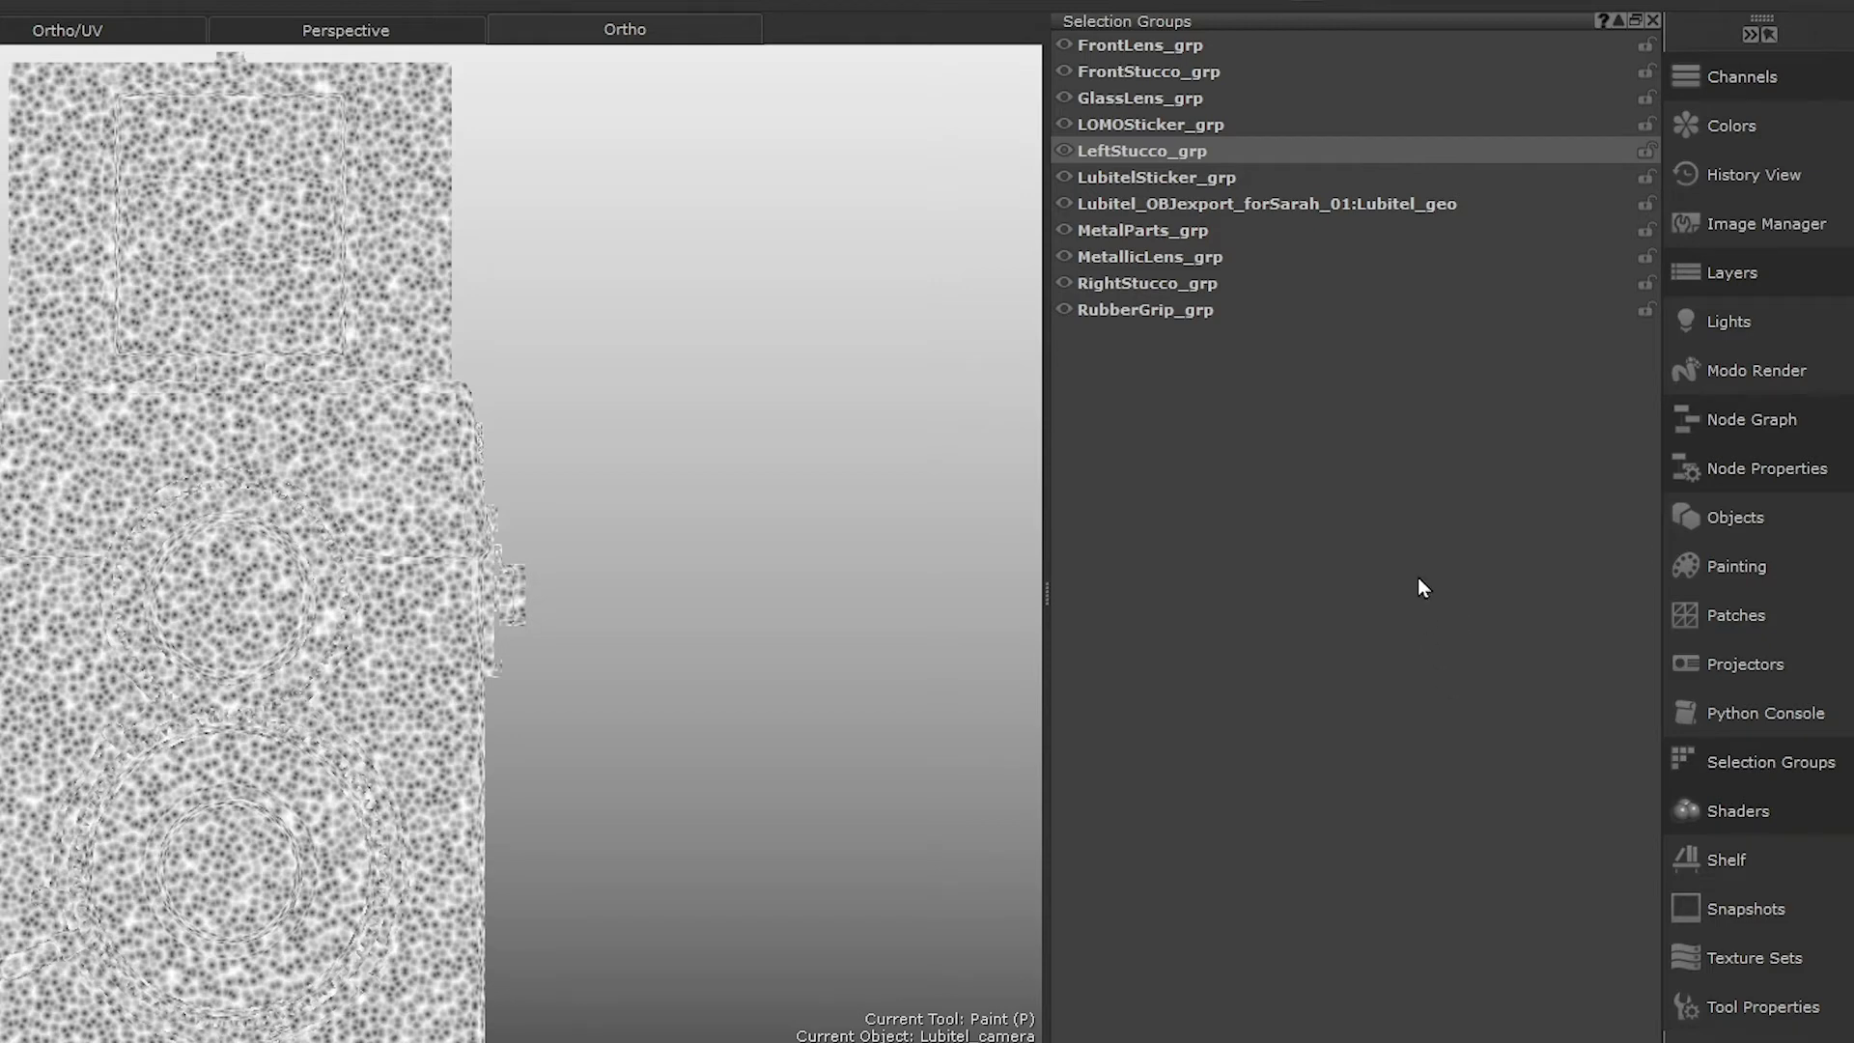
{"action": "left_click", "coordinate": [1190, 73]}
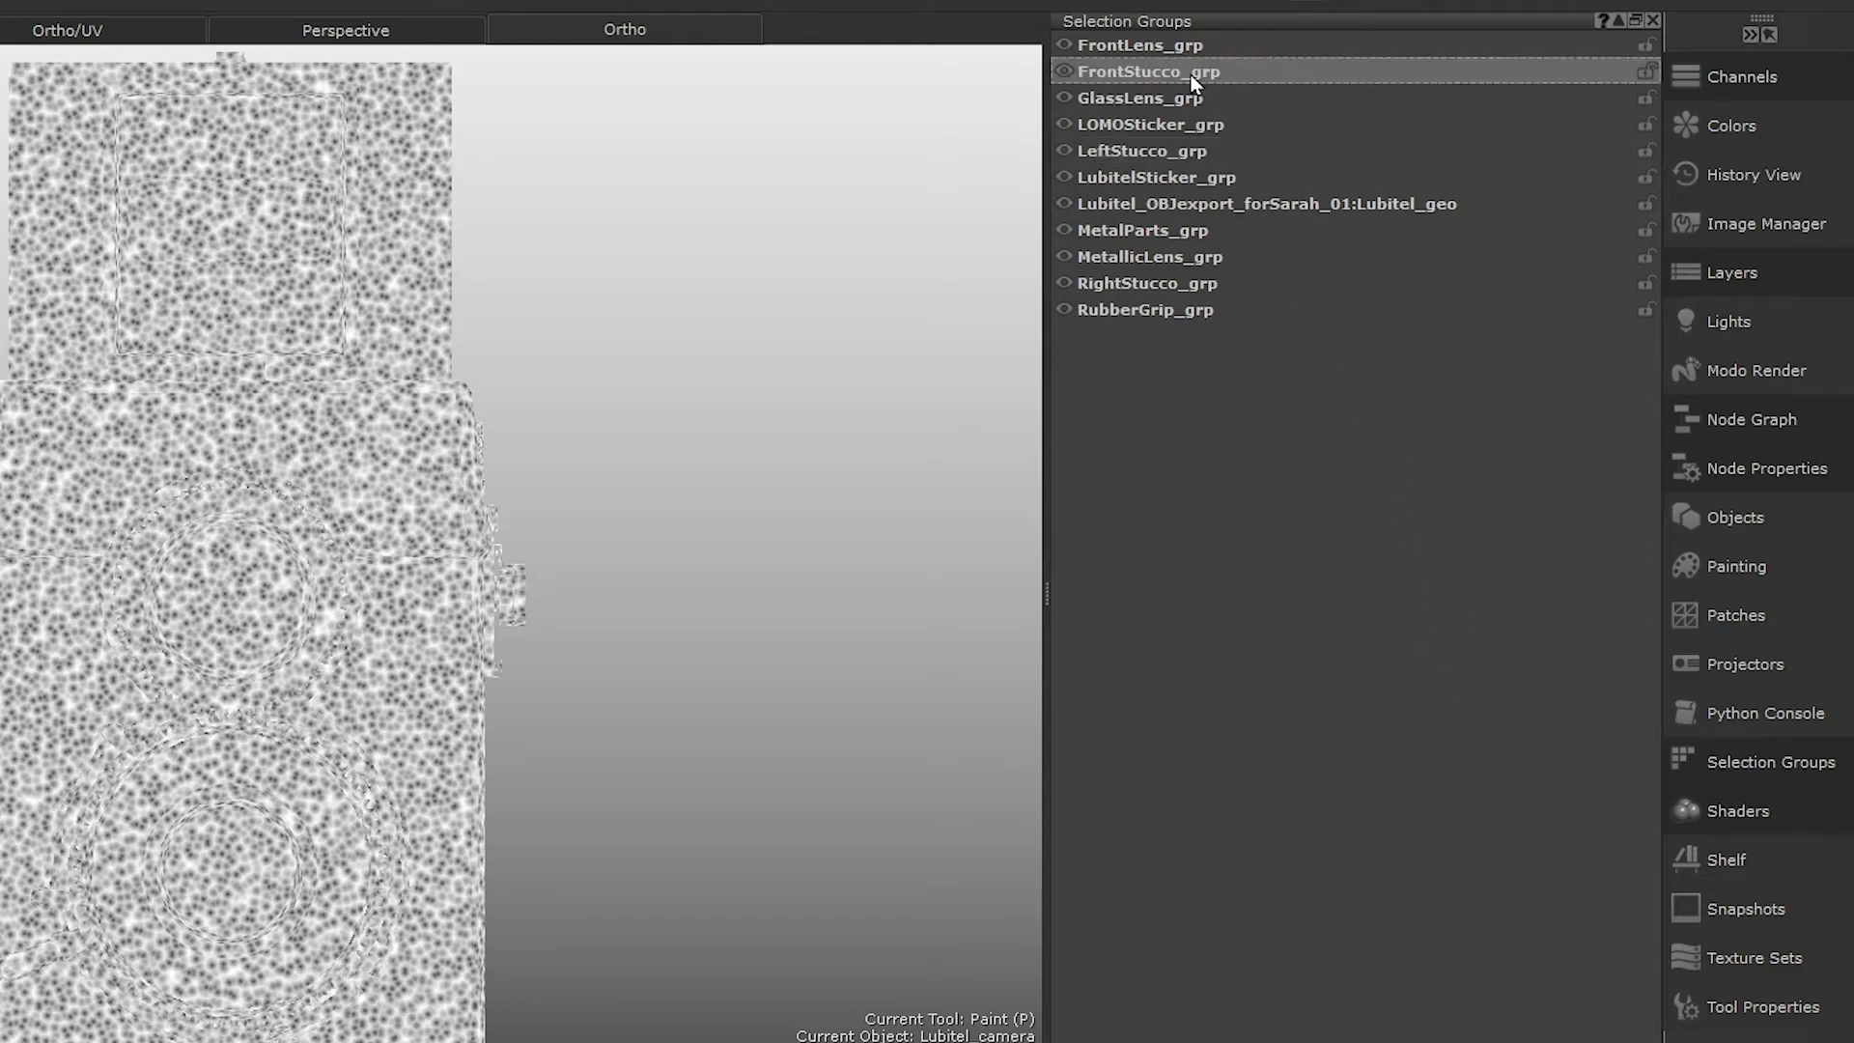
{"action": "left_click", "coordinate": [1158, 154]}
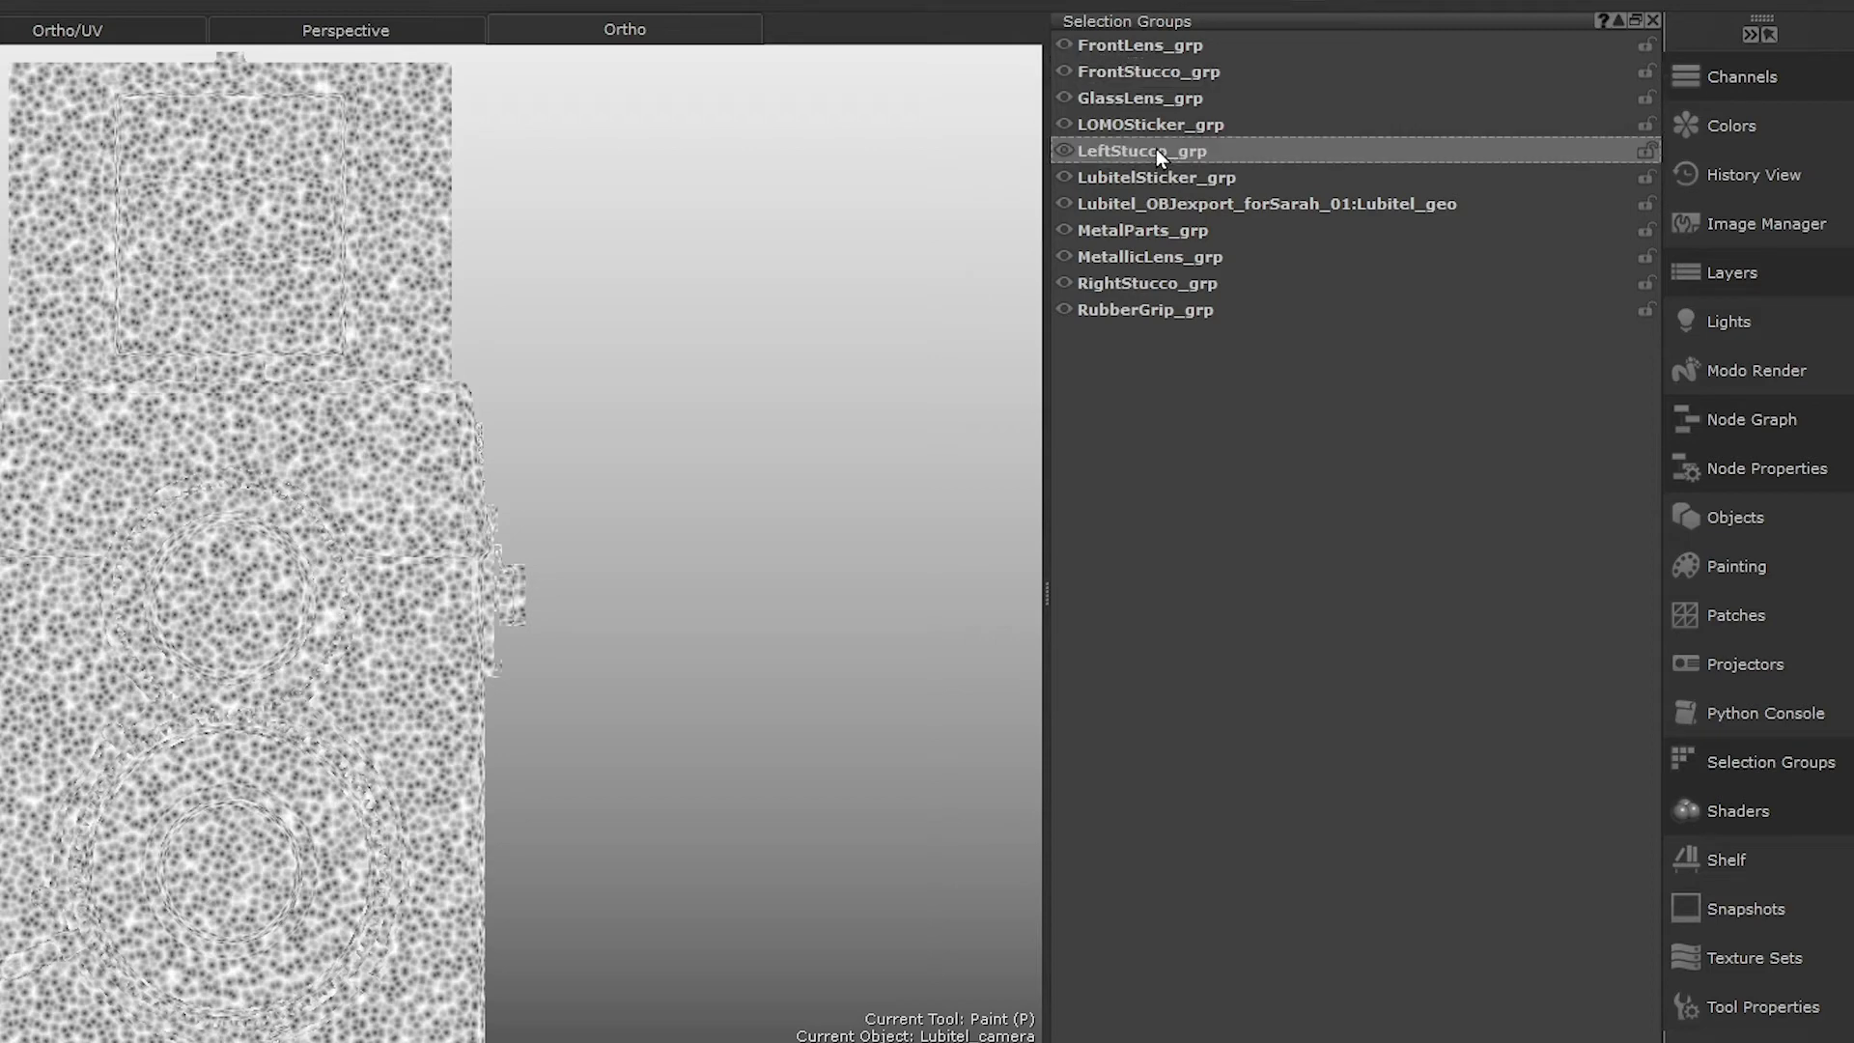
{"action": "left_click", "coordinate": [1155, 287]}
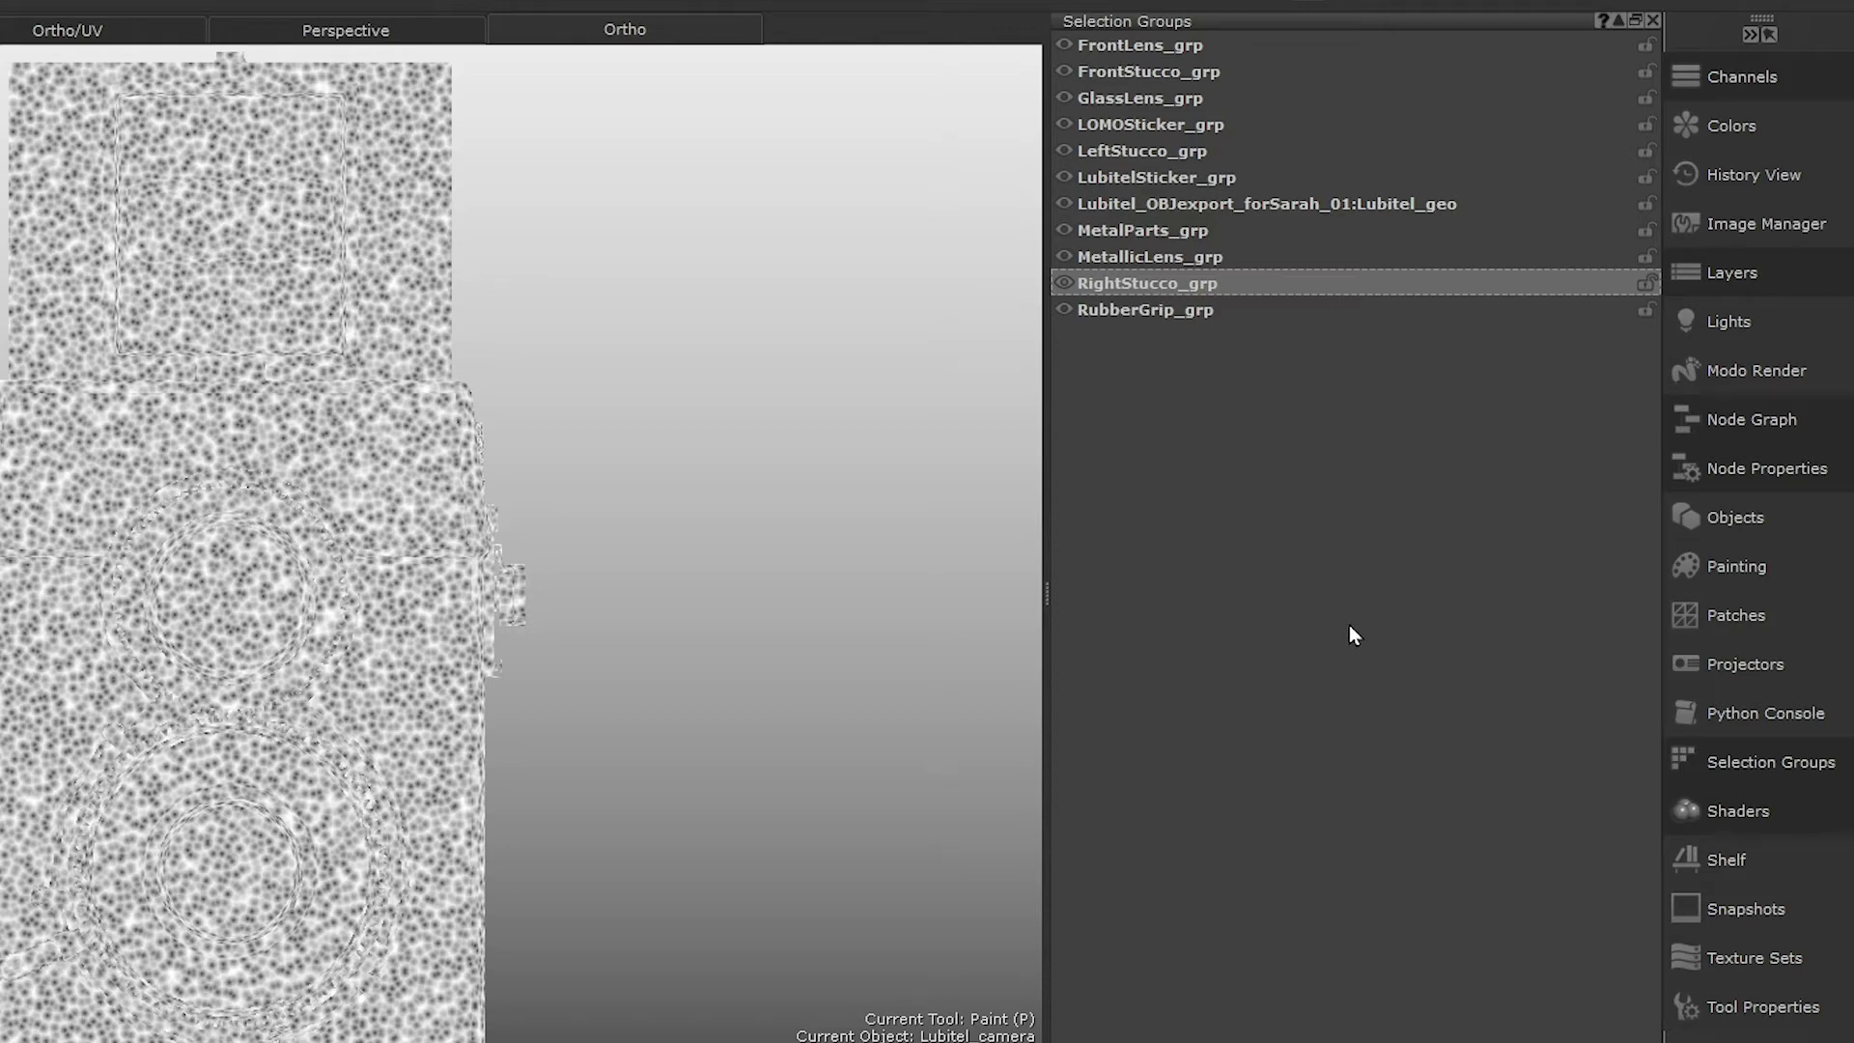
{"action": "left_click", "coordinate": [1746, 278]}
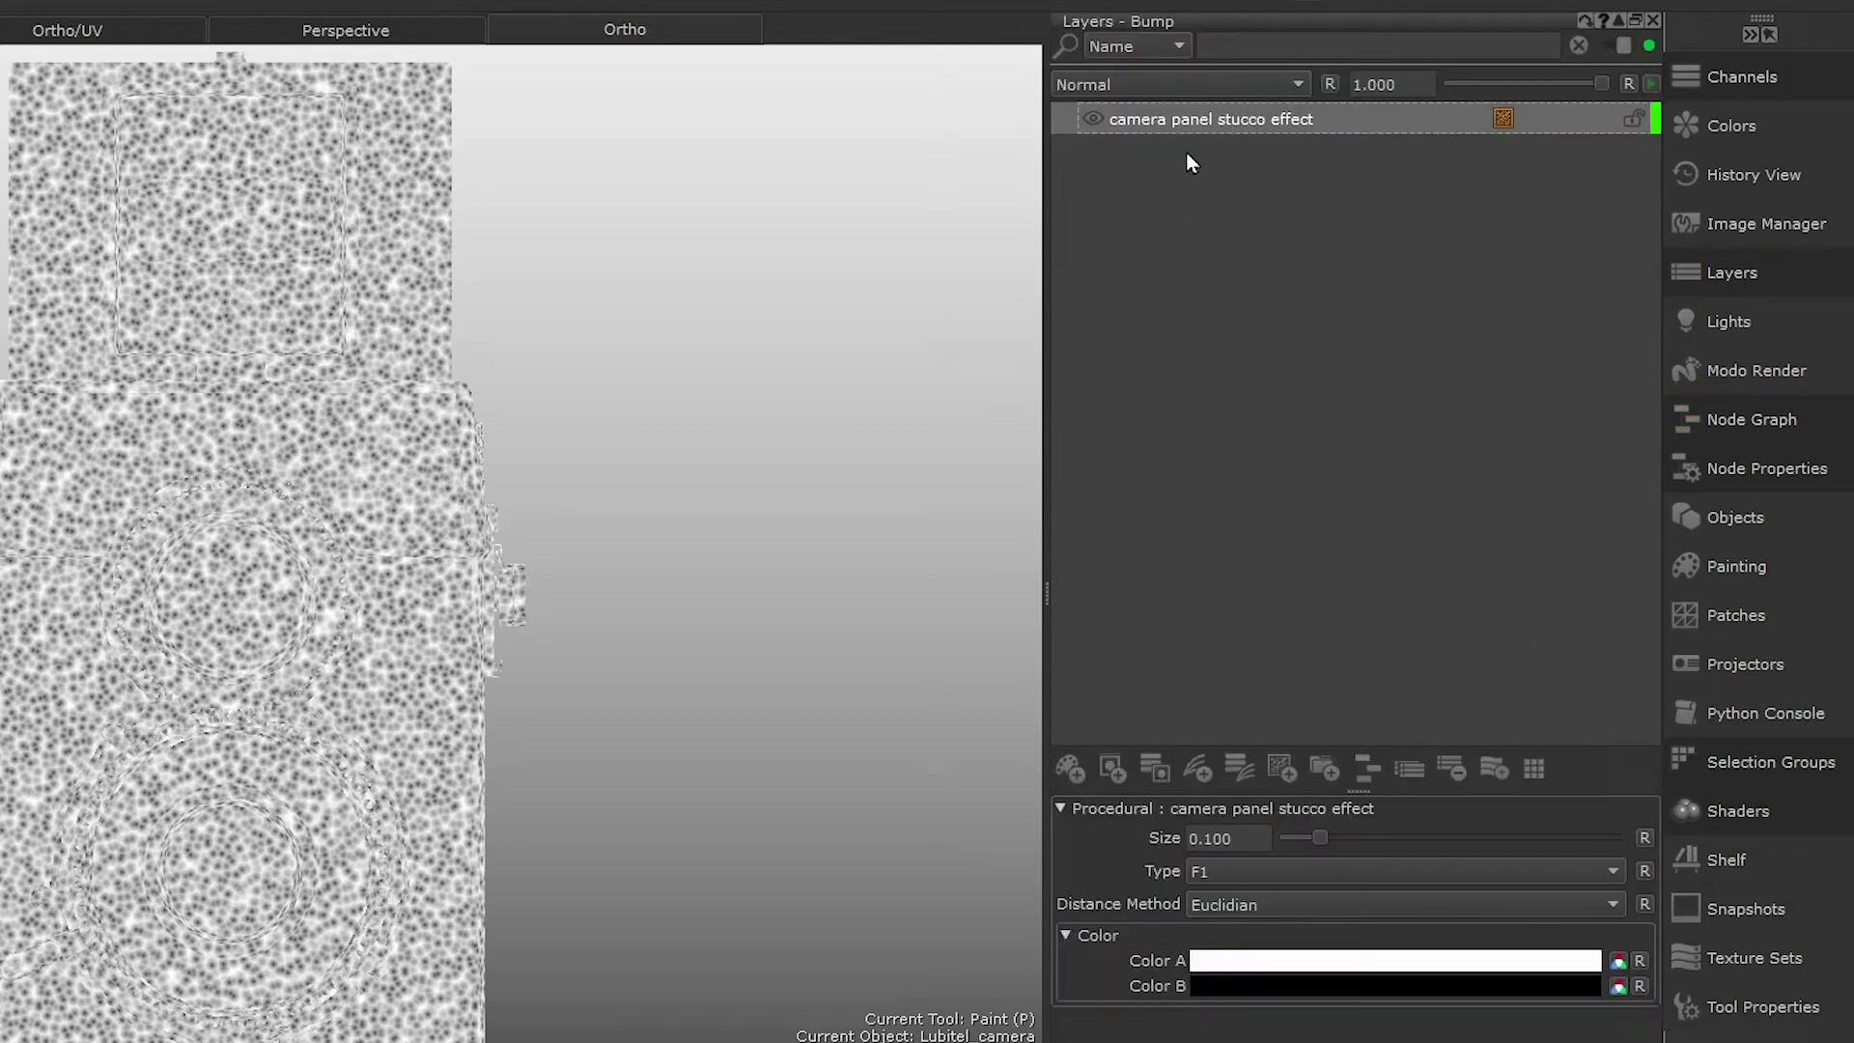
Step: Mask the stucco layer with Layer Mask > Add Mask > From Selection
{"action": "right_click", "coordinate": [1148, 121]}
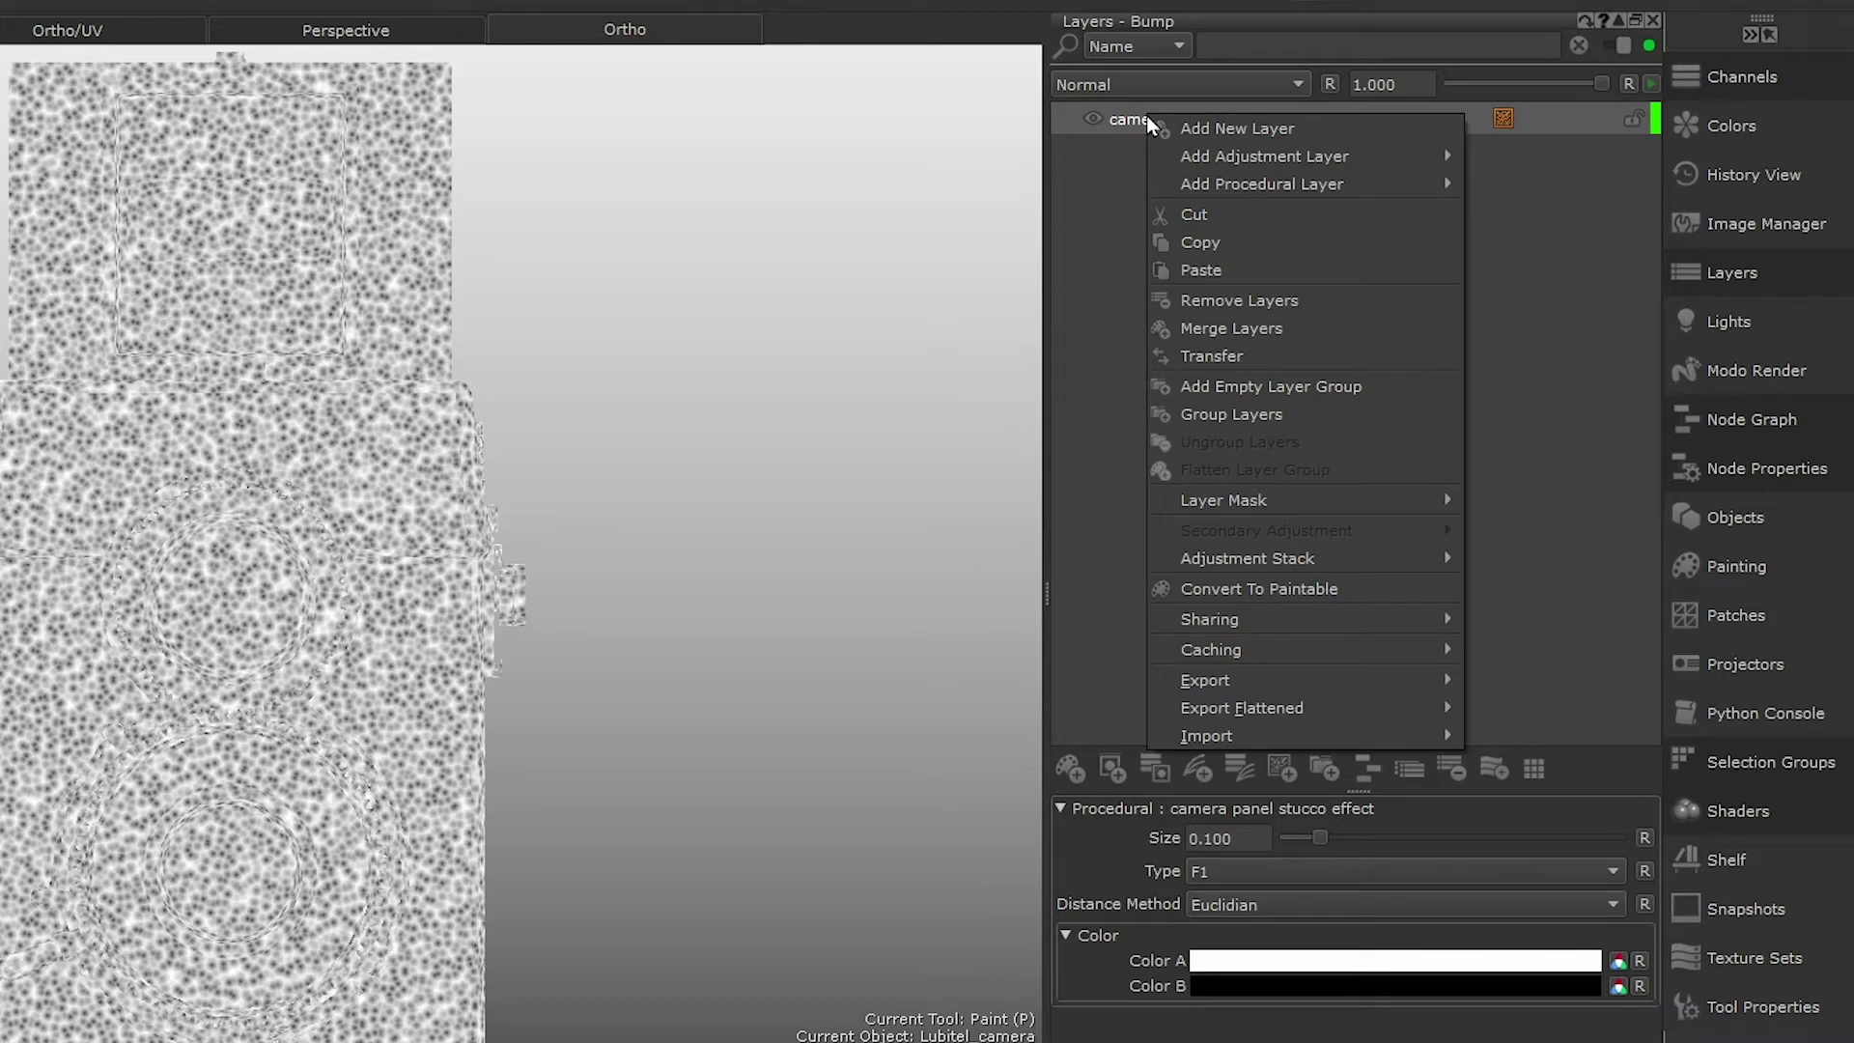
{"action": "mouse_move", "coordinate": [1232, 510]}
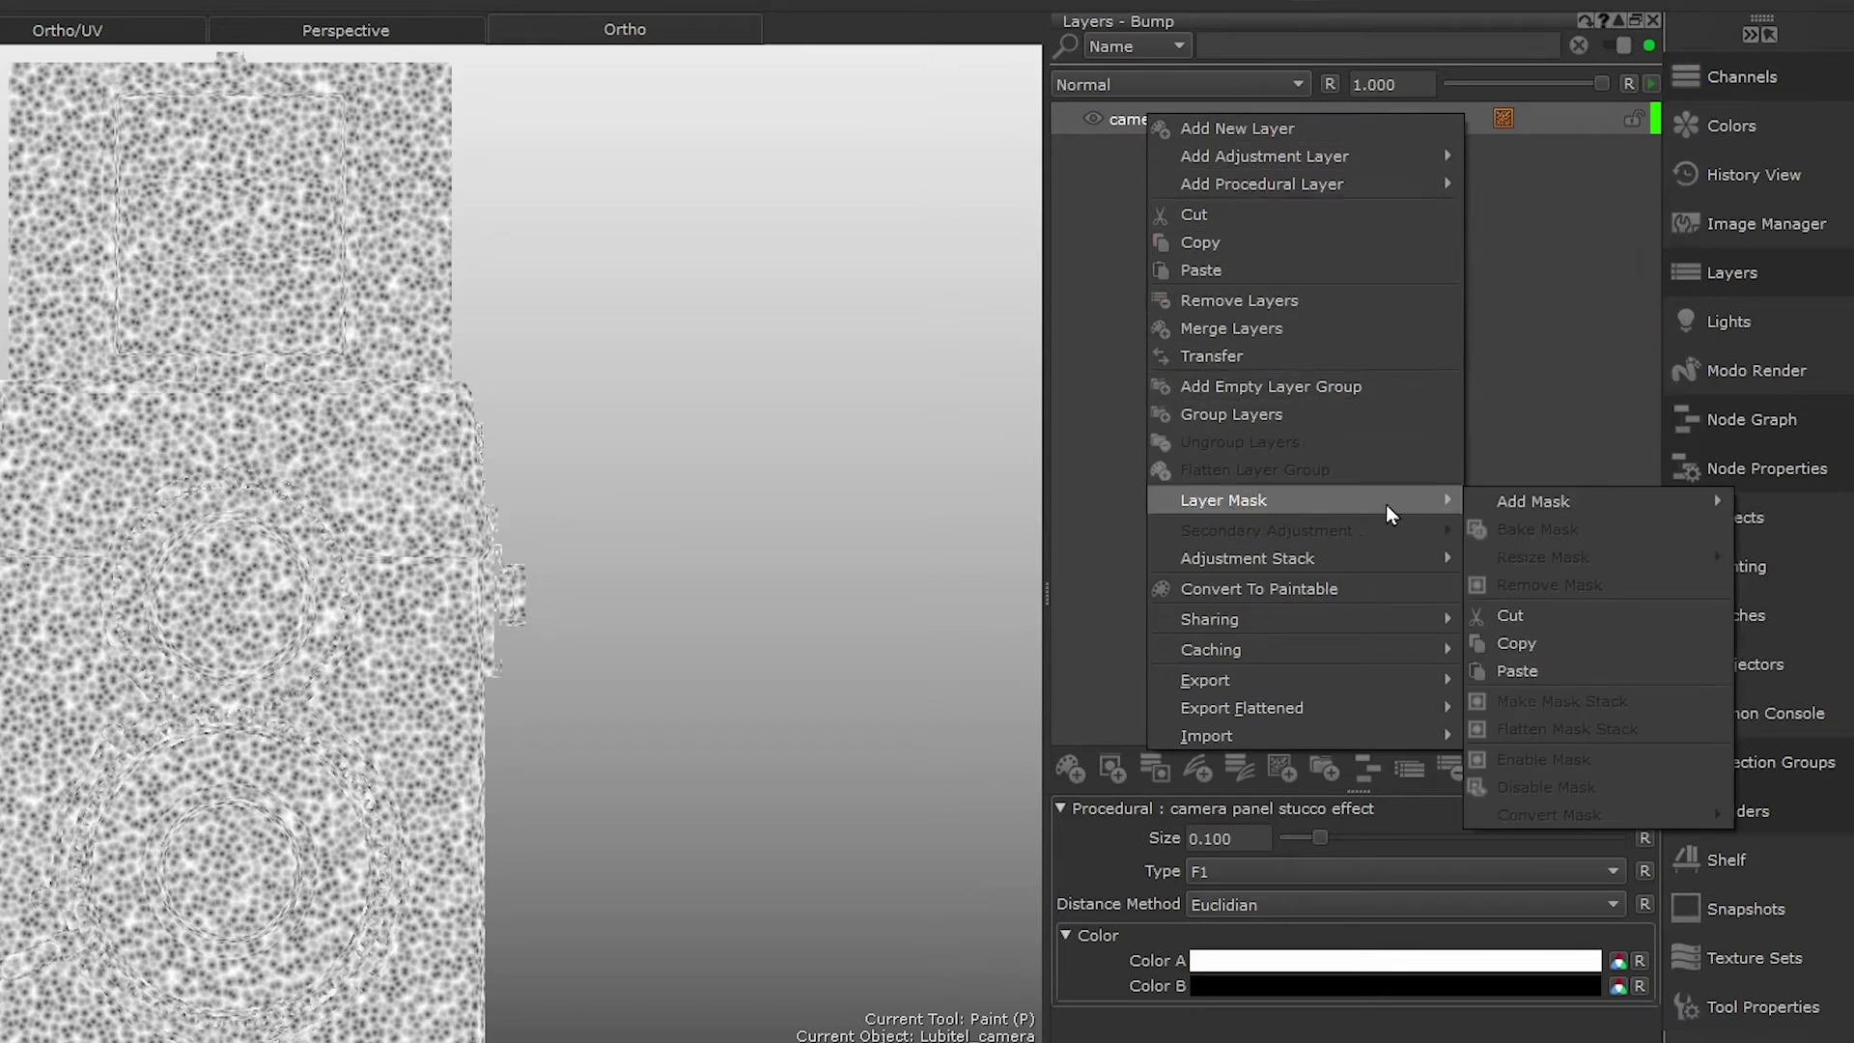
{"action": "mouse_move", "coordinate": [1526, 498]}
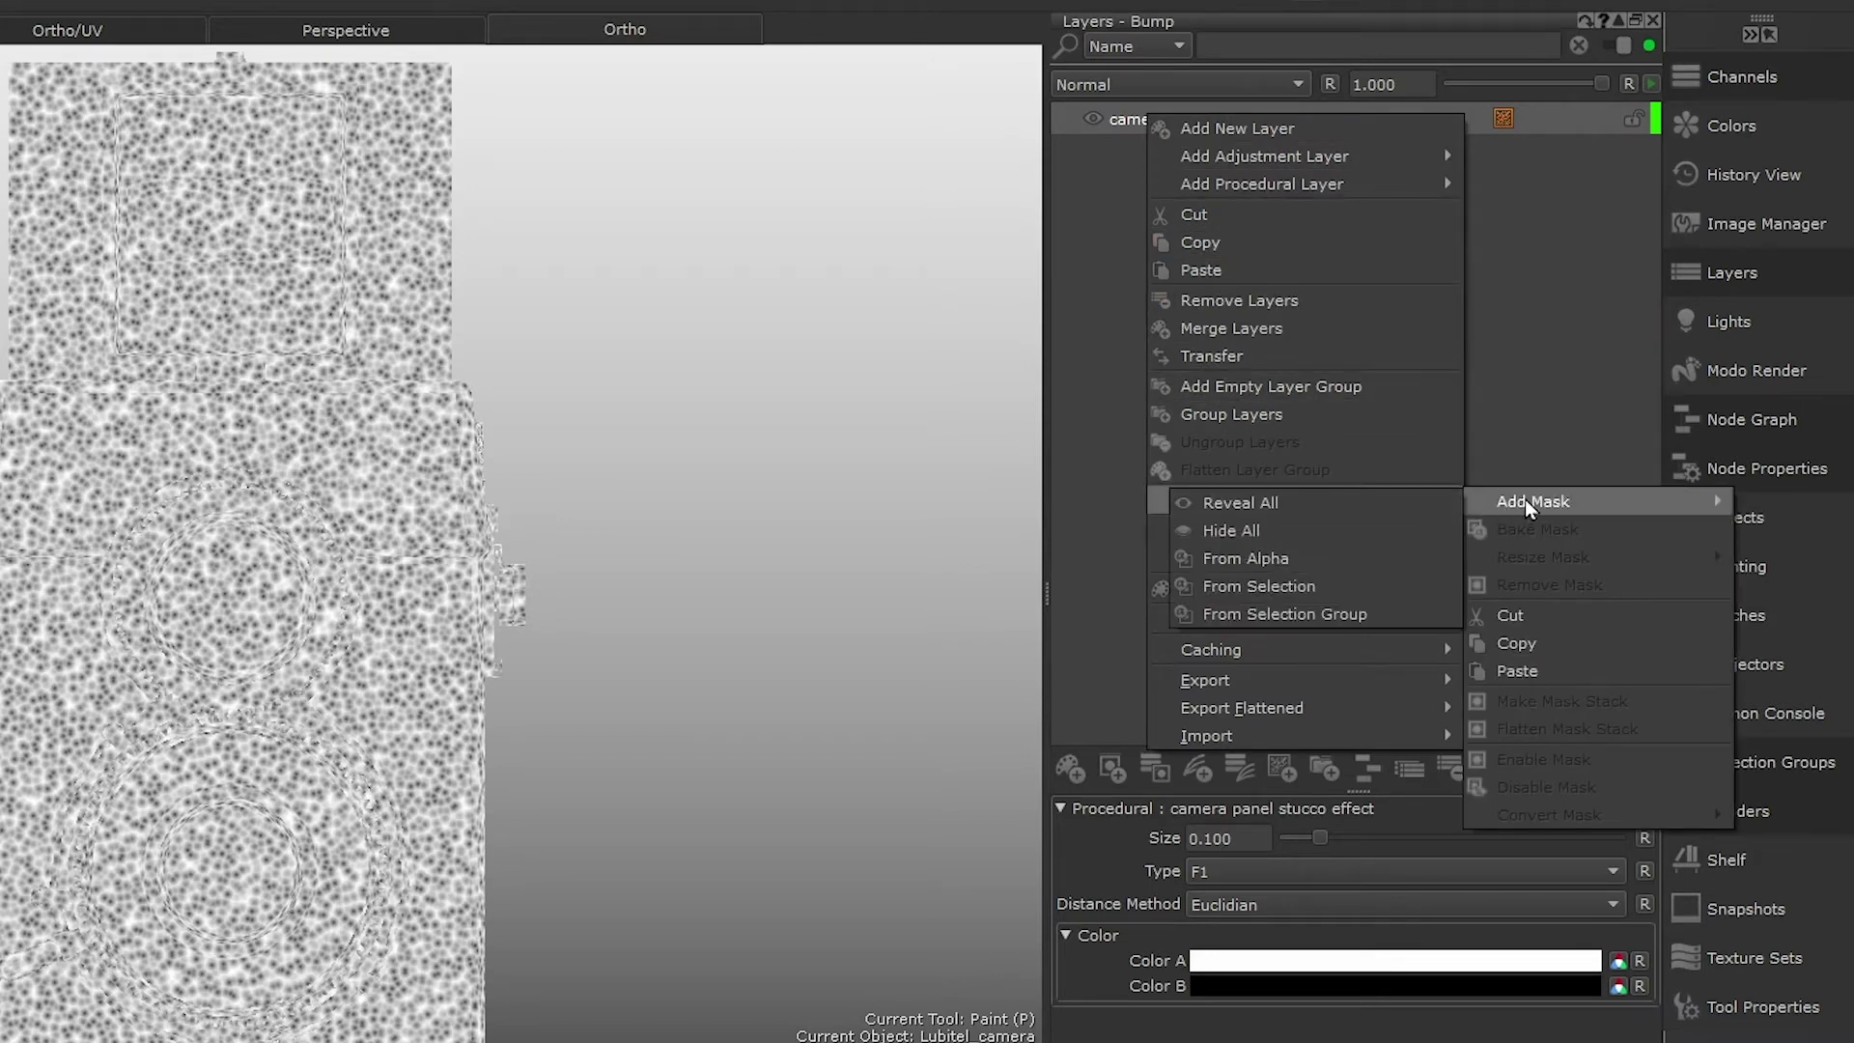
{"action": "left_click", "coordinate": [1350, 591]}
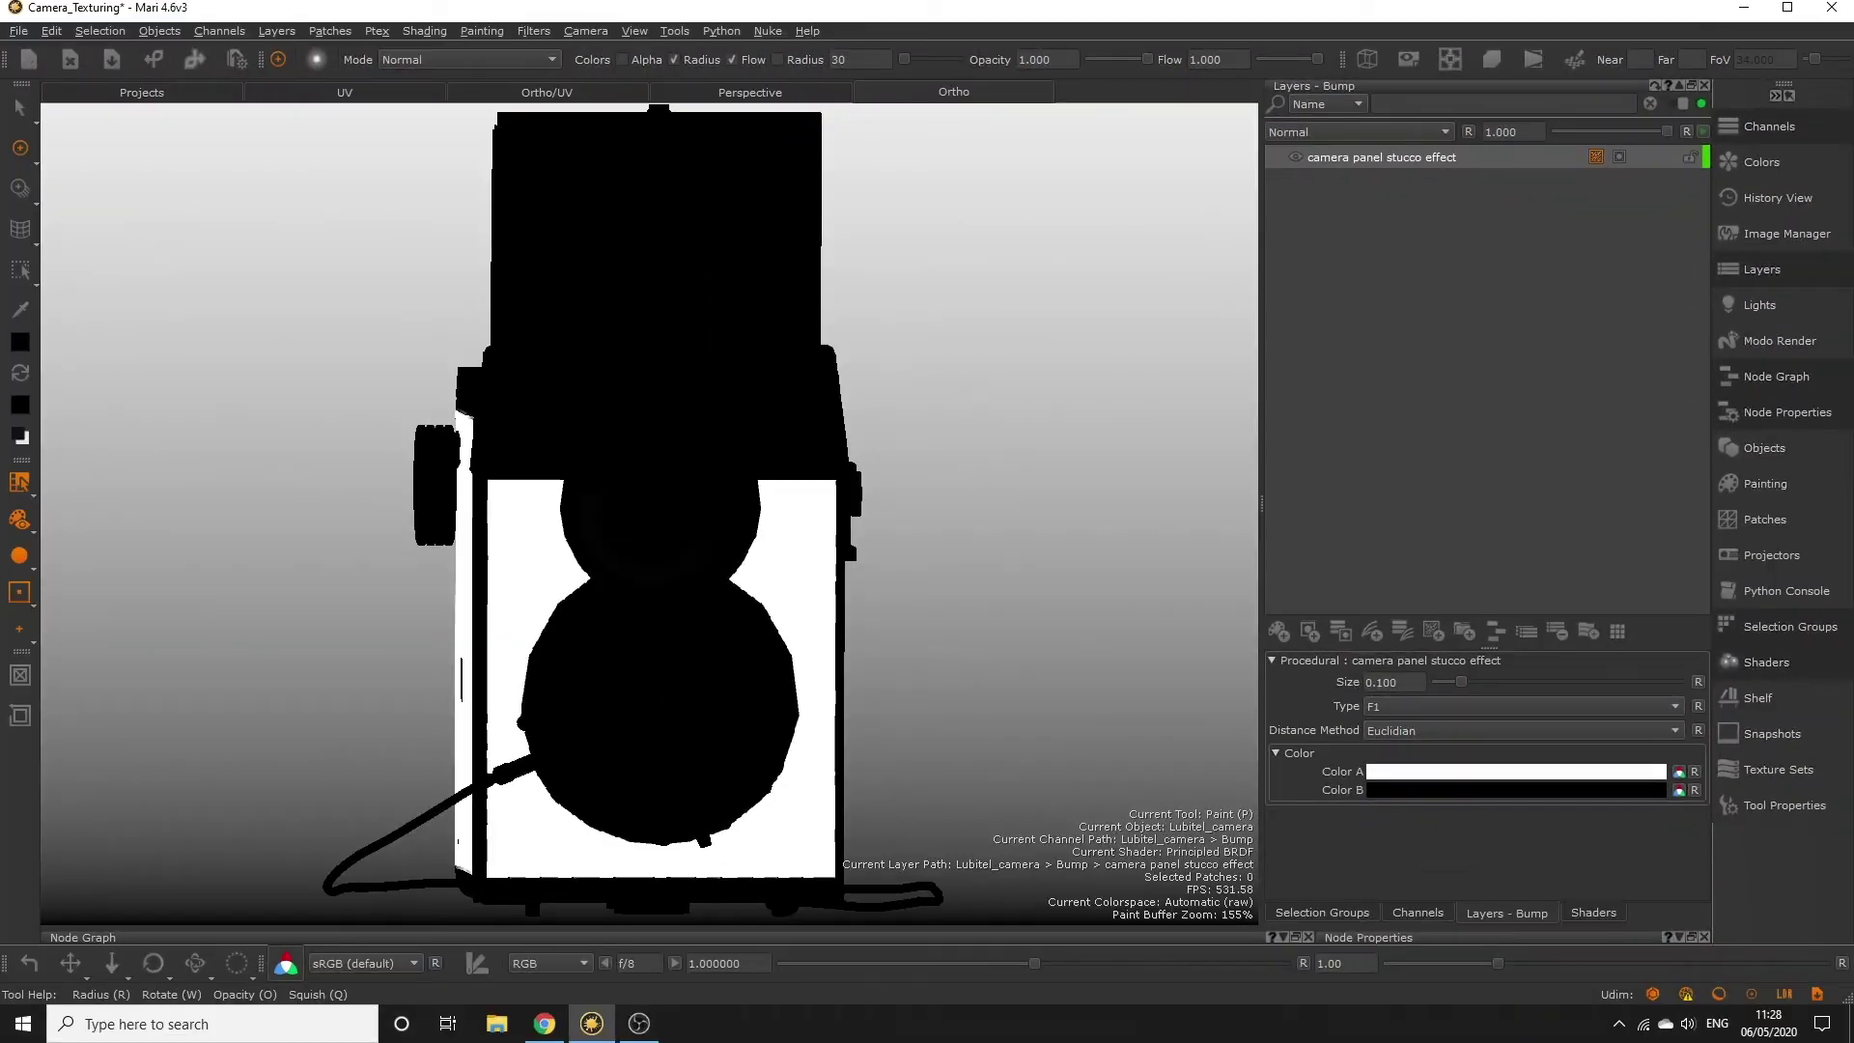
{"action": "middle_click_drag", "start_coordinate": [944, 539], "coordinate": [956, 517]}
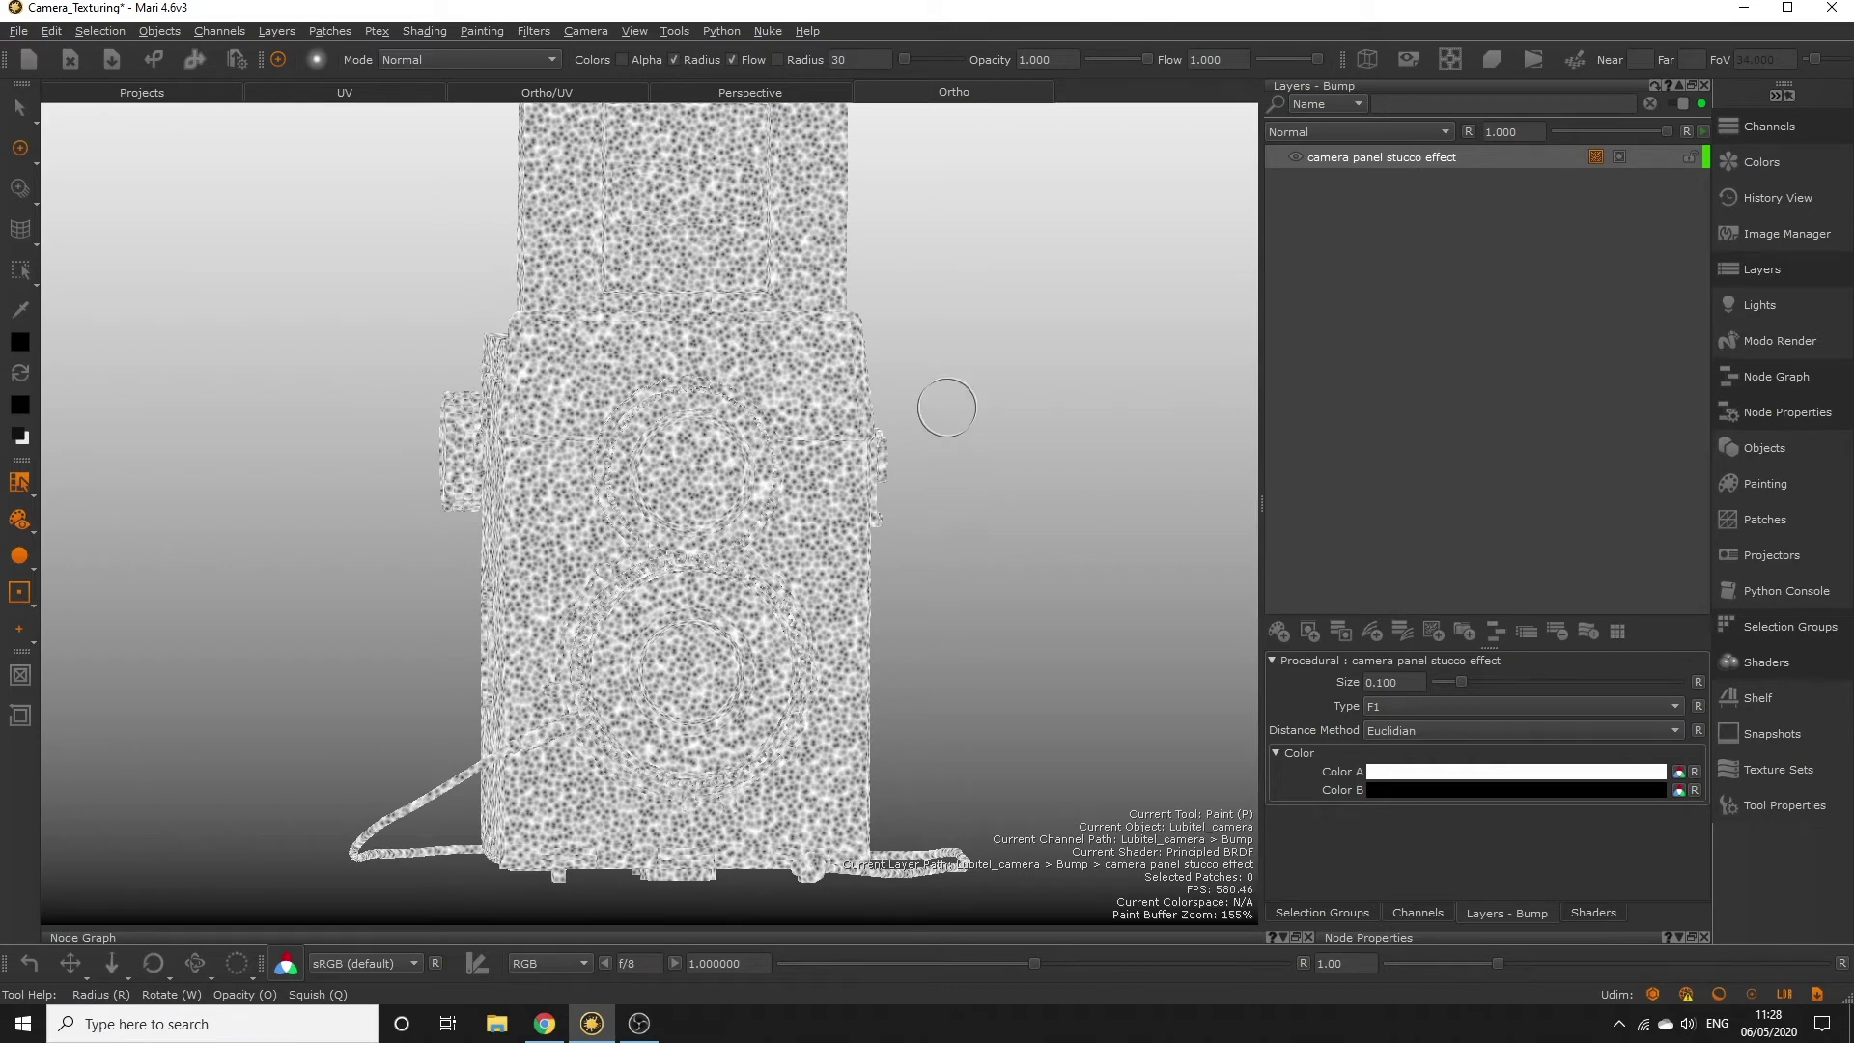
Step: Switch the stucco Cellular type to F2-F1 and raise its size from 0.100 to 0.120
{"action": "left_click", "coordinate": [1375, 706]}
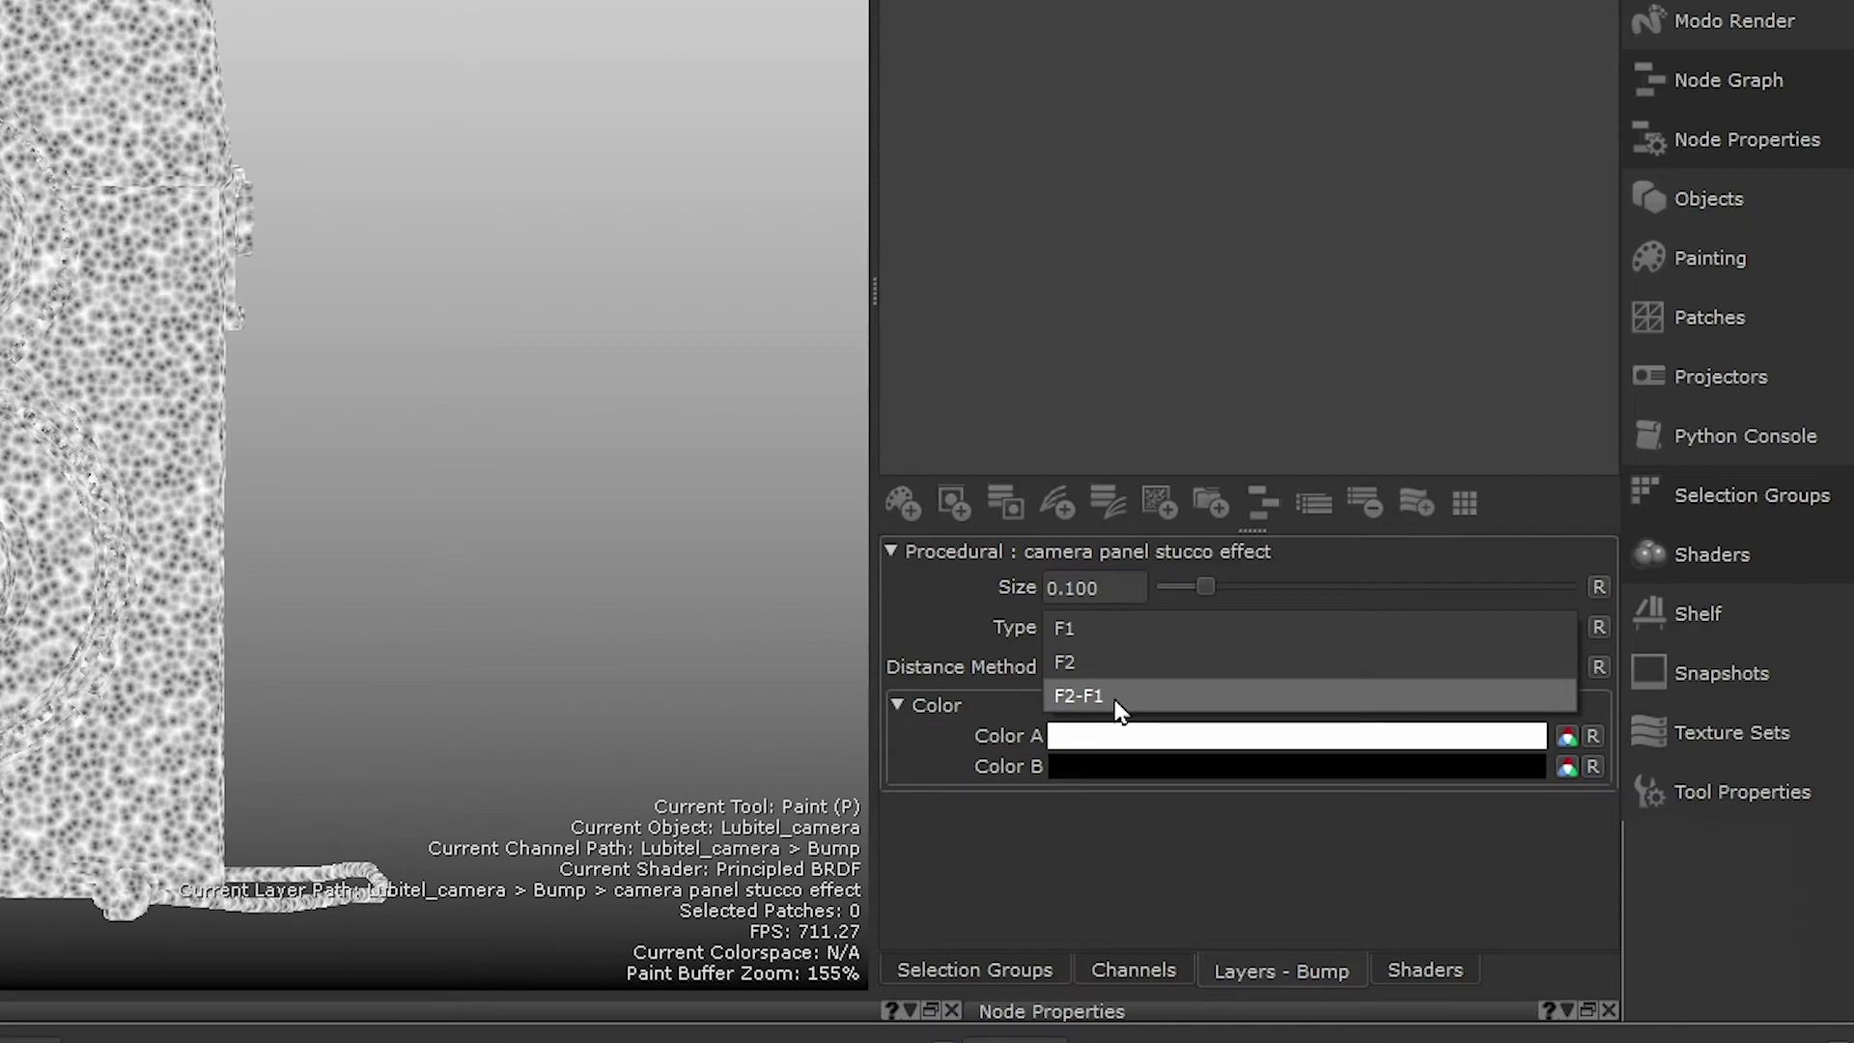
{"action": "left_click", "coordinate": [1117, 711]}
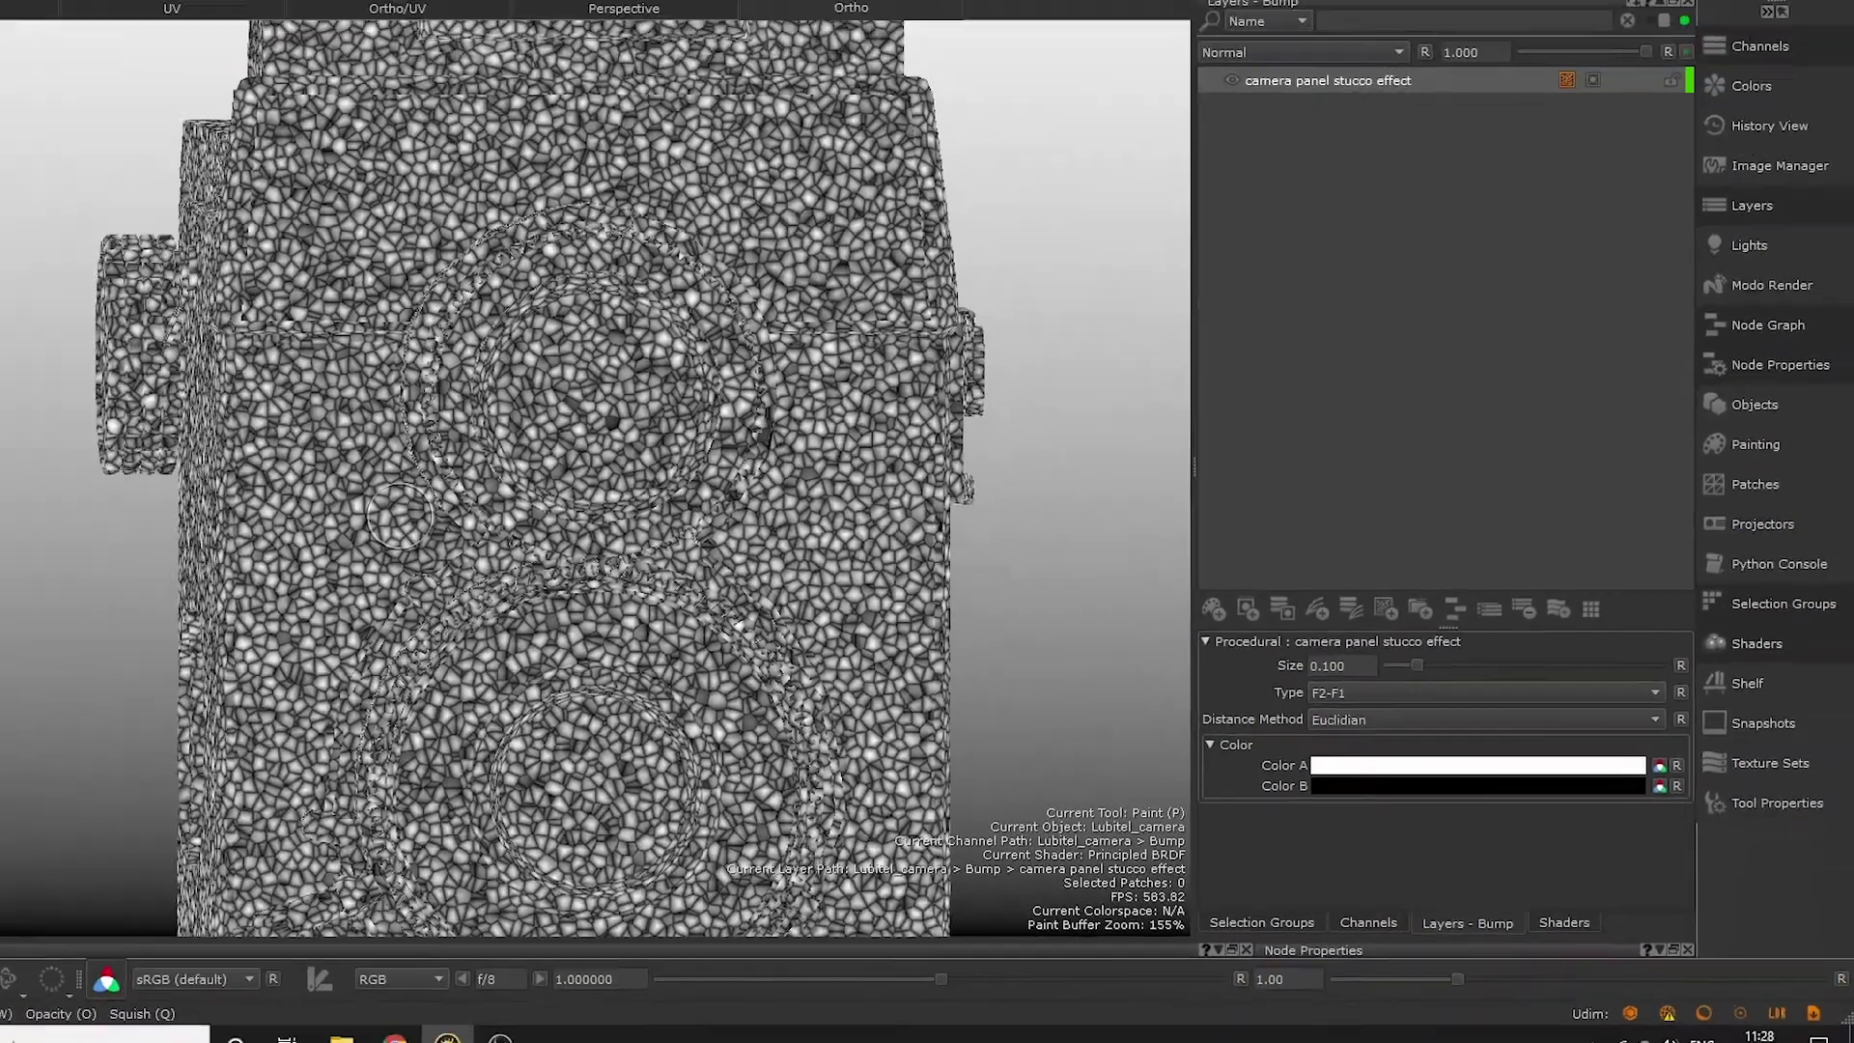
{"action": "scroll", "coordinate": [522, 560], "scroll_direction": "up", "scroll_amount": 5}
{"action": "mouse_move", "coordinate": [507, 574]}
{"action": "left_mouse_down", "text": "alt+shift"}
{"action": "mouse_move", "coordinate": [649, 523]}
{"action": "mouse_move", "coordinate": [669, 493]}
{"action": "left_mouse_up", "text": "alt+shift"}
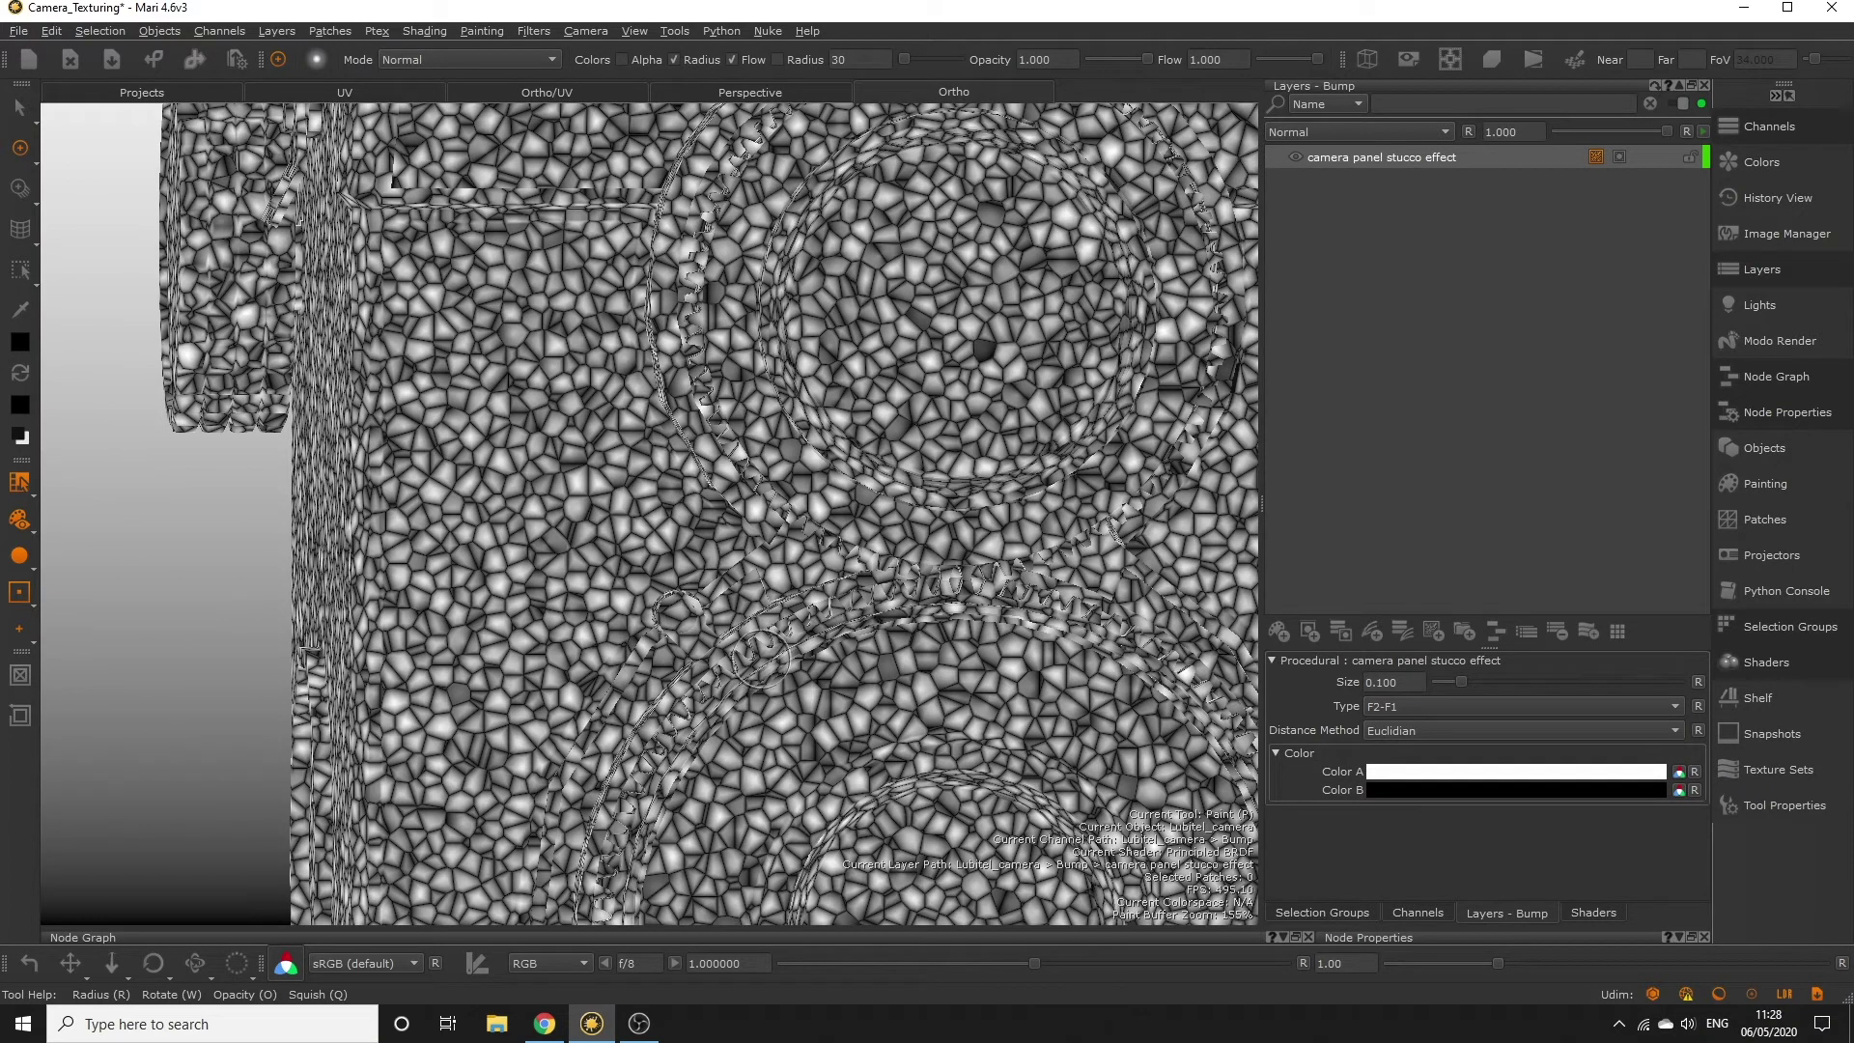
{"action": "left_click_drag", "start_coordinate": [1462, 680], "coordinate": [1468, 681]}
{"action": "scroll", "coordinate": [801, 555], "scroll_direction": "down", "scroll_amount": 5}
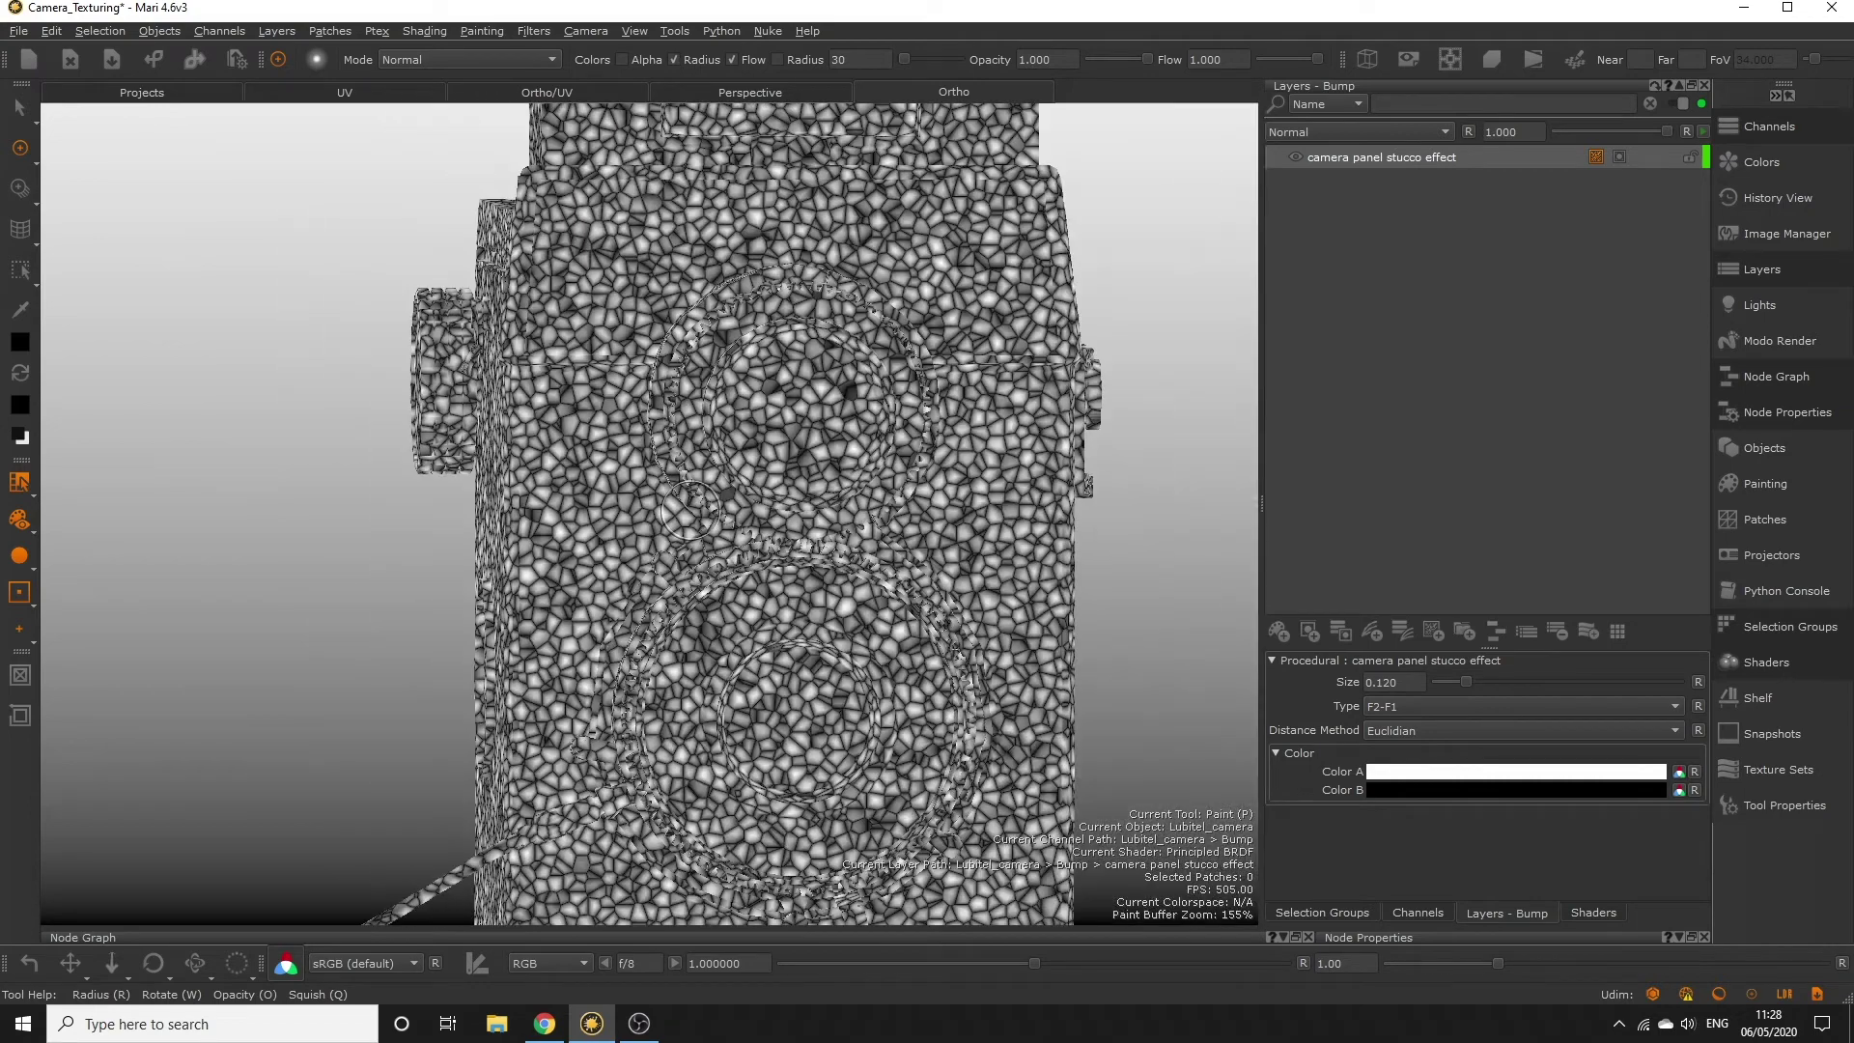
{"action": "scroll", "coordinate": [690, 510], "scroll_direction": "up", "scroll_amount": 5}
{"action": "scroll", "coordinate": [689, 510], "scroll_direction": "up", "scroll_amount": 2}
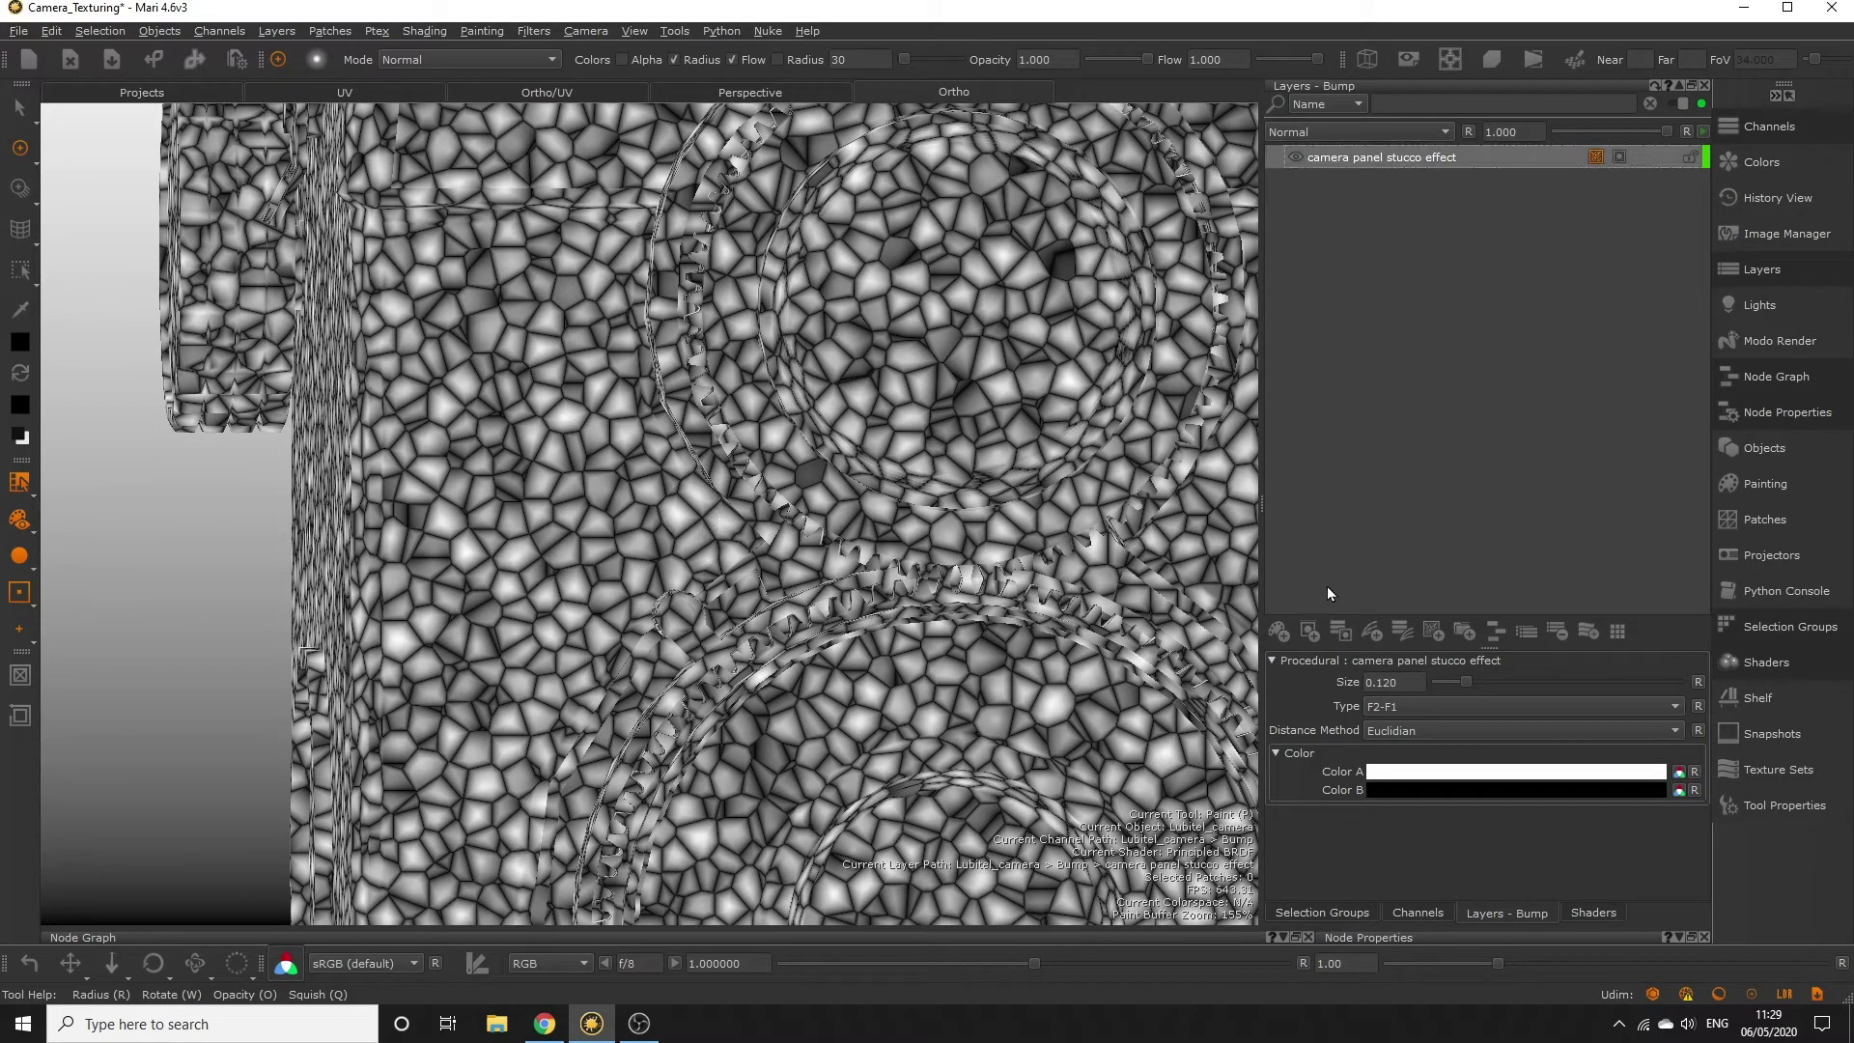
{"action": "left_click", "coordinate": [543, 1026]}
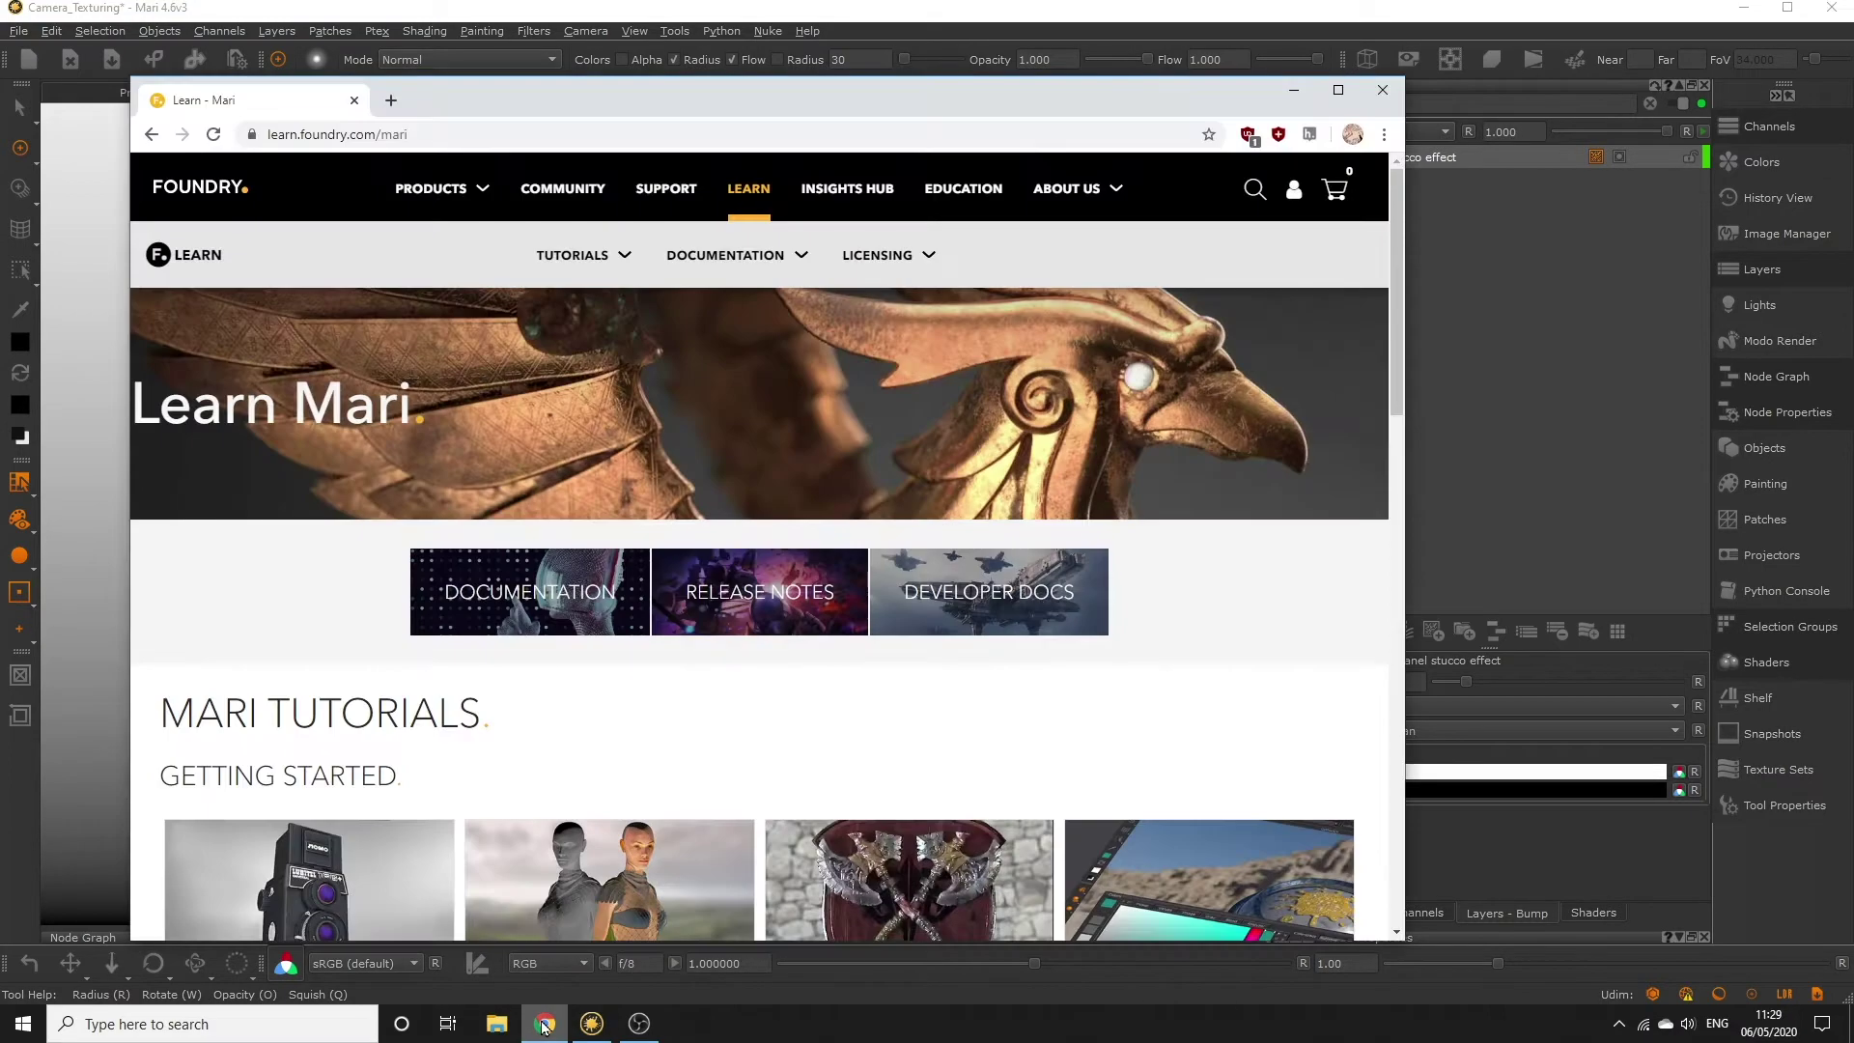
{"action": "left_click", "coordinate": [526, 618]}
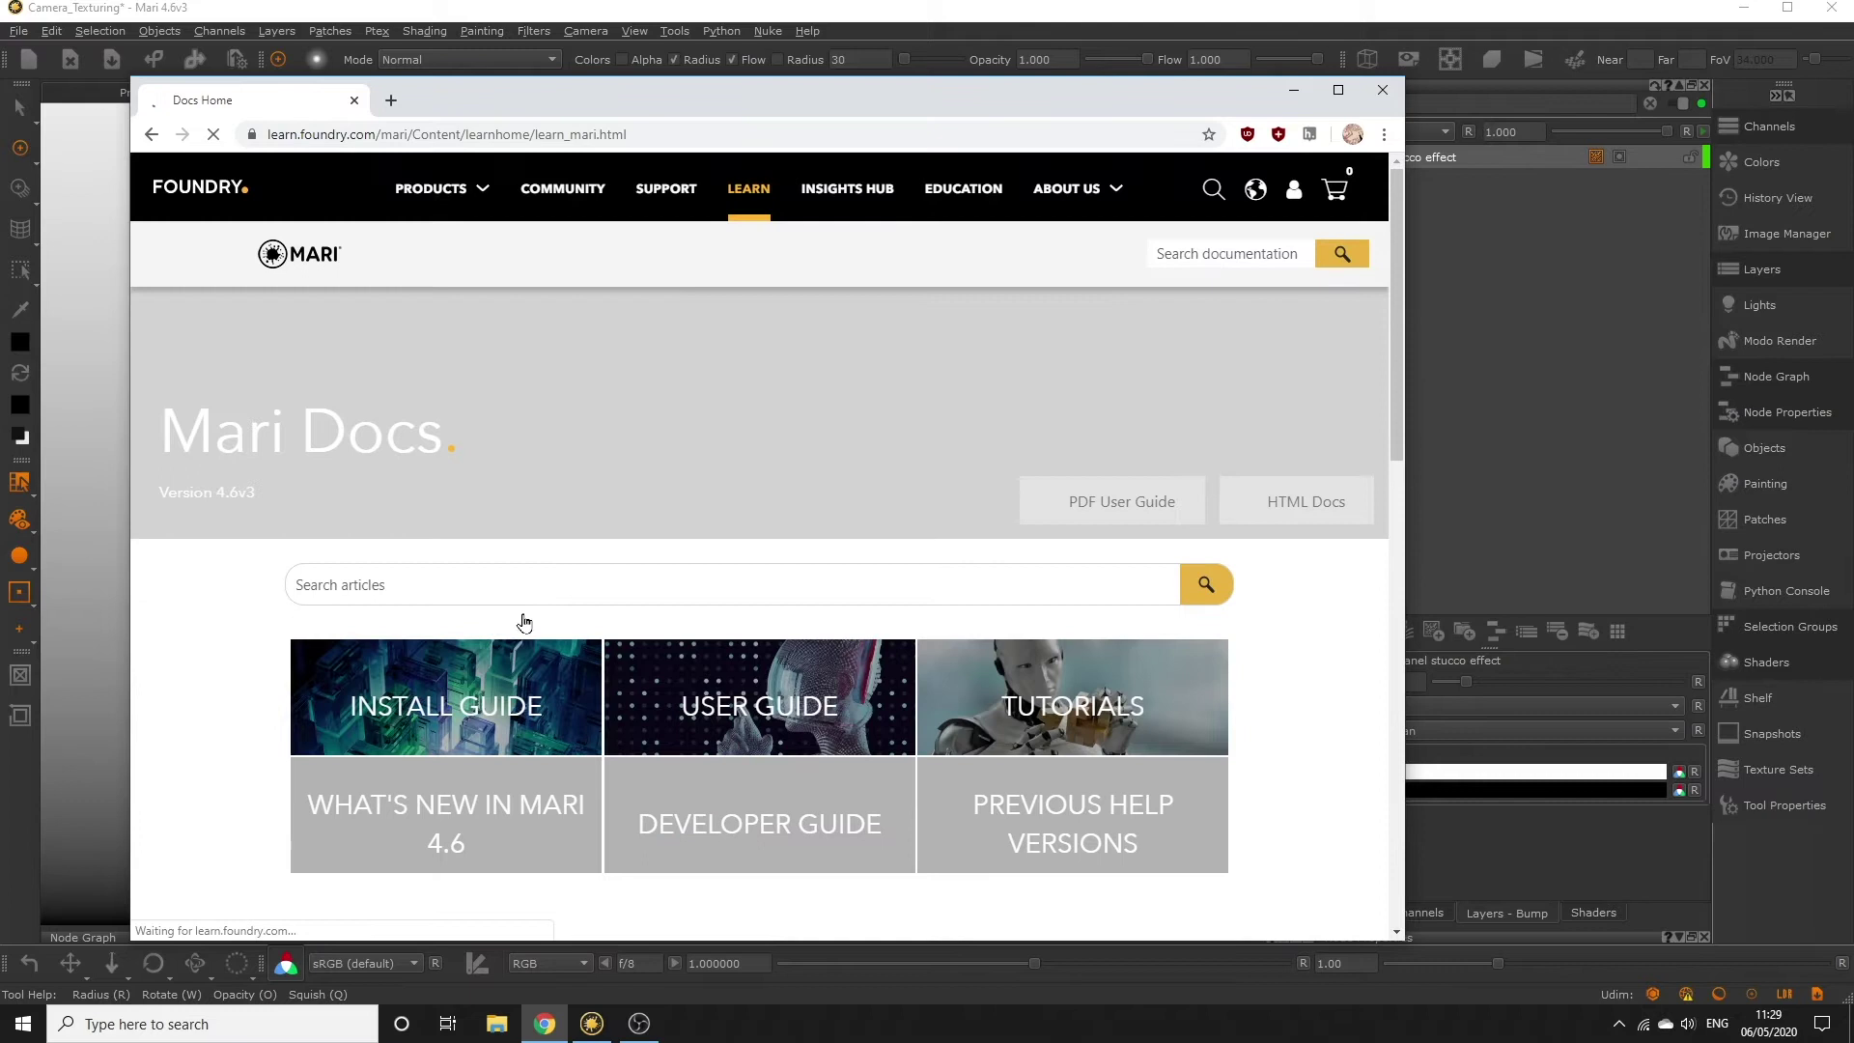
{"action": "mouse_move", "coordinate": [986, 265]}
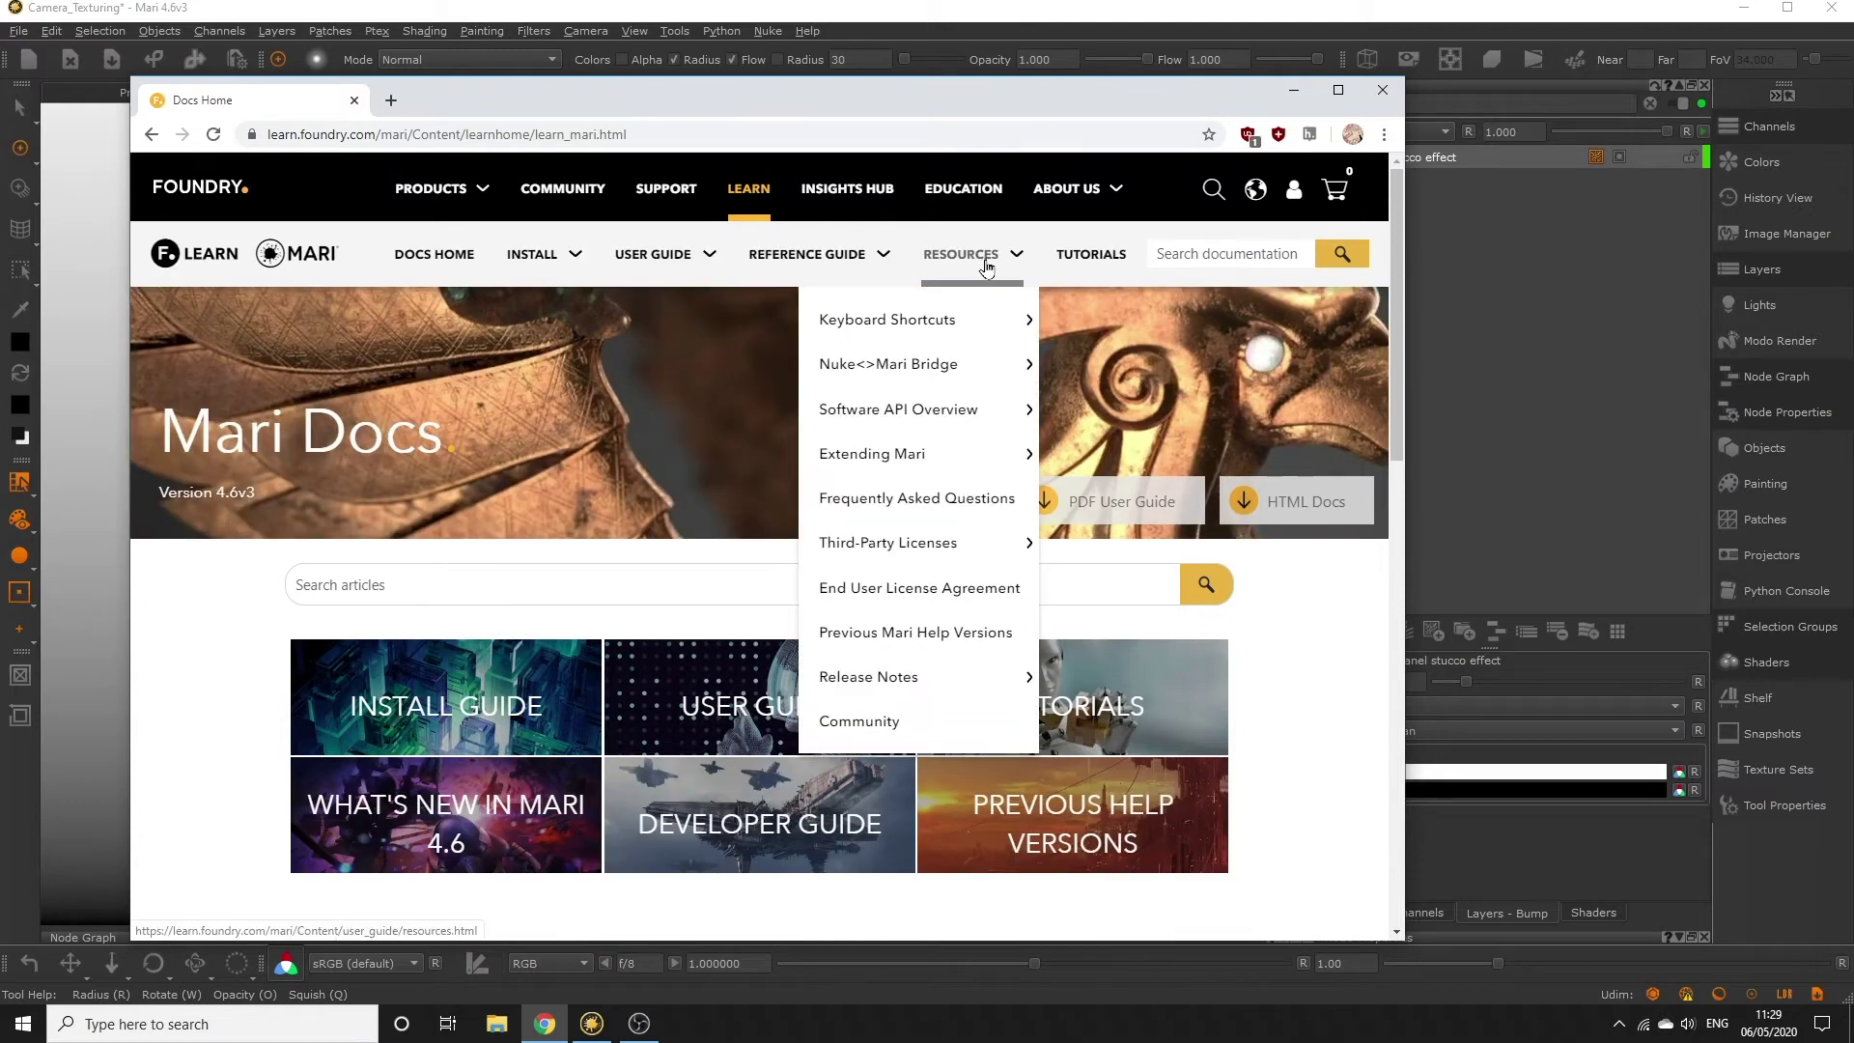
{"action": "mouse_move", "coordinate": [807, 254]}
{"action": "mouse_move", "coordinate": [786, 322]}
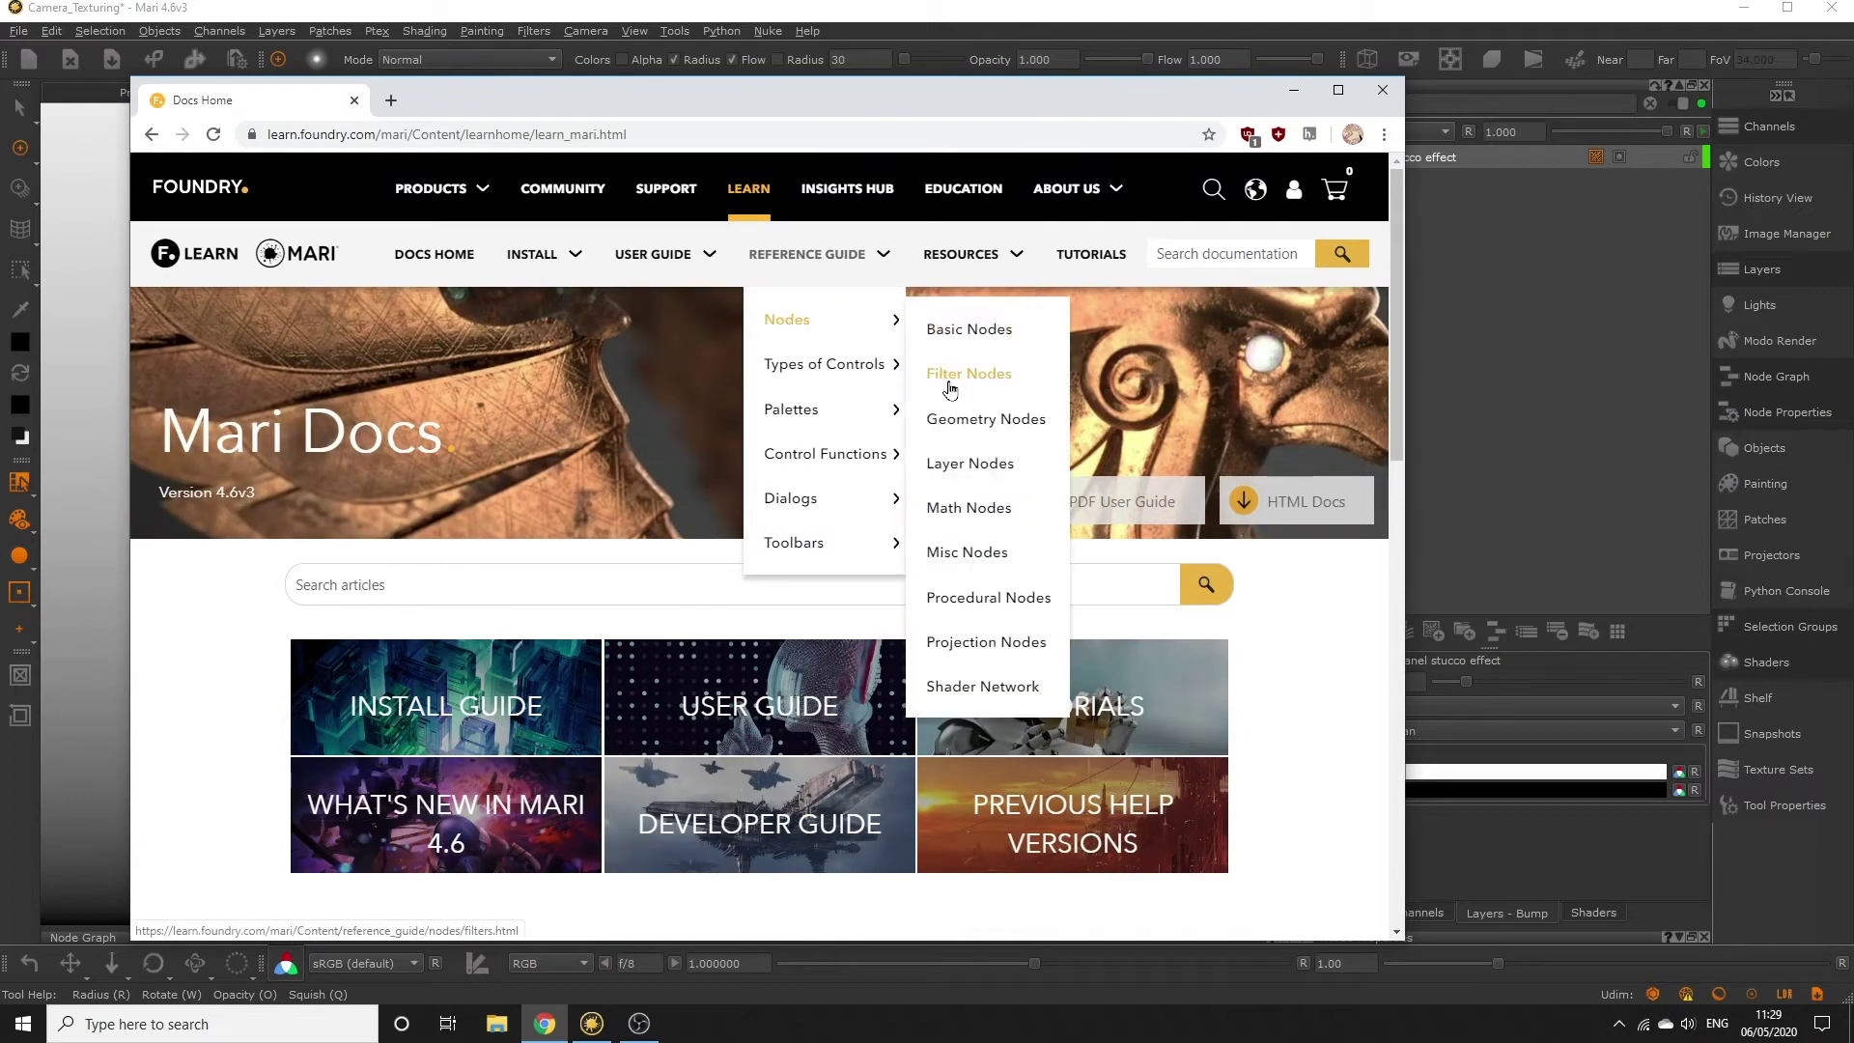
{"action": "left_click", "coordinate": [1544, 514]}
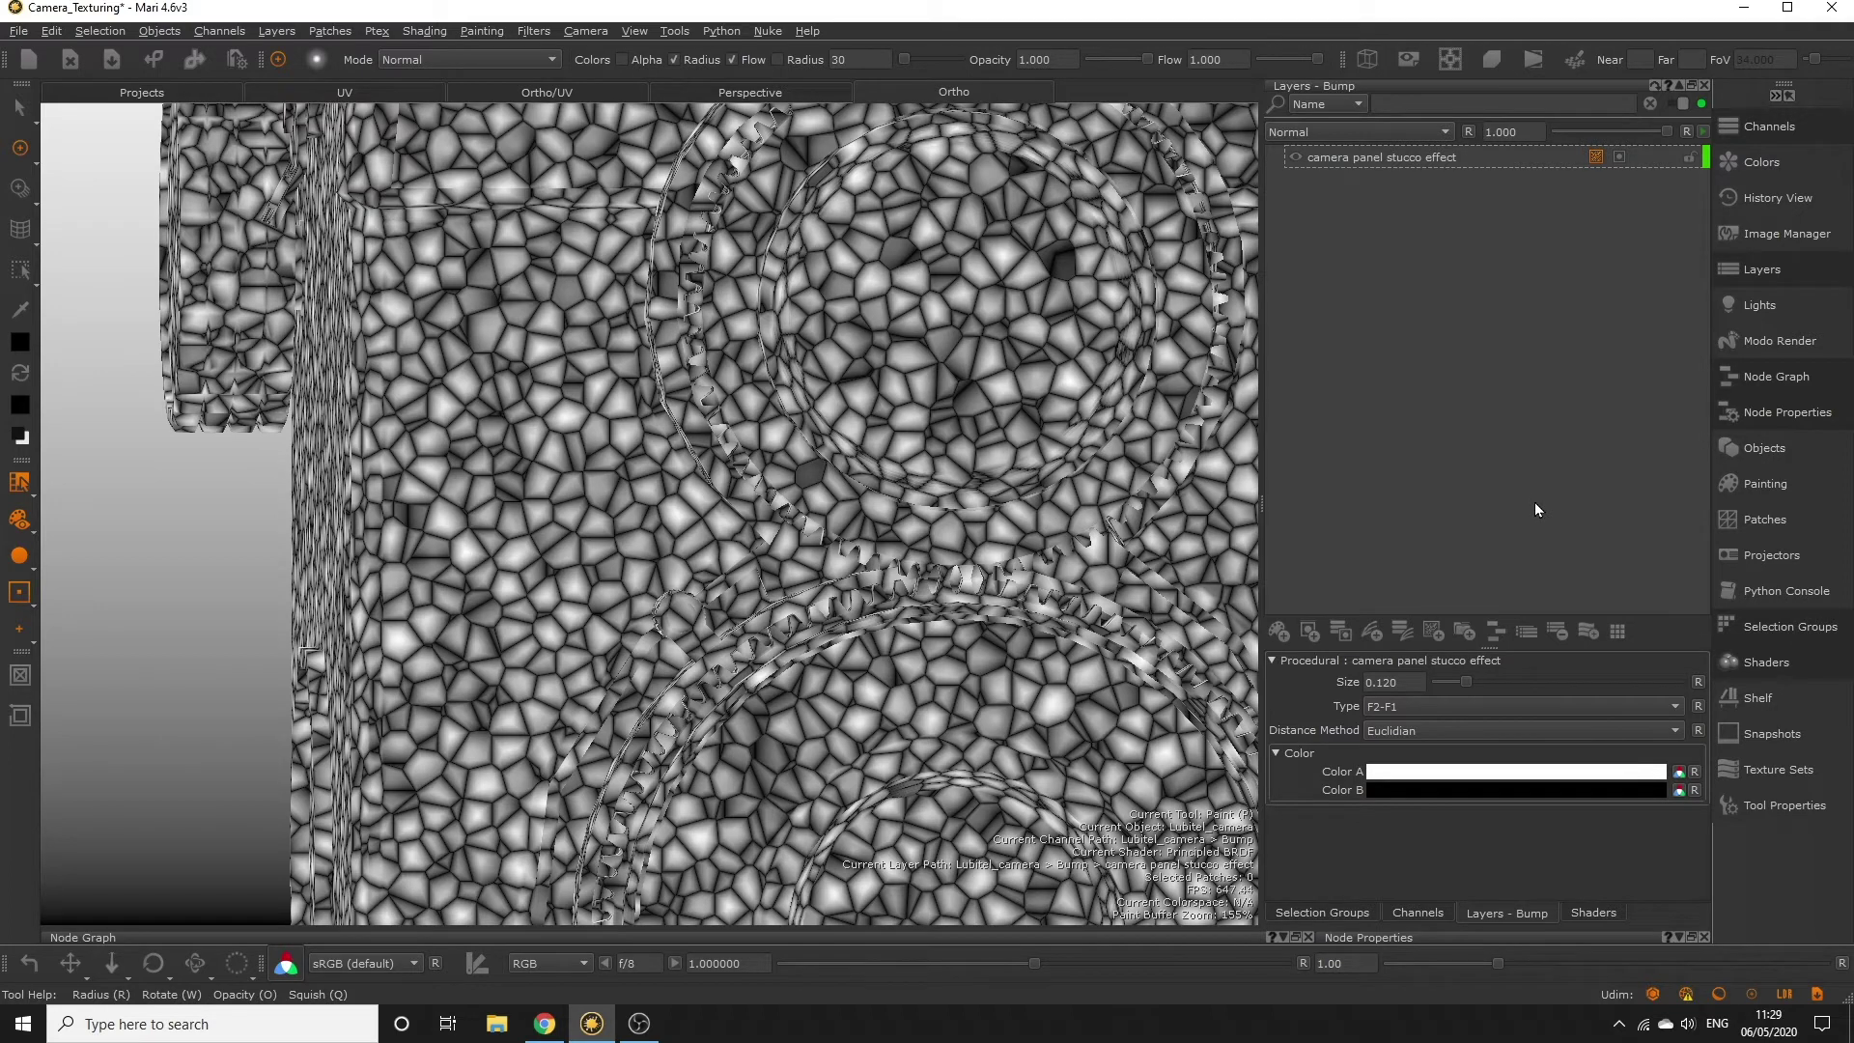
Step: Return the viewport to the camera's full shaded look
{"action": "key", "text": "y"}
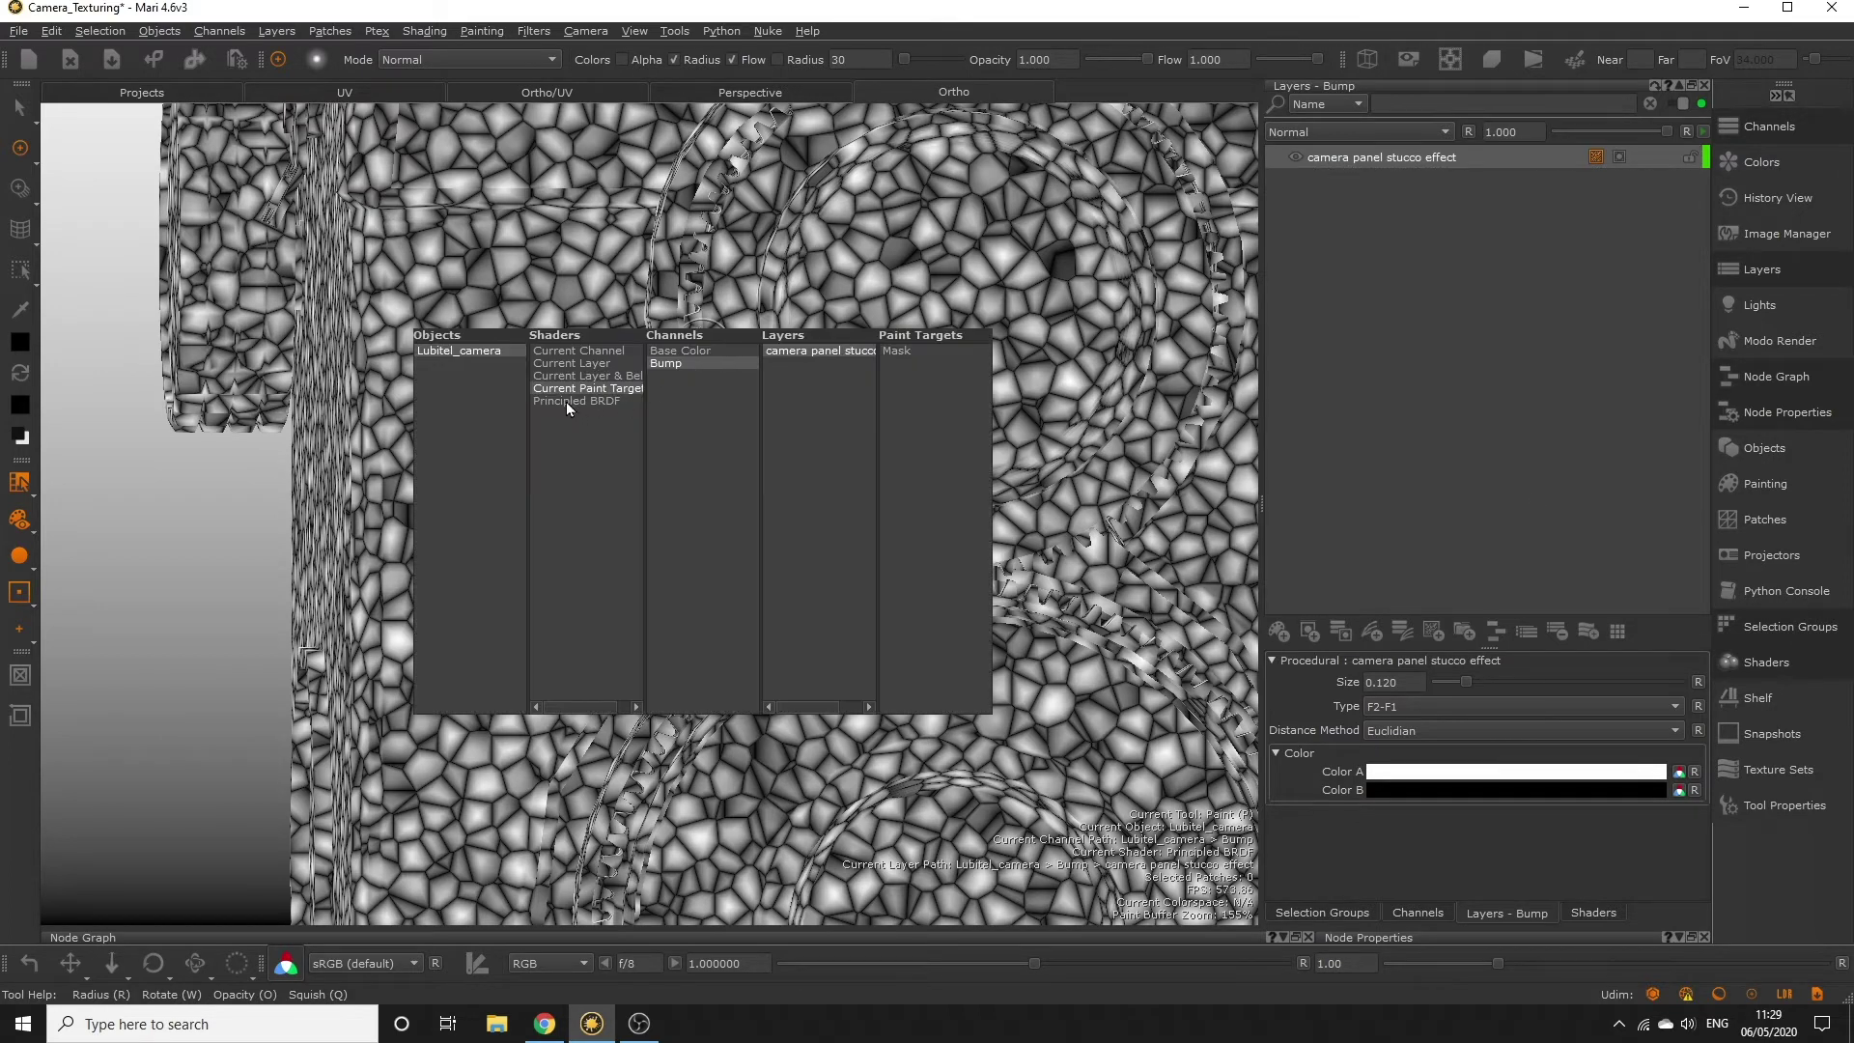
{"action": "key", "text": "Escape"}
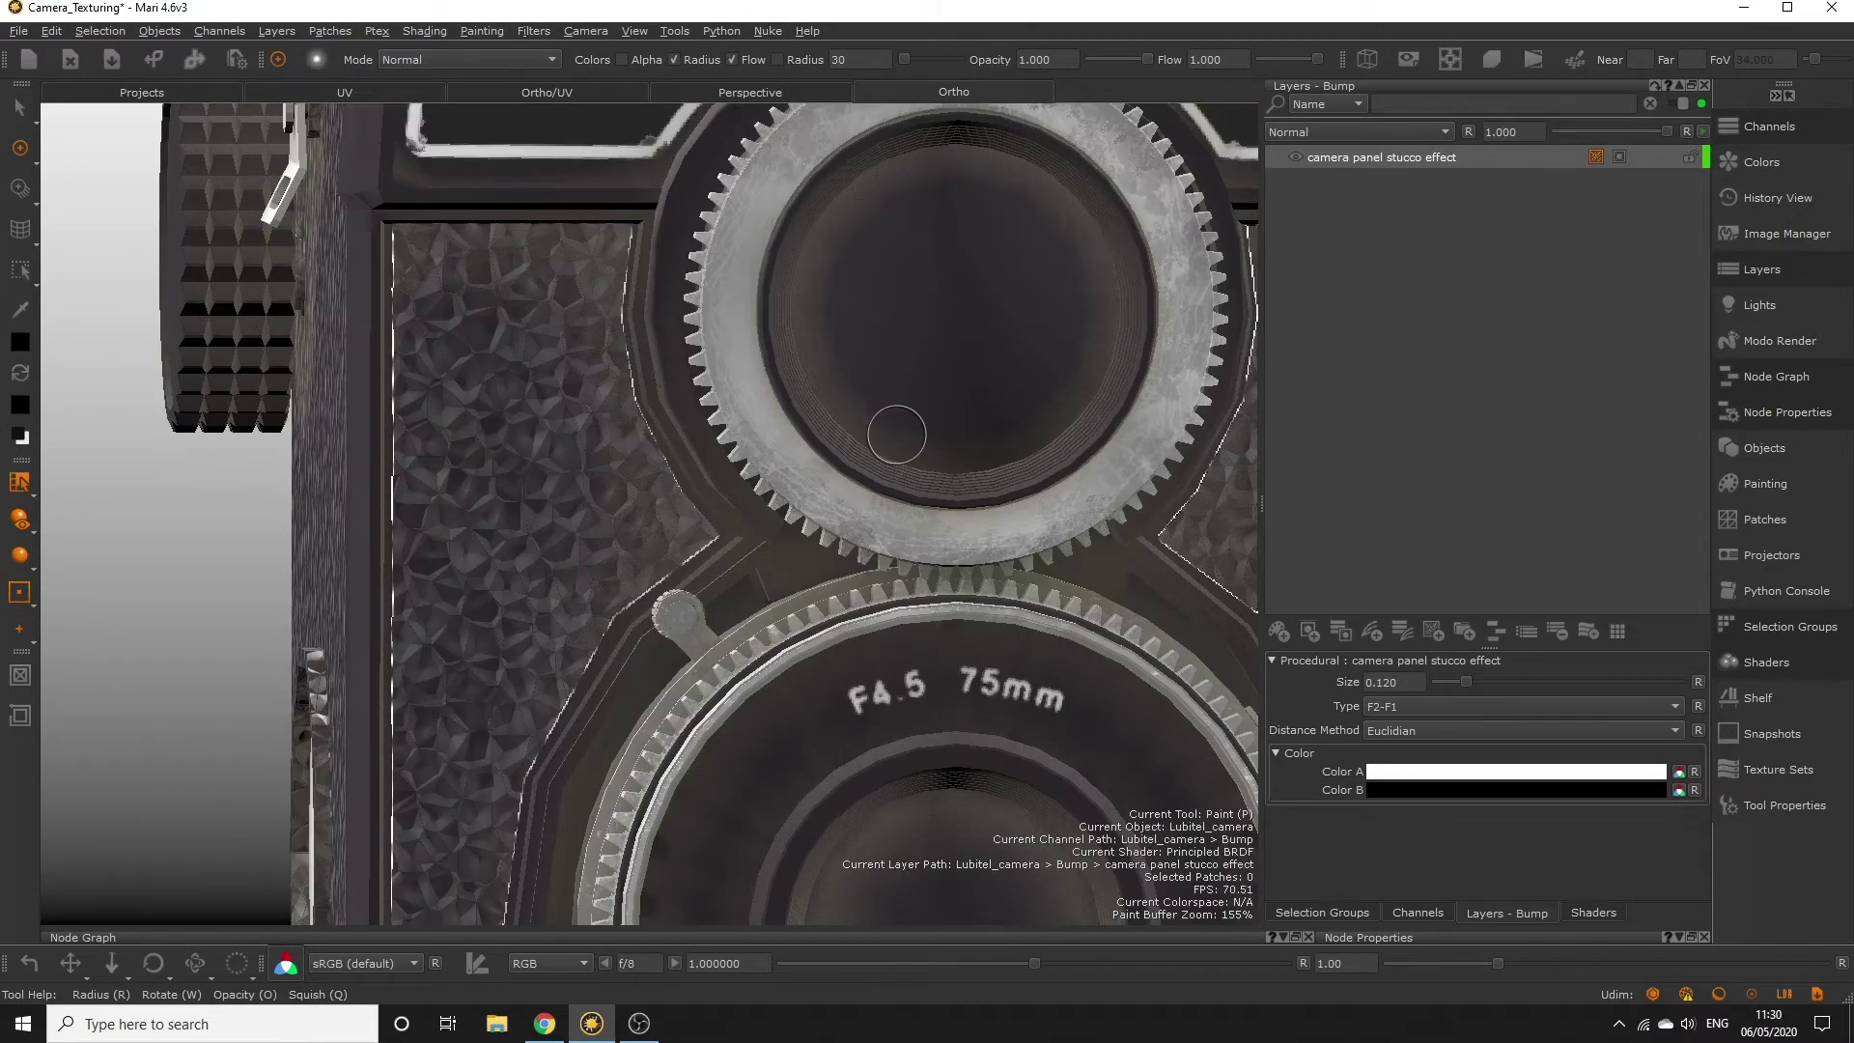
{"action": "scroll", "coordinate": [560, 589], "scroll_direction": "down", "scroll_amount": 5}
Step: Add a Levels adjustment stack to the stucco layer and dock the stack above Layers - Bump
{"action": "left_click", "coordinate": [1407, 277]}
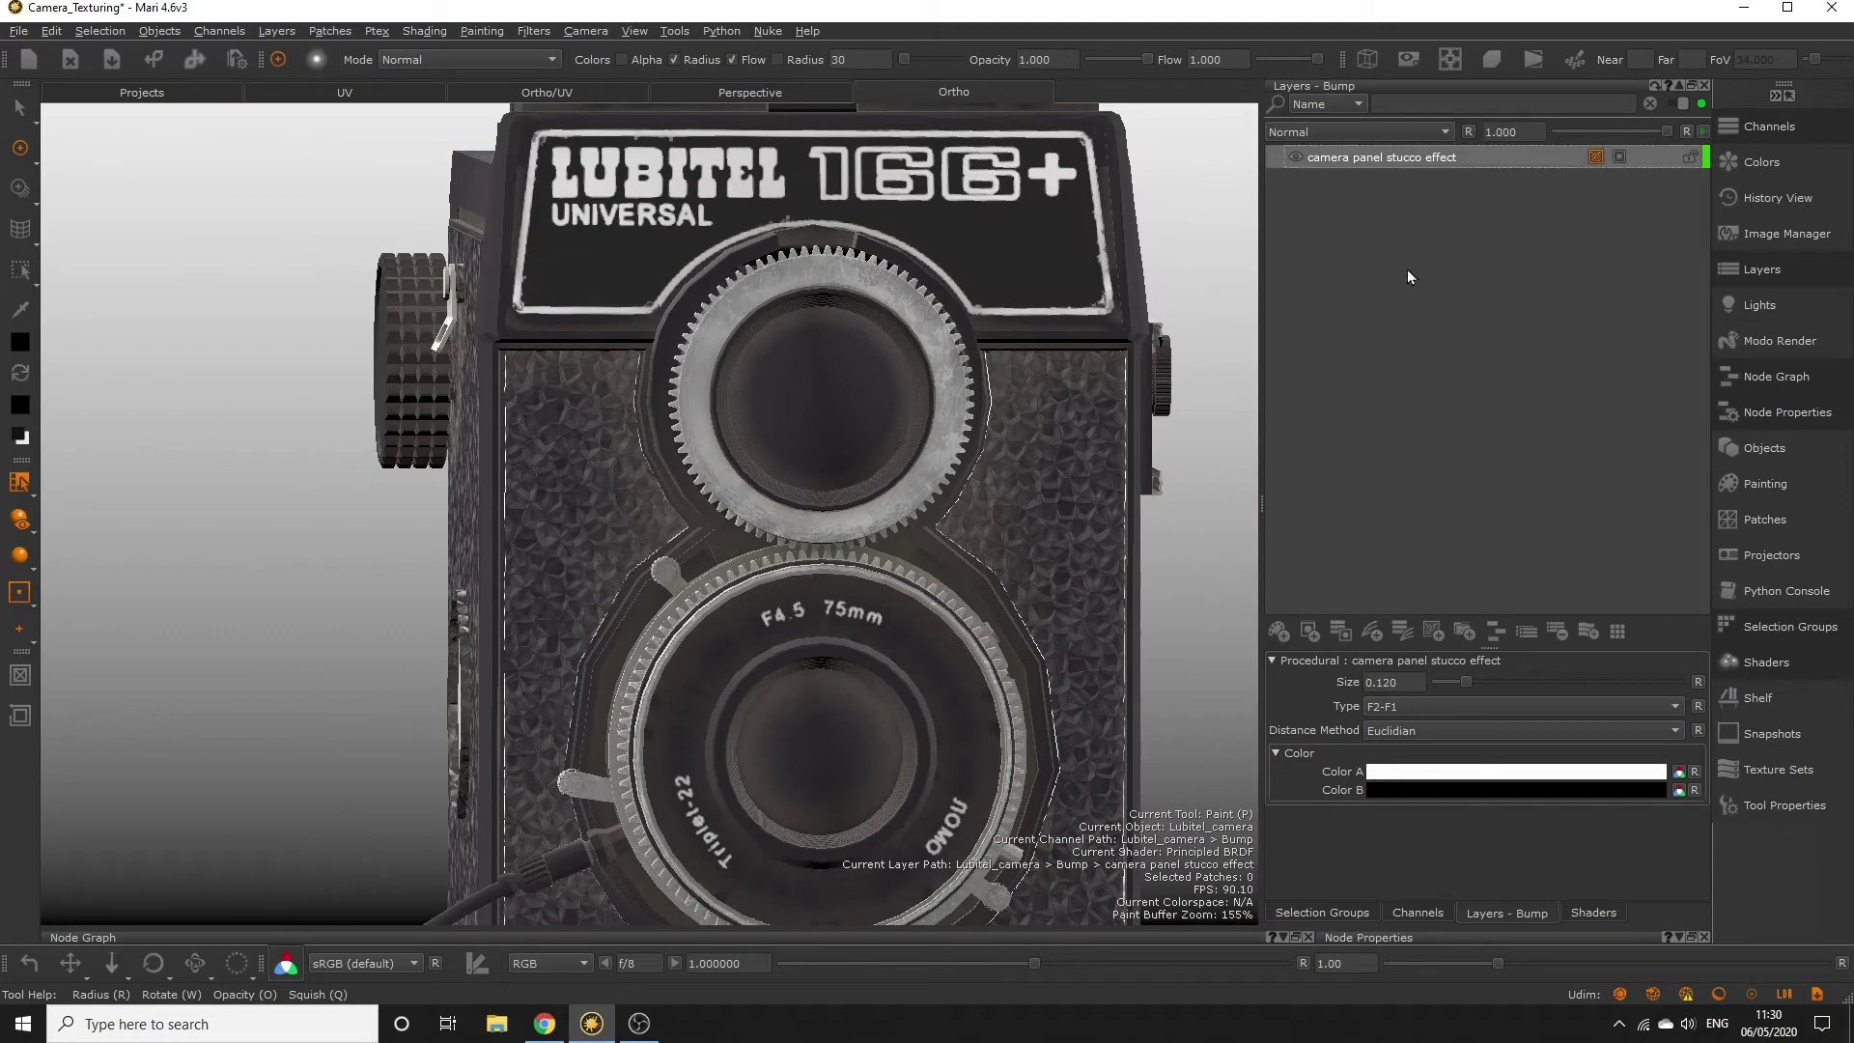
{"action": "right_click", "coordinate": [1346, 155]}
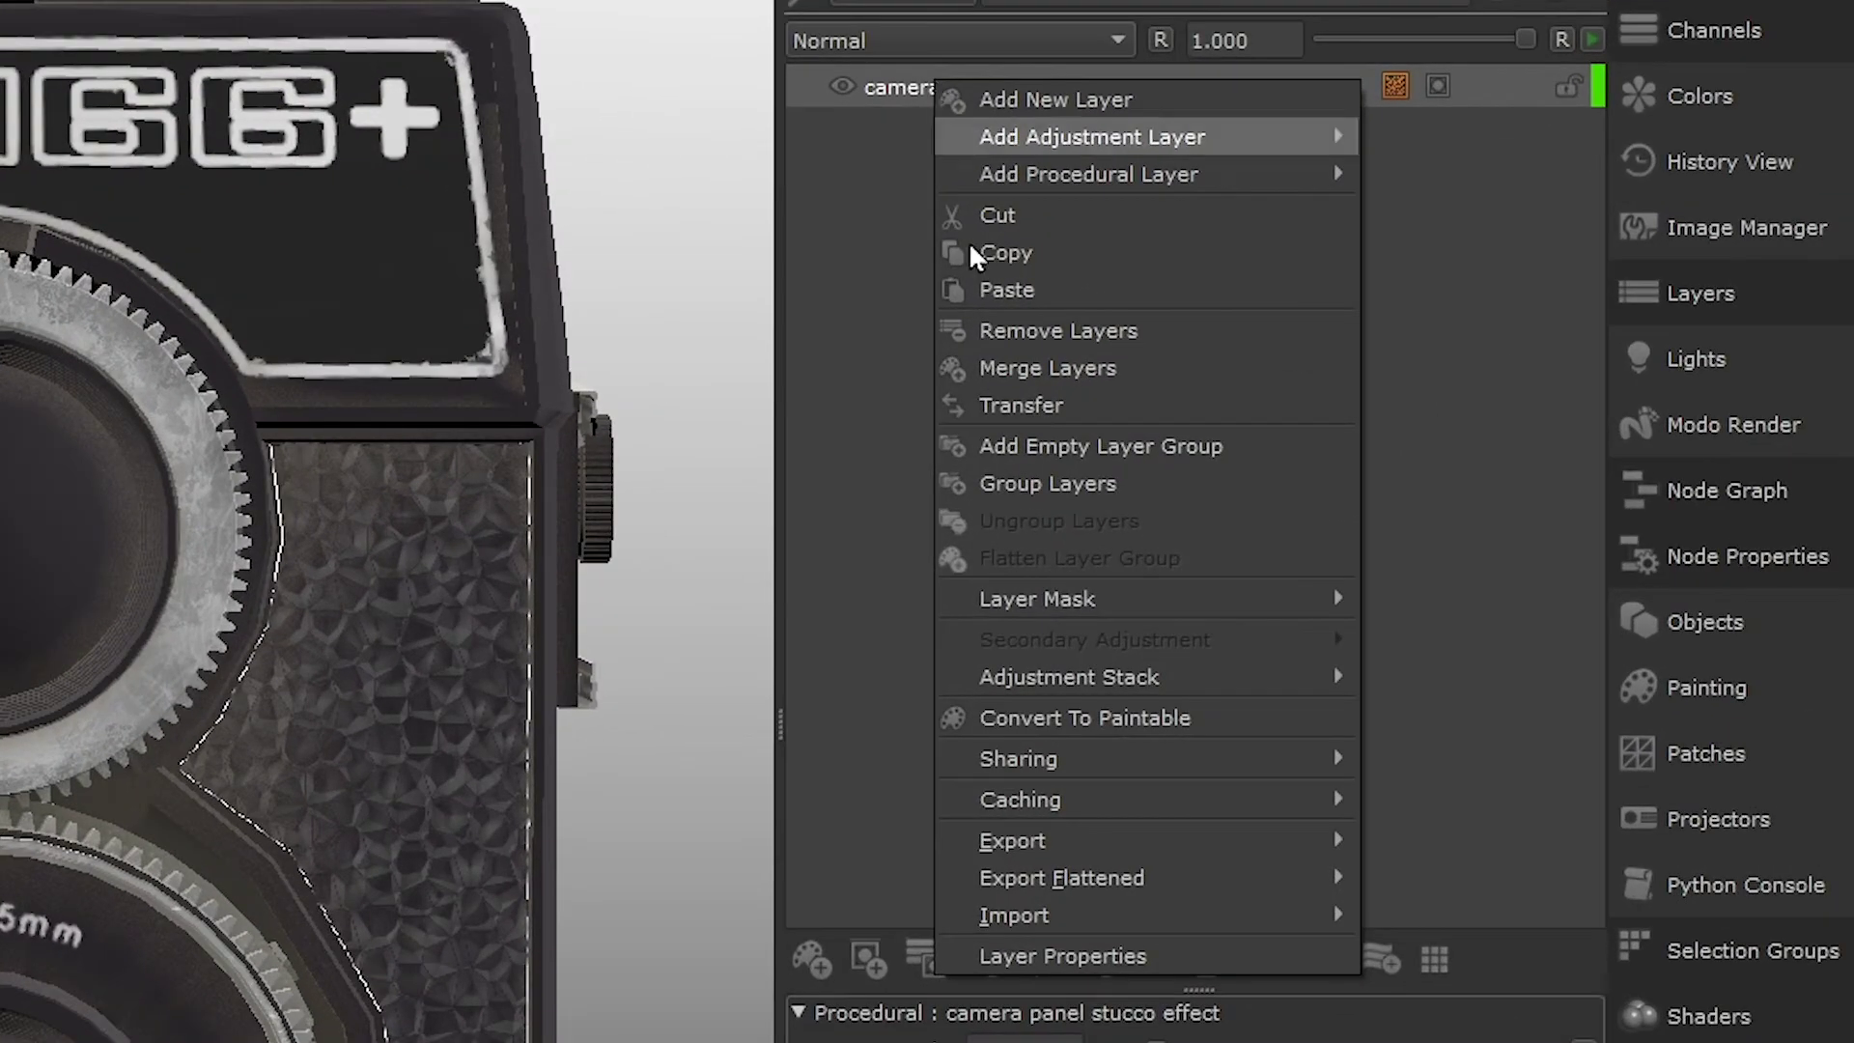
{"action": "mouse_move", "coordinate": [1014, 676]}
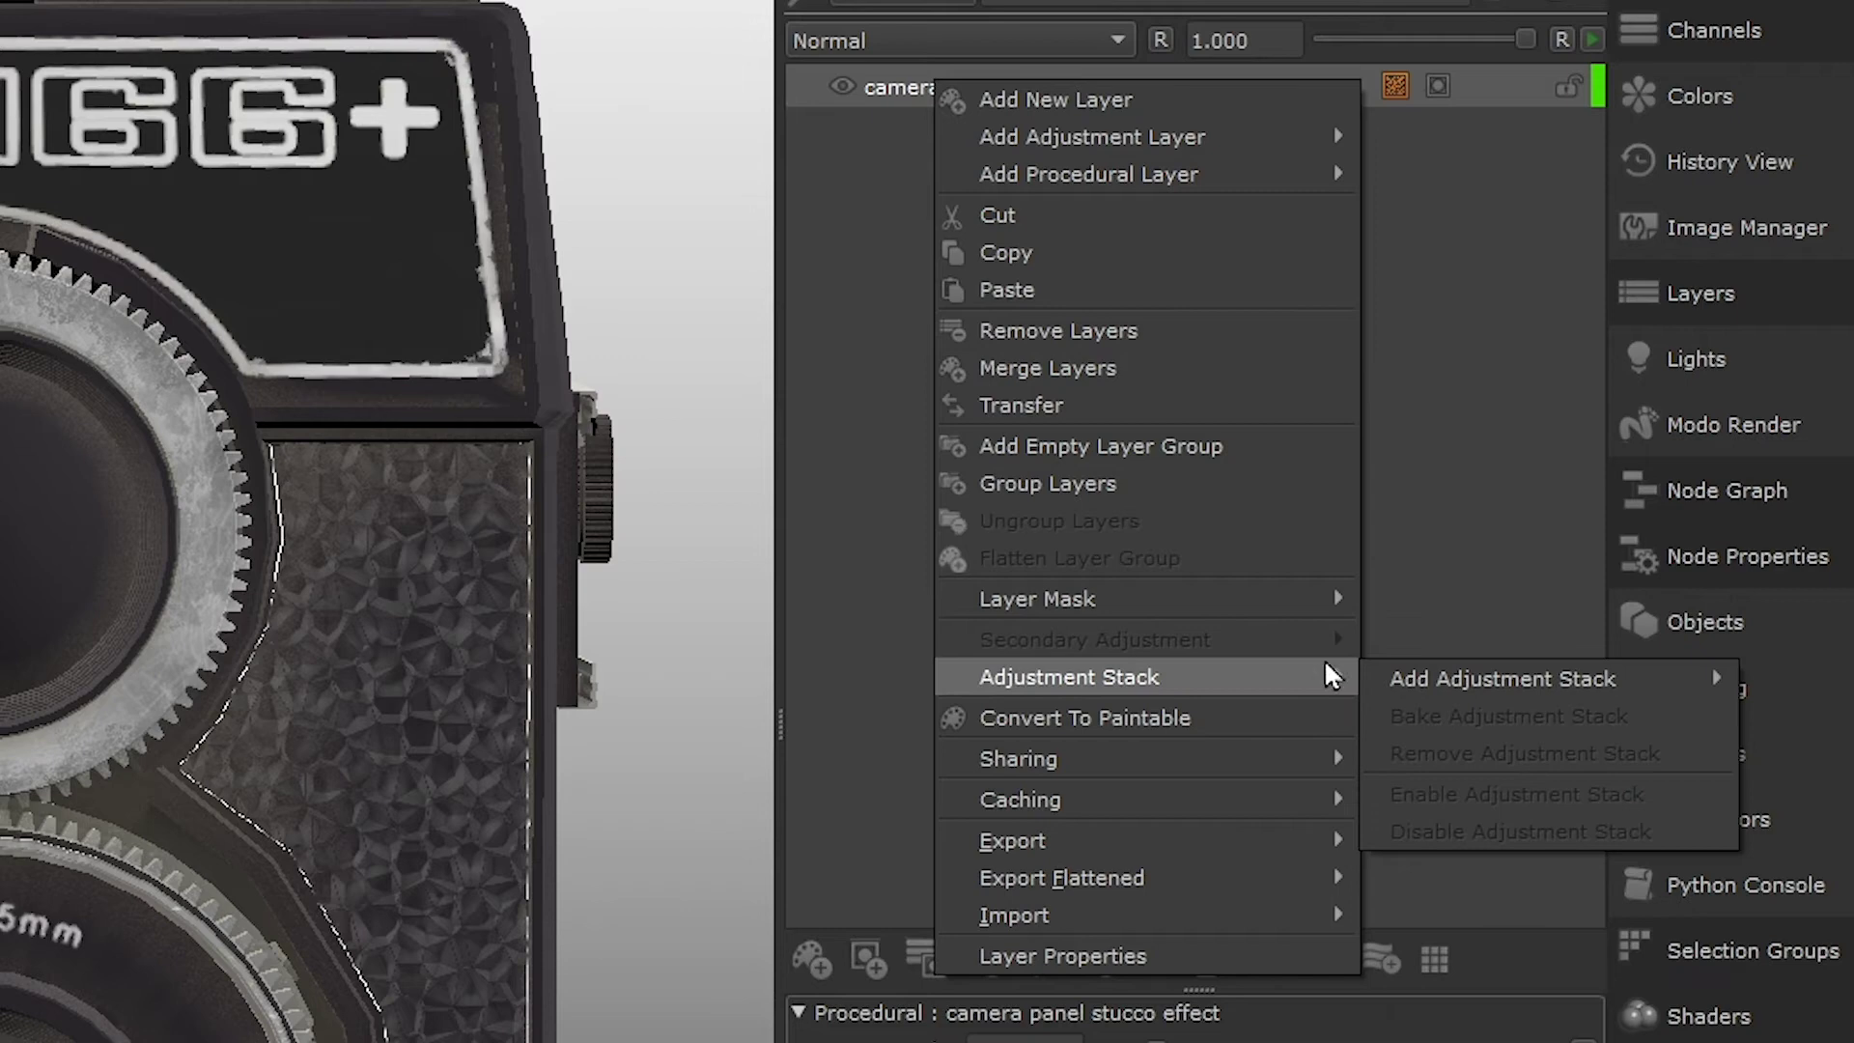
{"action": "mouse_move", "coordinate": [1493, 682]}
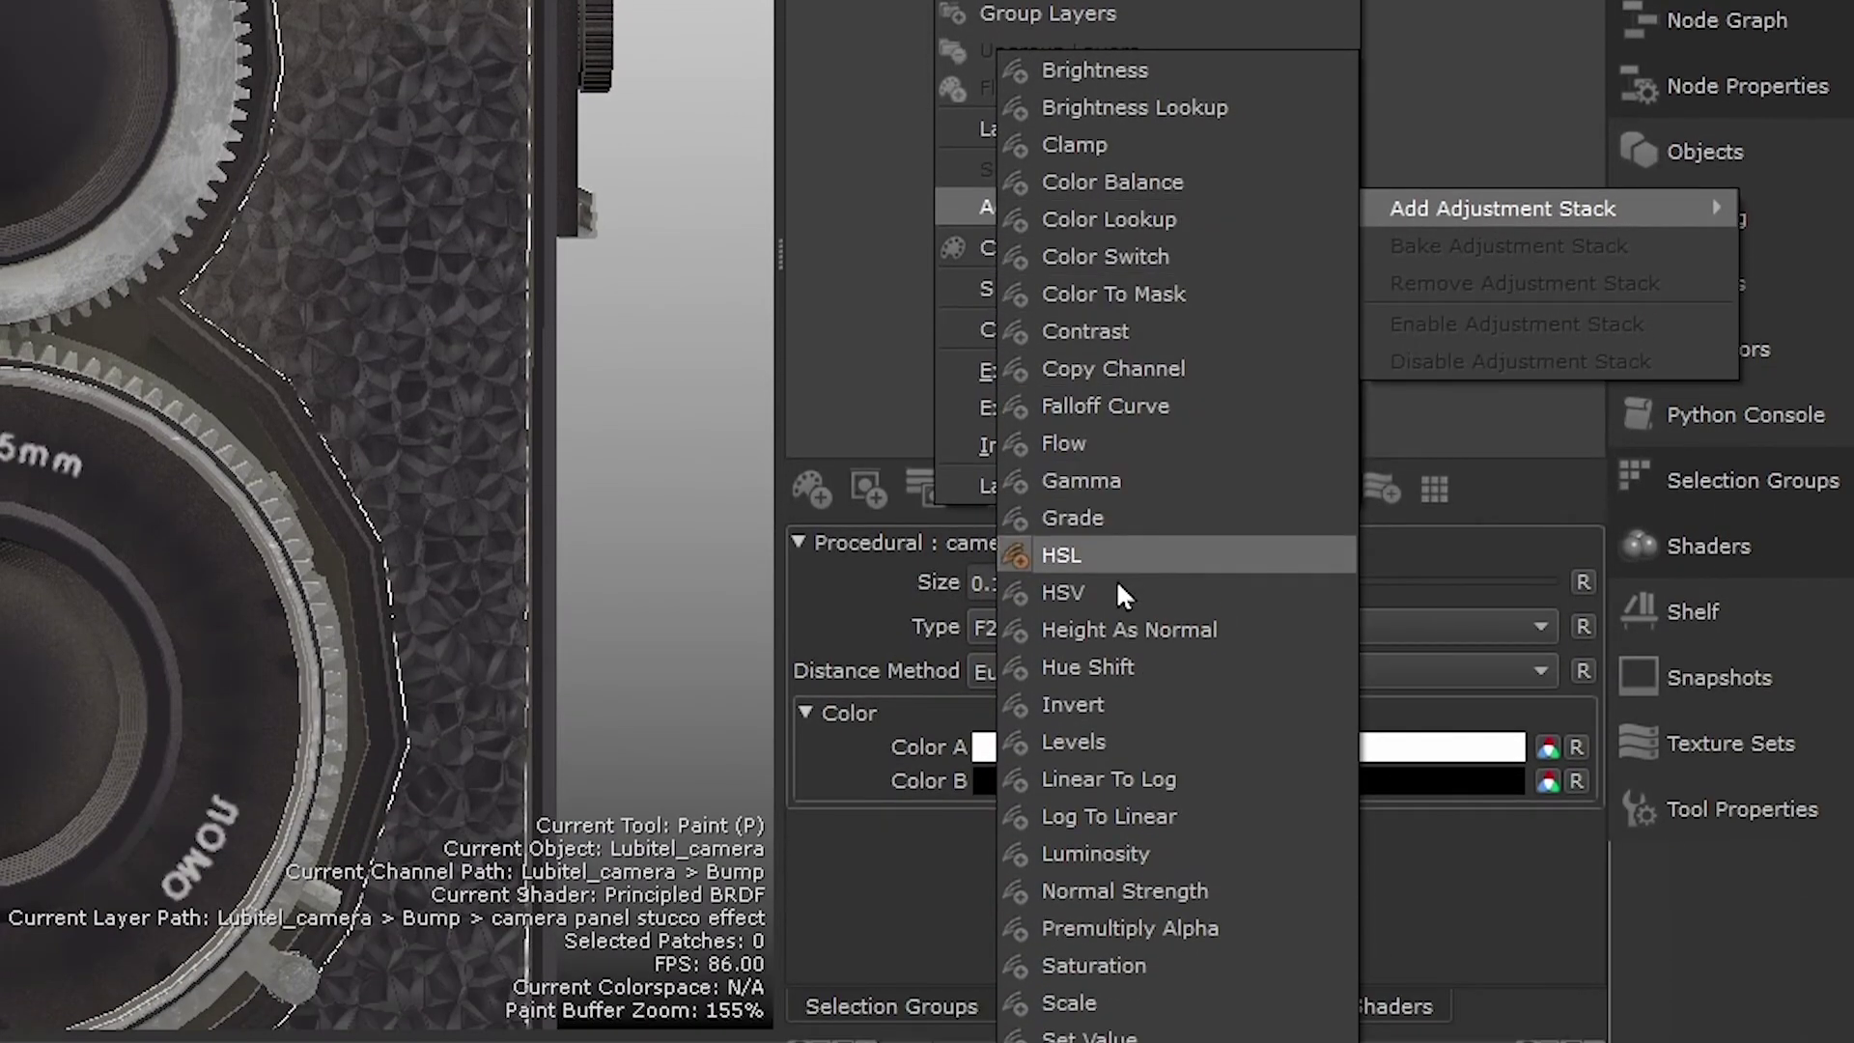
{"action": "left_click", "coordinate": [1144, 744]}
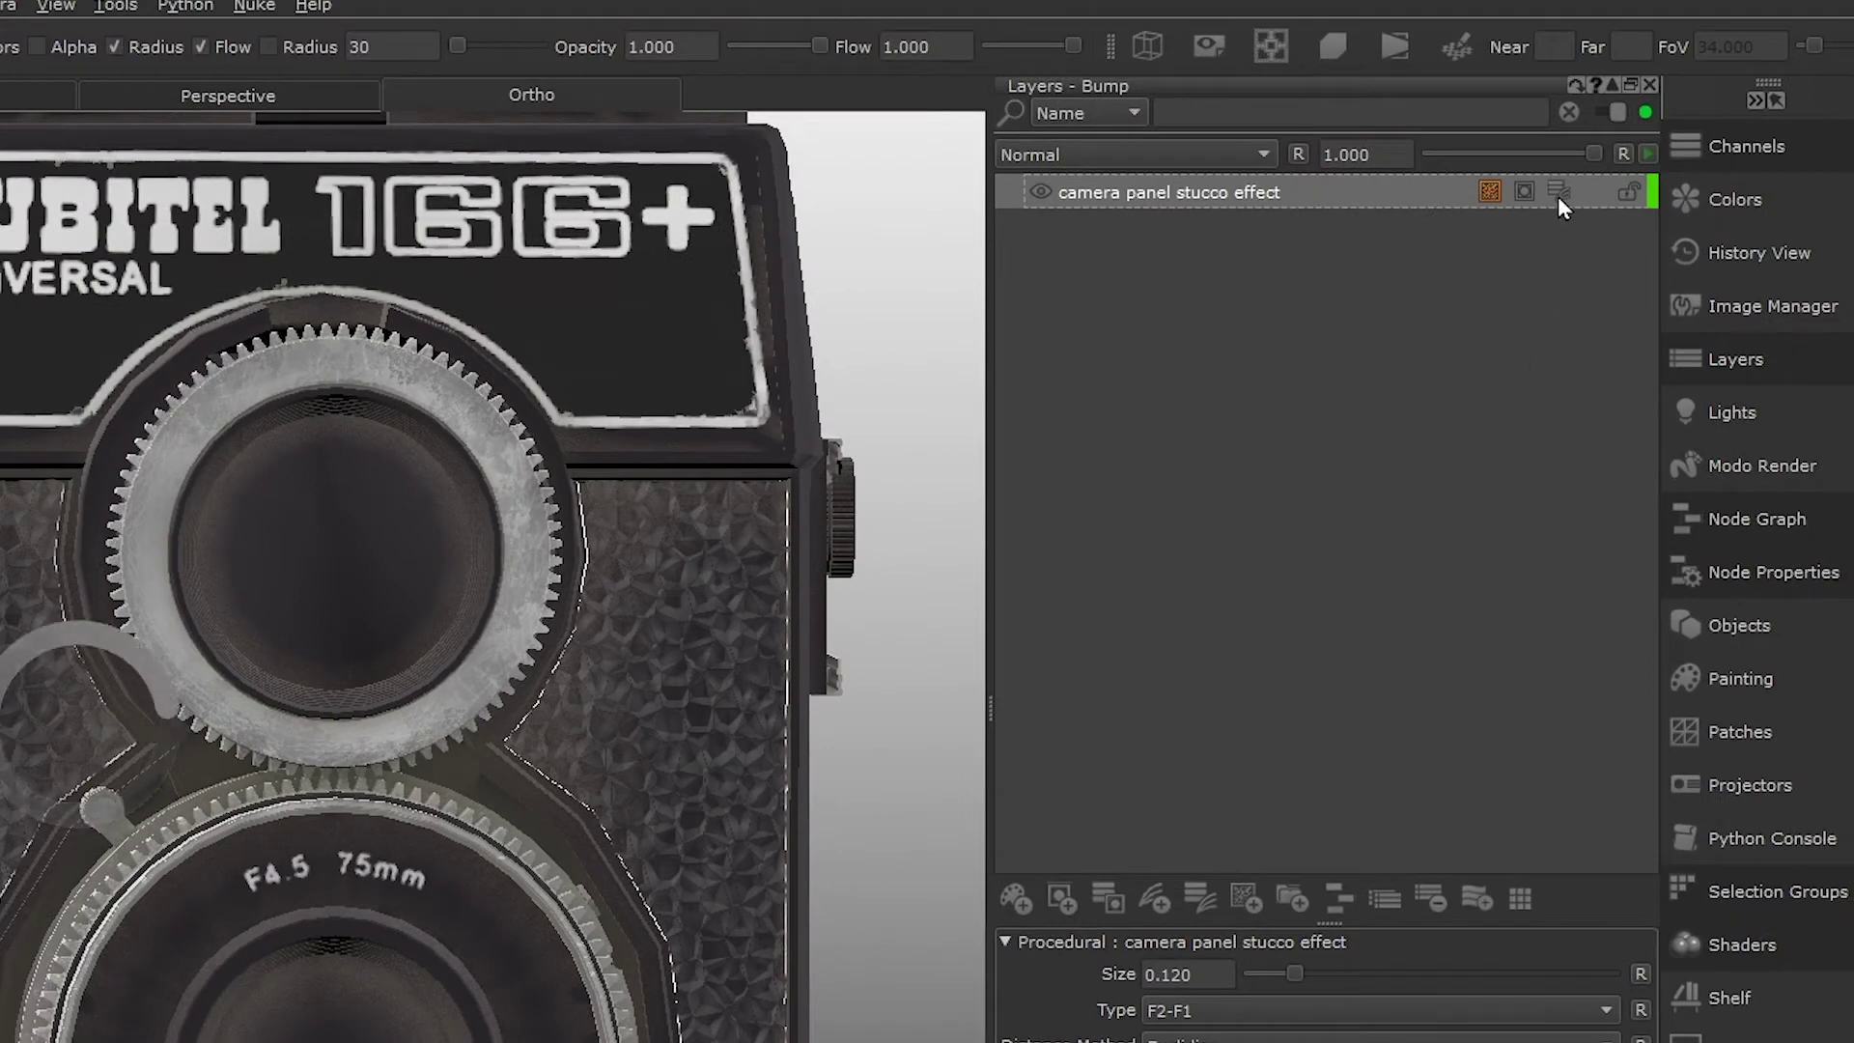
{"action": "left_click", "coordinate": [1559, 192]}
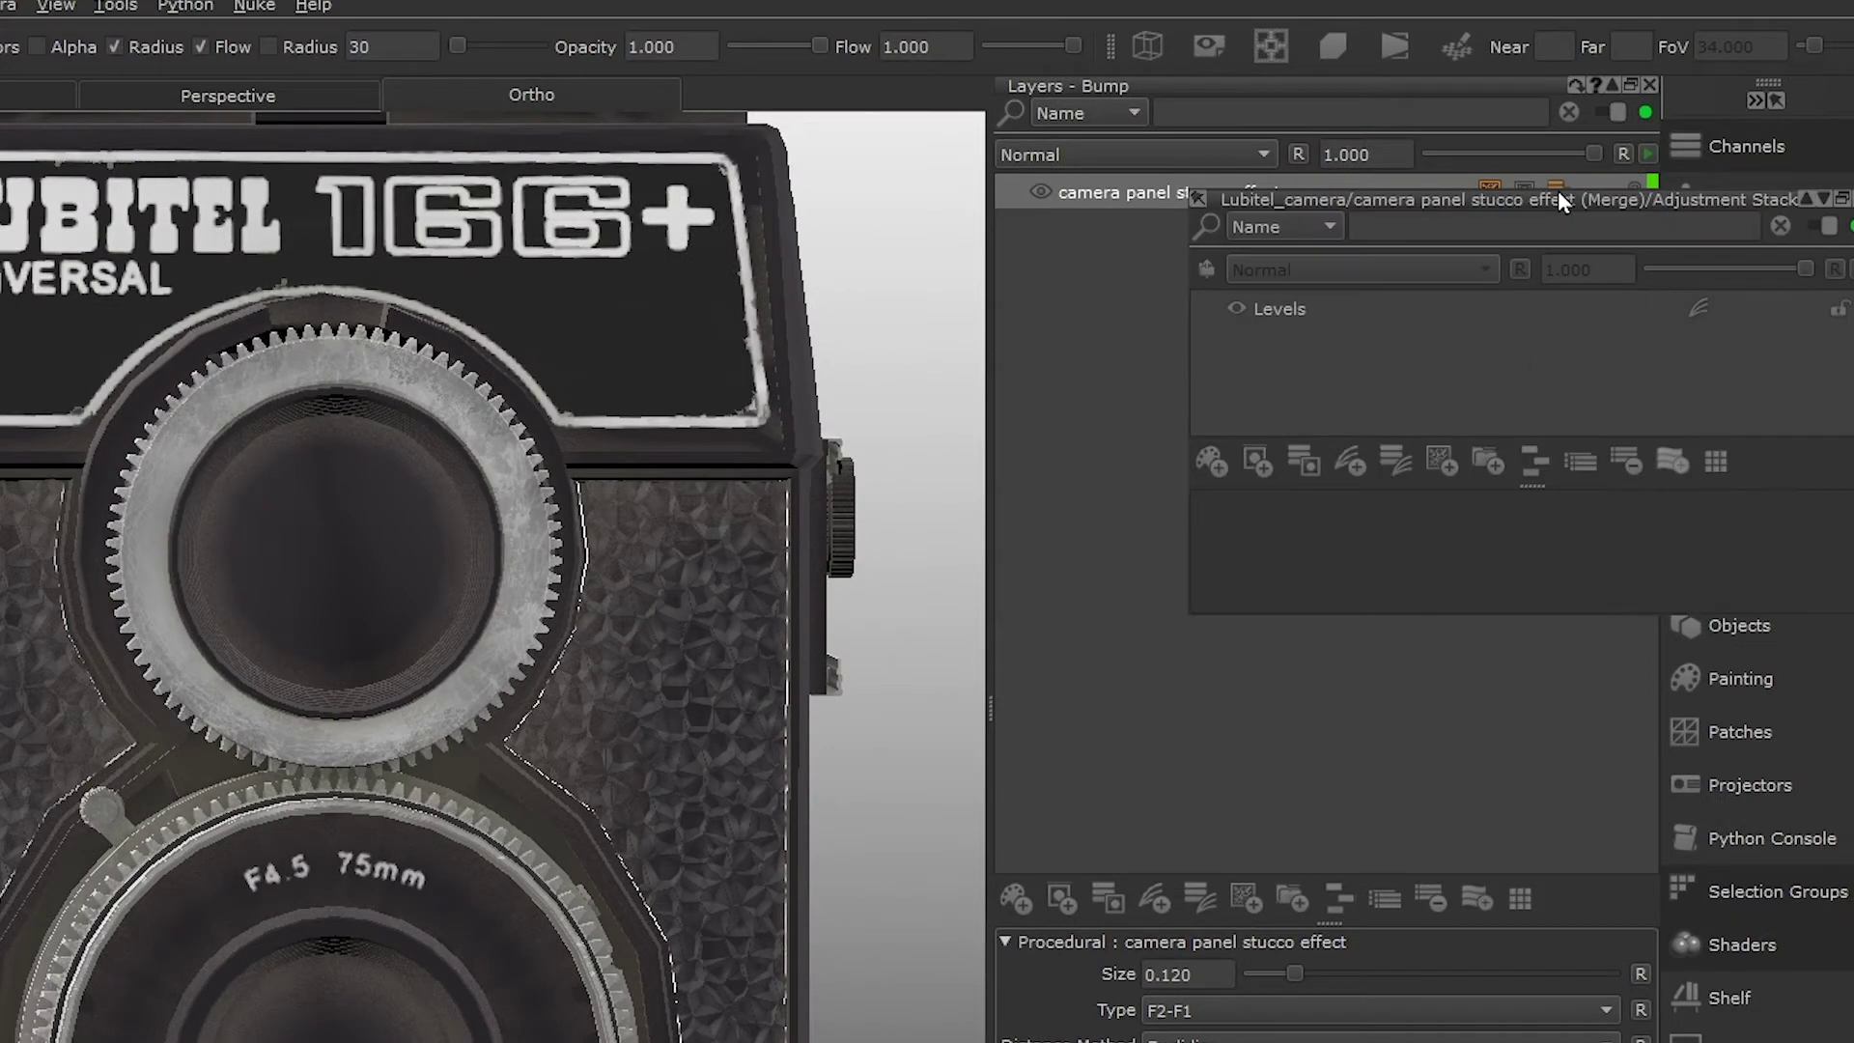
{"action": "left_click_drag", "start_coordinate": [1559, 205], "coordinate": [1316, 176]}
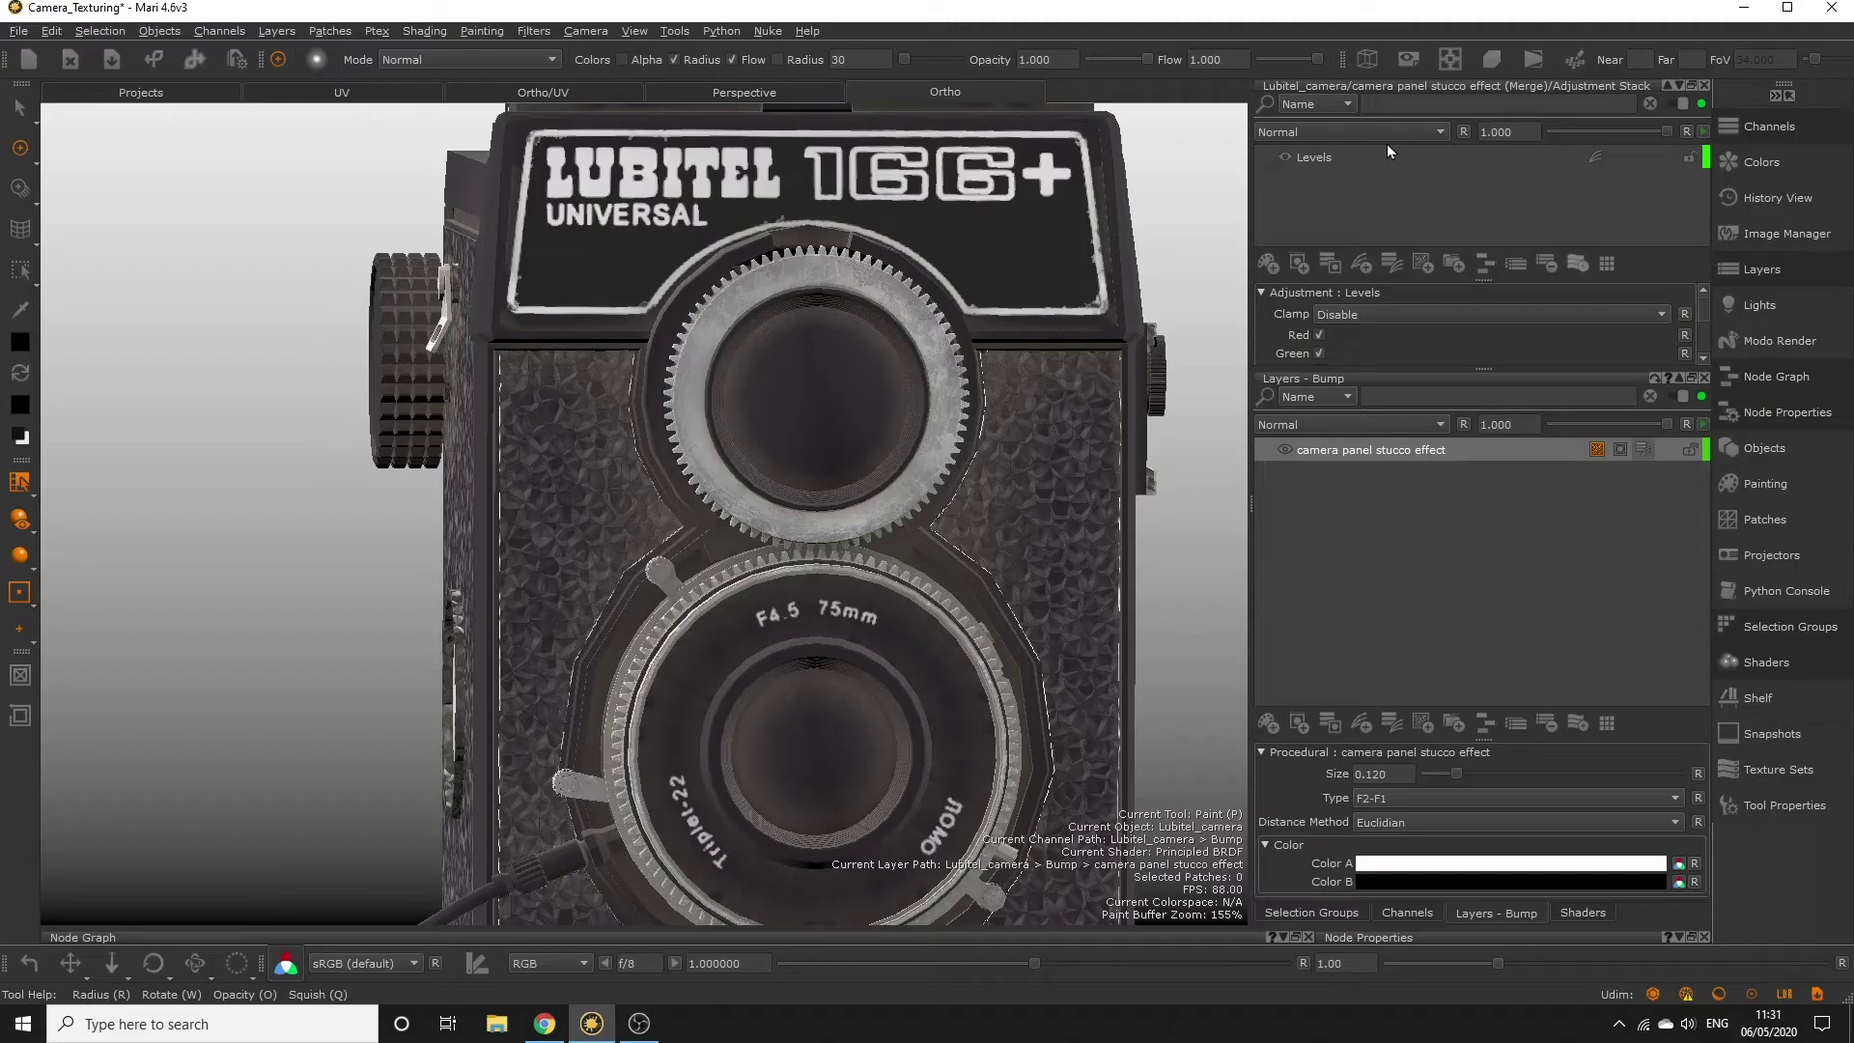
Step: Show the Levels settings and view the Bump channel alone in the viewport
{"action": "left_click", "coordinate": [1171, 191]}
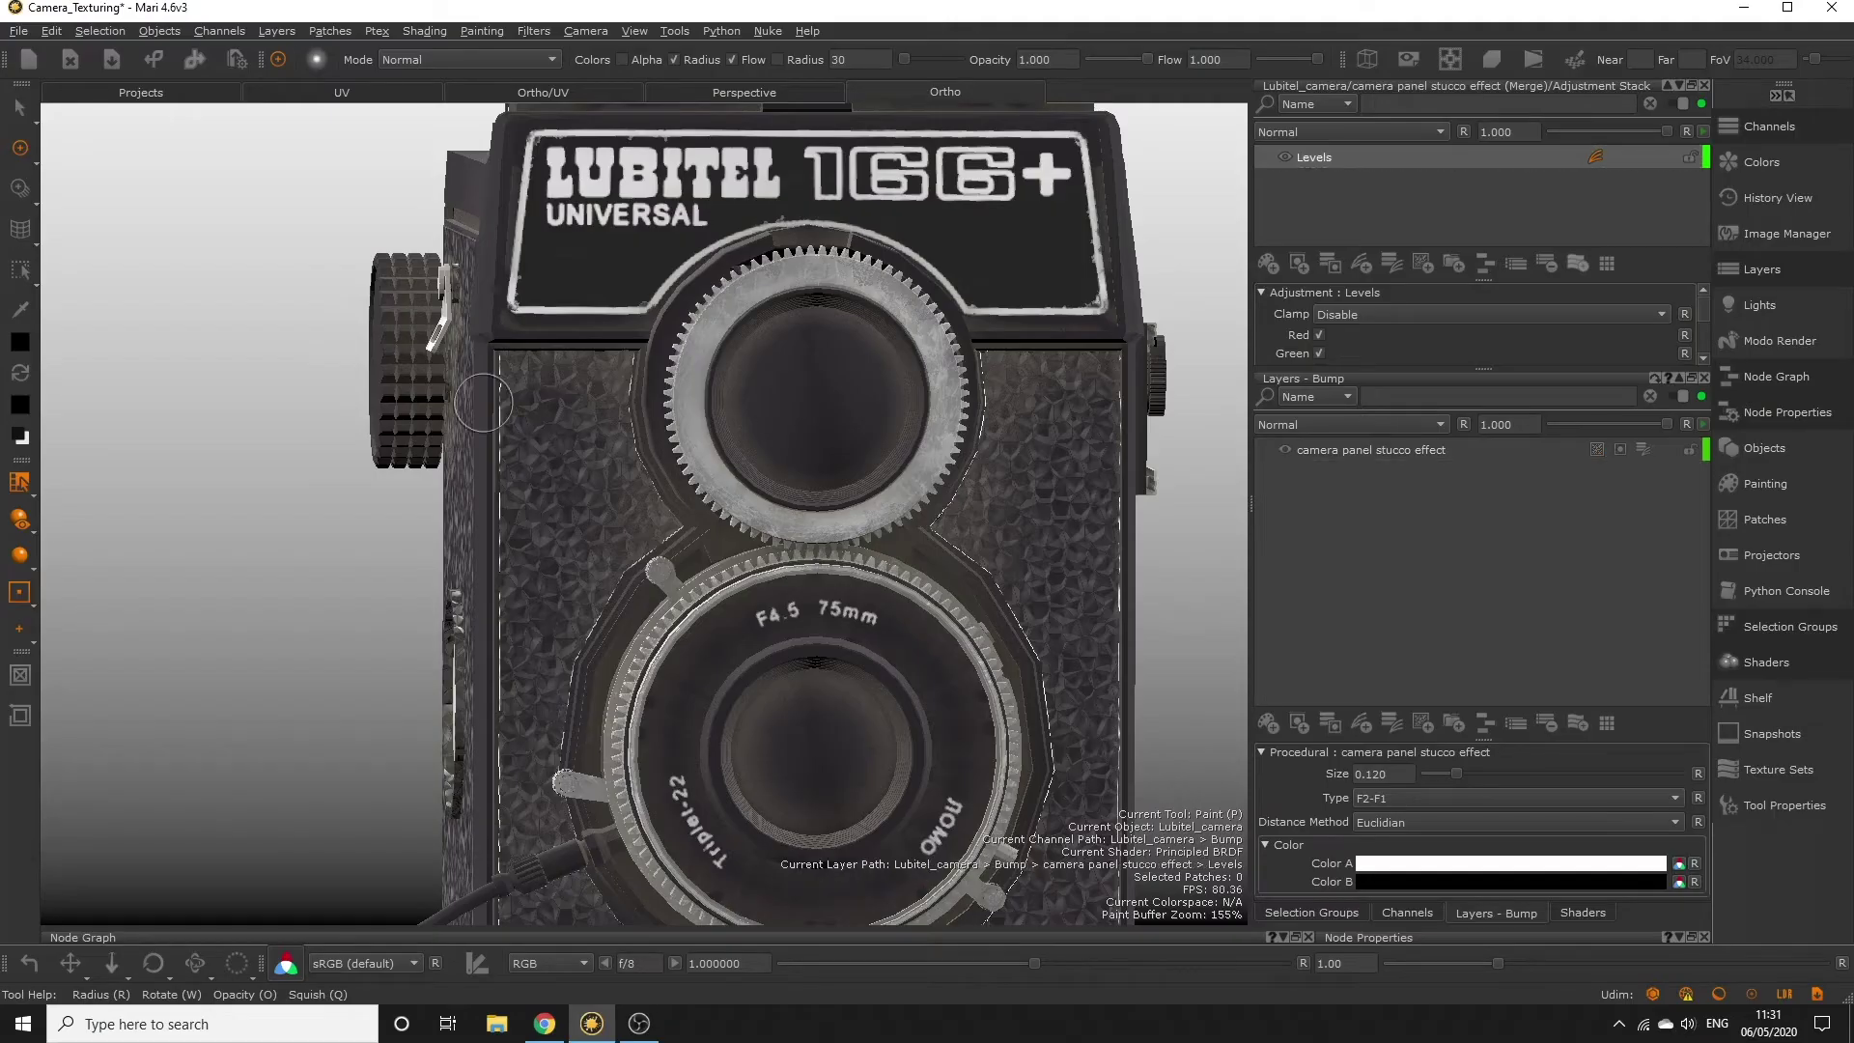
{"action": "right_click", "coordinate": [464, 346]}
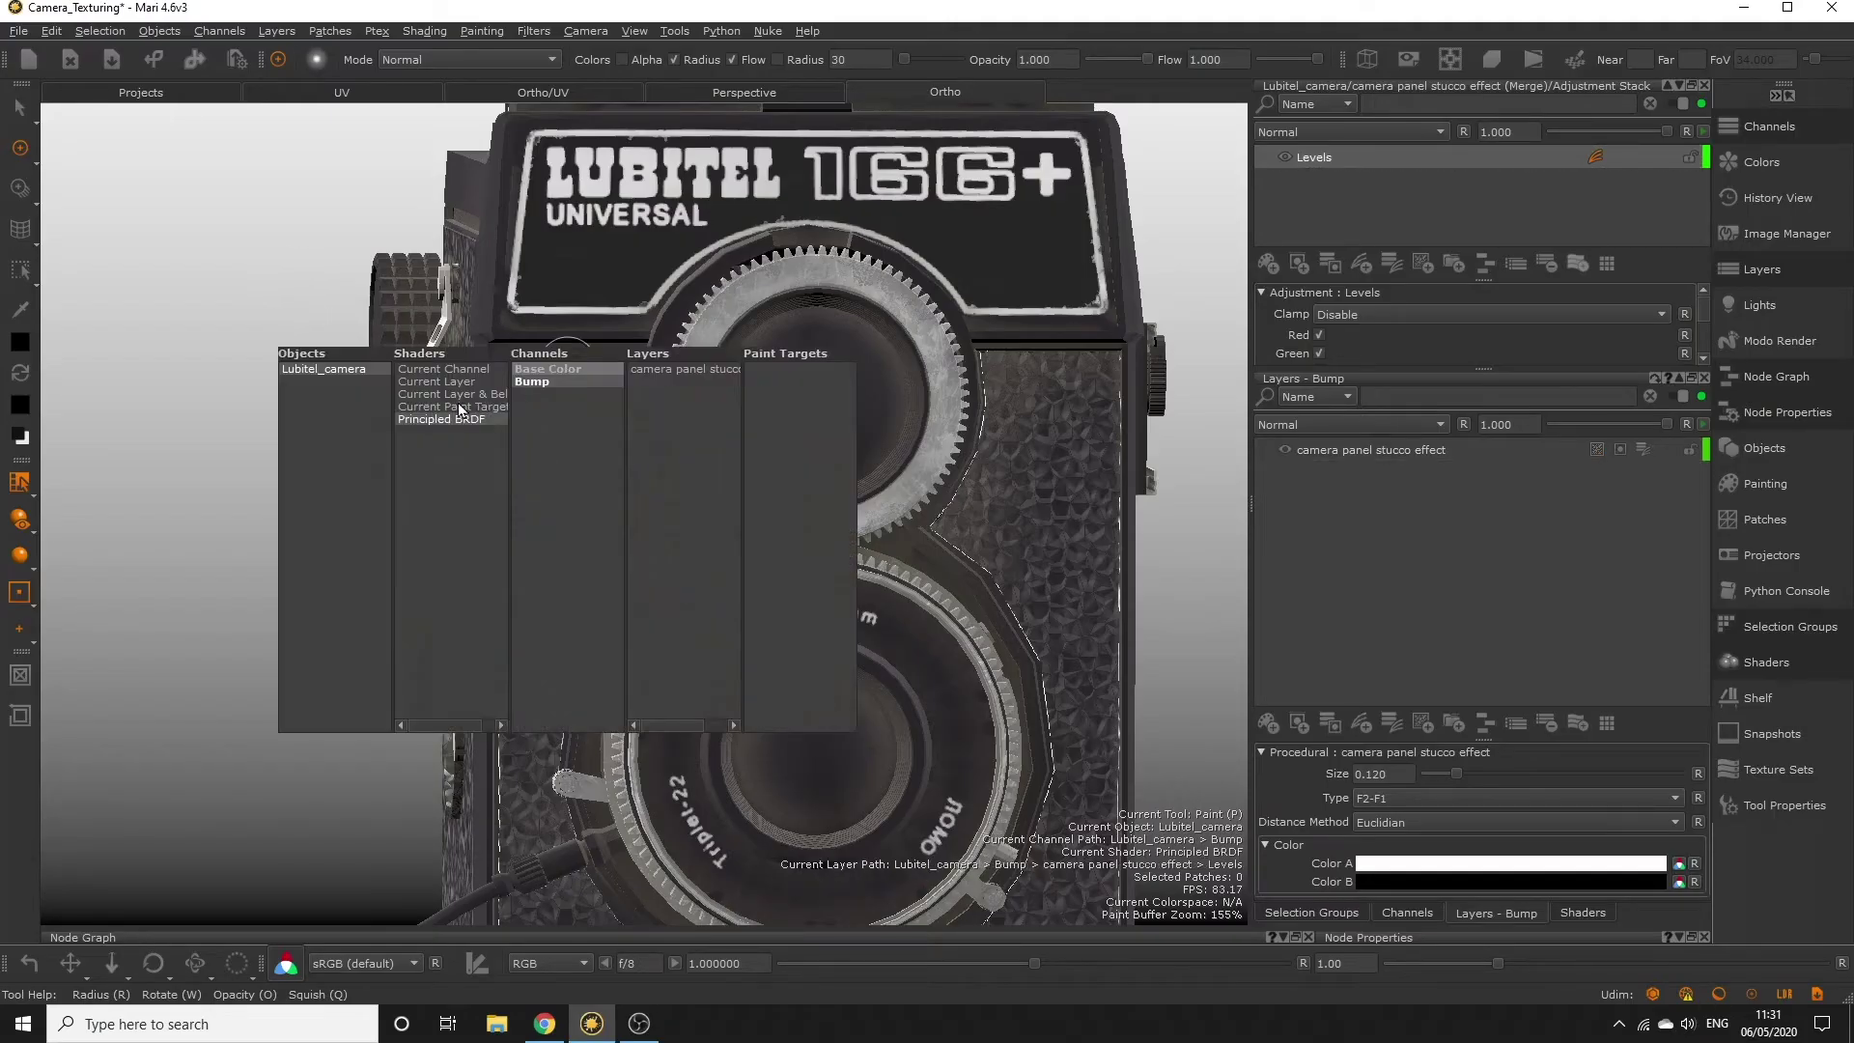
{"action": "left_click", "coordinate": [459, 409]}
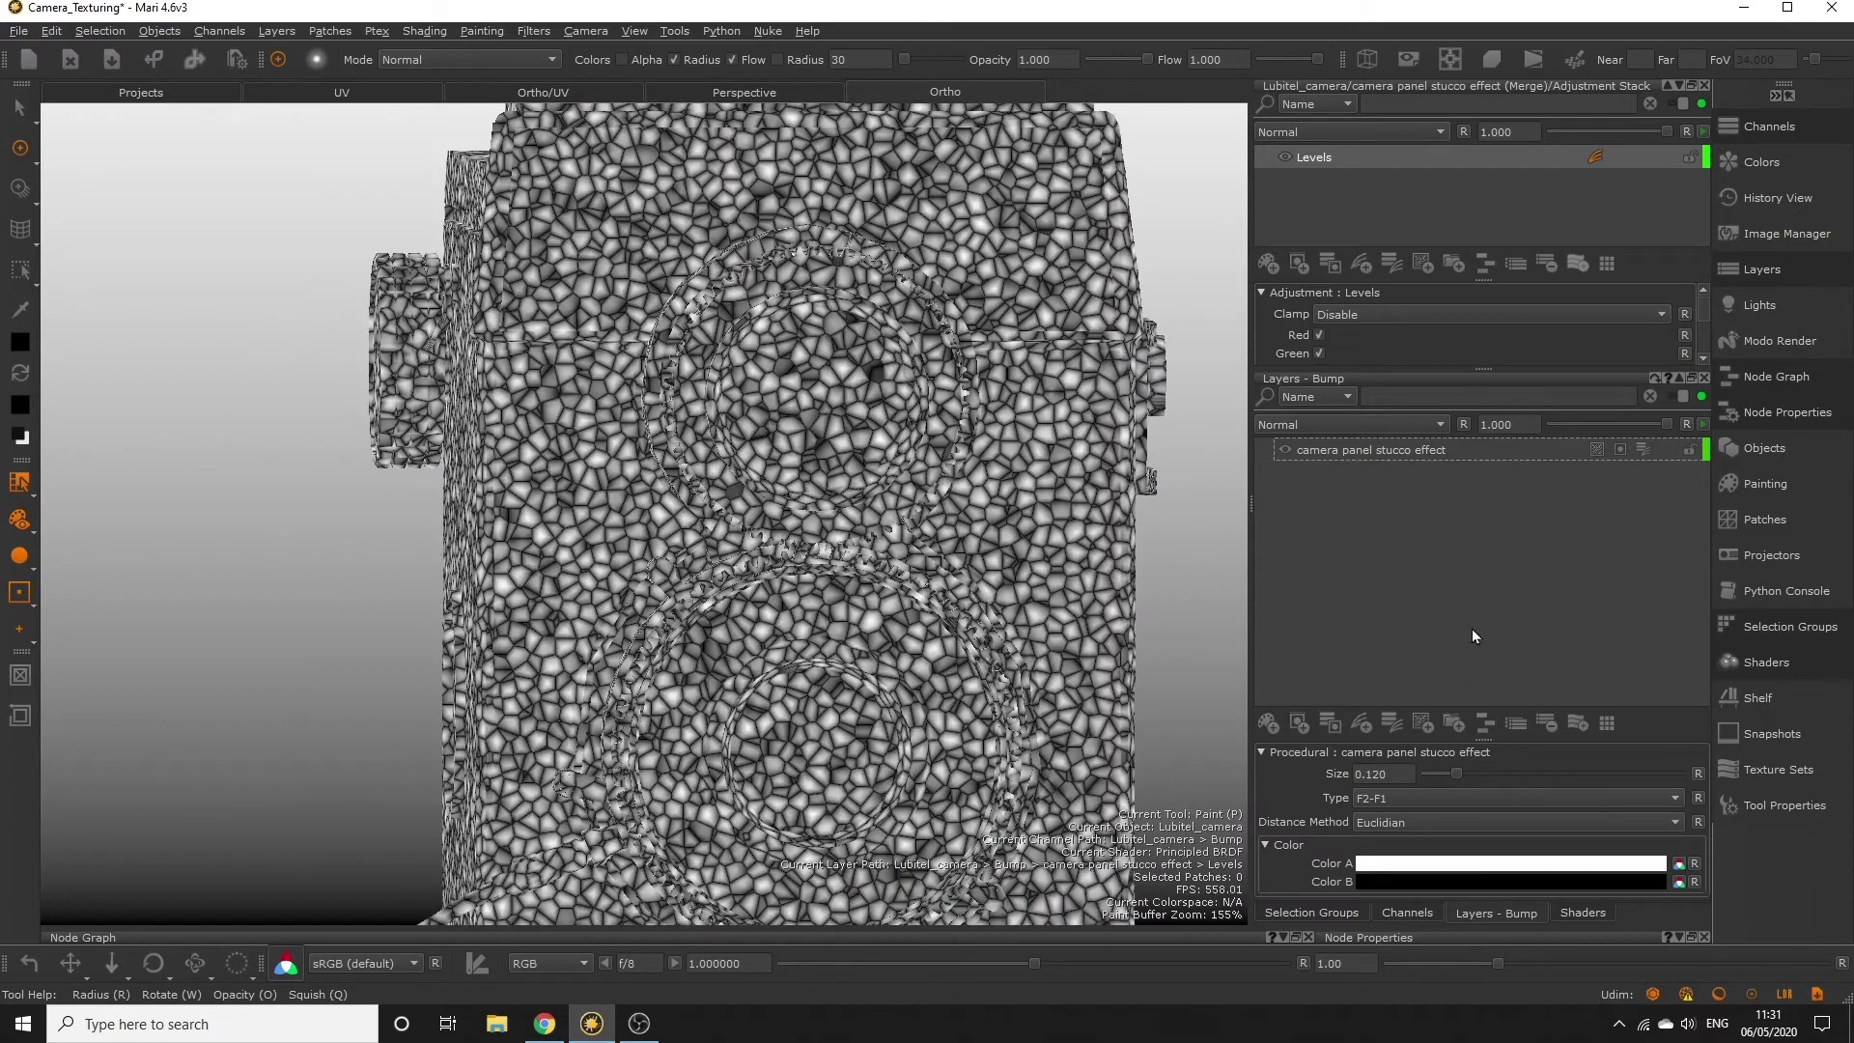
Step: Enlarge the Levels panel and set input Black to 0.150 and Mid to 0.307
{"action": "scroll", "coordinate": [1700, 302], "scroll_direction": "down", "scroll_amount": 1}
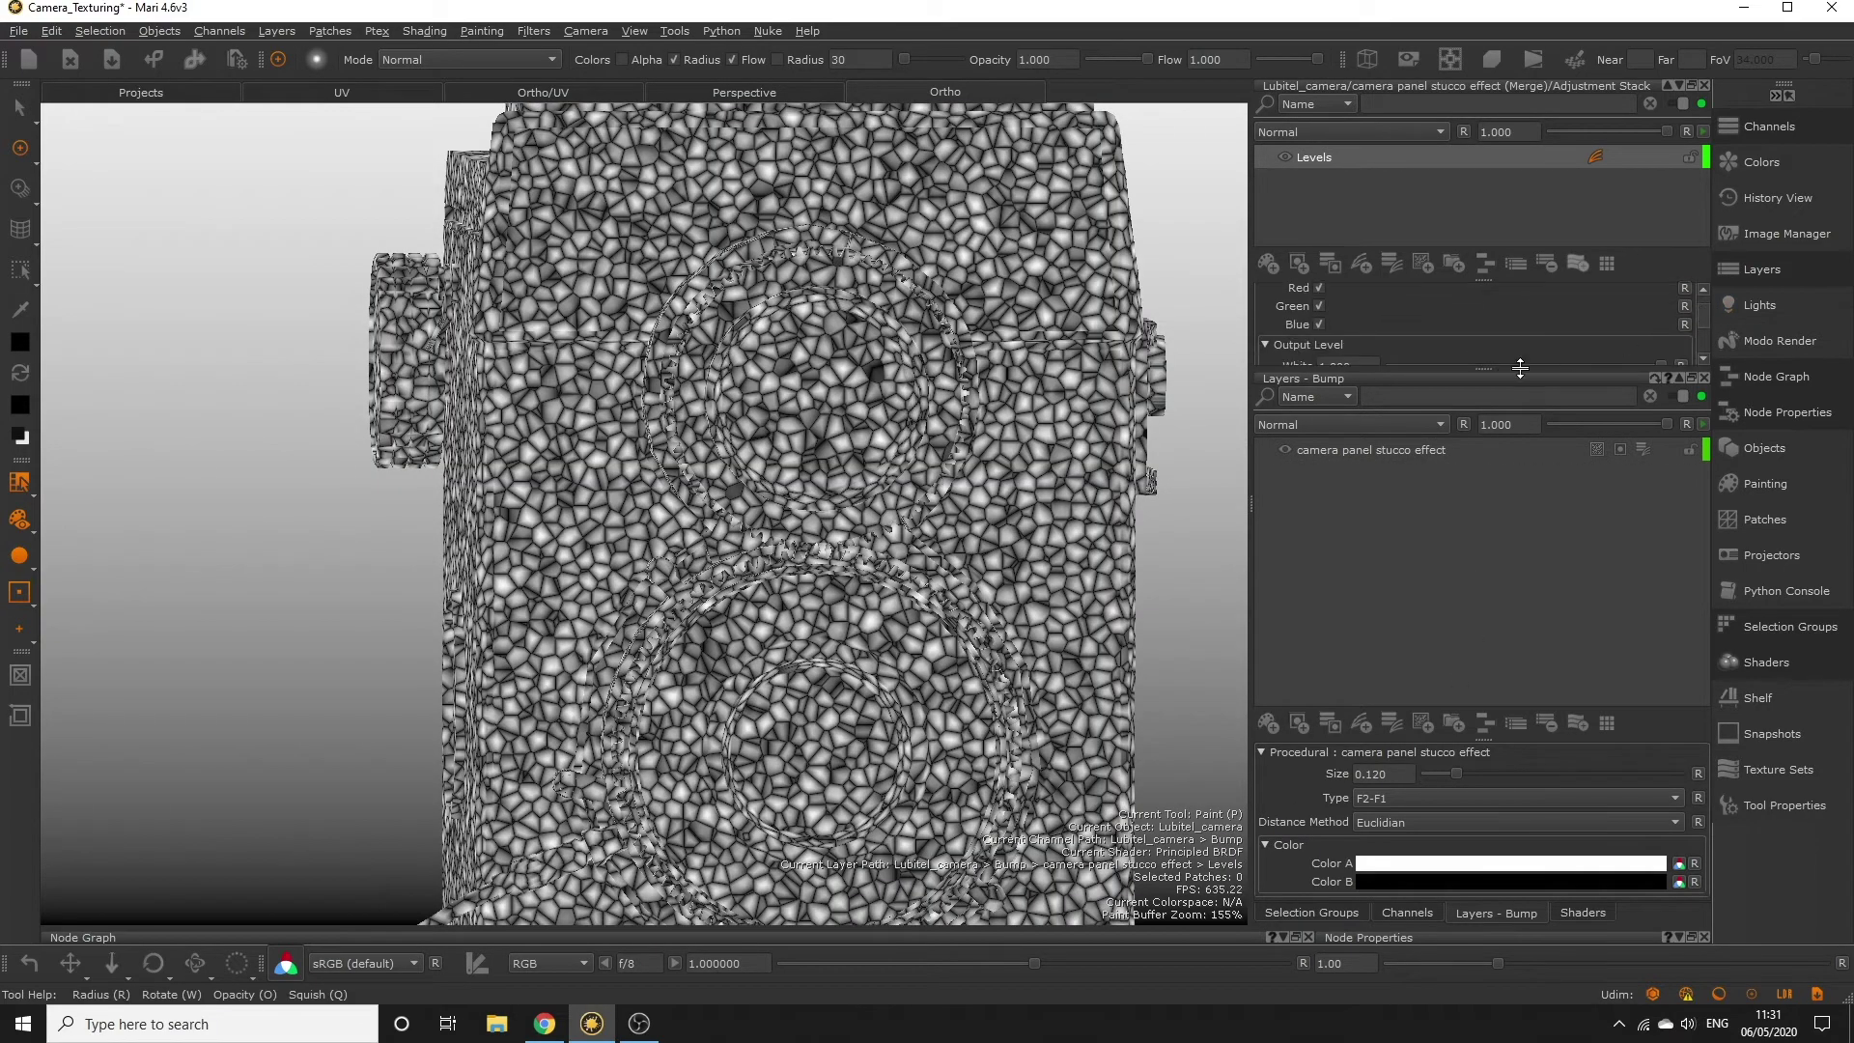
{"action": "left_click_drag", "start_coordinate": [1483, 372], "coordinate": [1485, 539]}
{"action": "left_click_drag", "start_coordinate": [1276, 550], "coordinate": [1277, 563]}
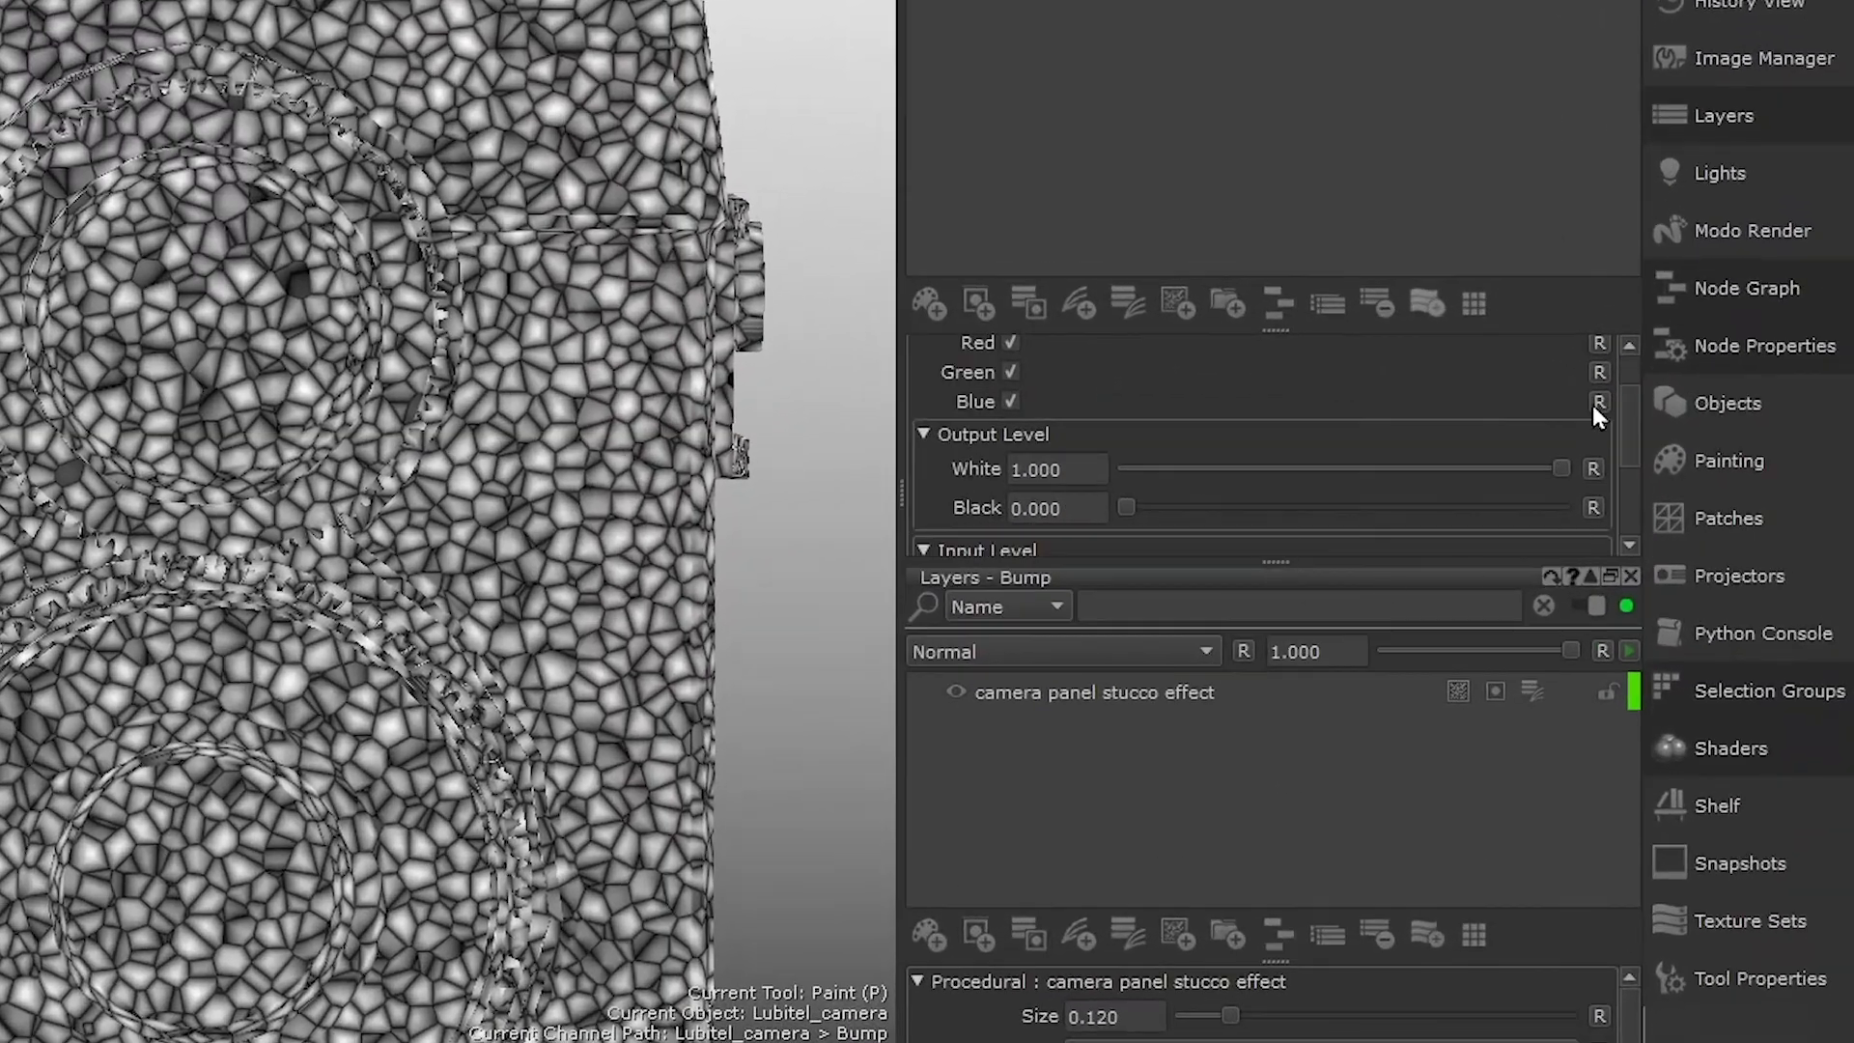
{"action": "left_click_drag", "start_coordinate": [1625, 418], "coordinate": [1642, 501]}
{"action": "left_click_drag", "start_coordinate": [1126, 525], "coordinate": [1194, 531]}
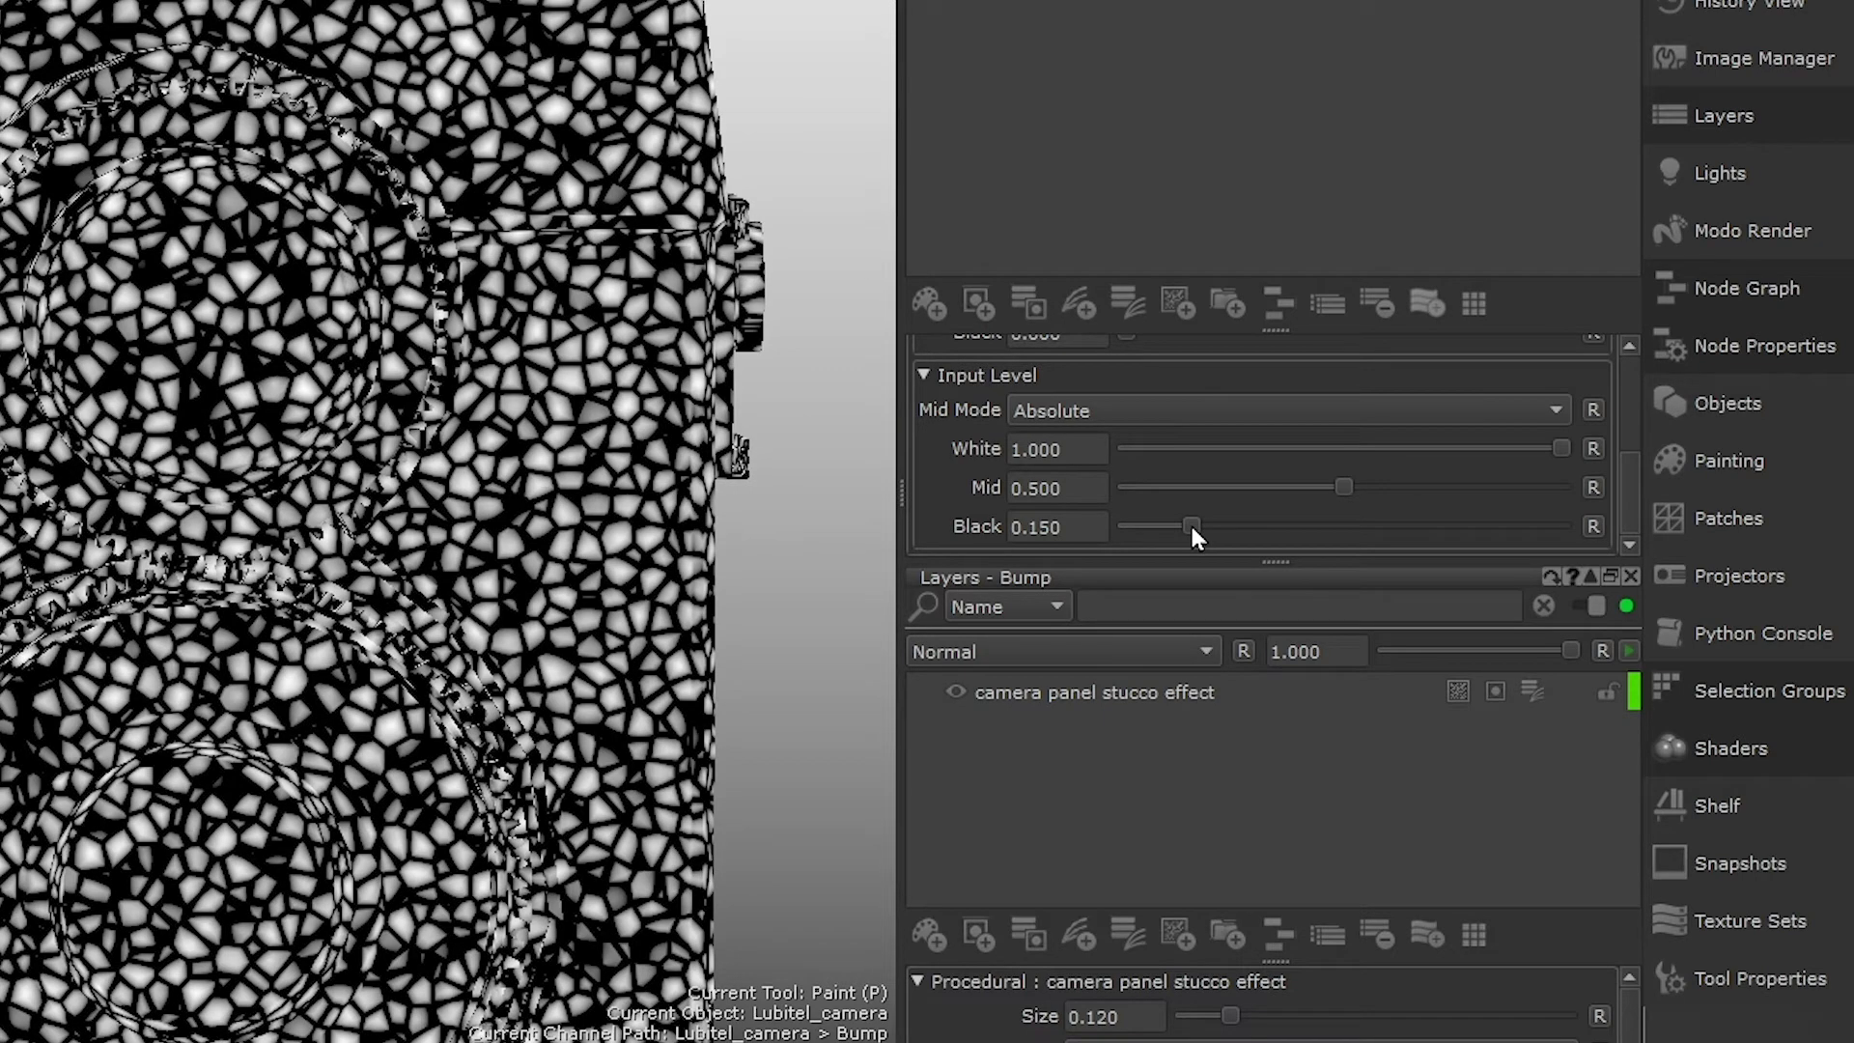
{"action": "left_click_drag", "start_coordinate": [1340, 487], "coordinate": [1254, 495]}
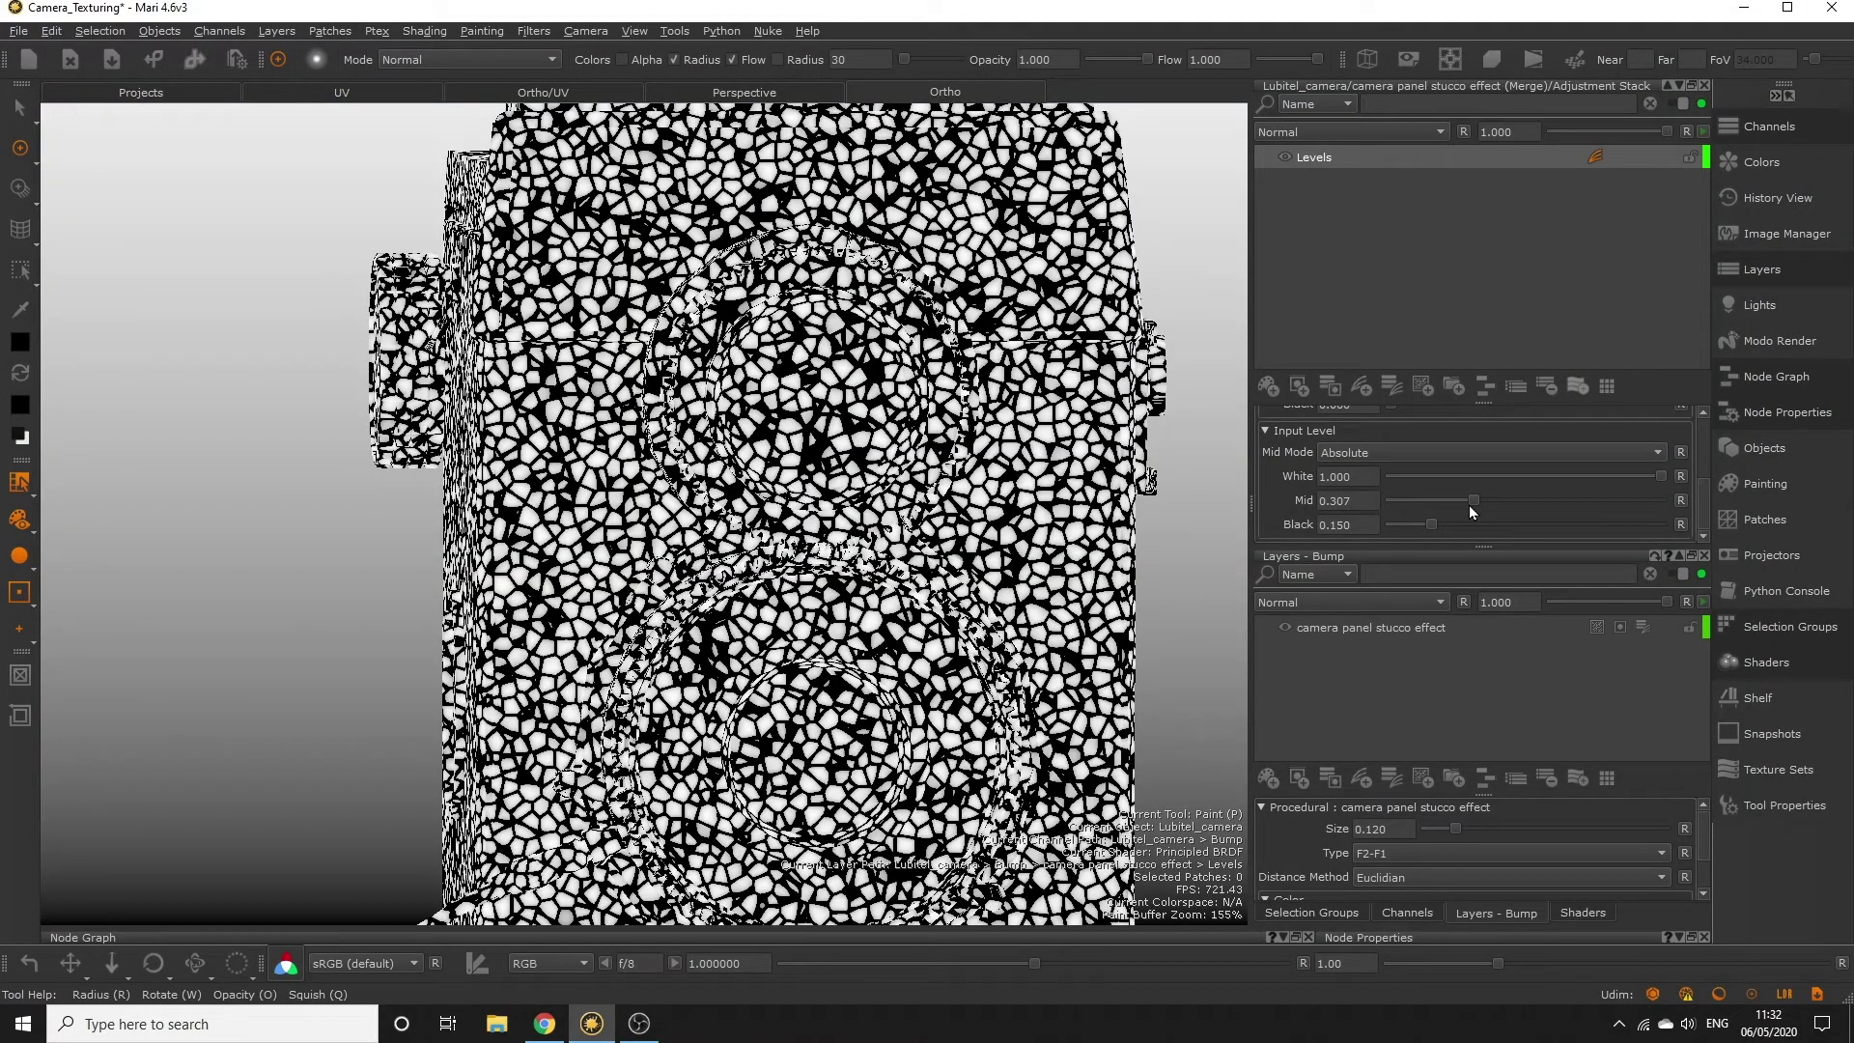
Step: Display the camera with the Principled BRDF shader and orbit around the lenses to judge the stucco
{"action": "key", "text": "n"}
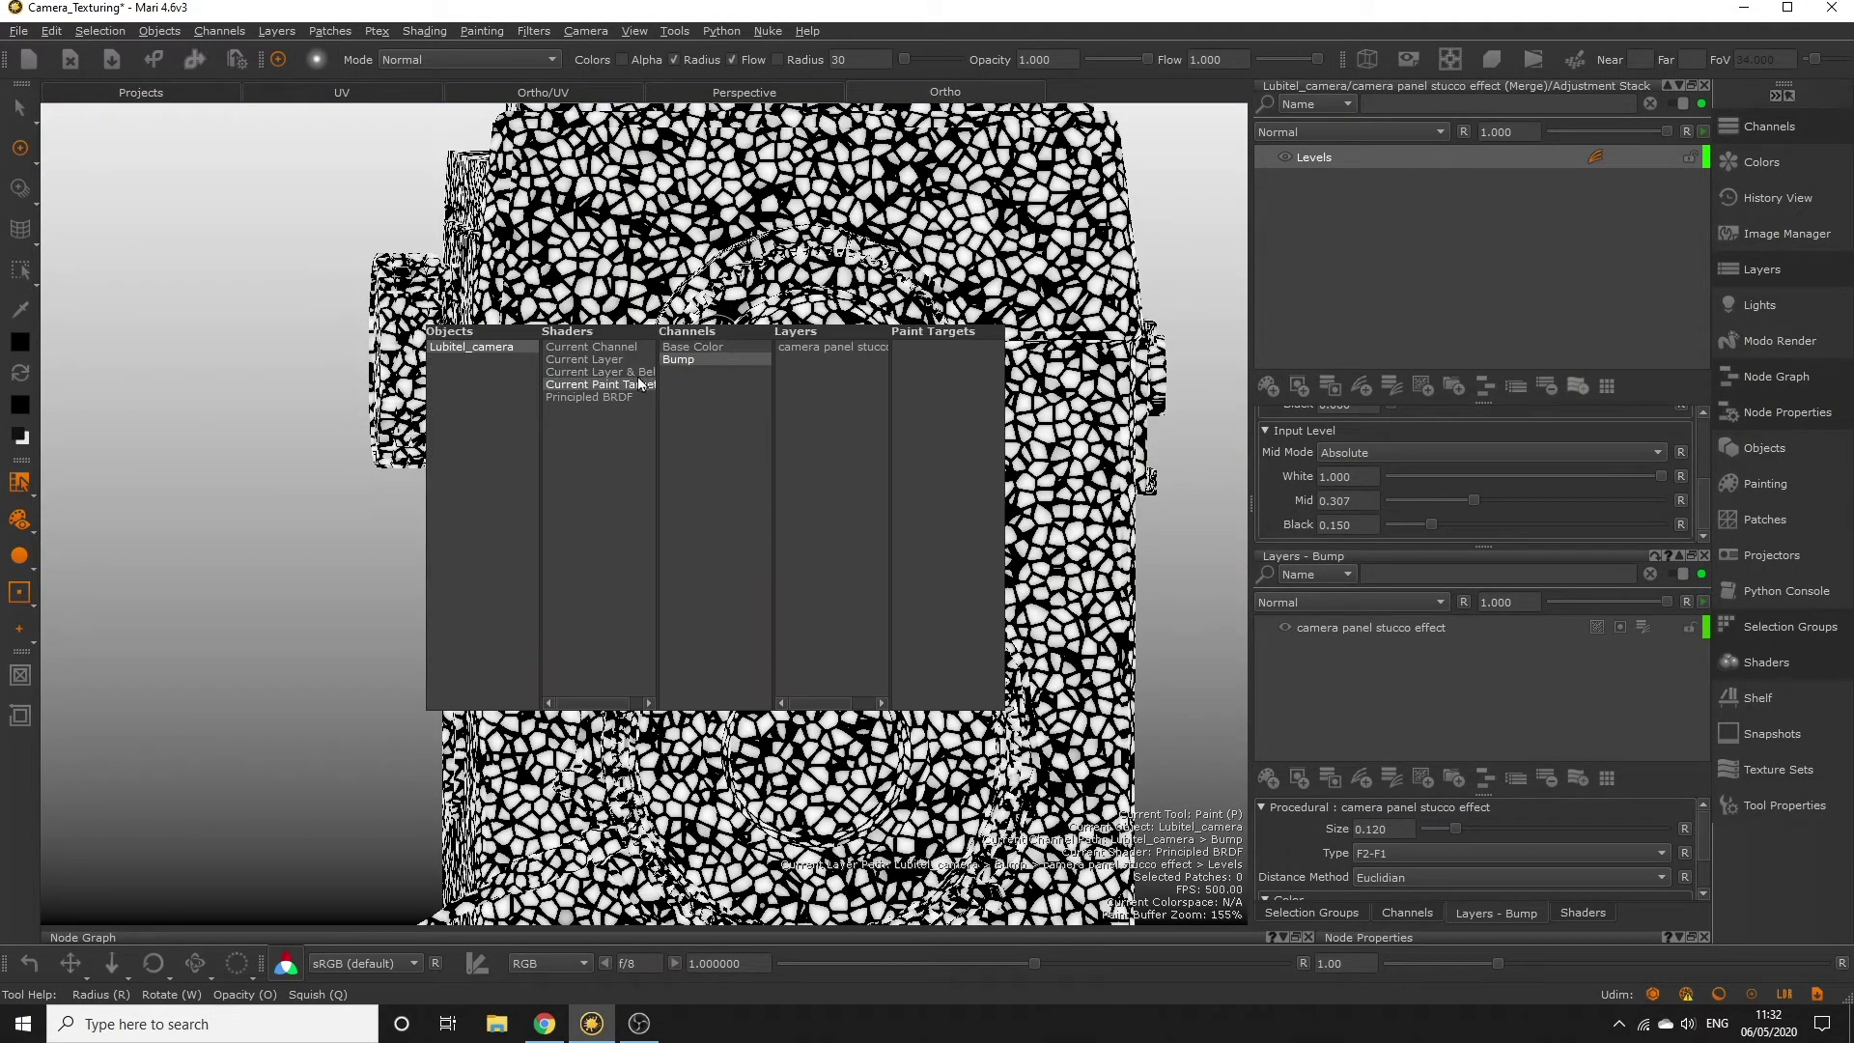
{"action": "left_click", "coordinate": [618, 397]}
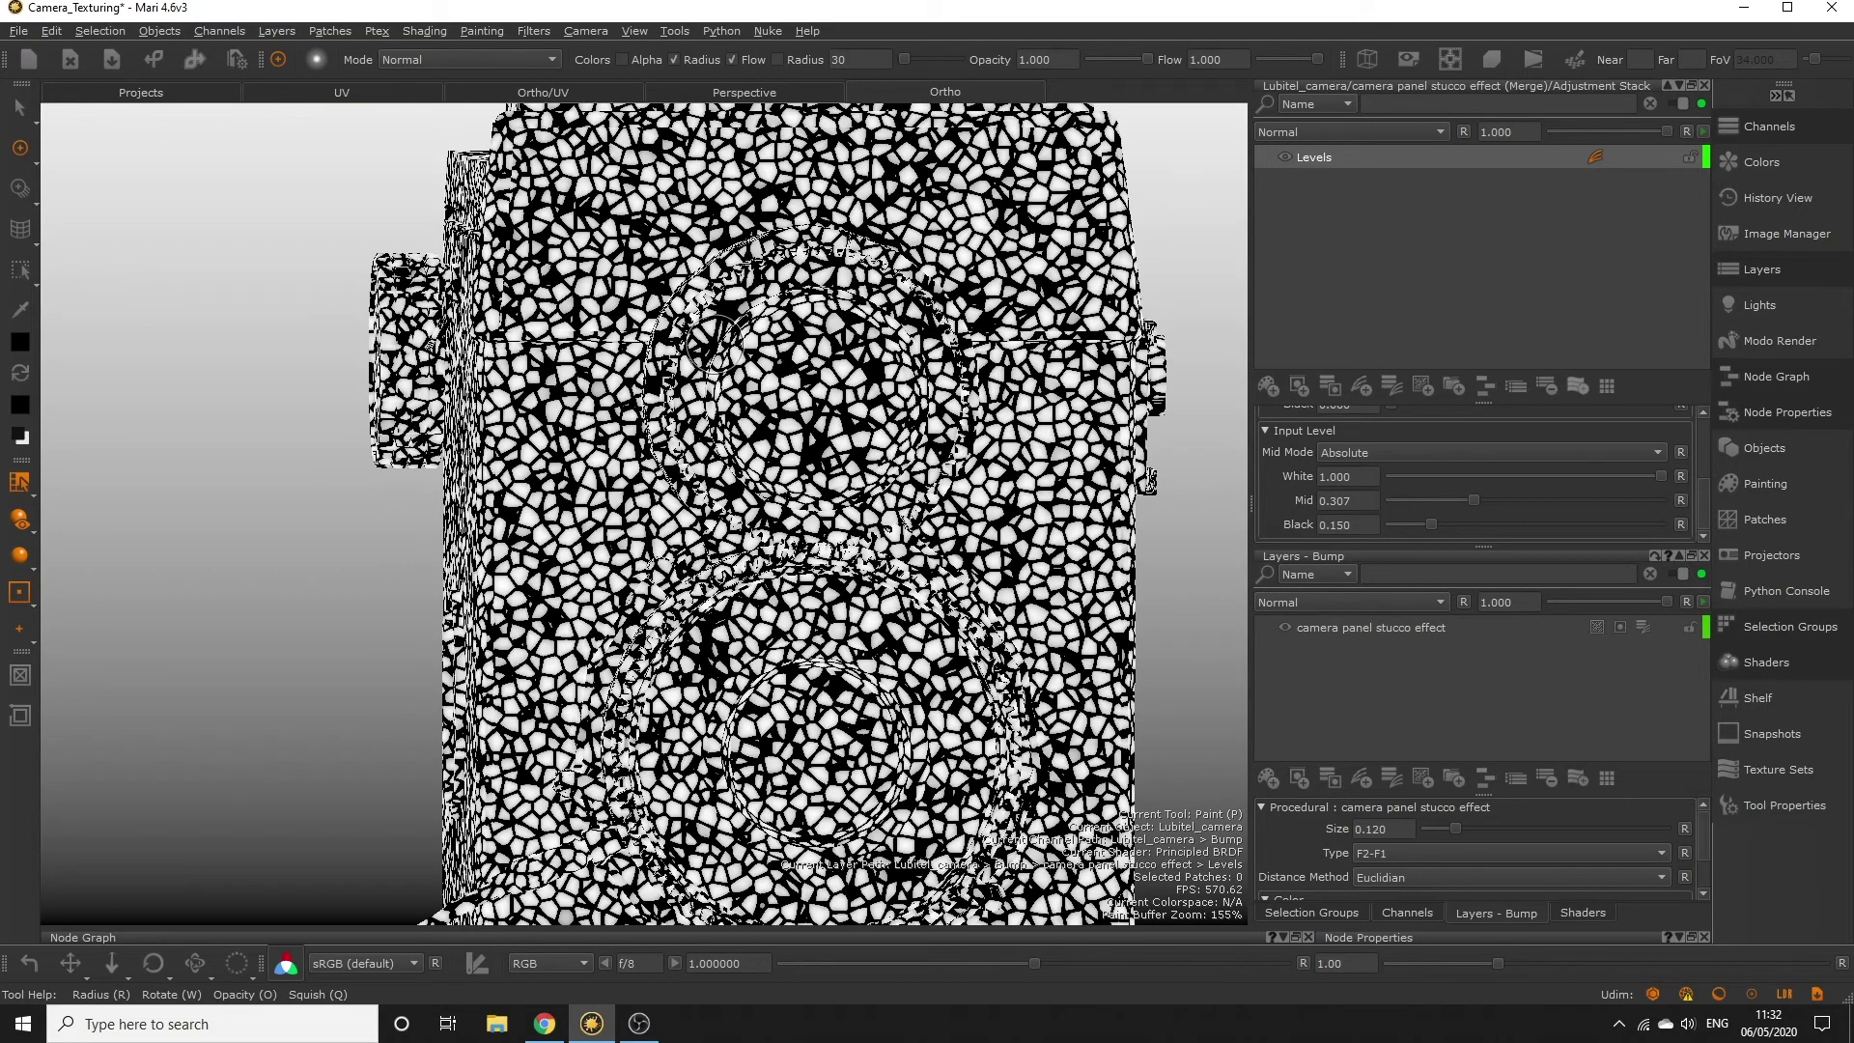
{"action": "scroll", "coordinate": [450, 485], "scroll_direction": "up", "scroll_amount": 5}
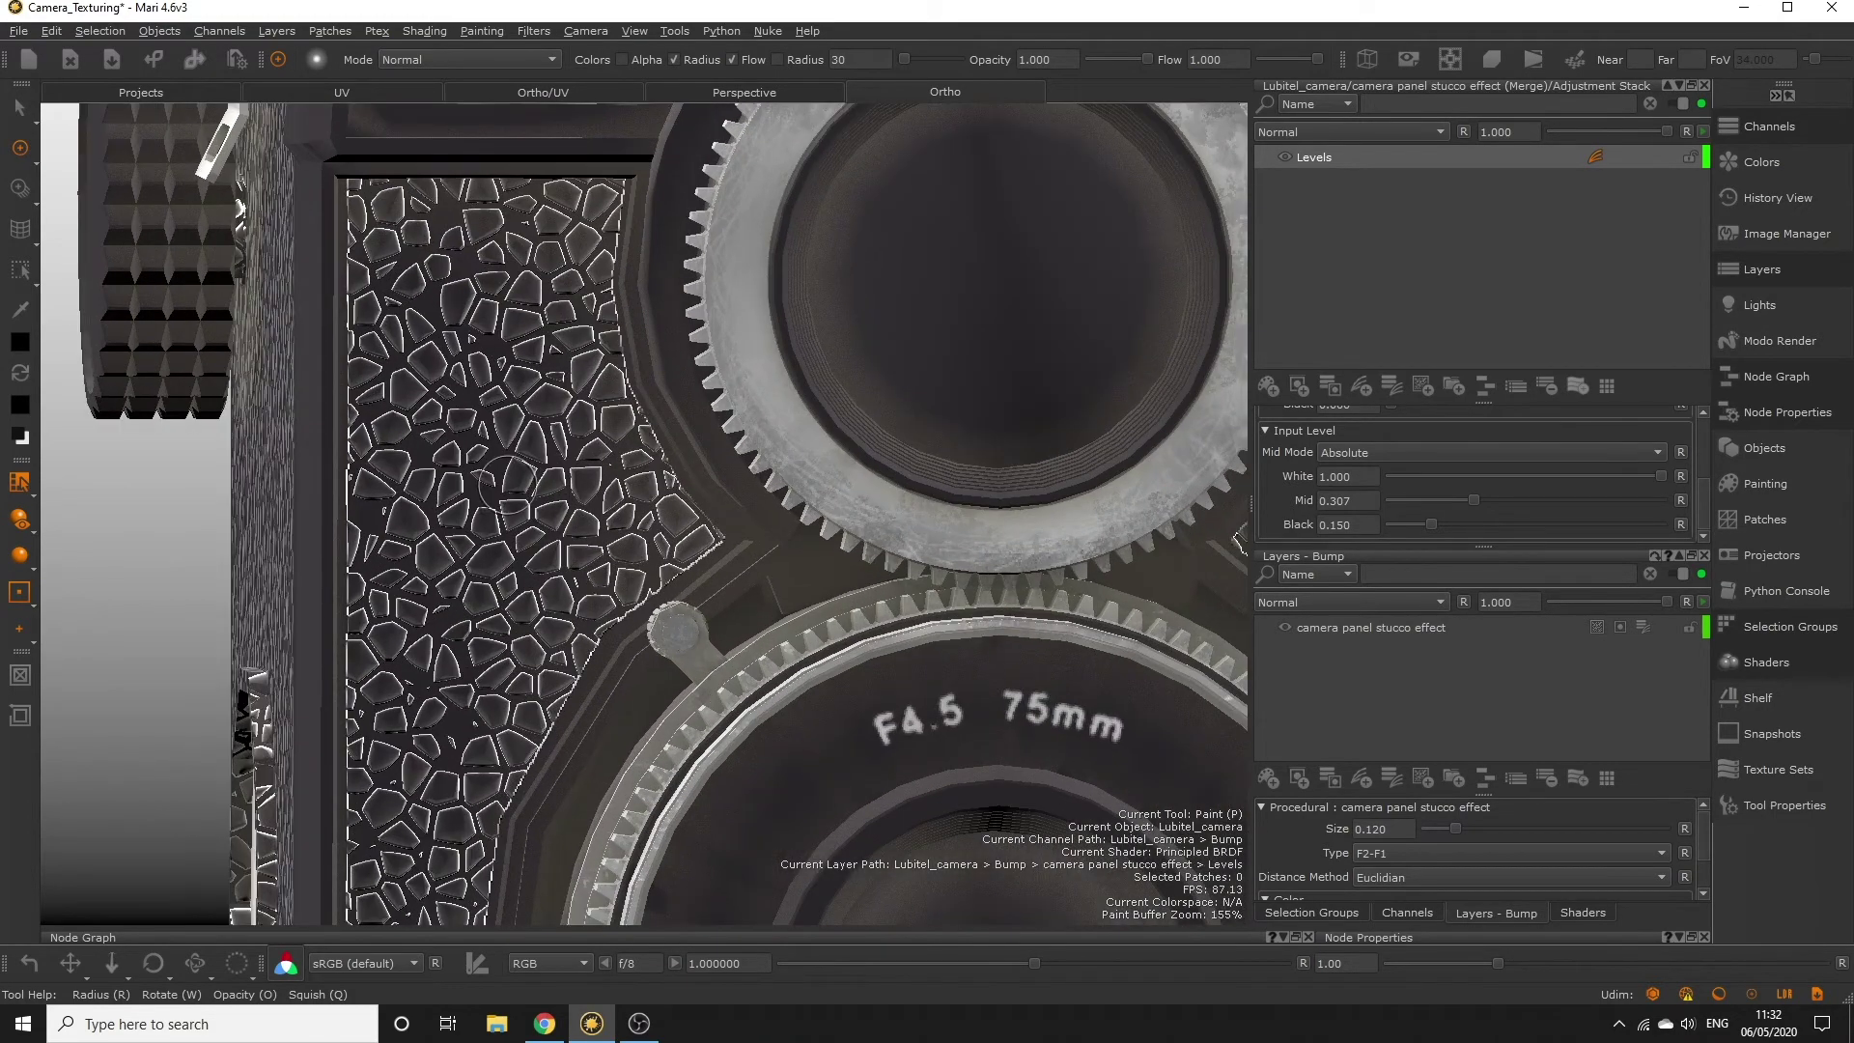
{"action": "left_click_drag", "start_coordinate": [529, 582], "coordinate": [618, 618], "text": "alt"}
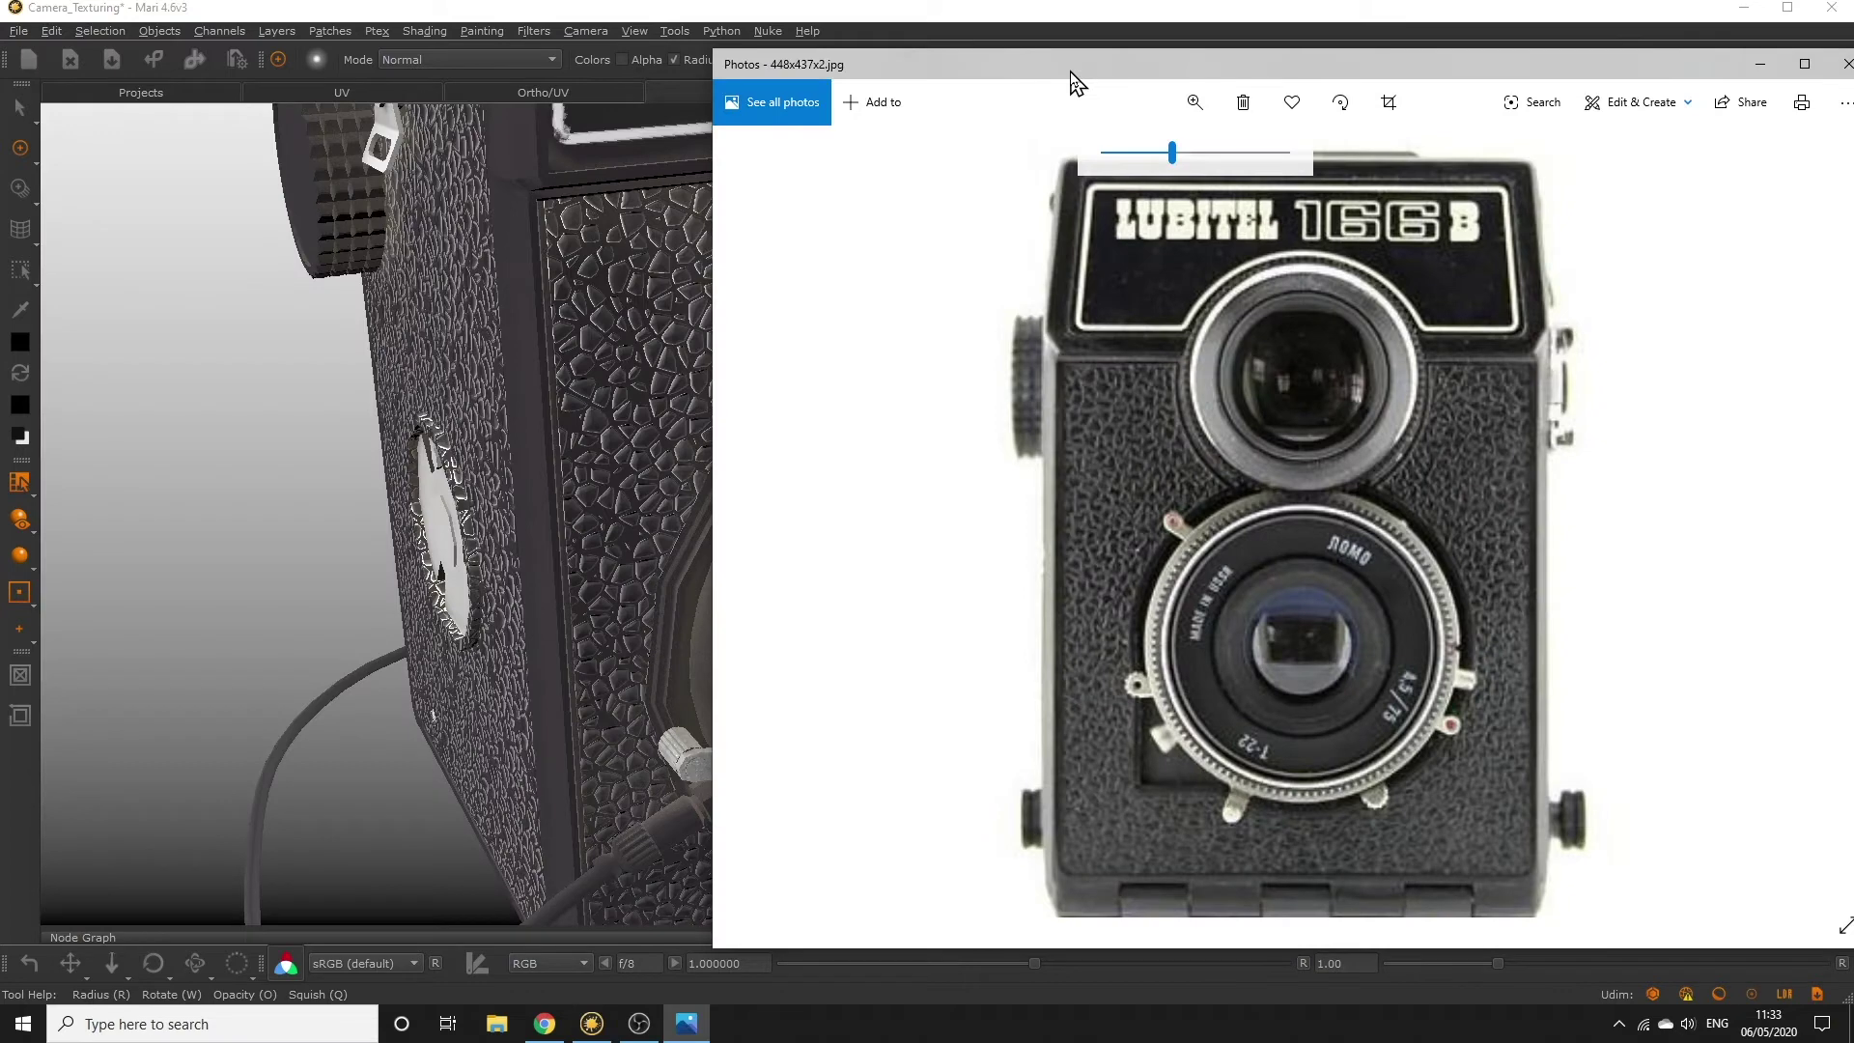
{"action": "left_click_drag", "start_coordinate": [1067, 74], "coordinate": [810, 95]}
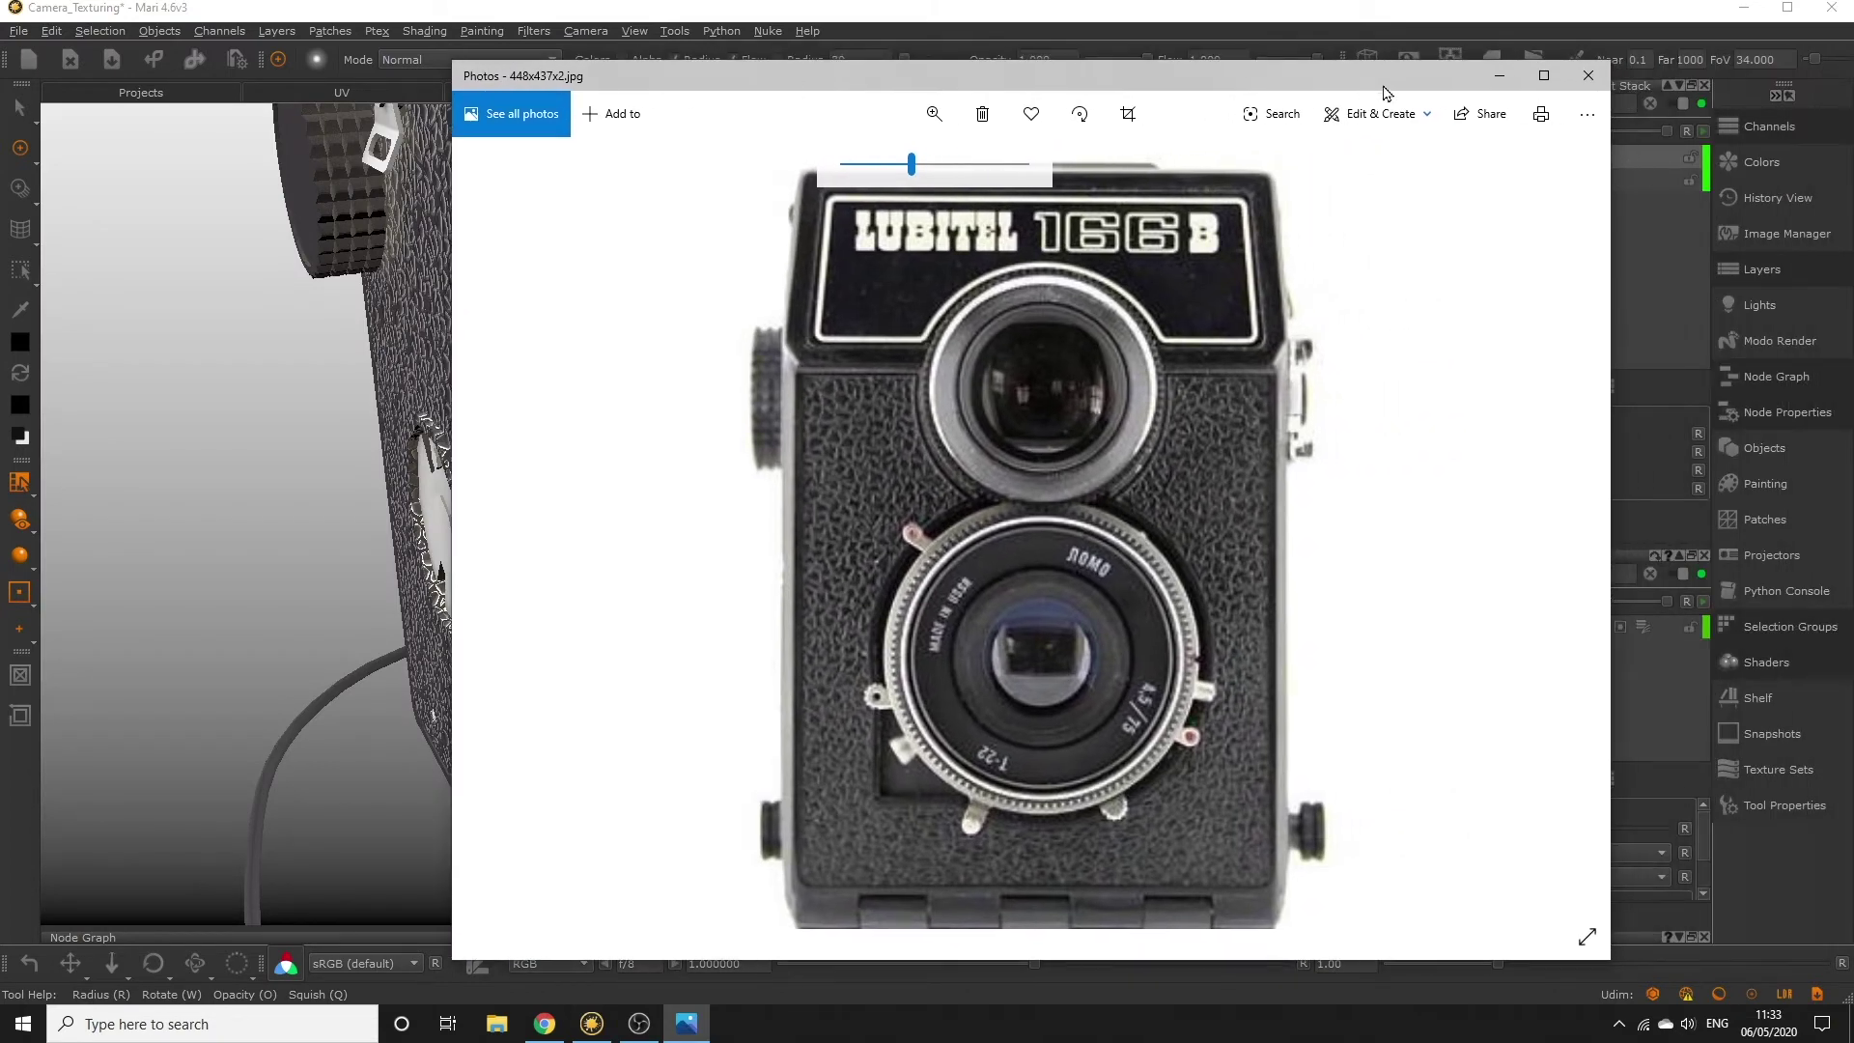
Step: Close the reference photo and lower Levels Black to 0.107 and Mid to 0.168
{"action": "left_click", "coordinate": [1571, 85]}
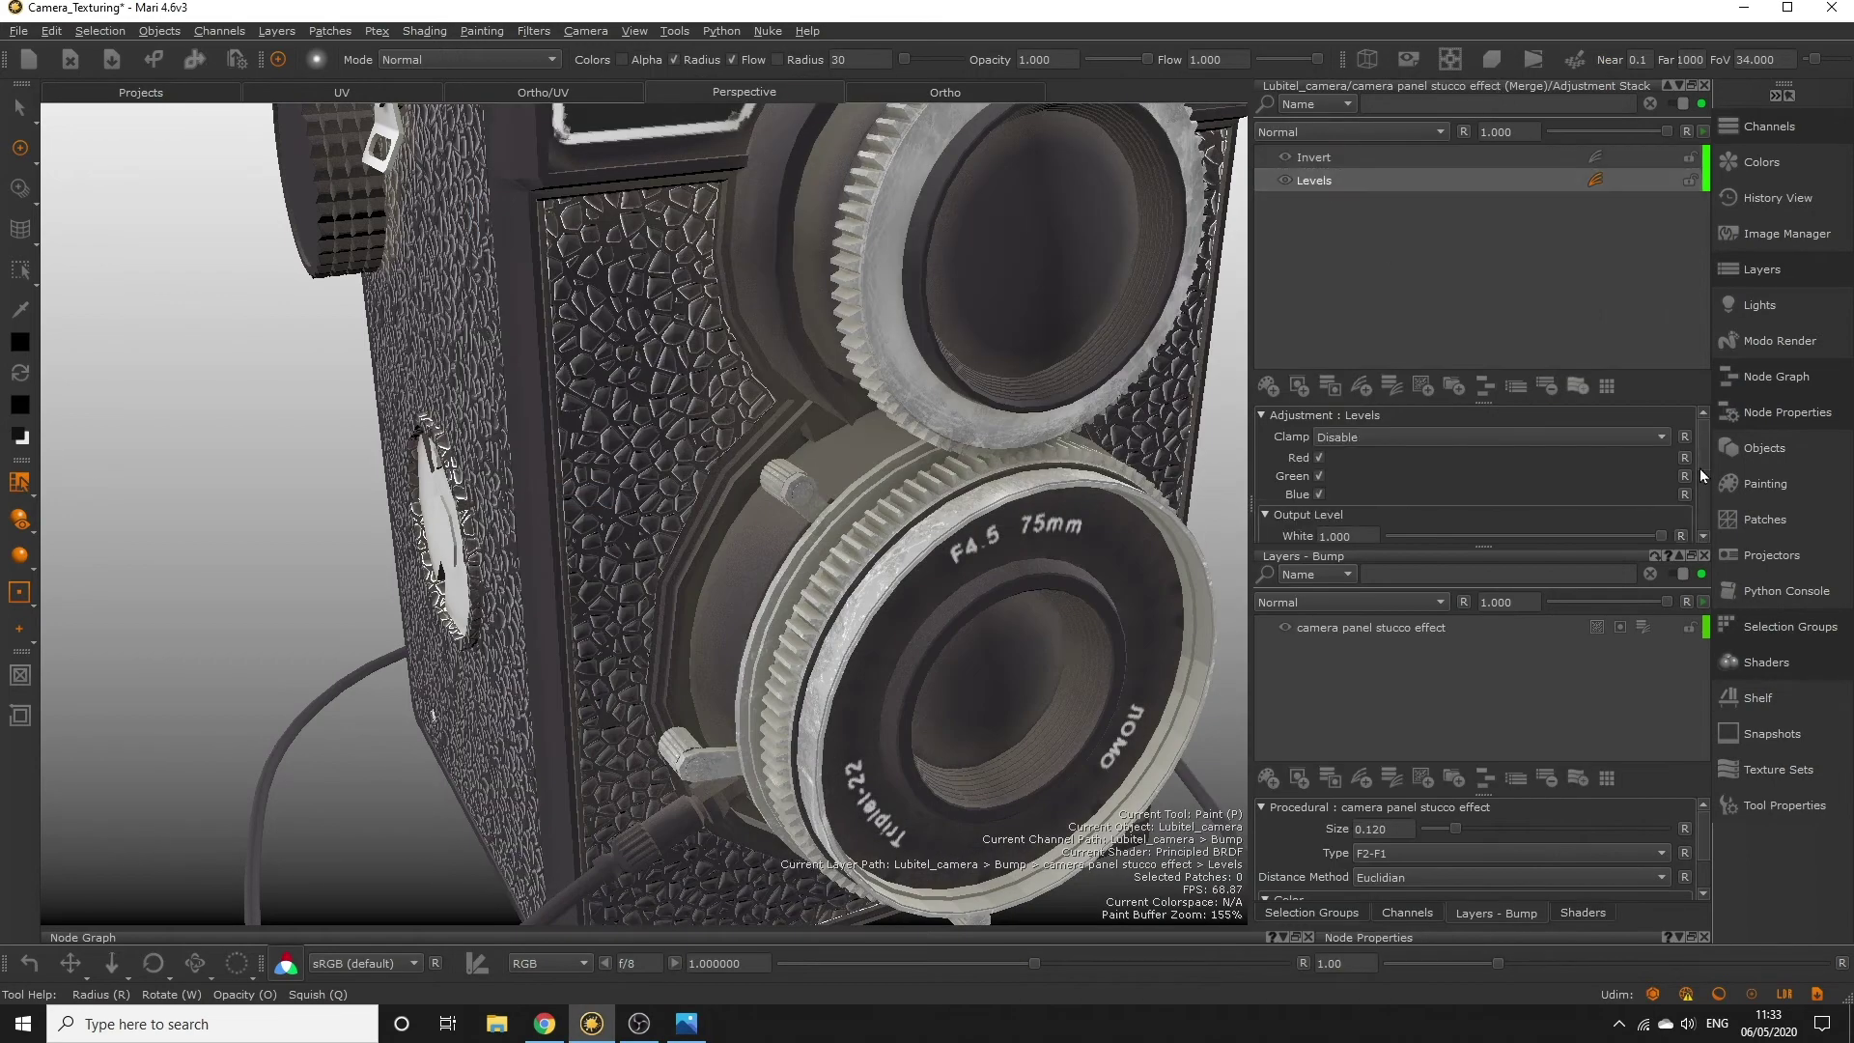
{"action": "scroll", "coordinate": [1700, 467], "scroll_direction": "down", "scroll_amount": 5}
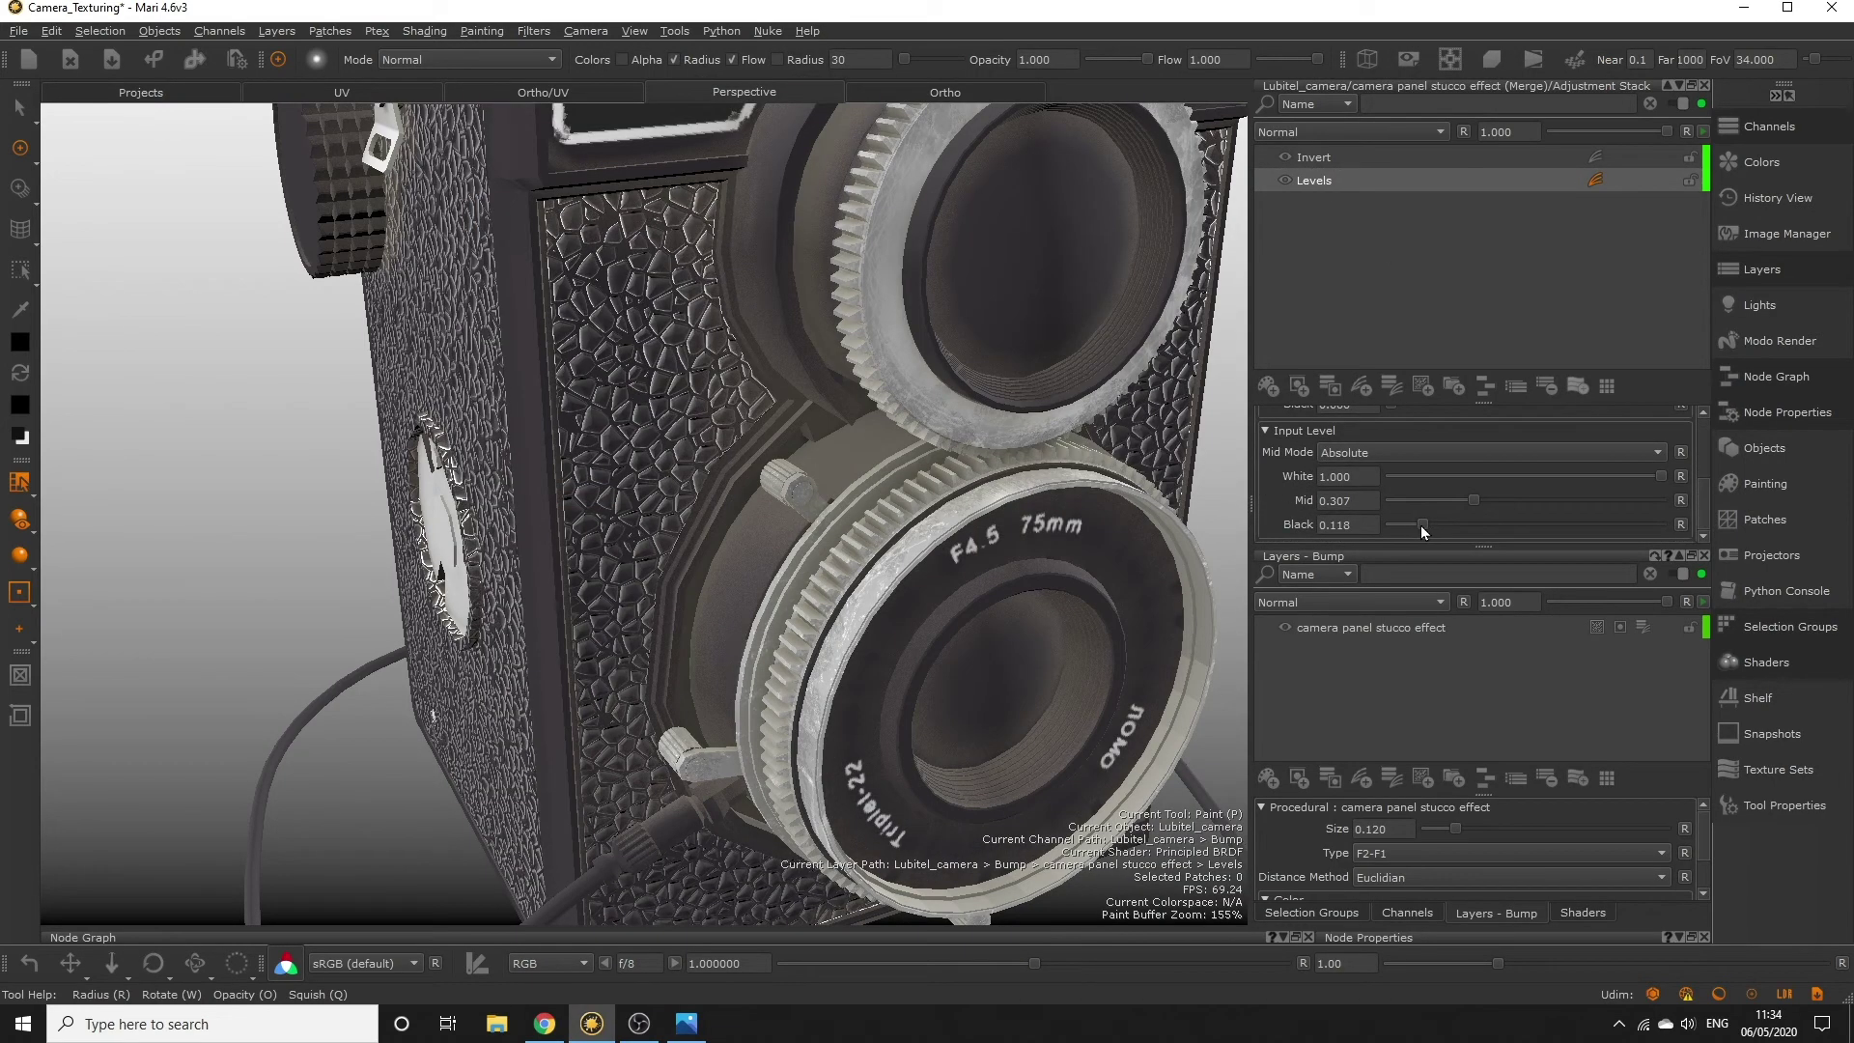
{"action": "left_click_drag", "start_coordinate": [1422, 526], "coordinate": [1441, 496]}
Step: Reduce the stucco layer's opacity to 0.185 and view the camera's left side
{"action": "scroll", "coordinate": [983, 693], "scroll_direction": "down", "scroll_amount": 5}
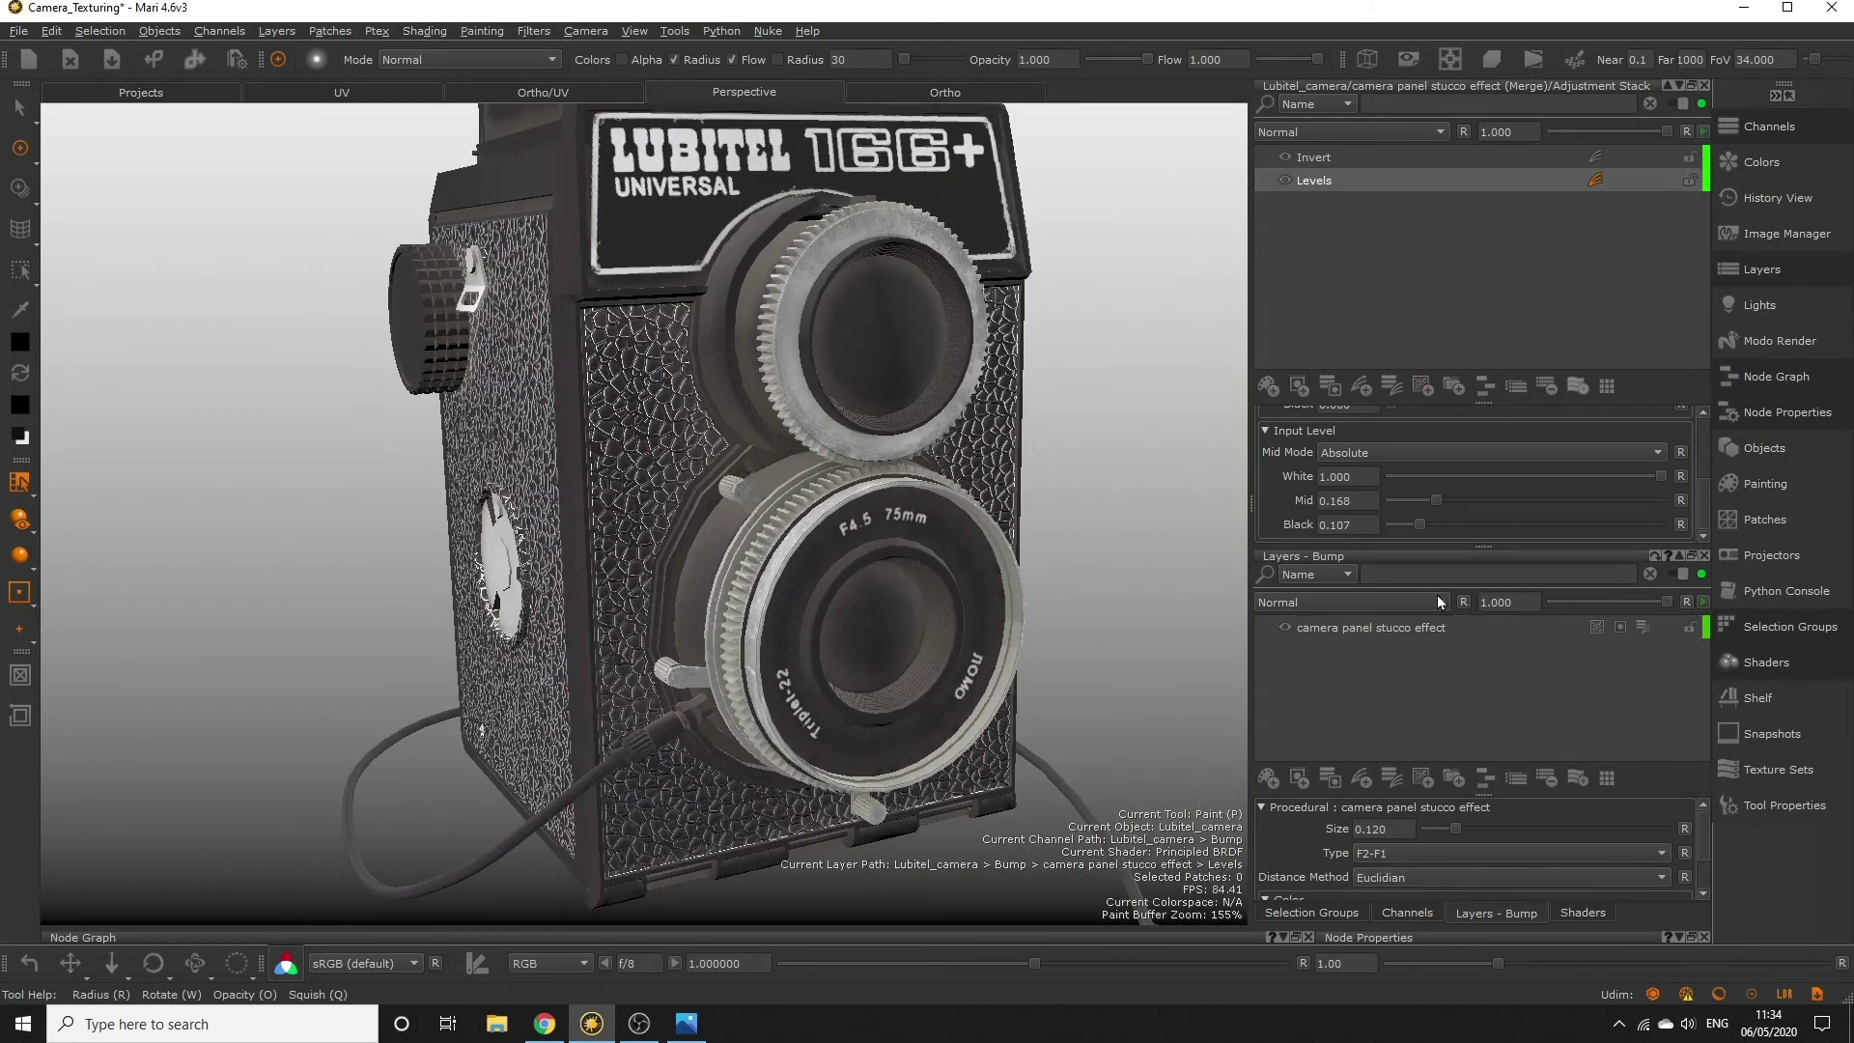
{"action": "left_click", "coordinate": [1342, 630]}
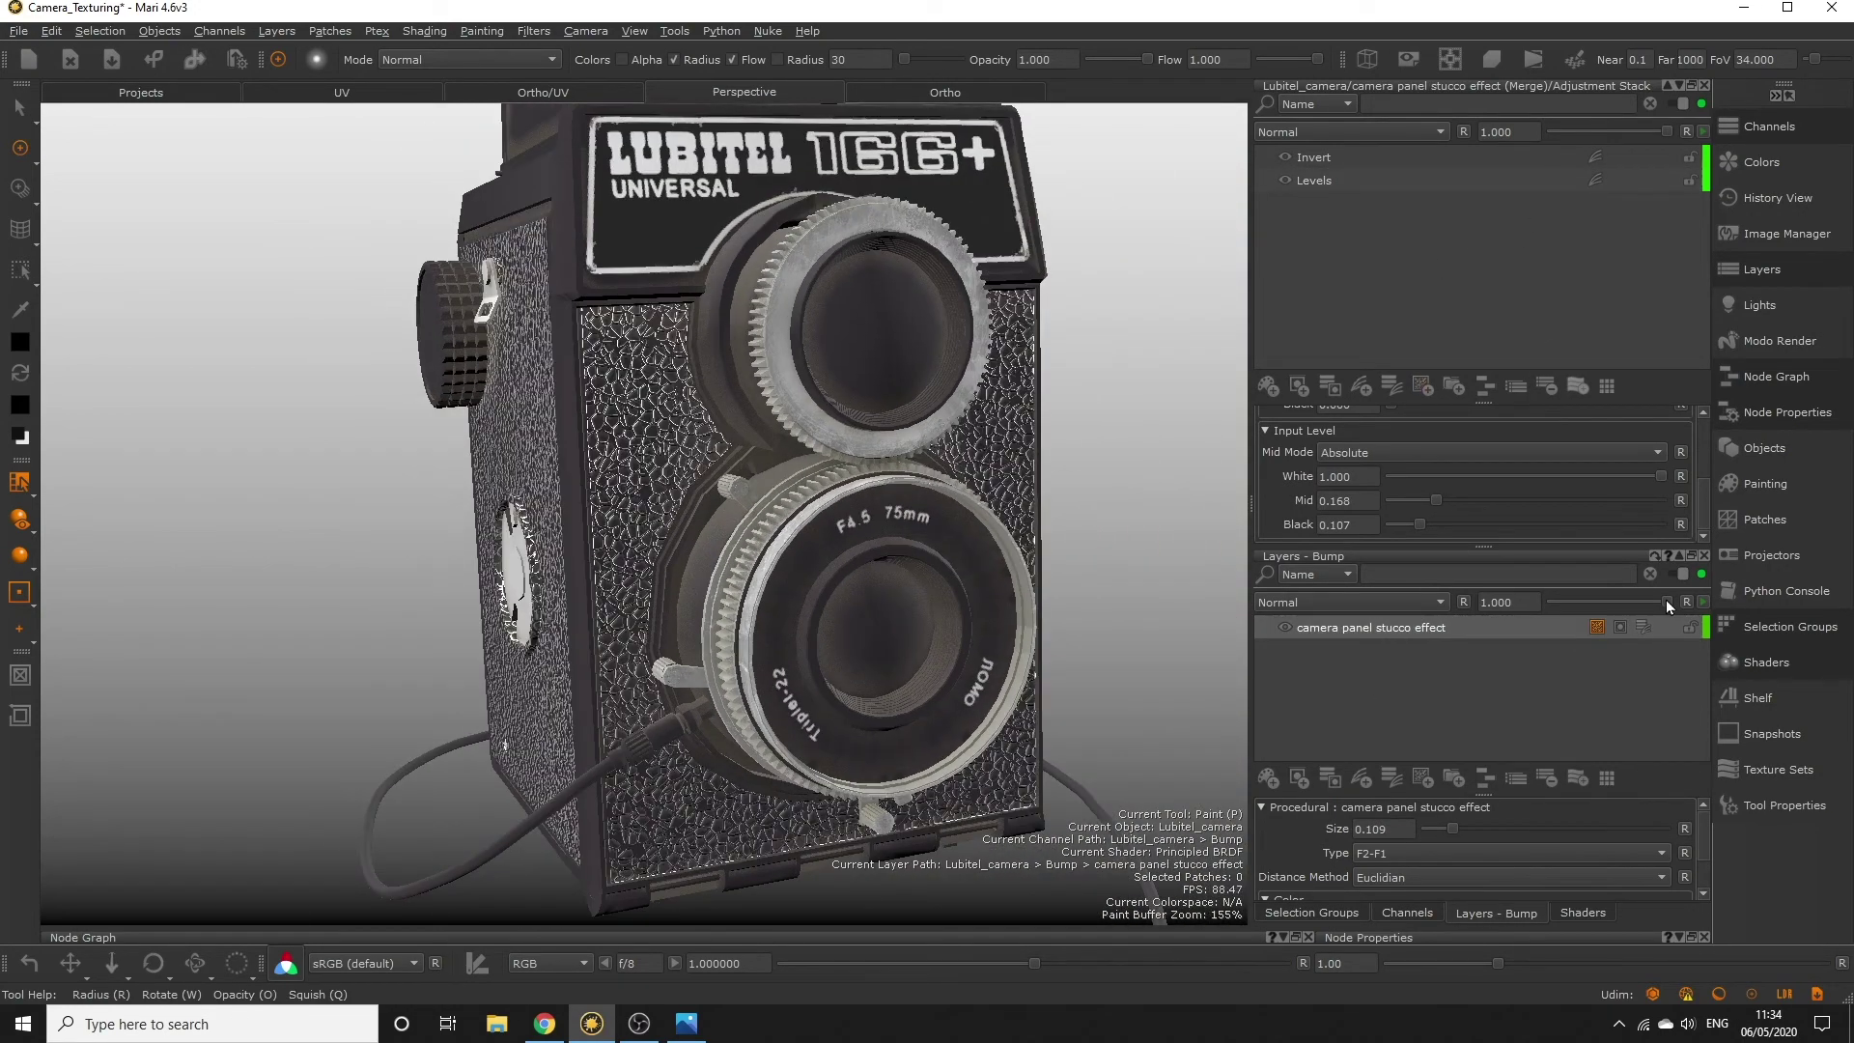
{"action": "left_click_drag", "start_coordinate": [1665, 600], "coordinate": [1565, 599]}
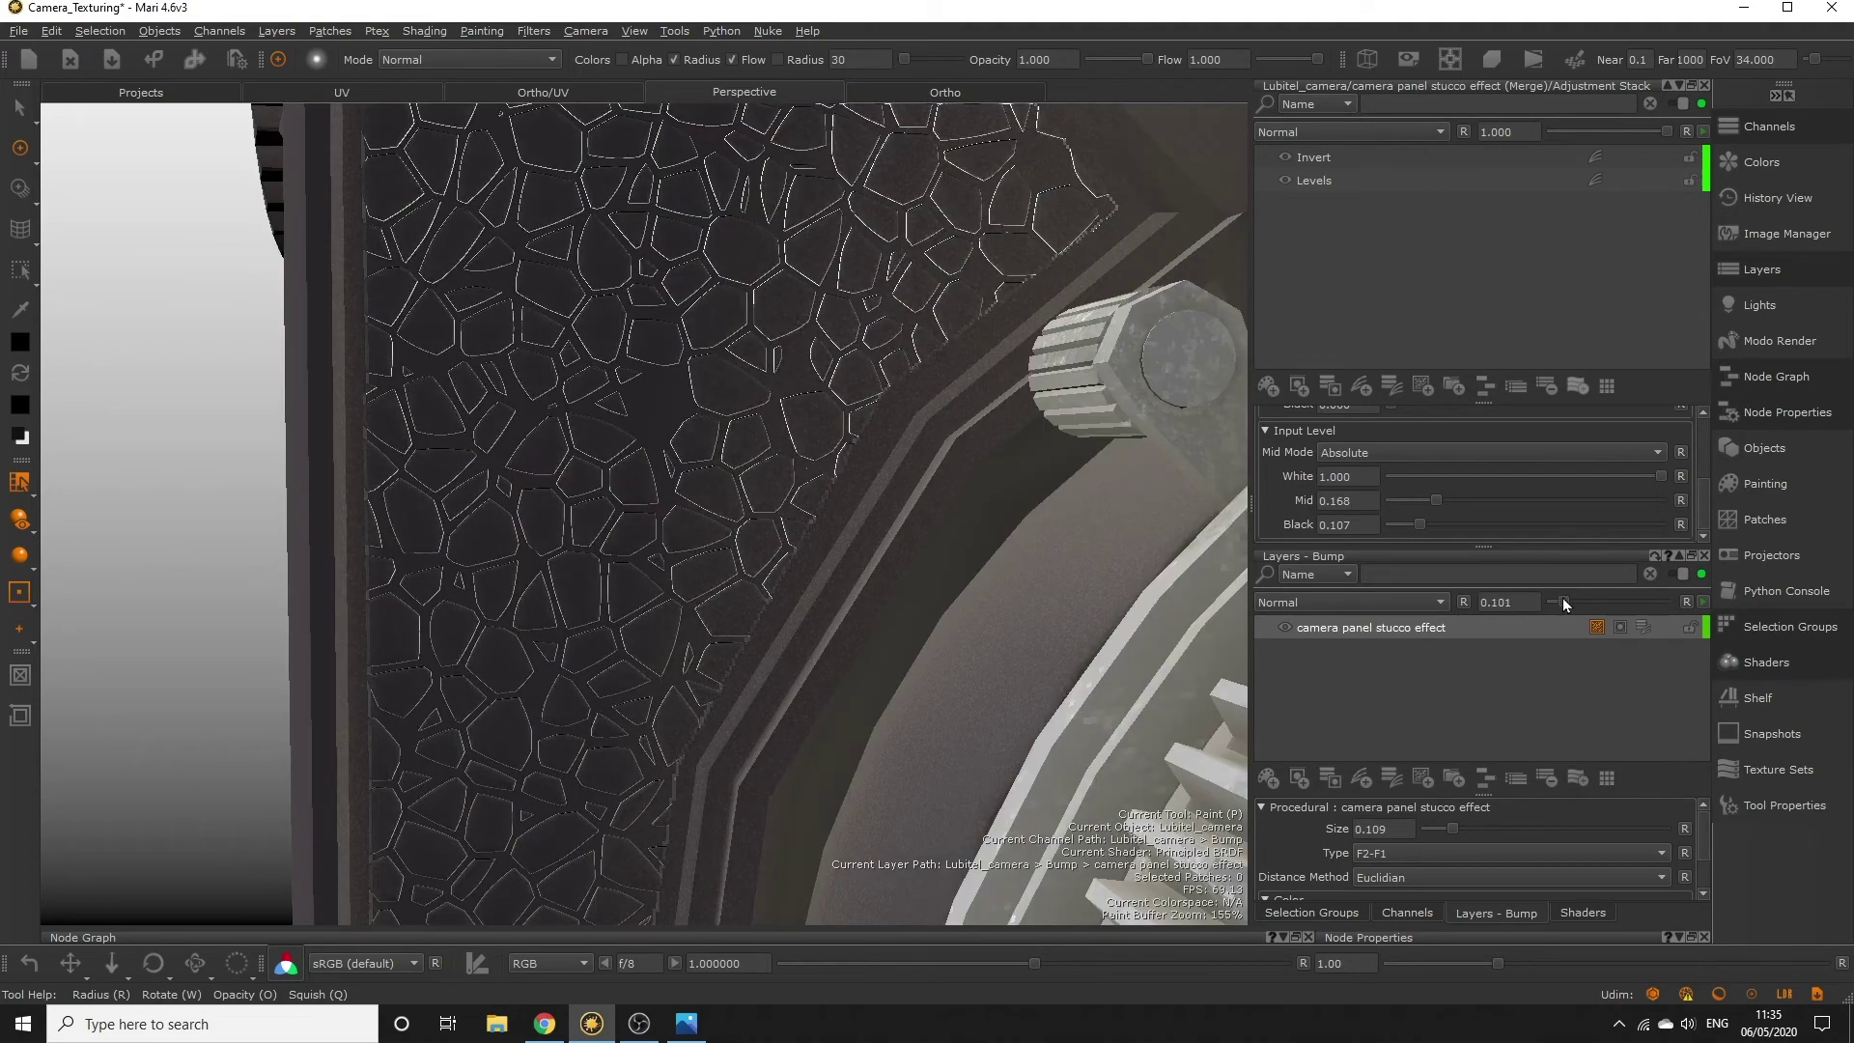
{"action": "left_click_drag", "start_coordinate": [1565, 603], "coordinate": [1572, 599]}
{"action": "scroll", "coordinate": [756, 552], "scroll_direction": "down", "scroll_amount": 5}
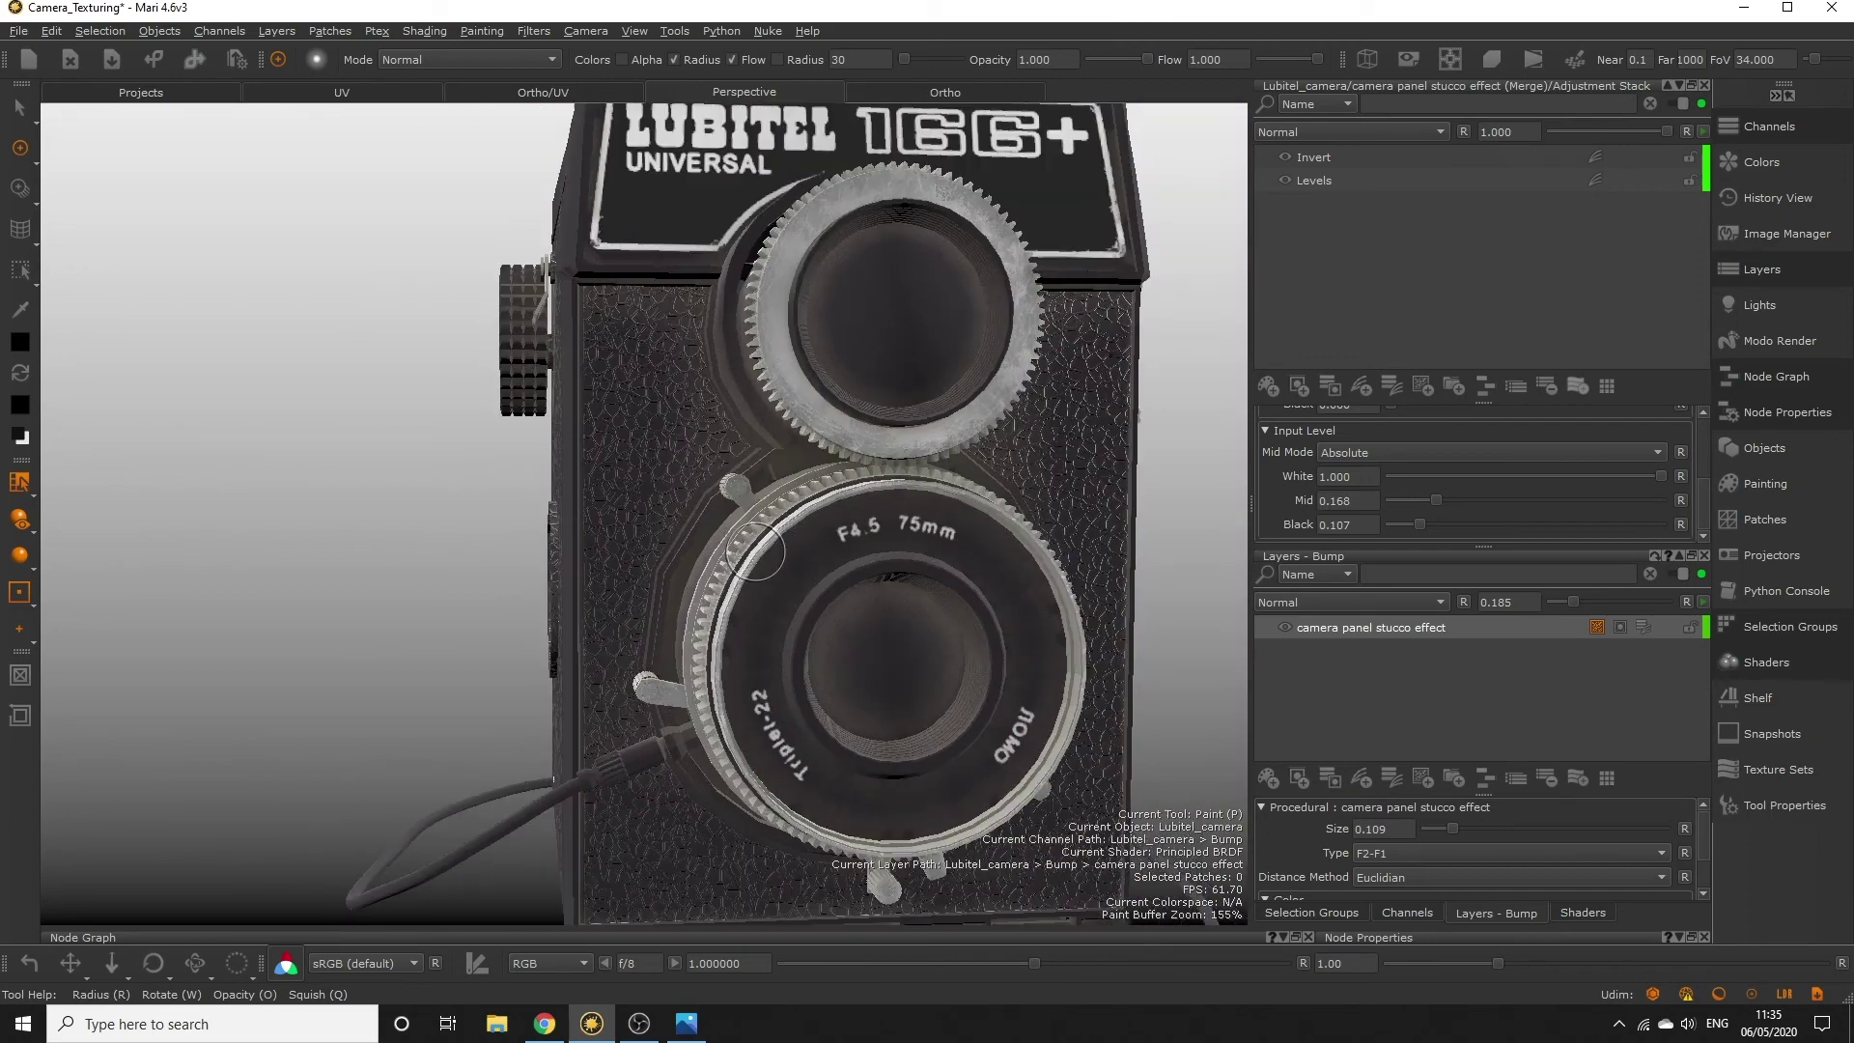
{"action": "middle_click_drag", "start_coordinate": [756, 552], "coordinate": [908, 594]}
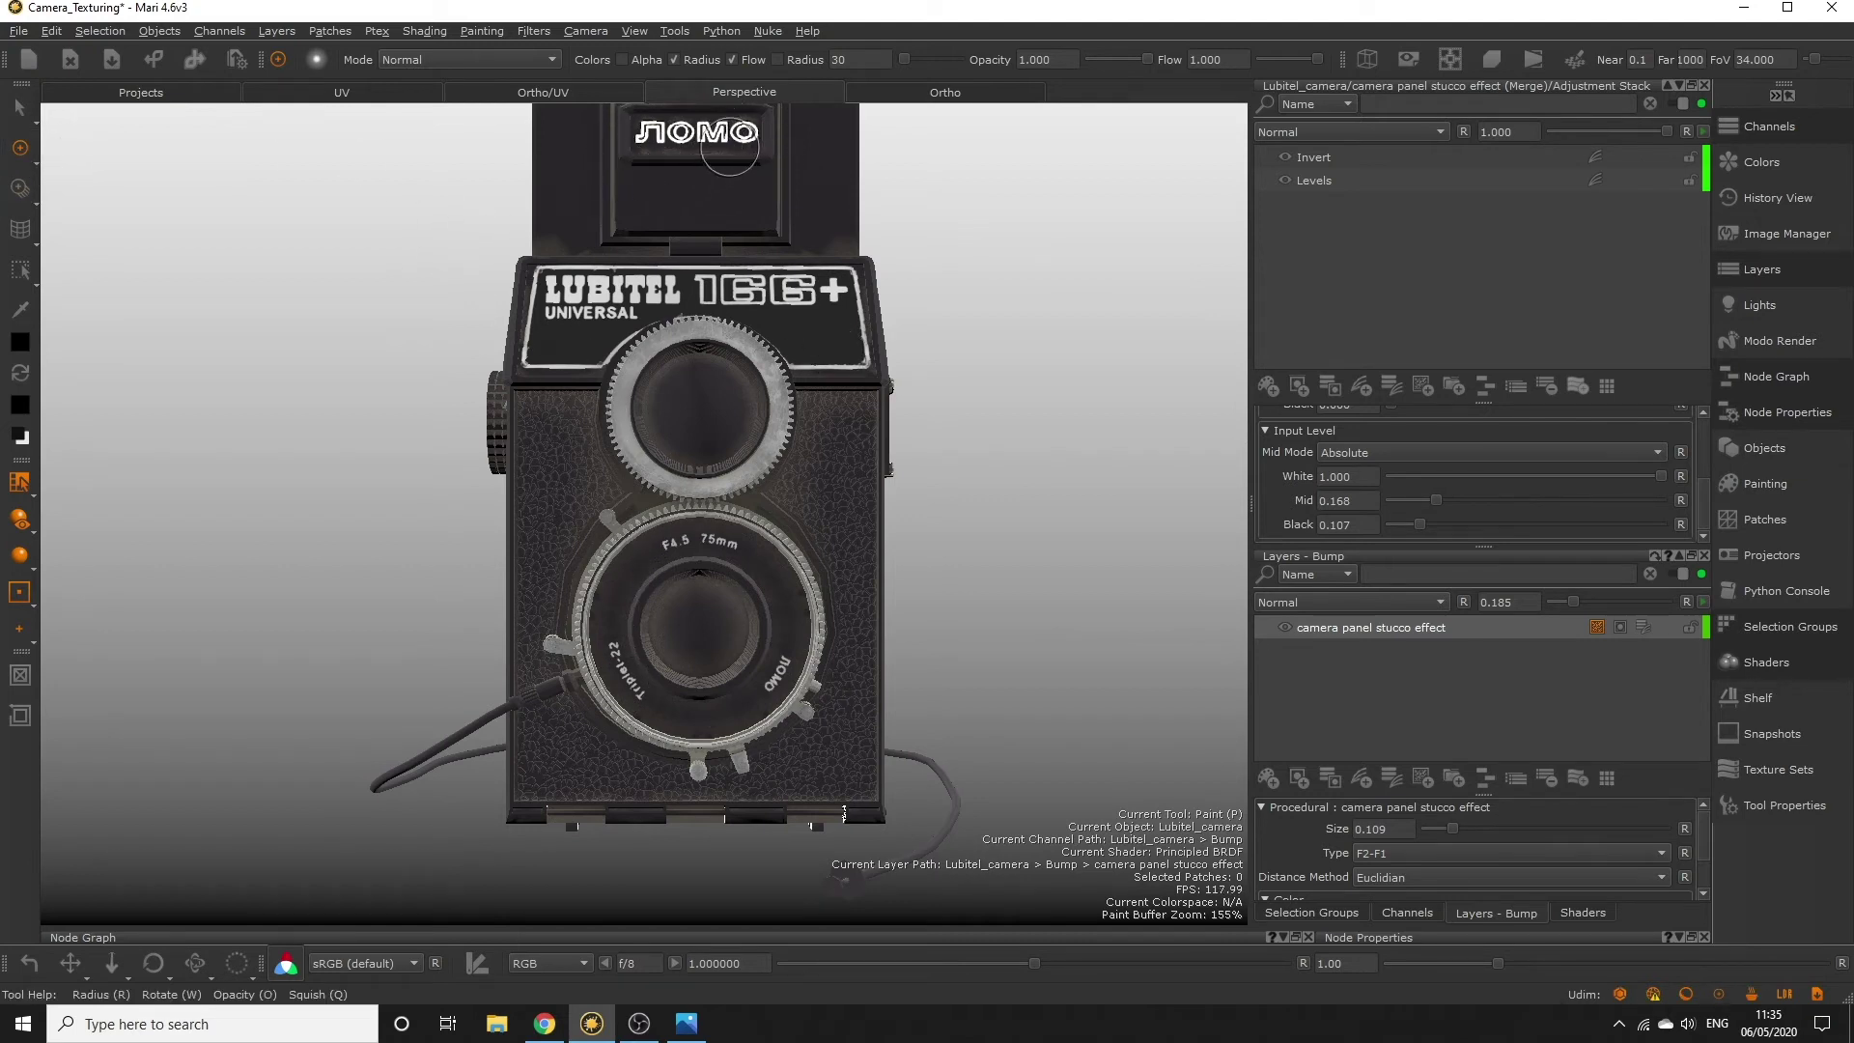
Step: Close the adjustment stack and select Lens Text Diffuse in the Base Color layer stack
{"action": "left_click", "coordinate": [1705, 85]}
{"action": "left_click", "coordinate": [1766, 126]}
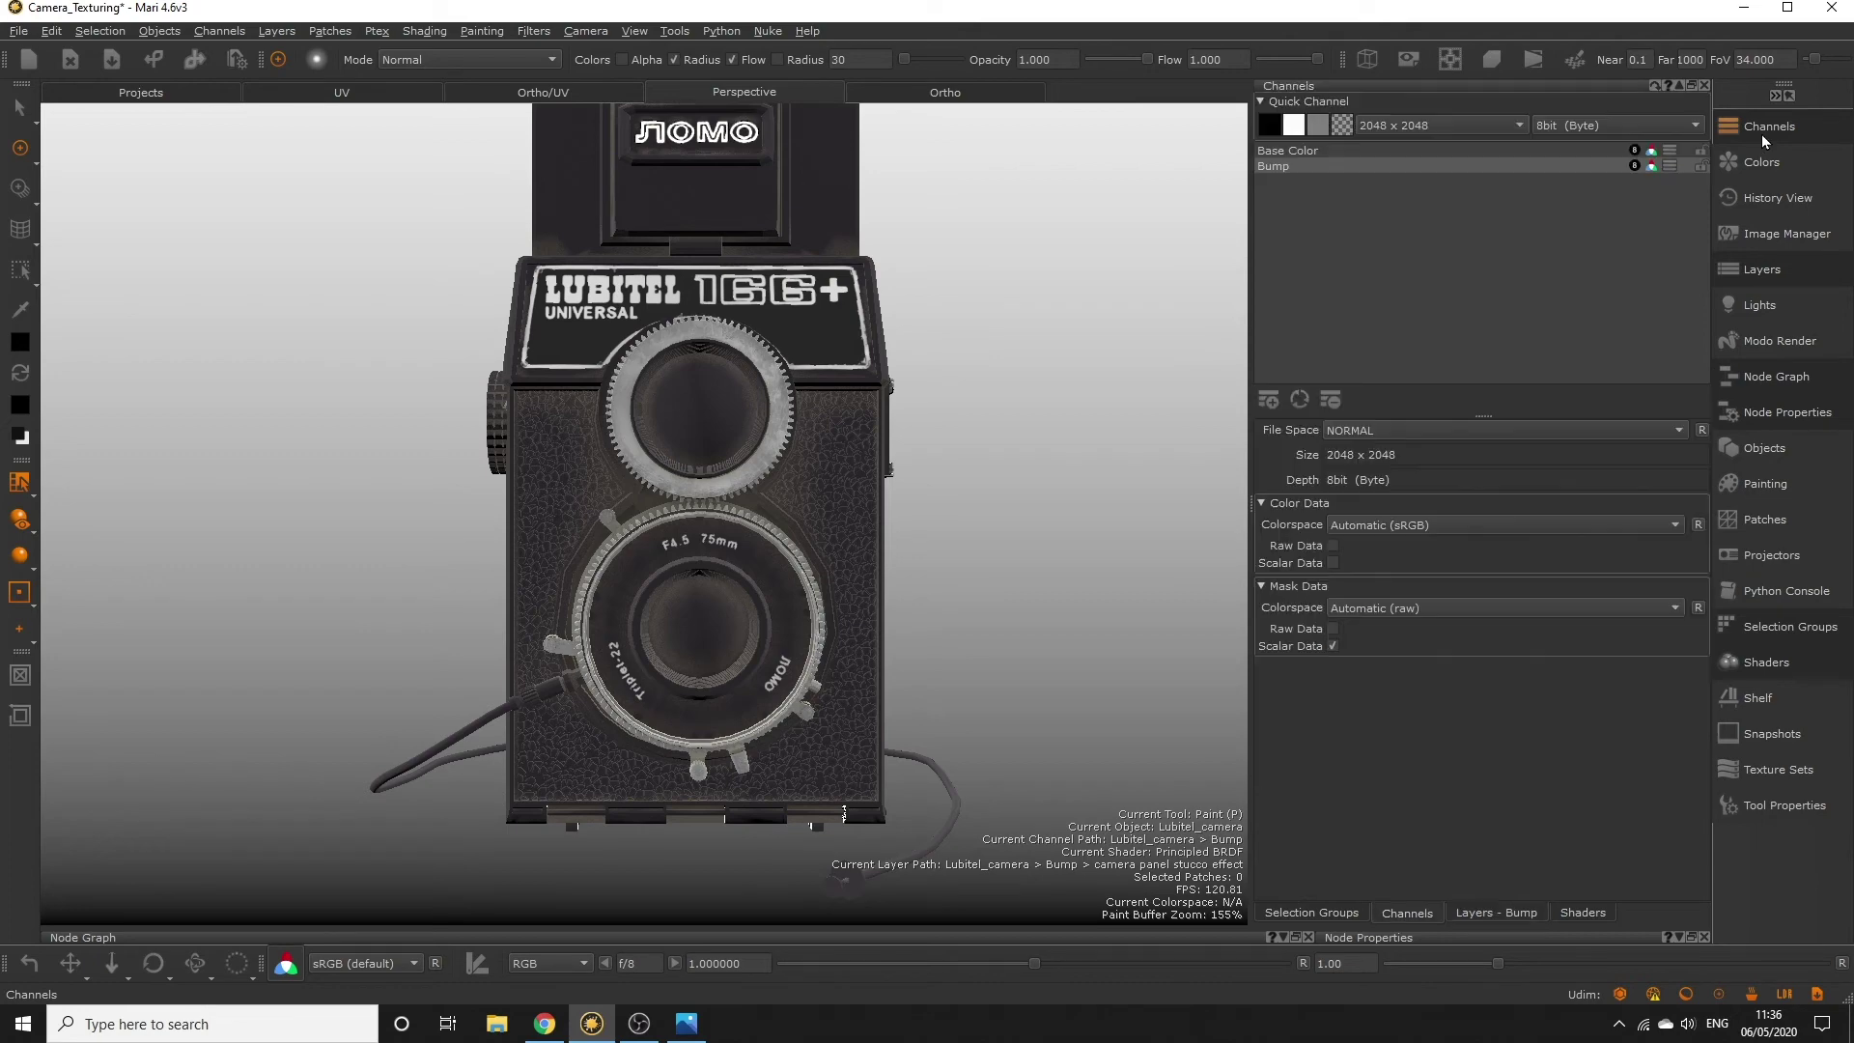
{"action": "left_click", "coordinate": [1312, 150]}
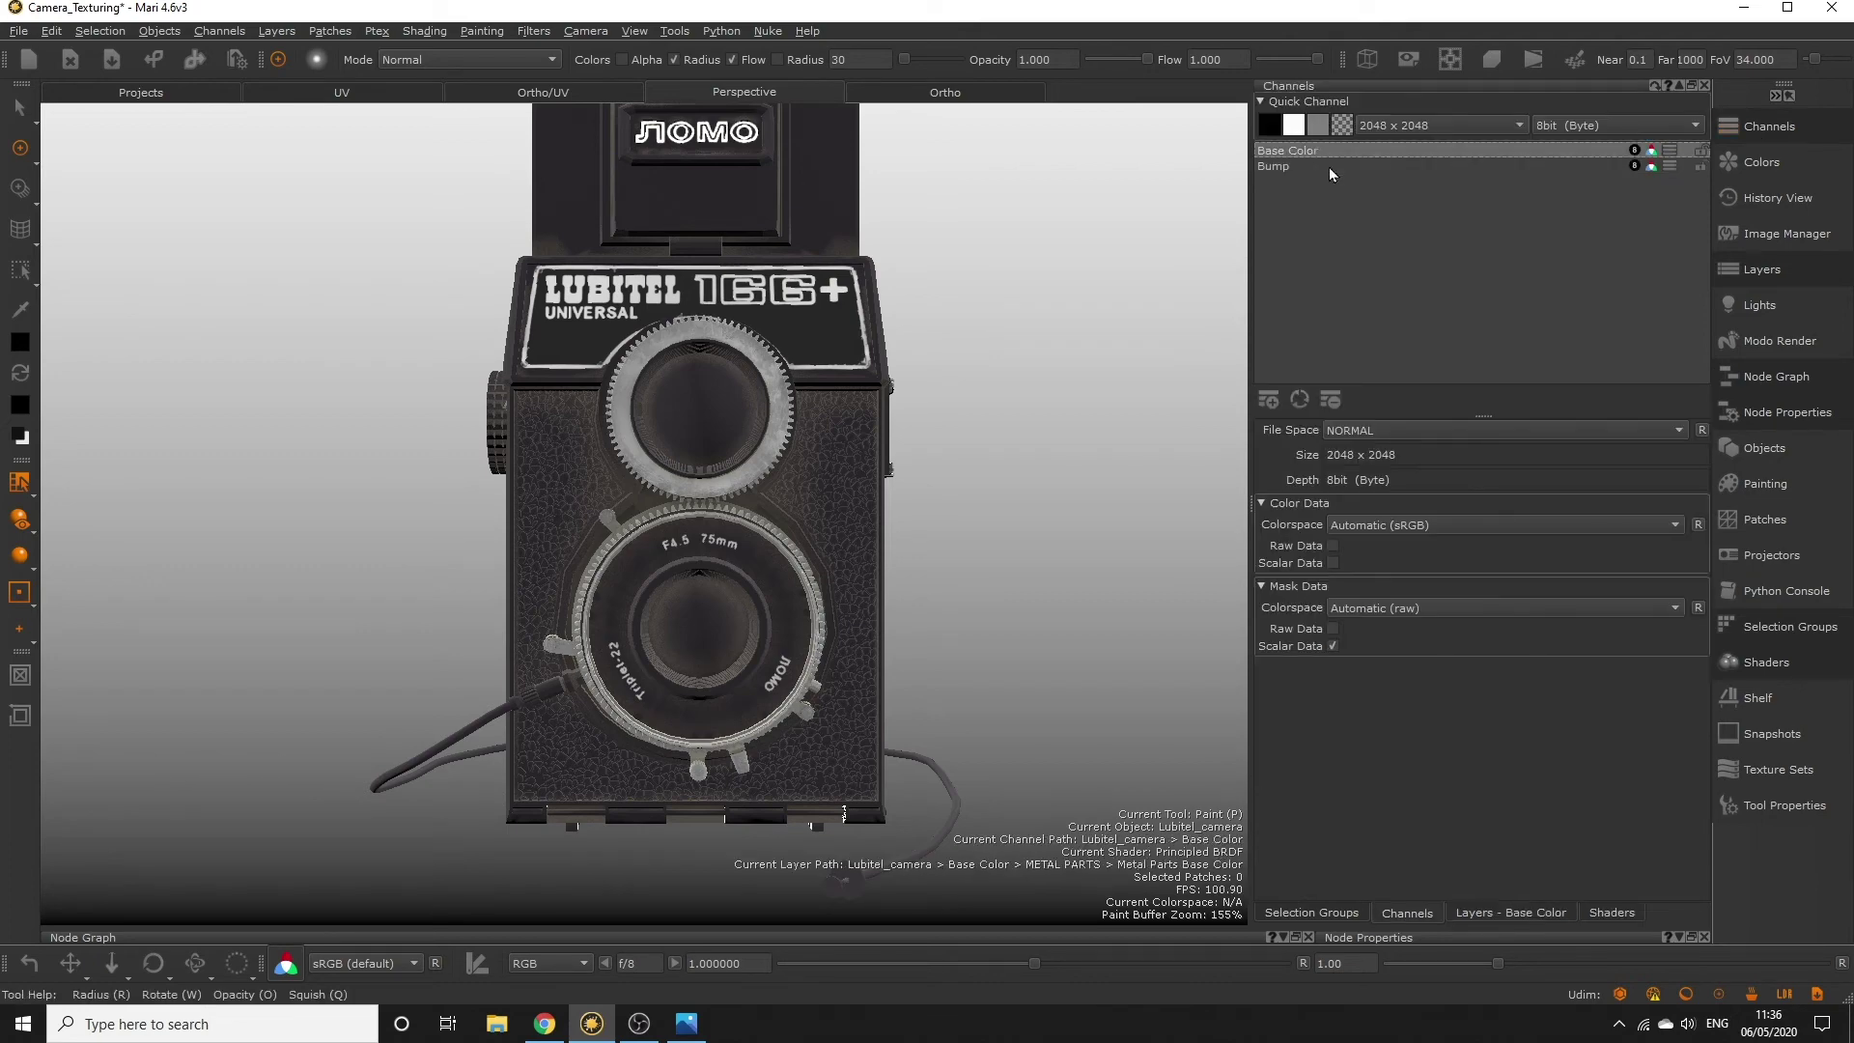
{"action": "left_click", "coordinate": [1753, 277]}
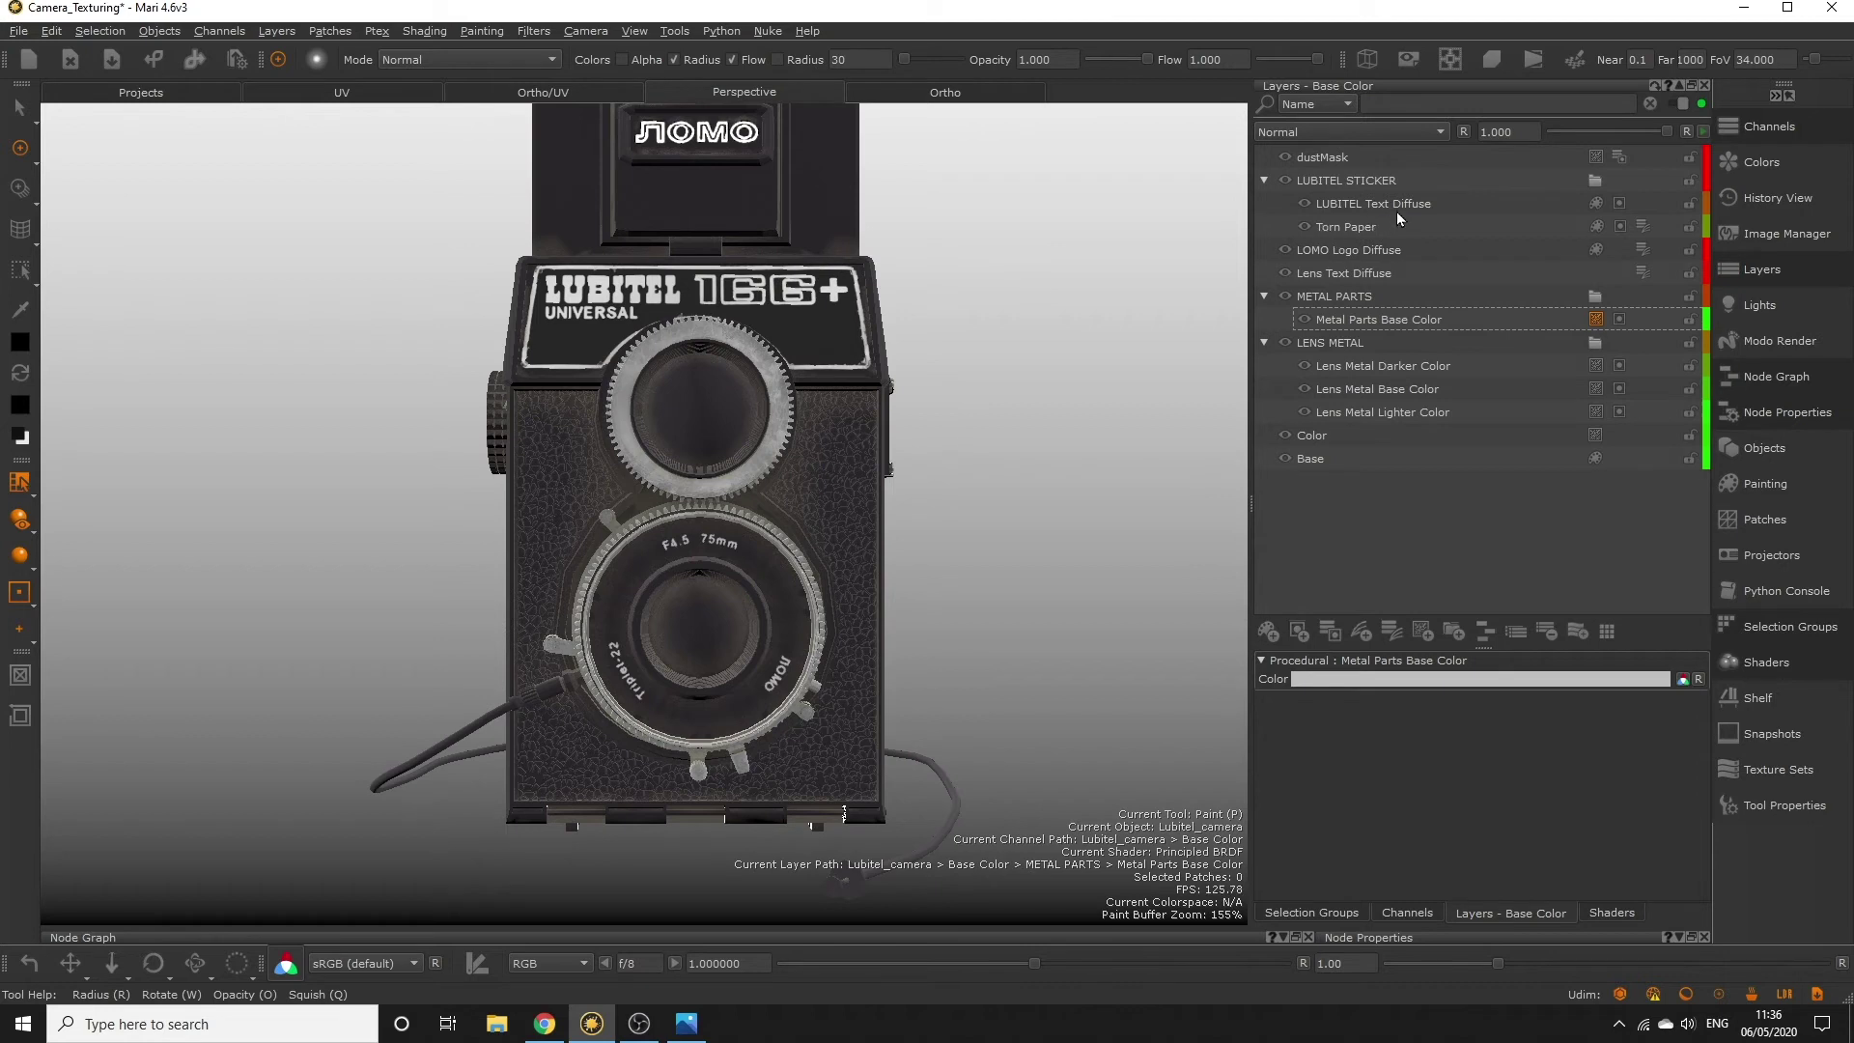
{"action": "left_click", "coordinate": [1339, 274]}
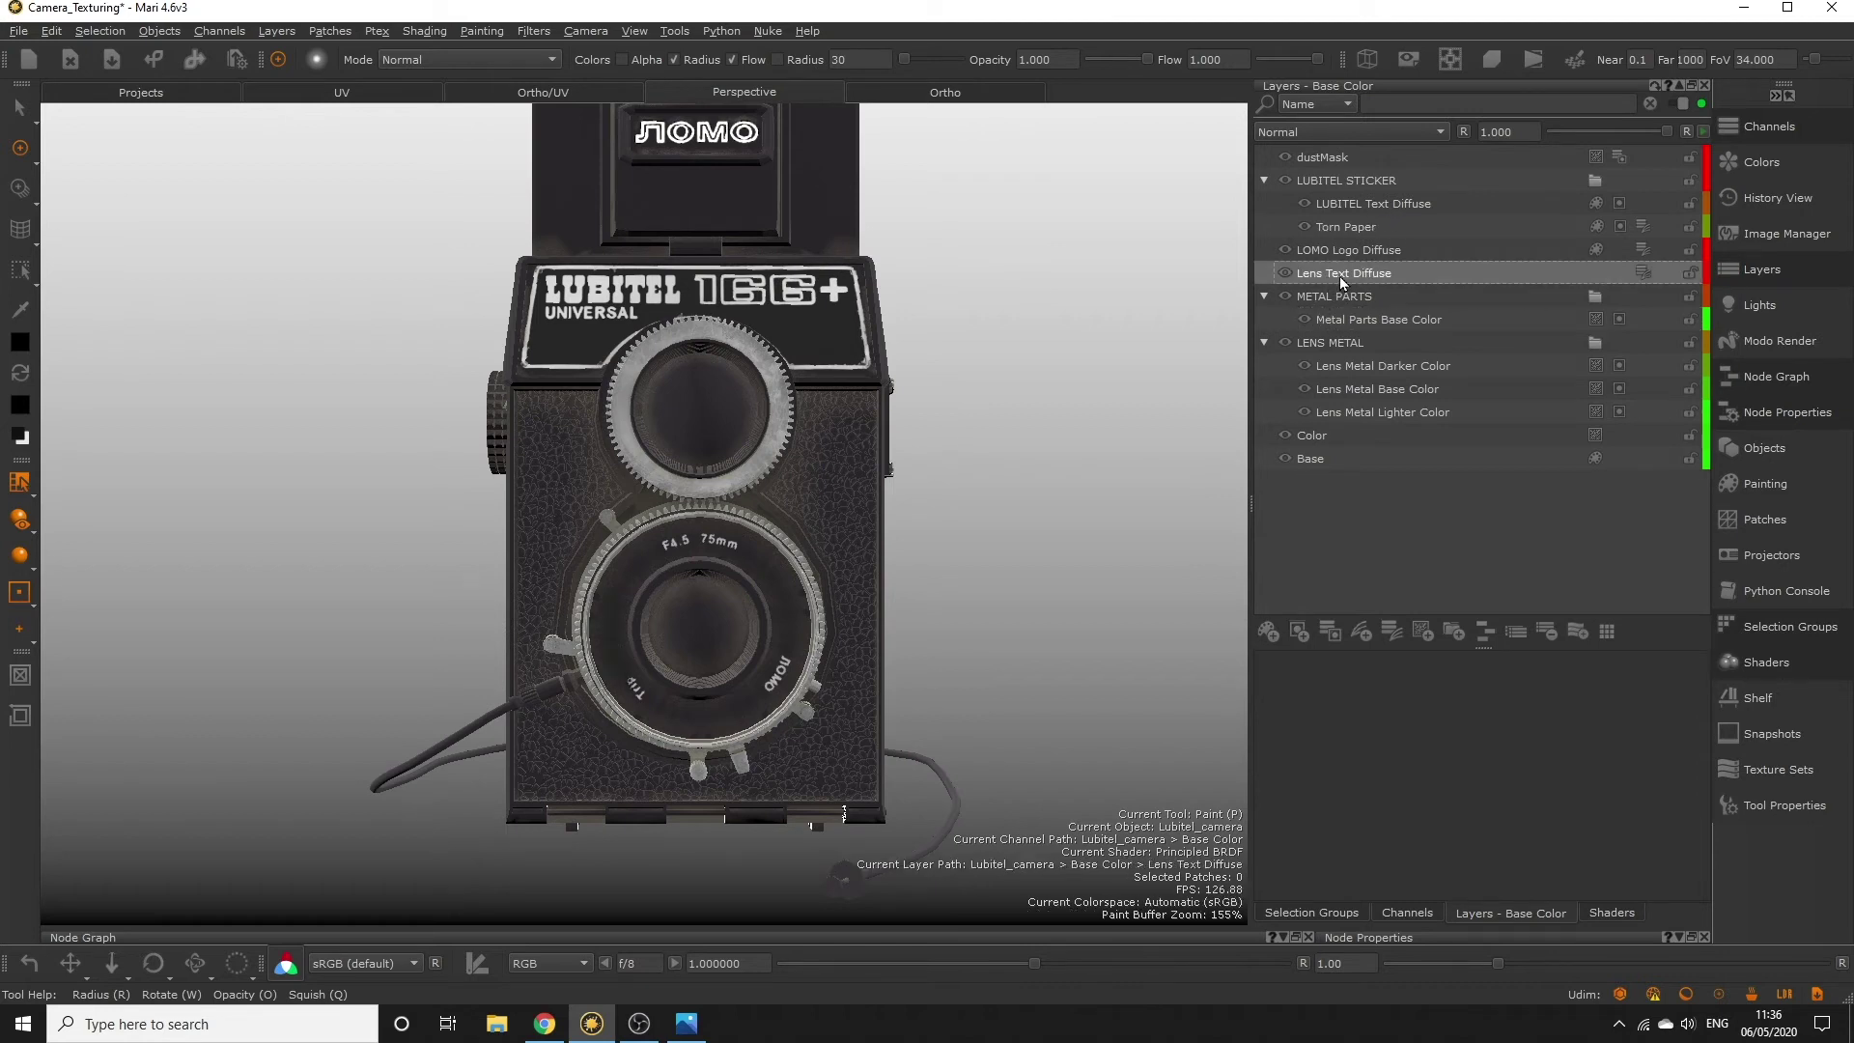
{"action": "key", "text": "Page_Down"}
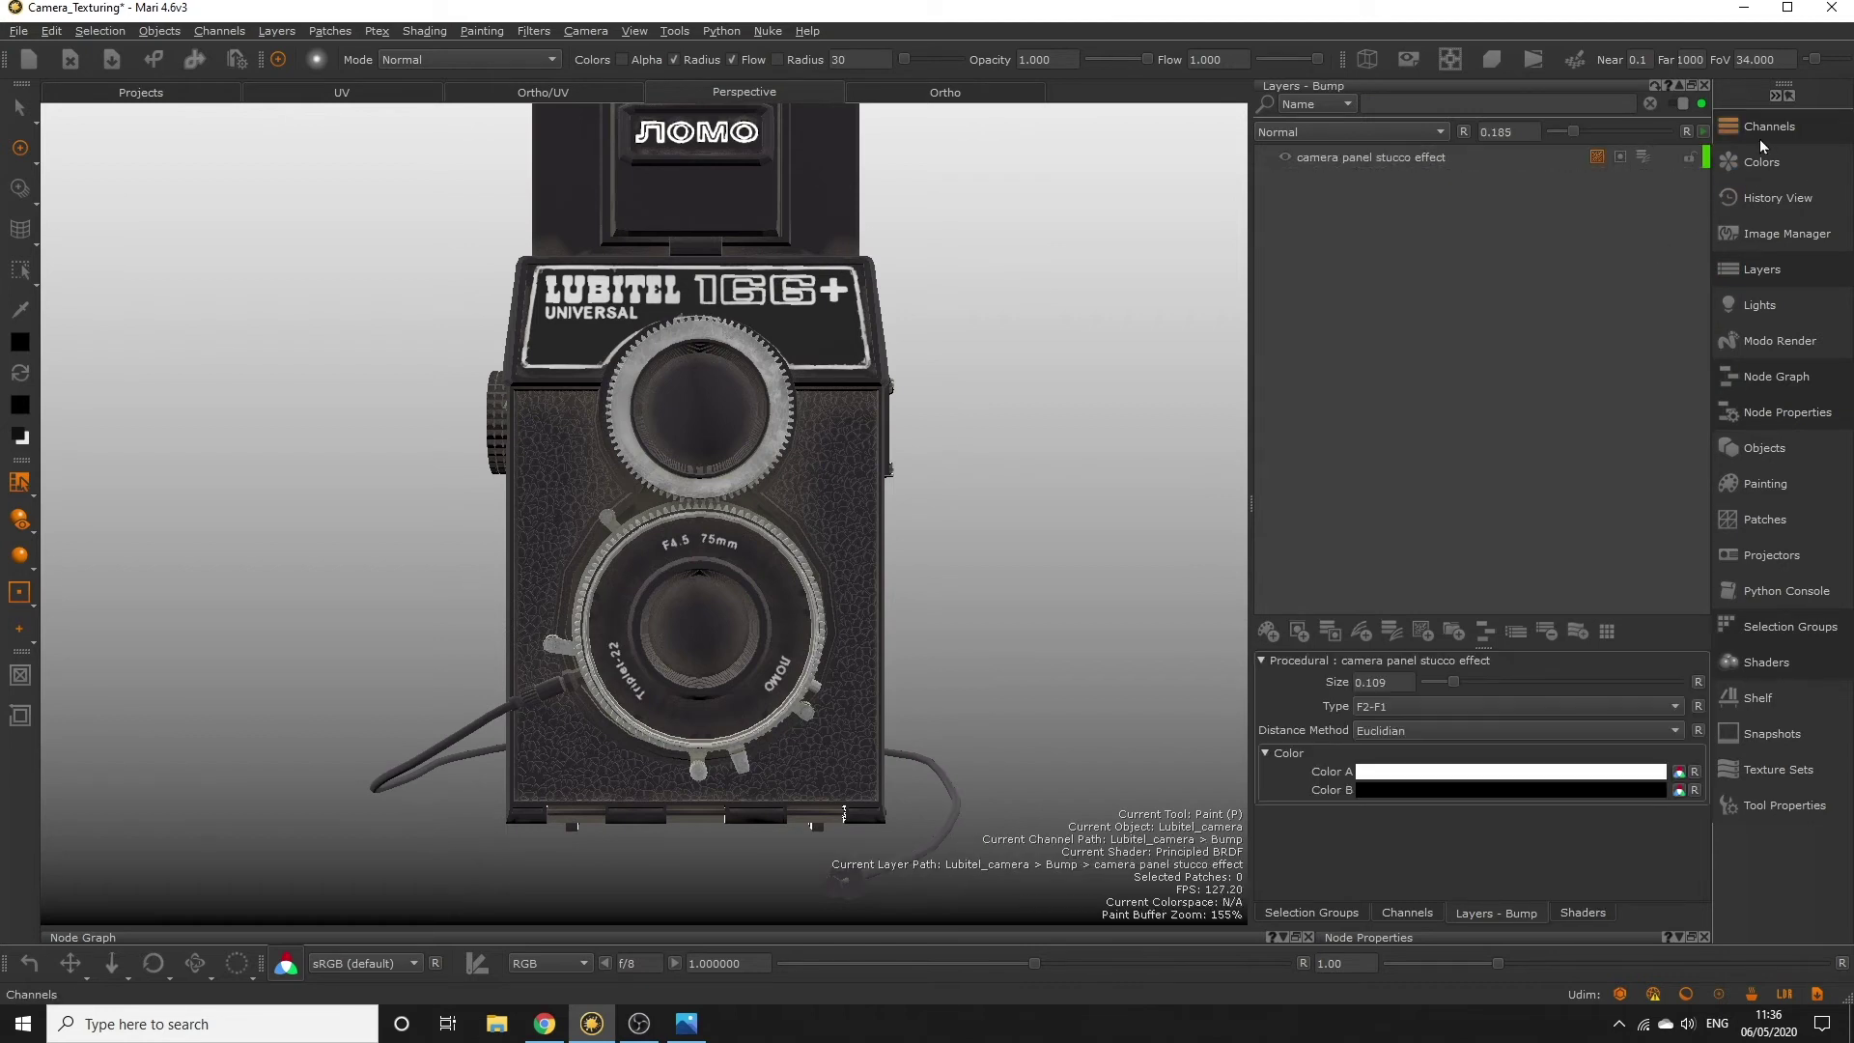
Step: Copy the Lens Text Diffuse layer from the Base Color channel
{"action": "left_click", "coordinate": [1761, 136]}
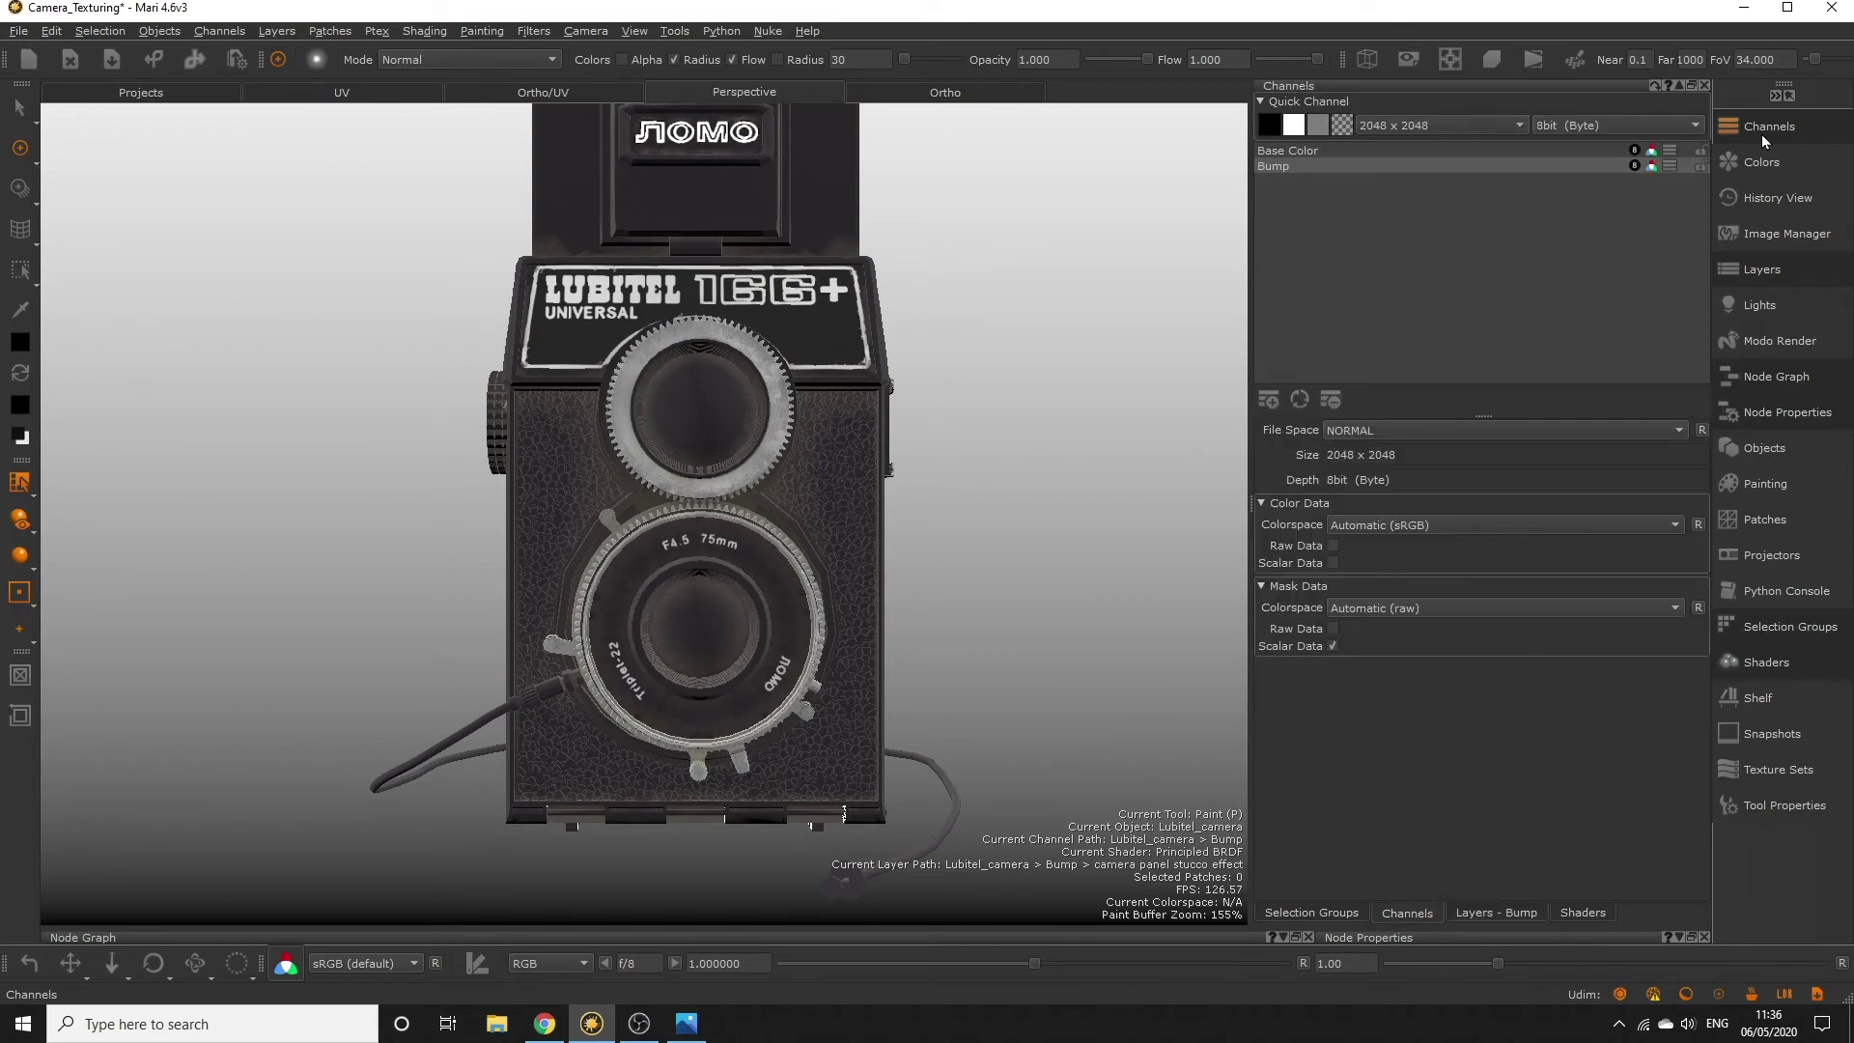
{"action": "left_click", "coordinate": [1313, 149]}
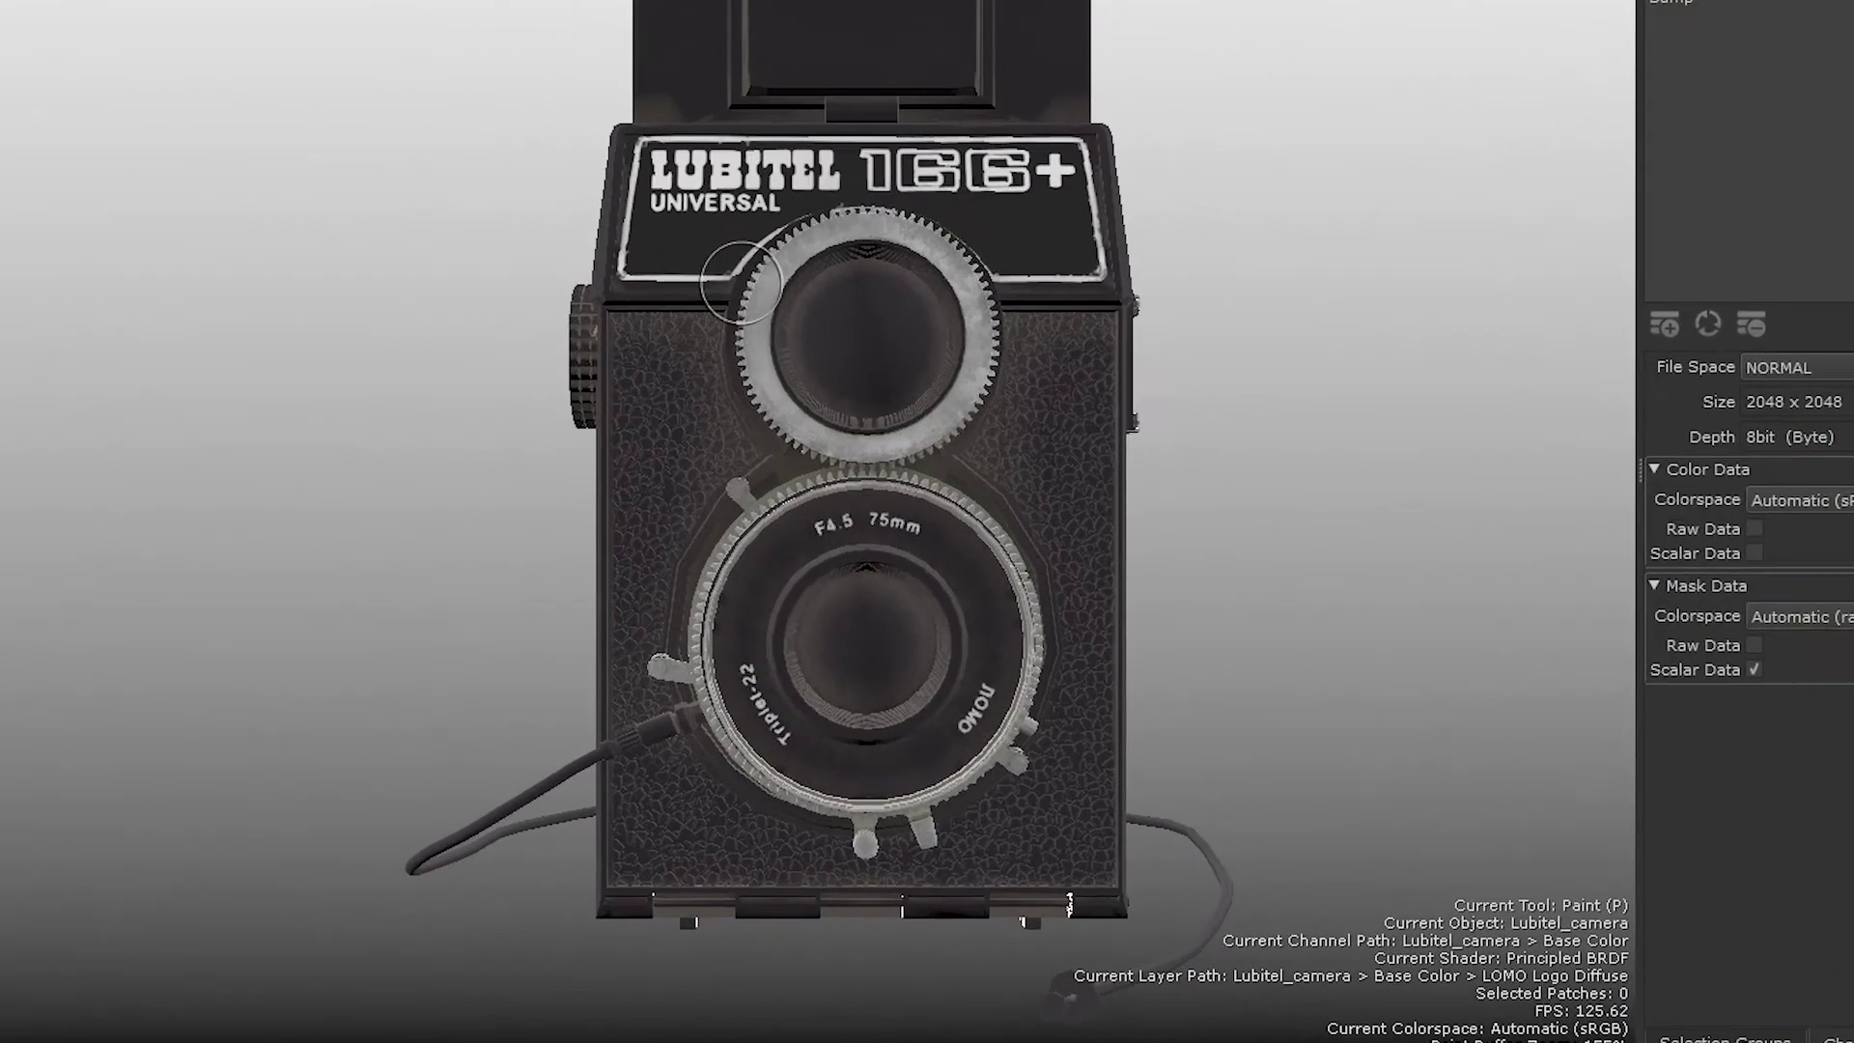
{"action": "key", "text": "Tab"}
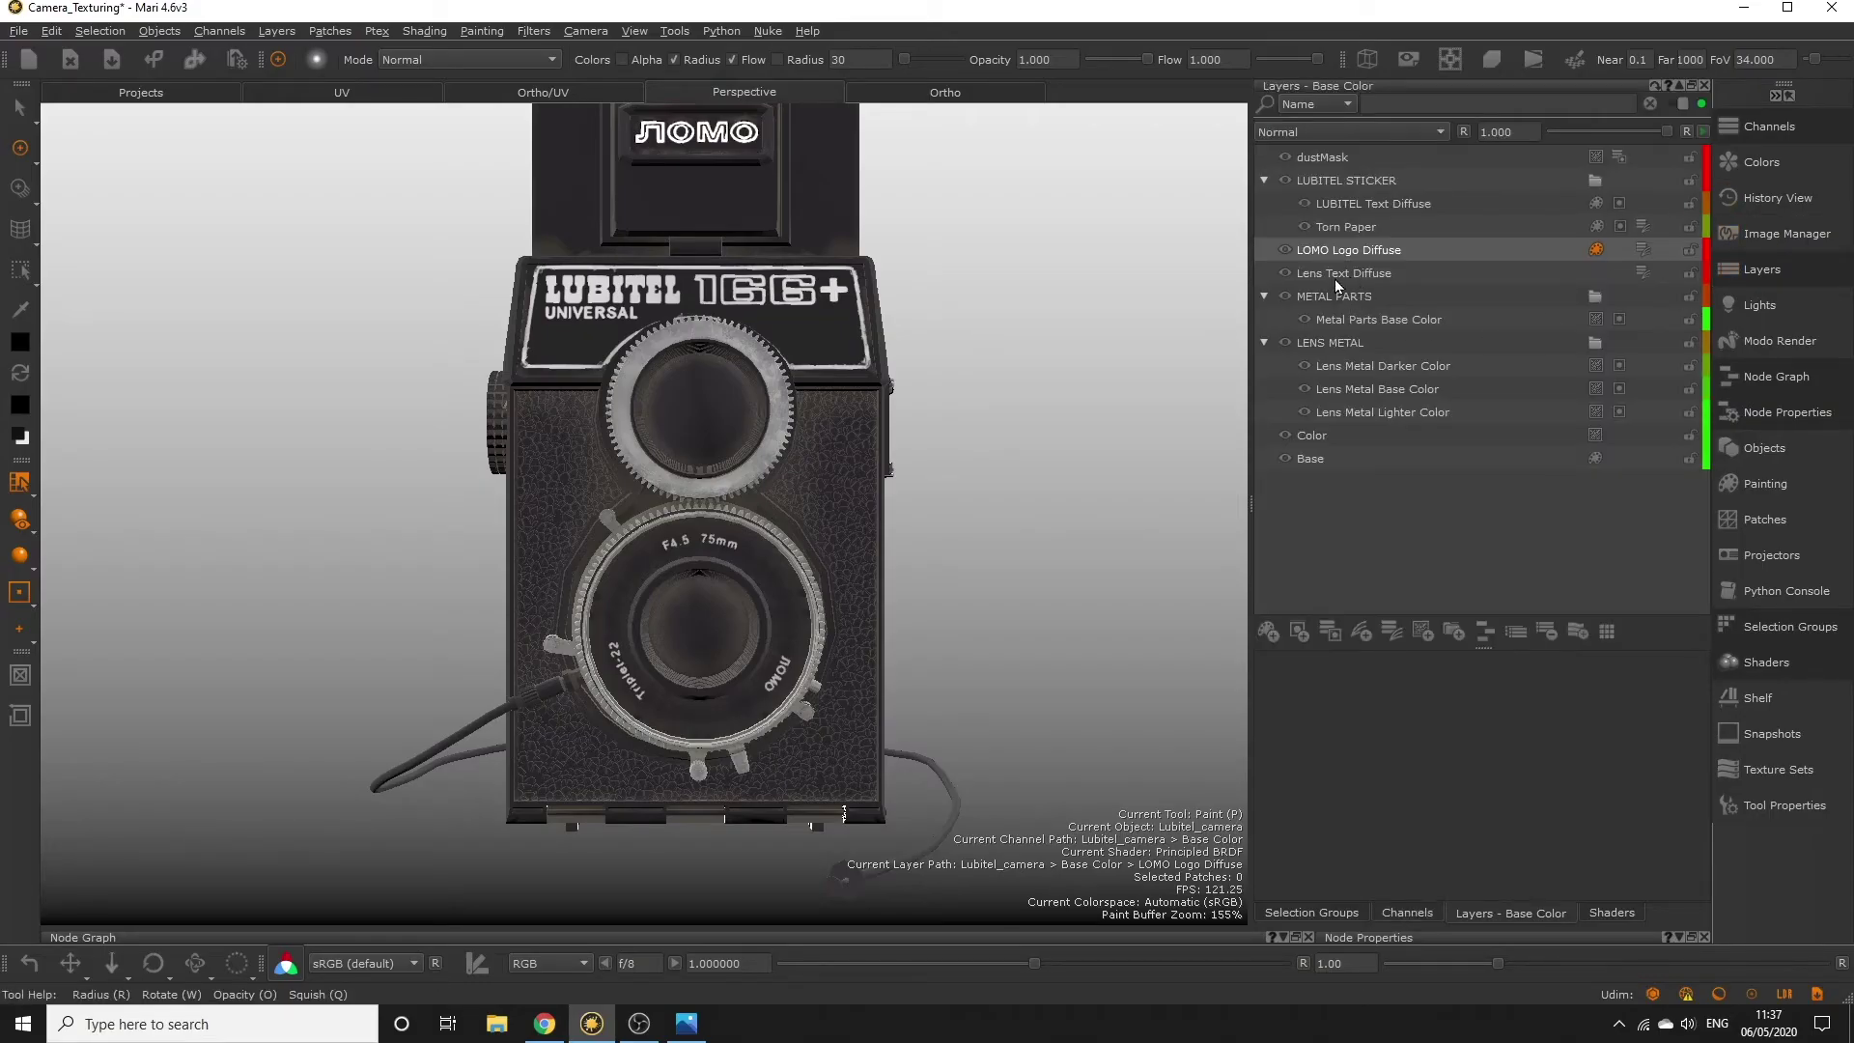
{"action": "left_click", "coordinate": [1370, 275]}
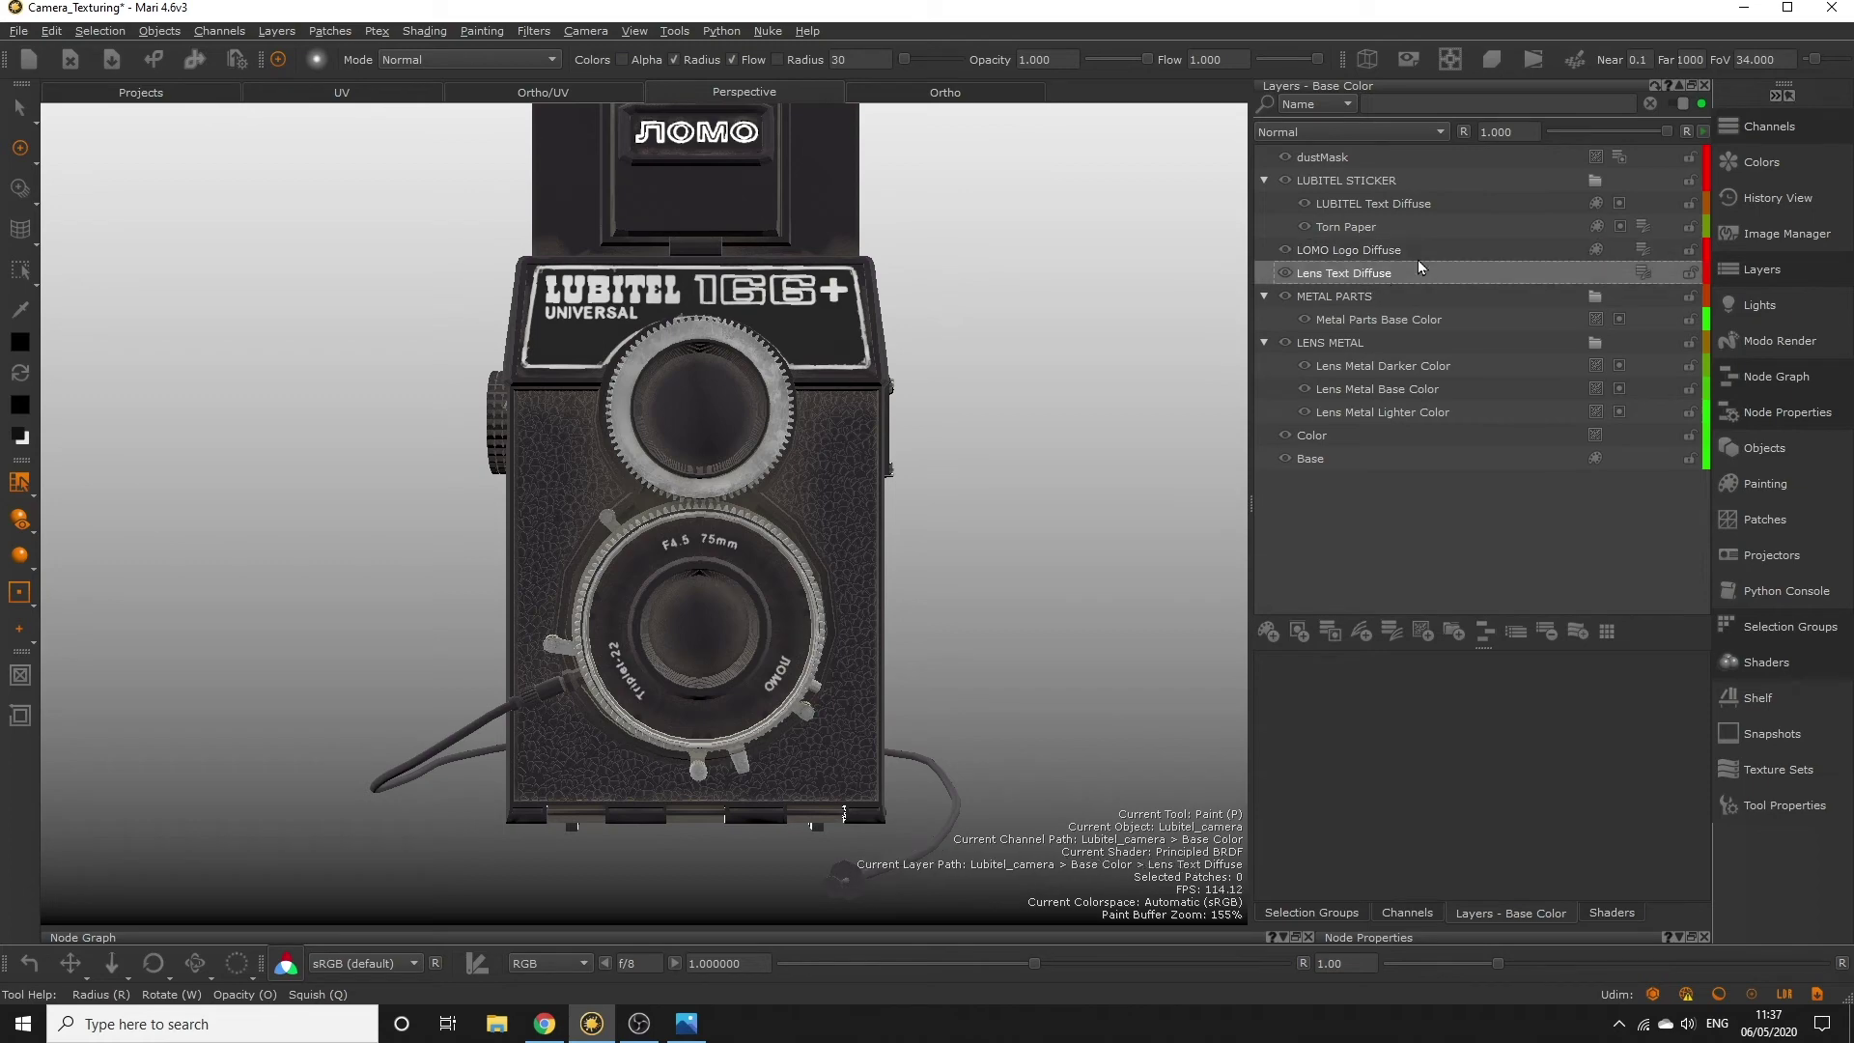
{"action": "right_click", "coordinate": [1357, 275]}
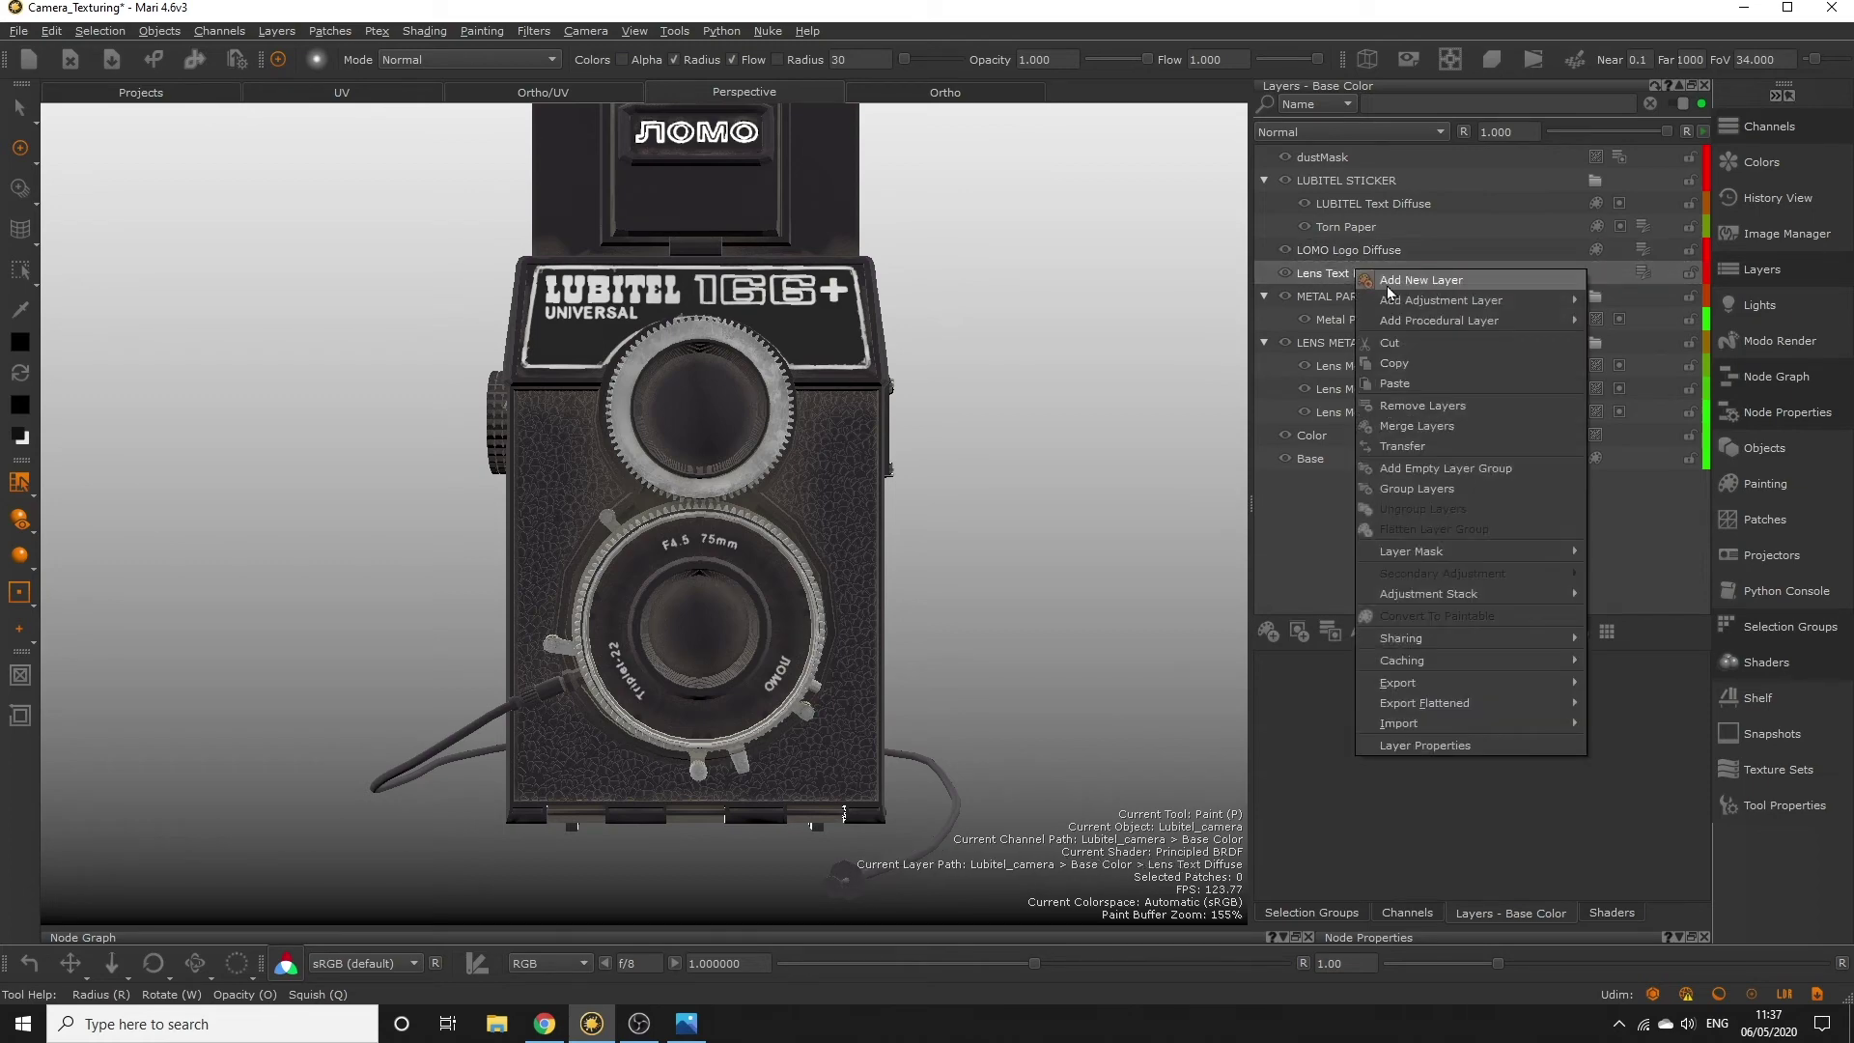
{"action": "left_click", "coordinate": [1395, 363]}
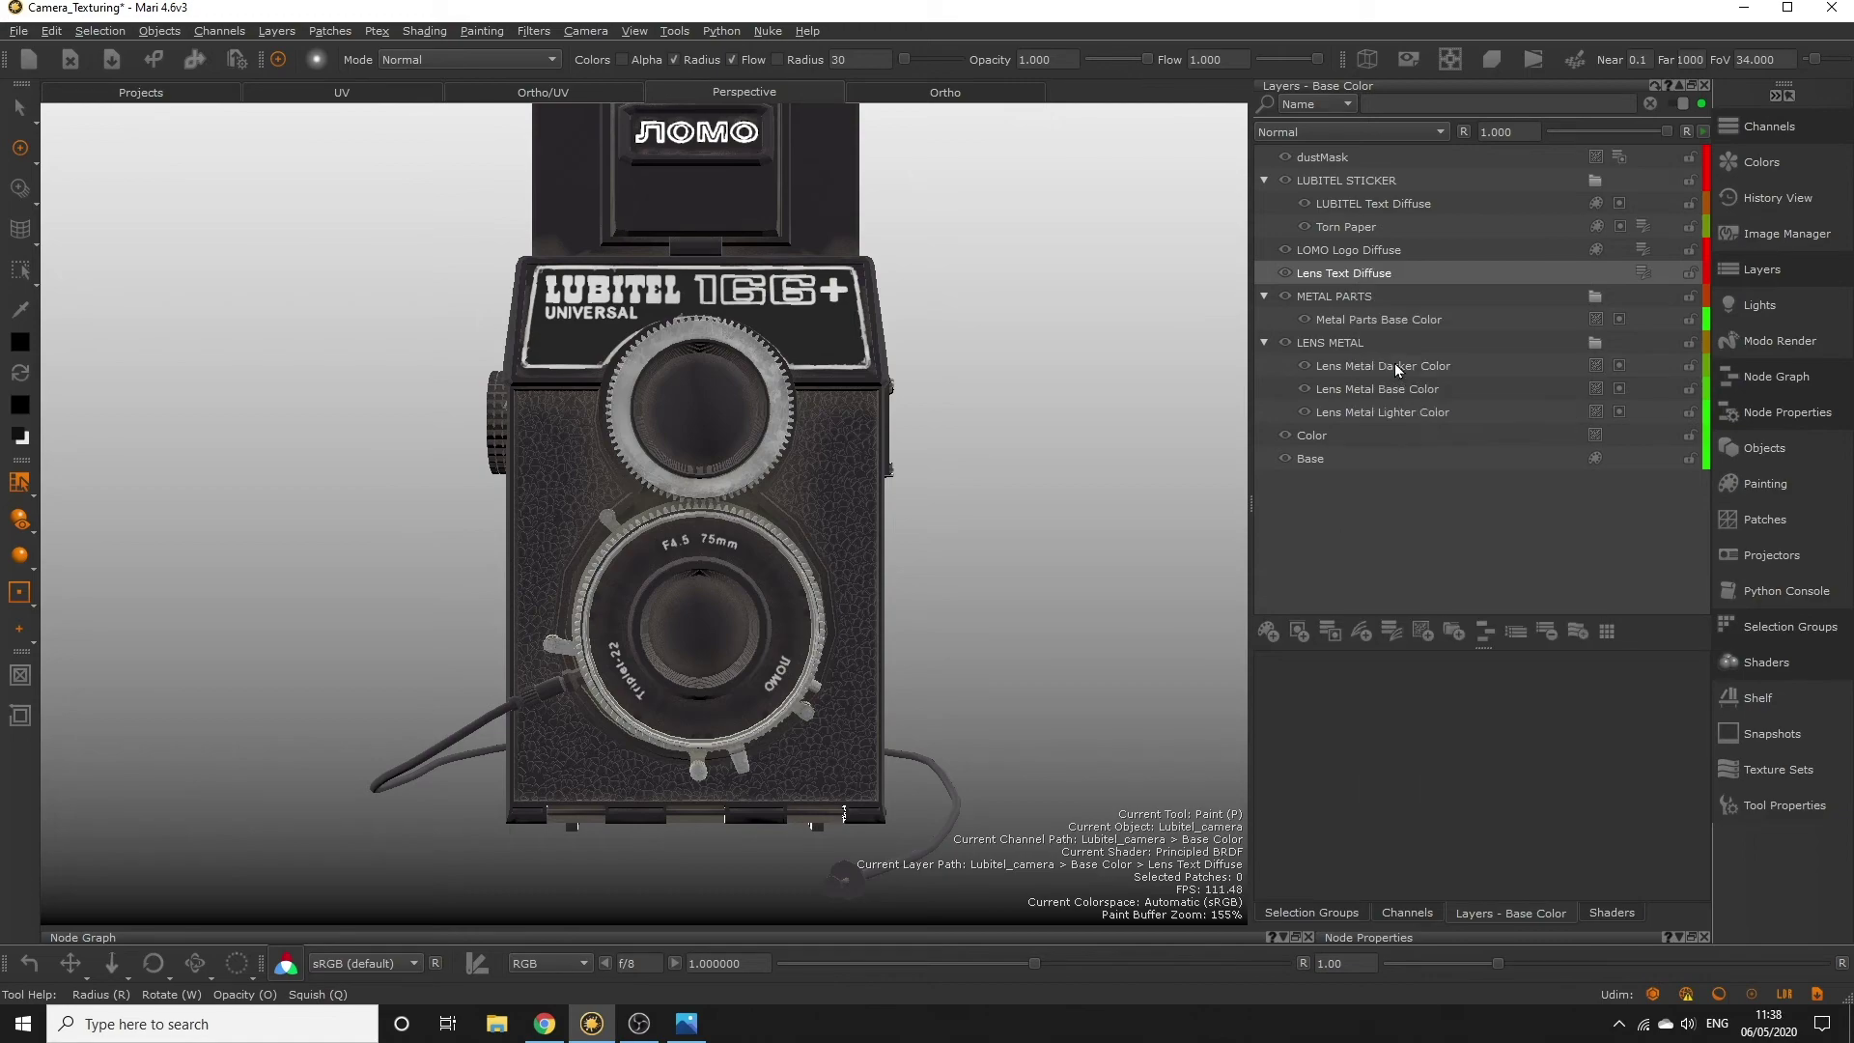
Step: Dock the Bump layer stack and paste the lens text layer in as Lens Text Diffuse1
{"action": "left_click", "coordinate": [1783, 126]}
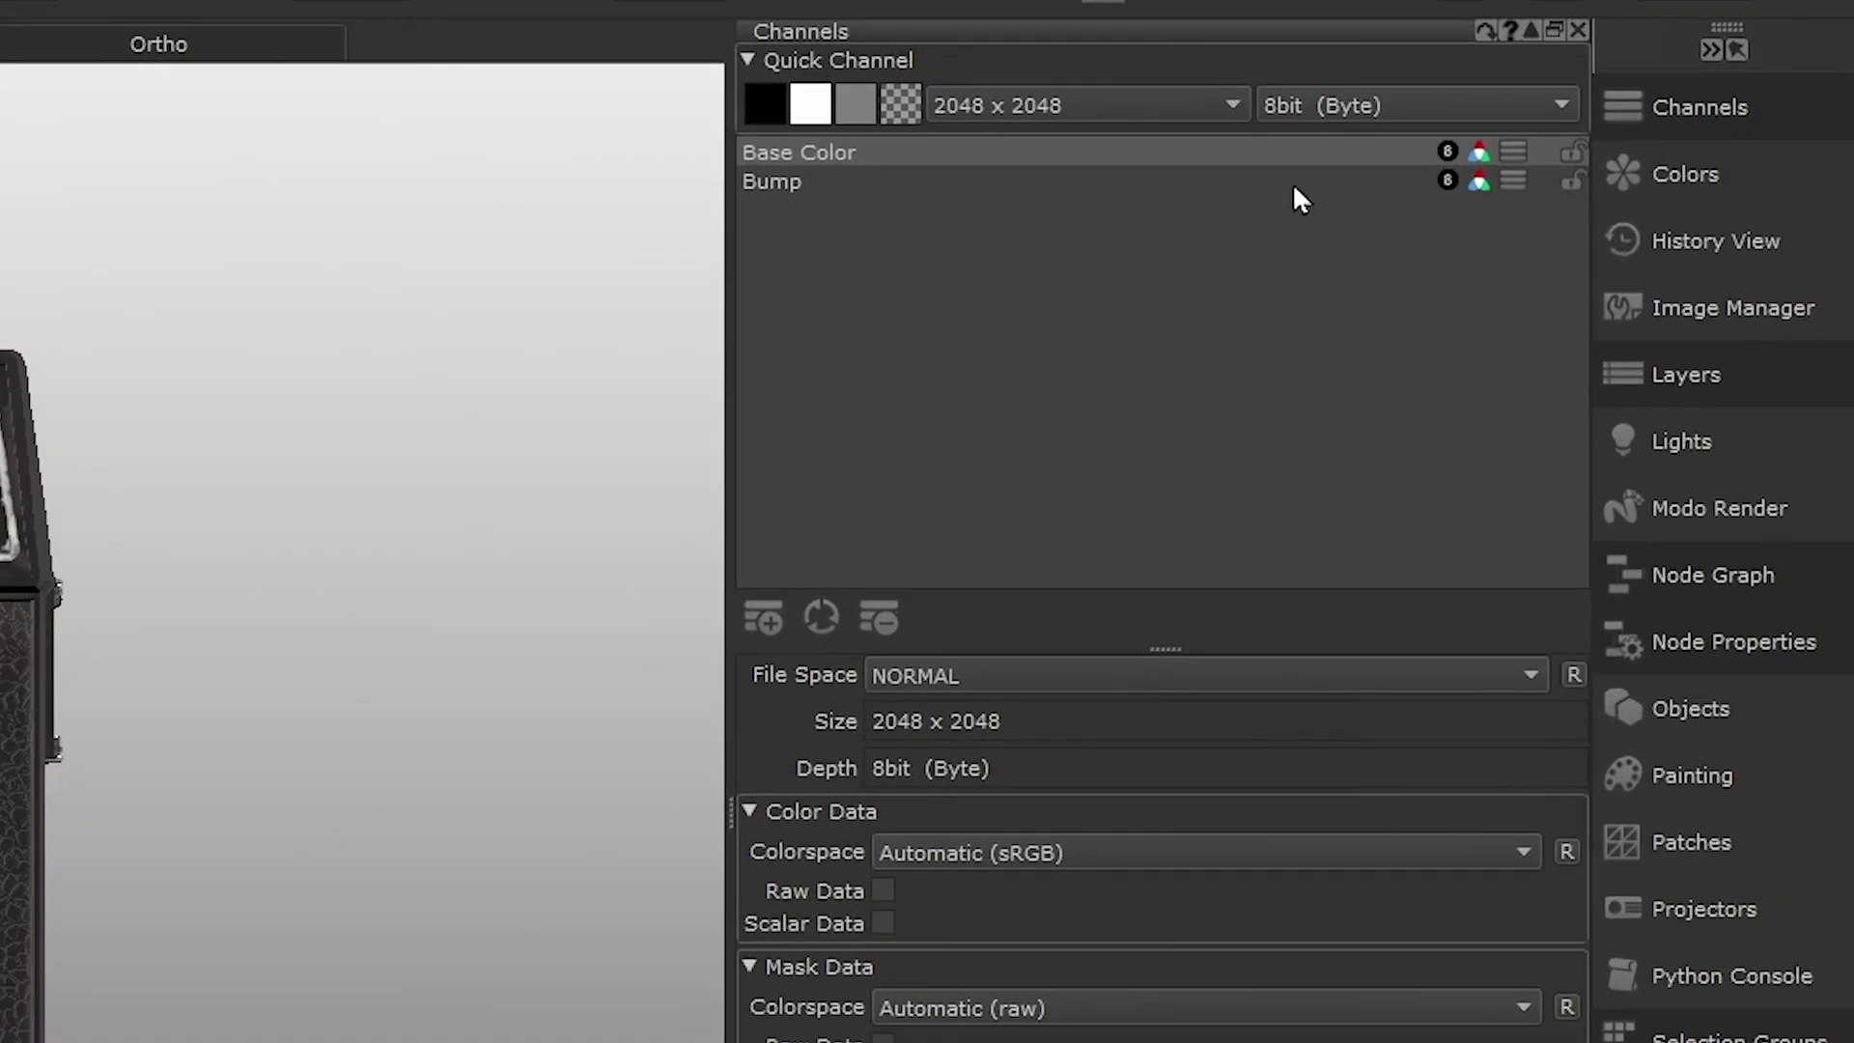
{"action": "left_click", "coordinate": [1566, 167]}
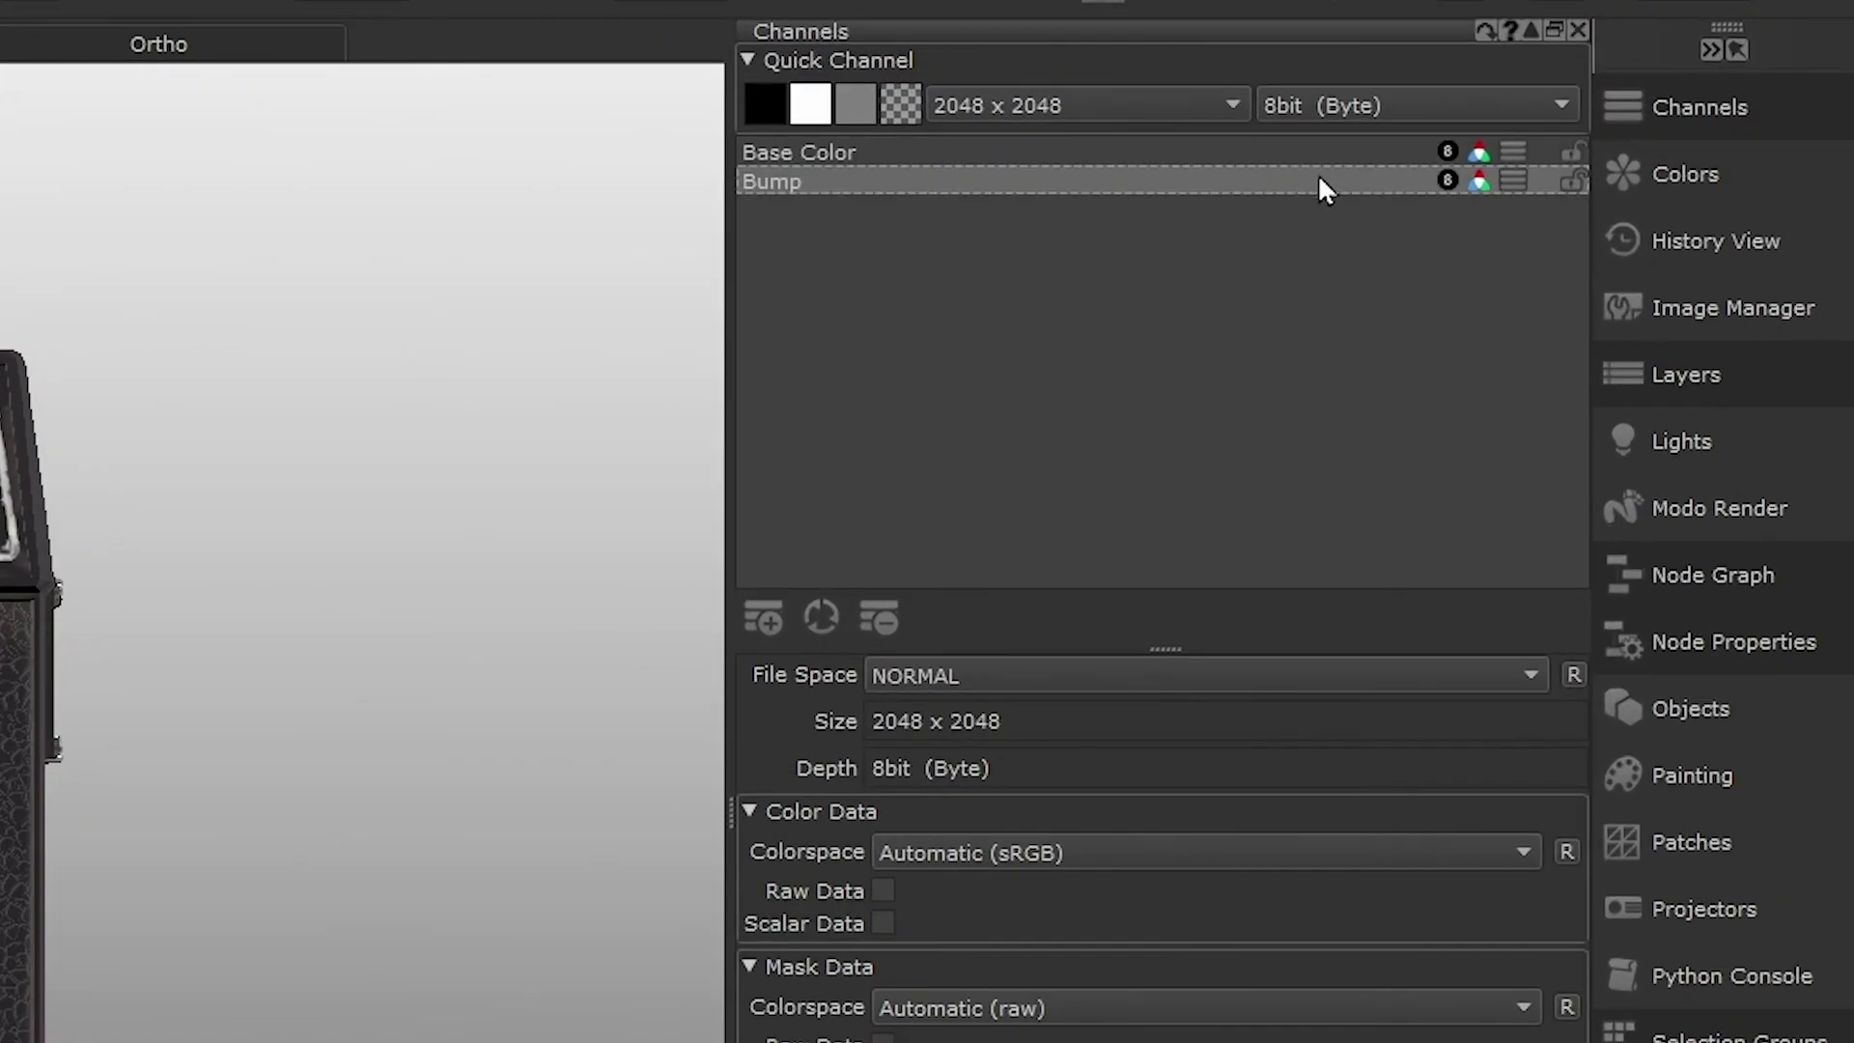
{"action": "left_click", "coordinate": [1512, 180]}
{"action": "left_click_drag", "start_coordinate": [1533, 191], "coordinate": [995, 276]}
{"action": "right_click", "coordinate": [908, 152]}
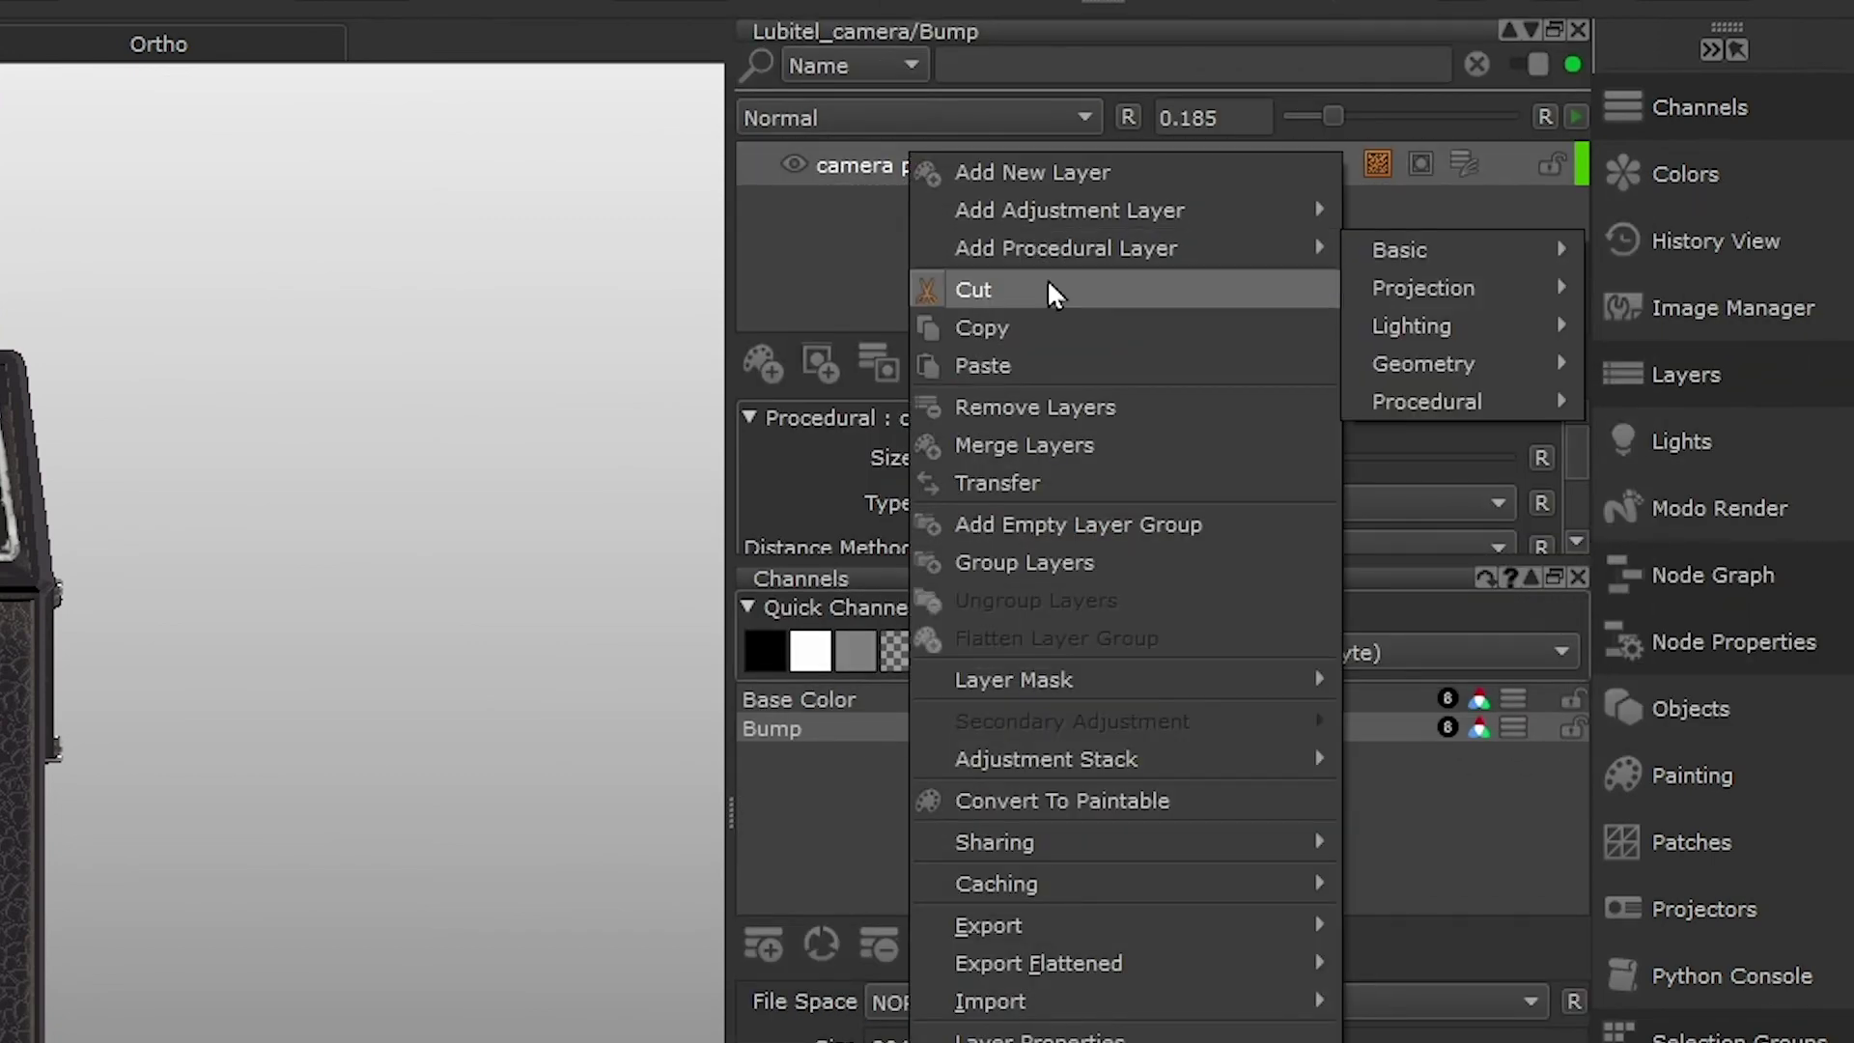
{"action": "left_click", "coordinate": [1004, 367]}
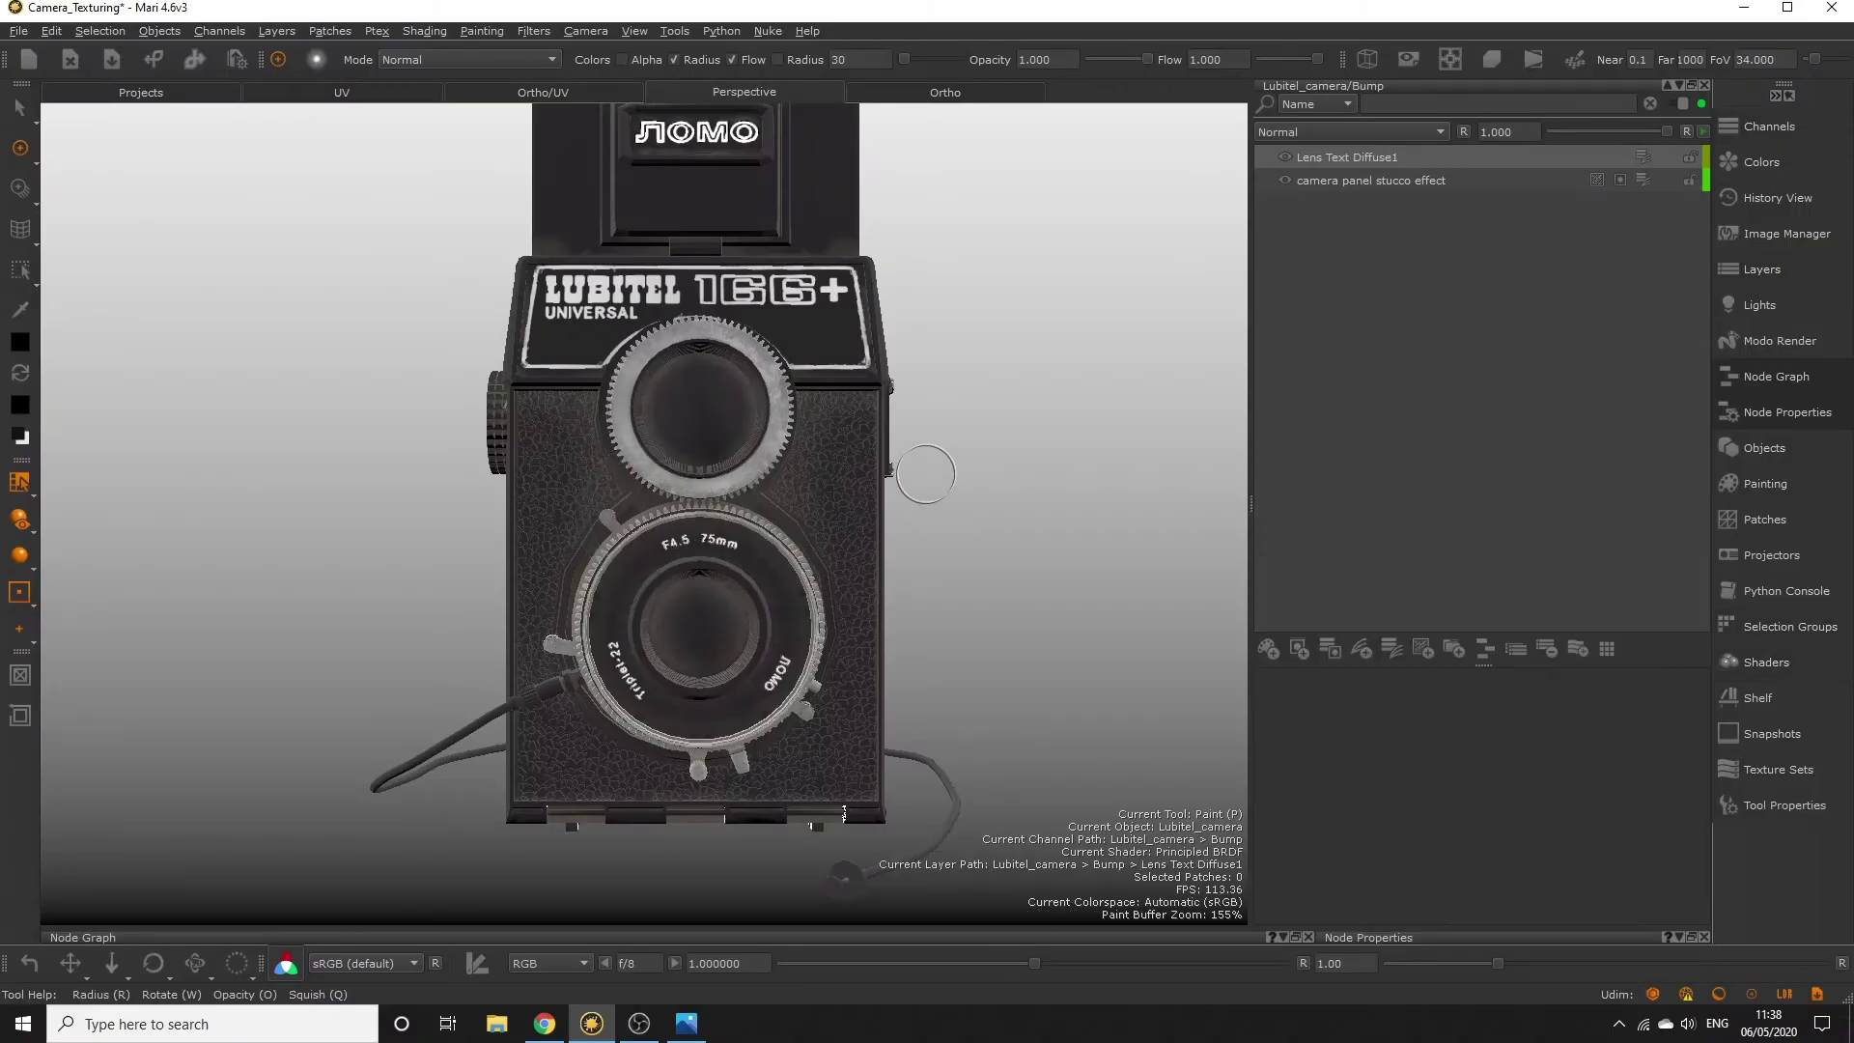
{"action": "key", "text": "grave"}
Step: Add a Levels adjustment to the lens text layer's stack and lower its midpoint to about 0.26
{"action": "scroll", "coordinate": [775, 775], "scroll_direction": "up", "scroll_amount": 10}
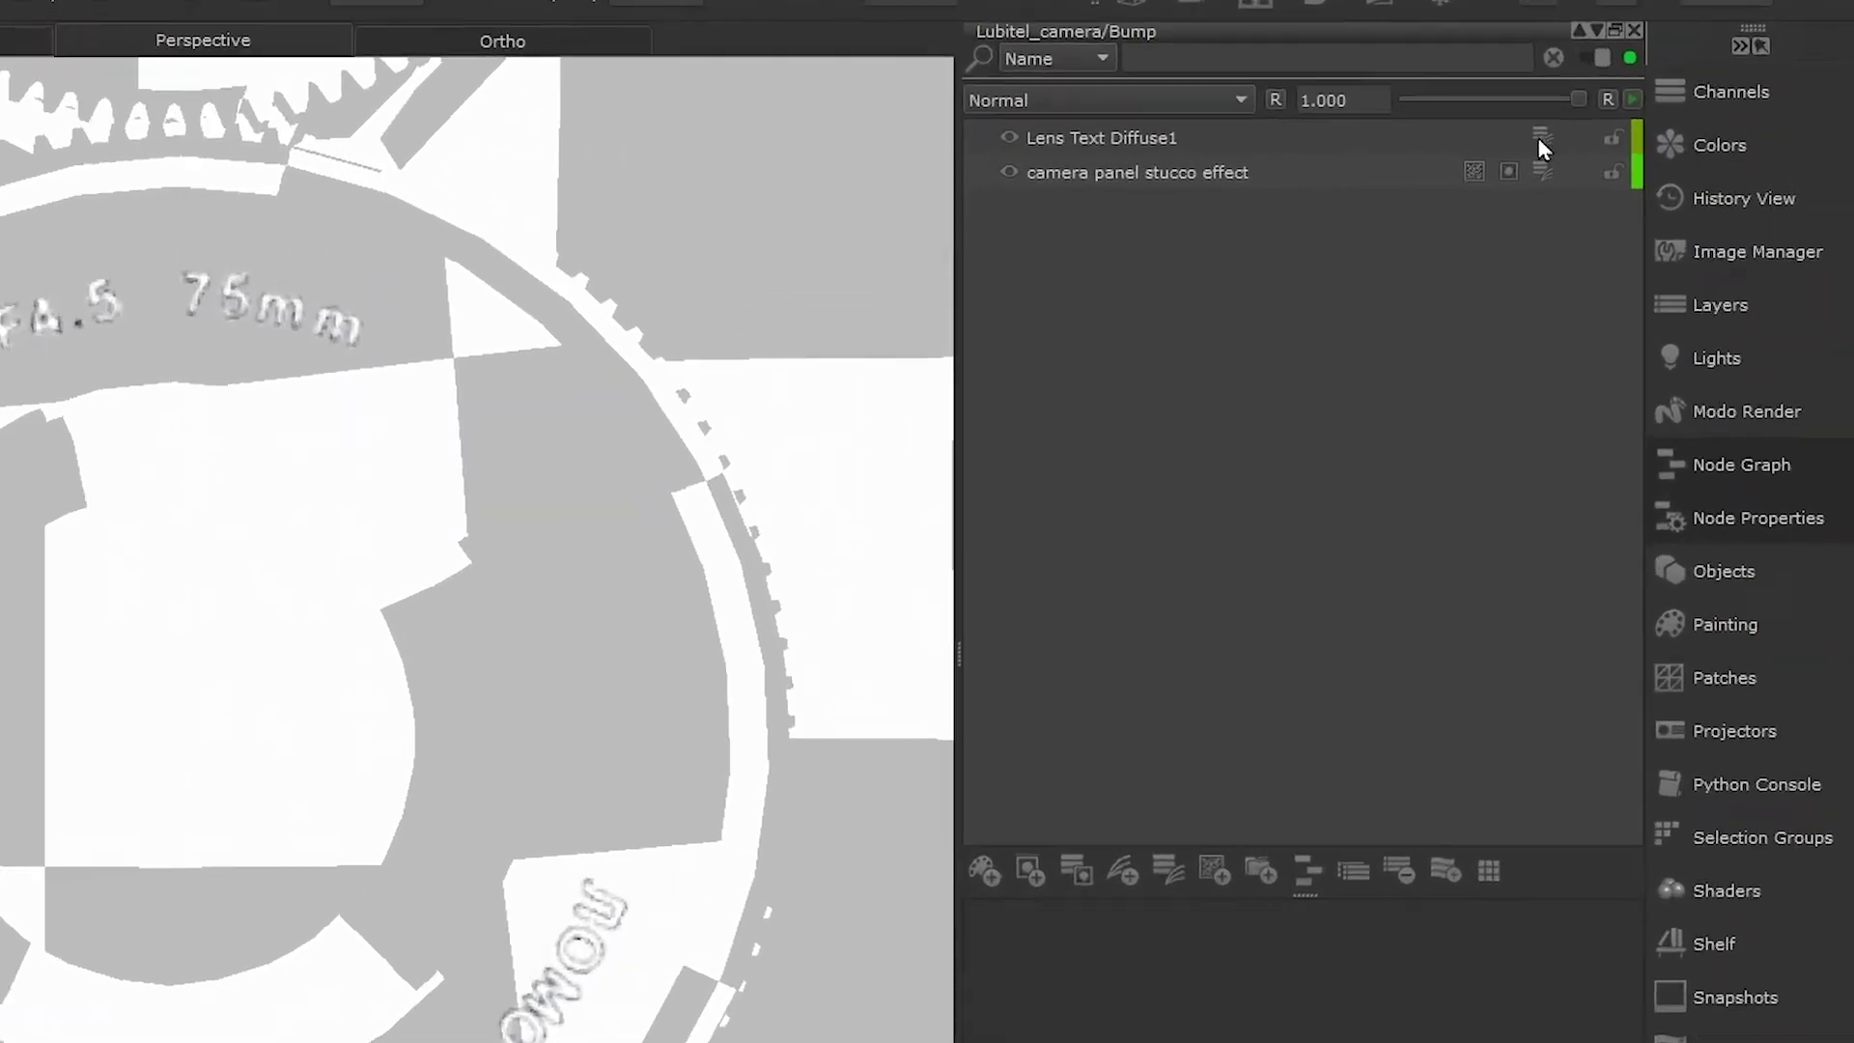
{"action": "left_click", "coordinate": [1537, 138]}
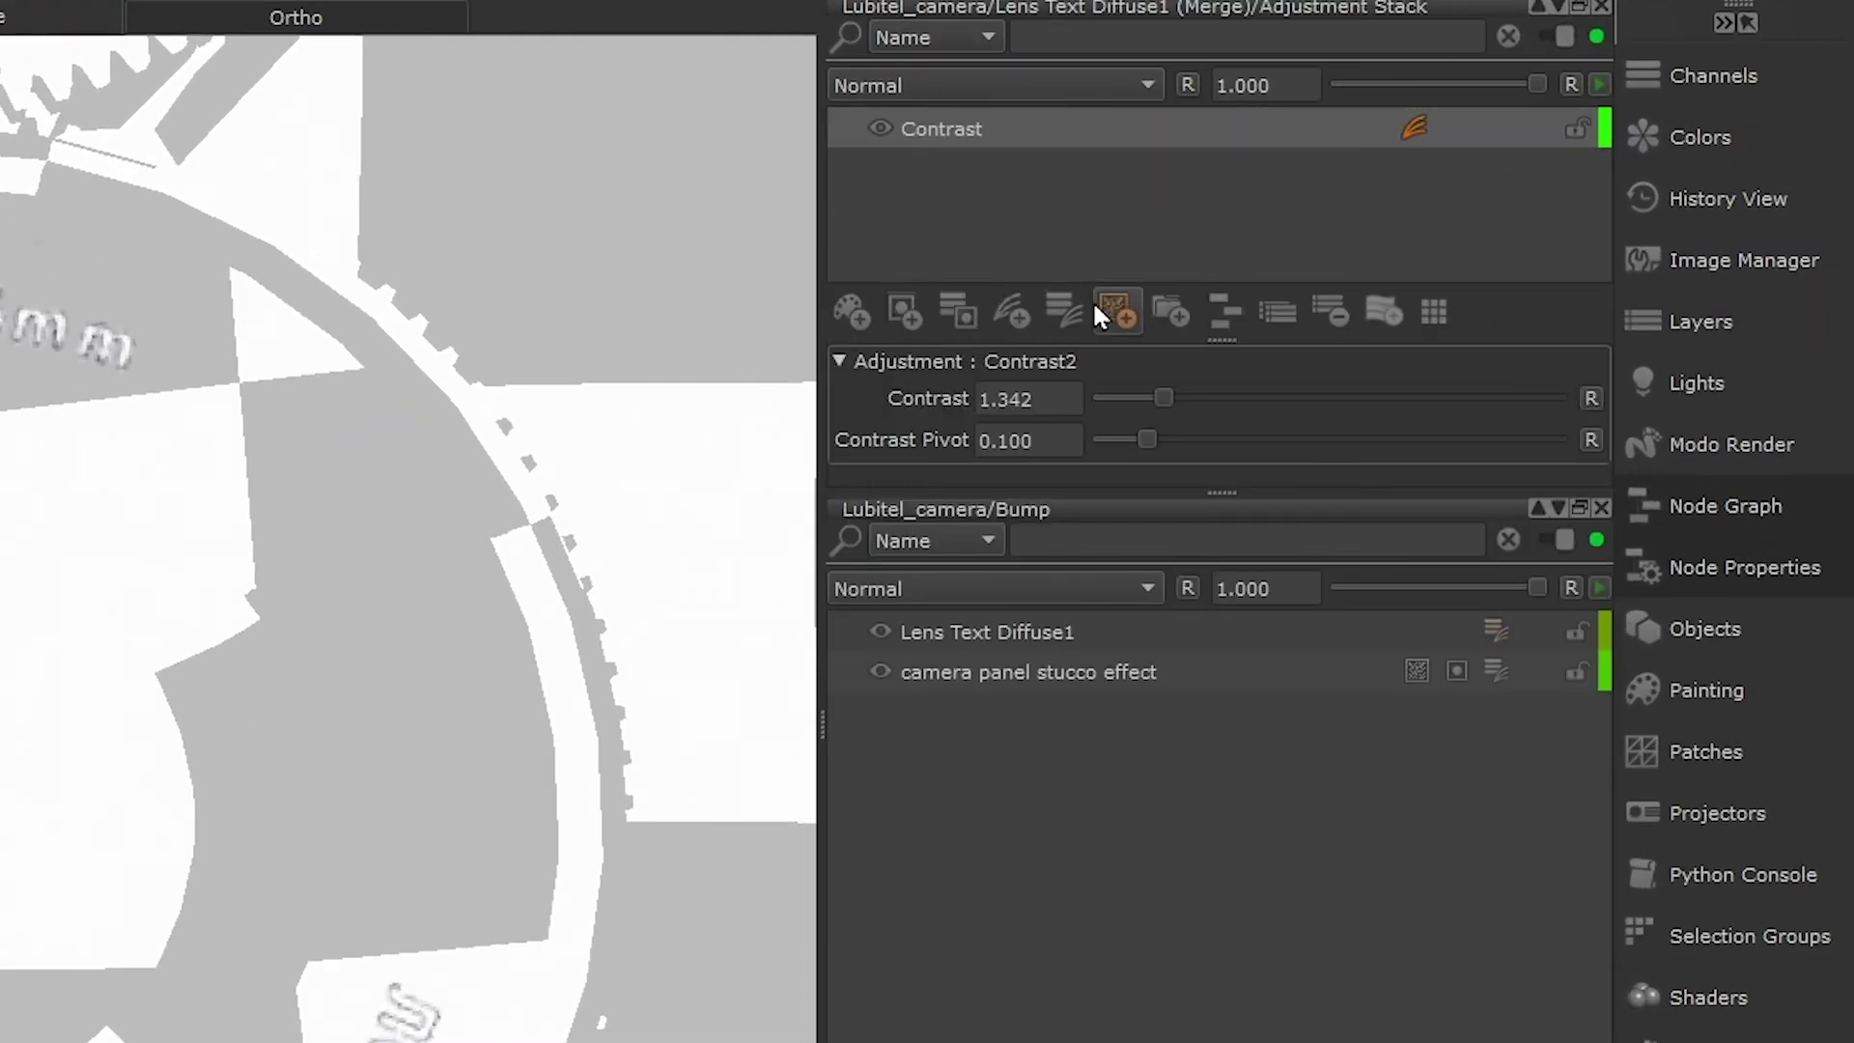
{"action": "left_click_drag", "start_coordinate": [1220, 495], "coordinate": [1235, 706]}
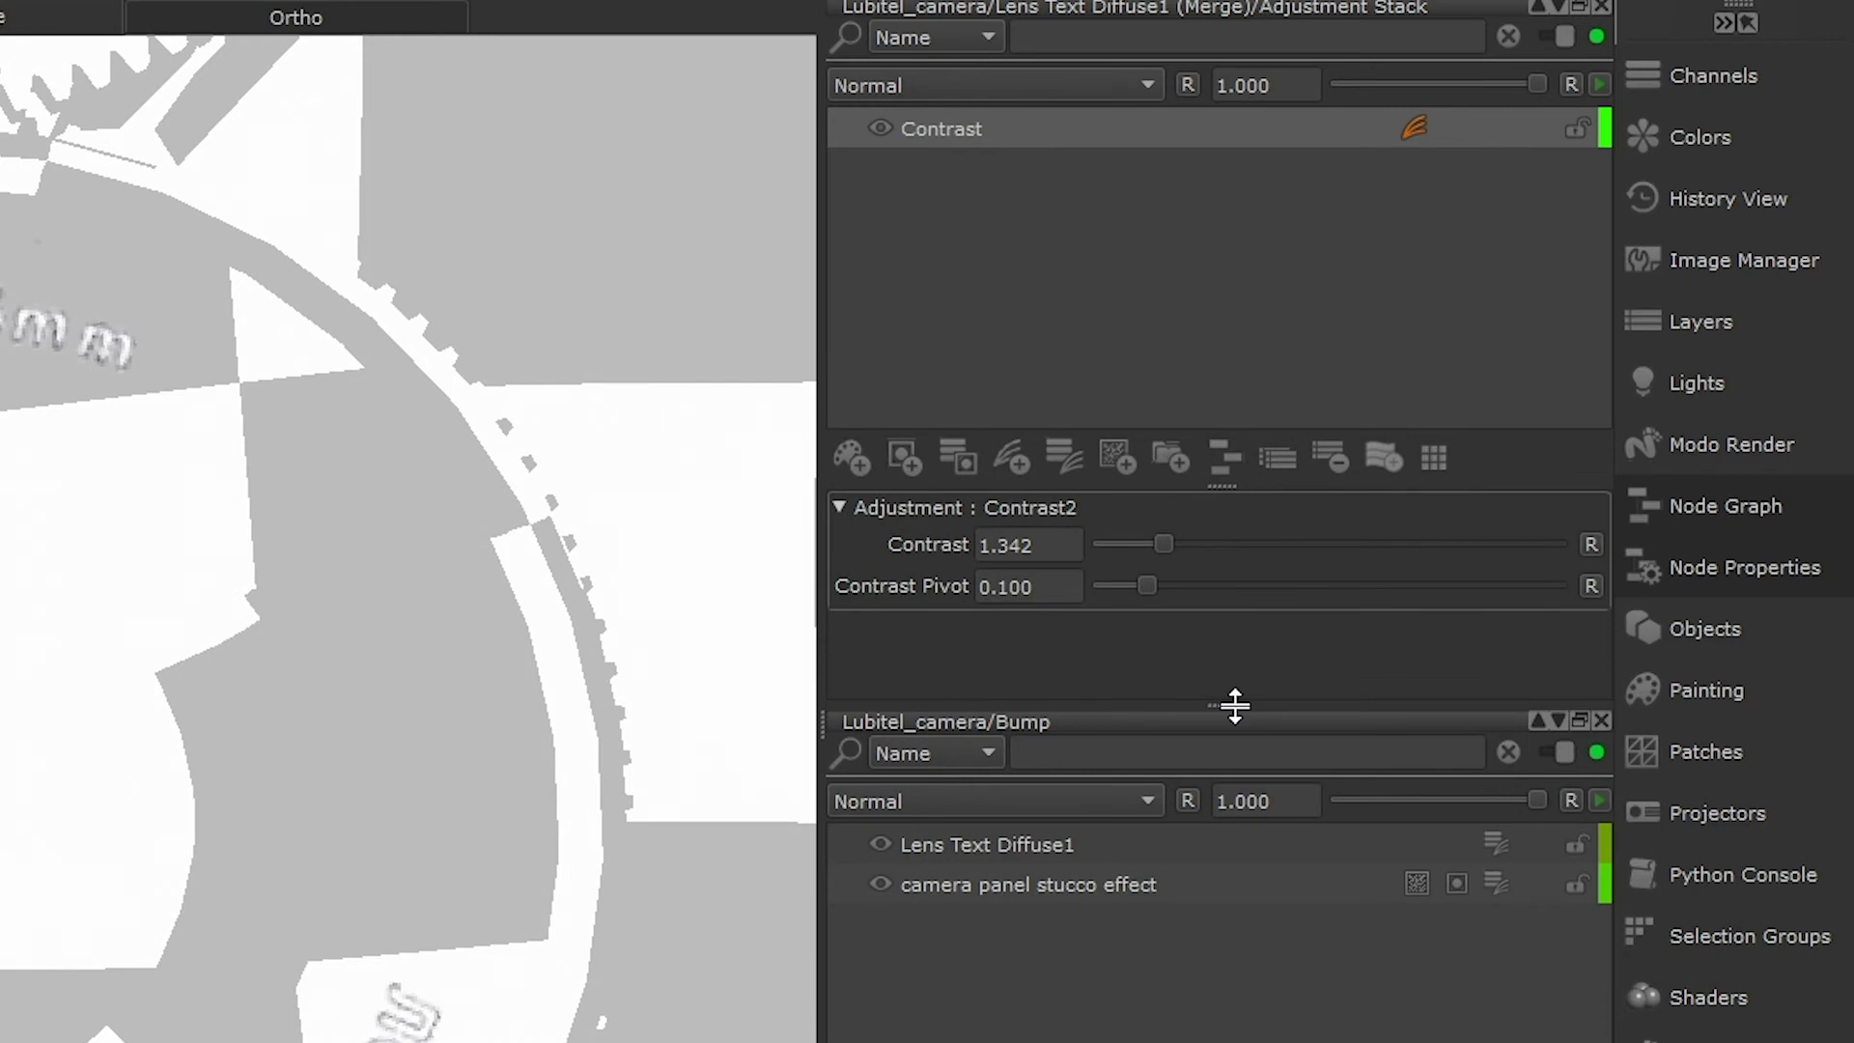
{"action": "left_click", "coordinate": [1010, 452]}
{"action": "left_click", "coordinate": [1141, 717]}
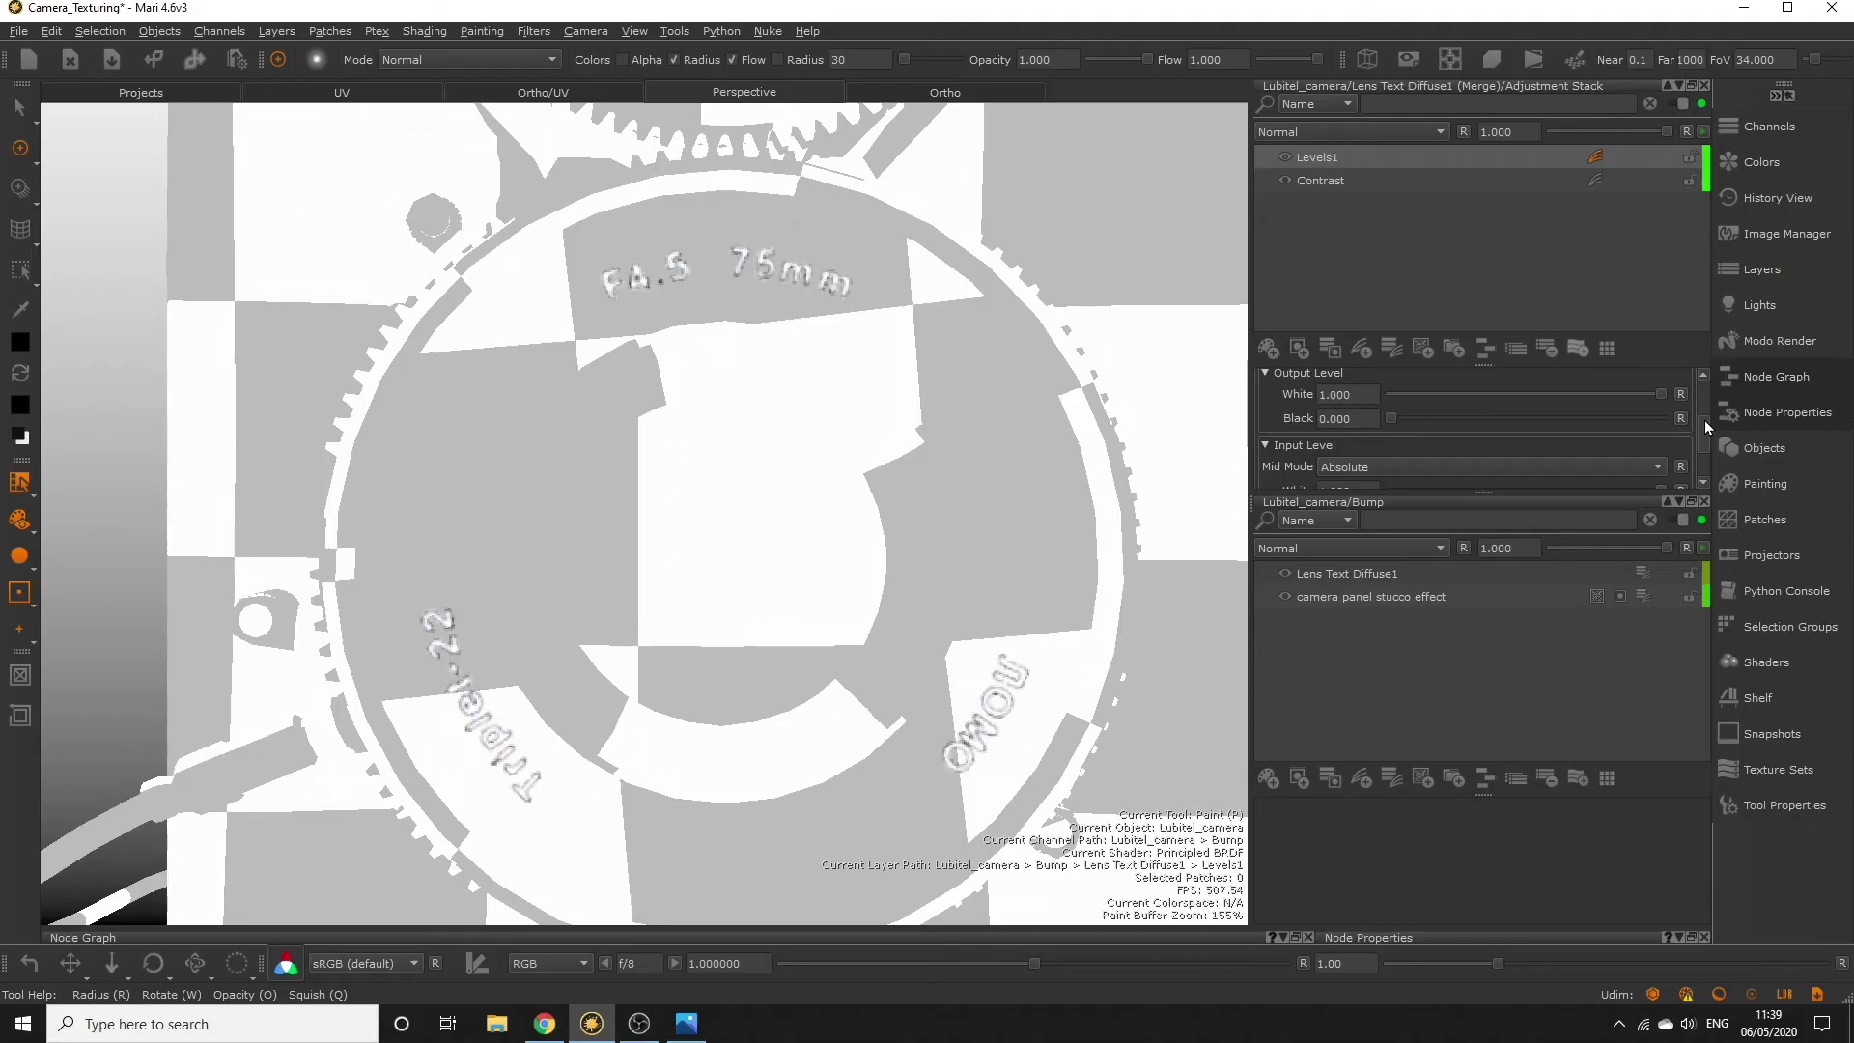
{"action": "left_click_drag", "start_coordinate": [1706, 421], "coordinate": [1703, 446]}
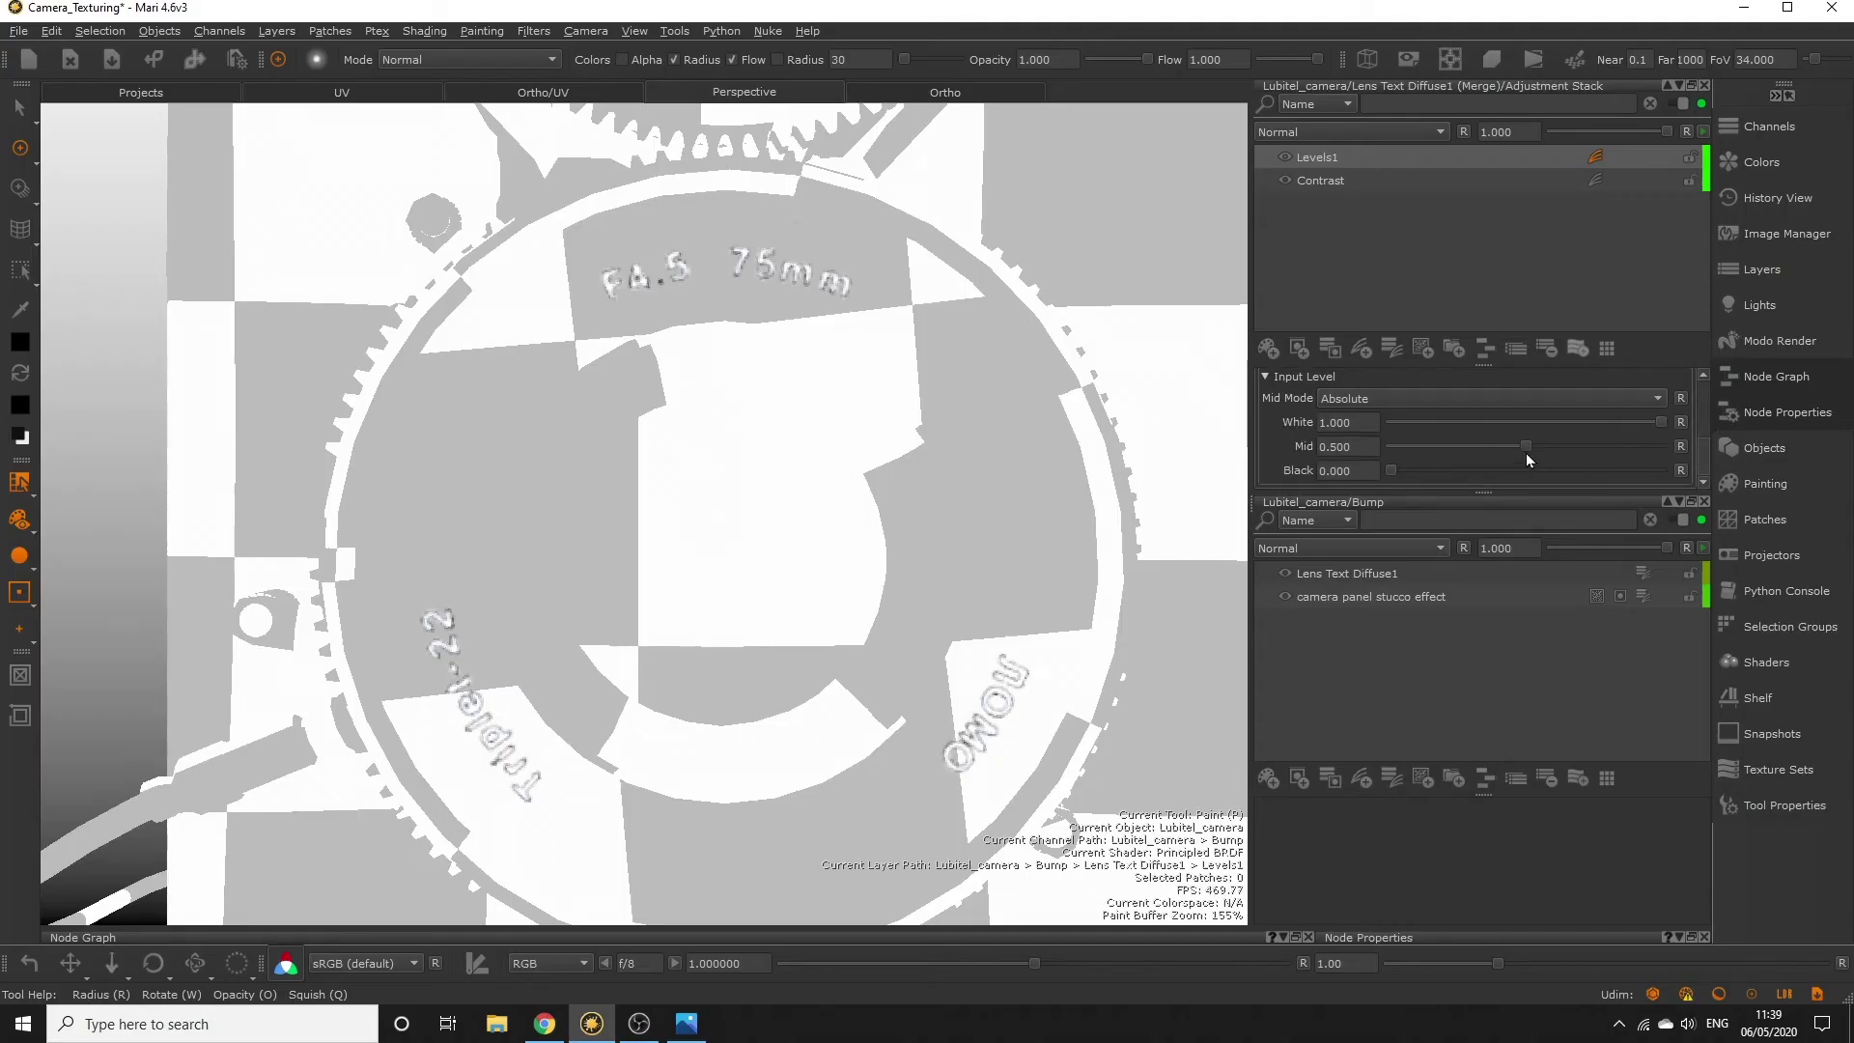
{"action": "left_click_drag", "start_coordinate": [1524, 448], "coordinate": [1449, 445]}
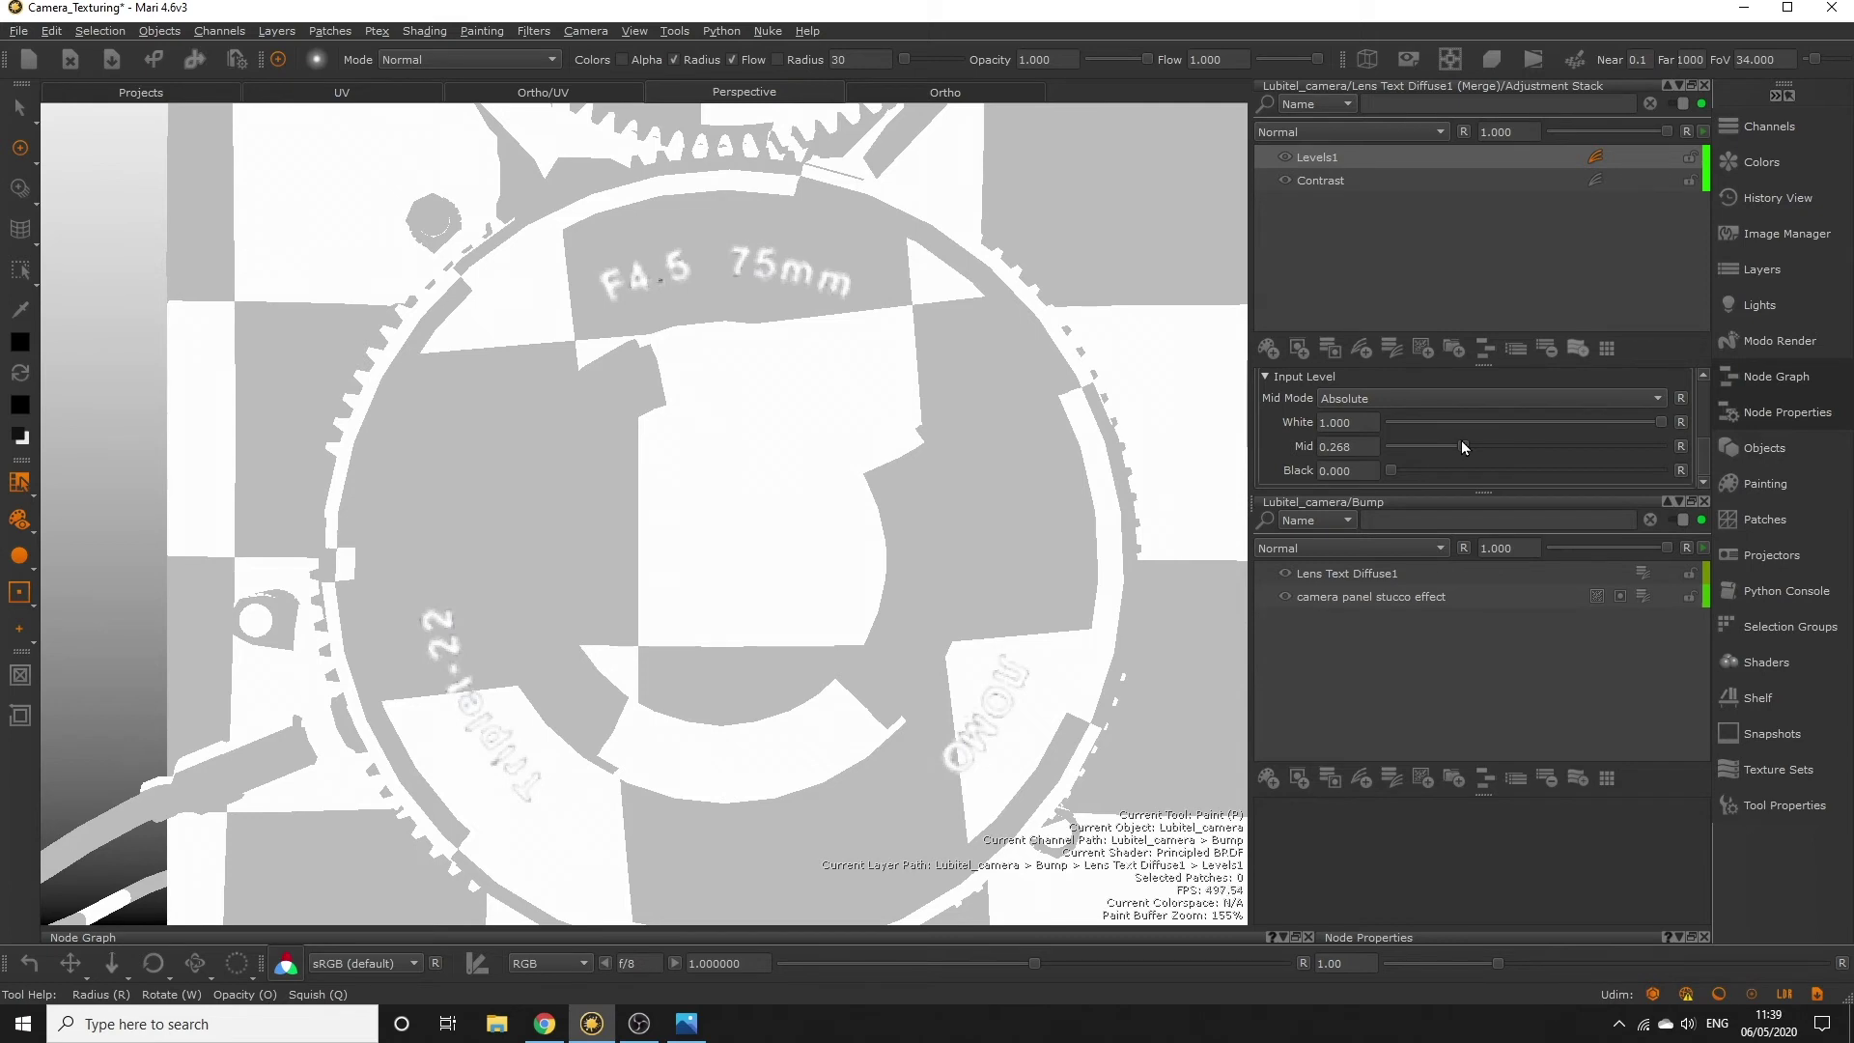
Step: Switch the viewport to the fully shaded Principled BRDF view and orbit to see the lens at an angle
{"action": "key", "text": "Tab"}
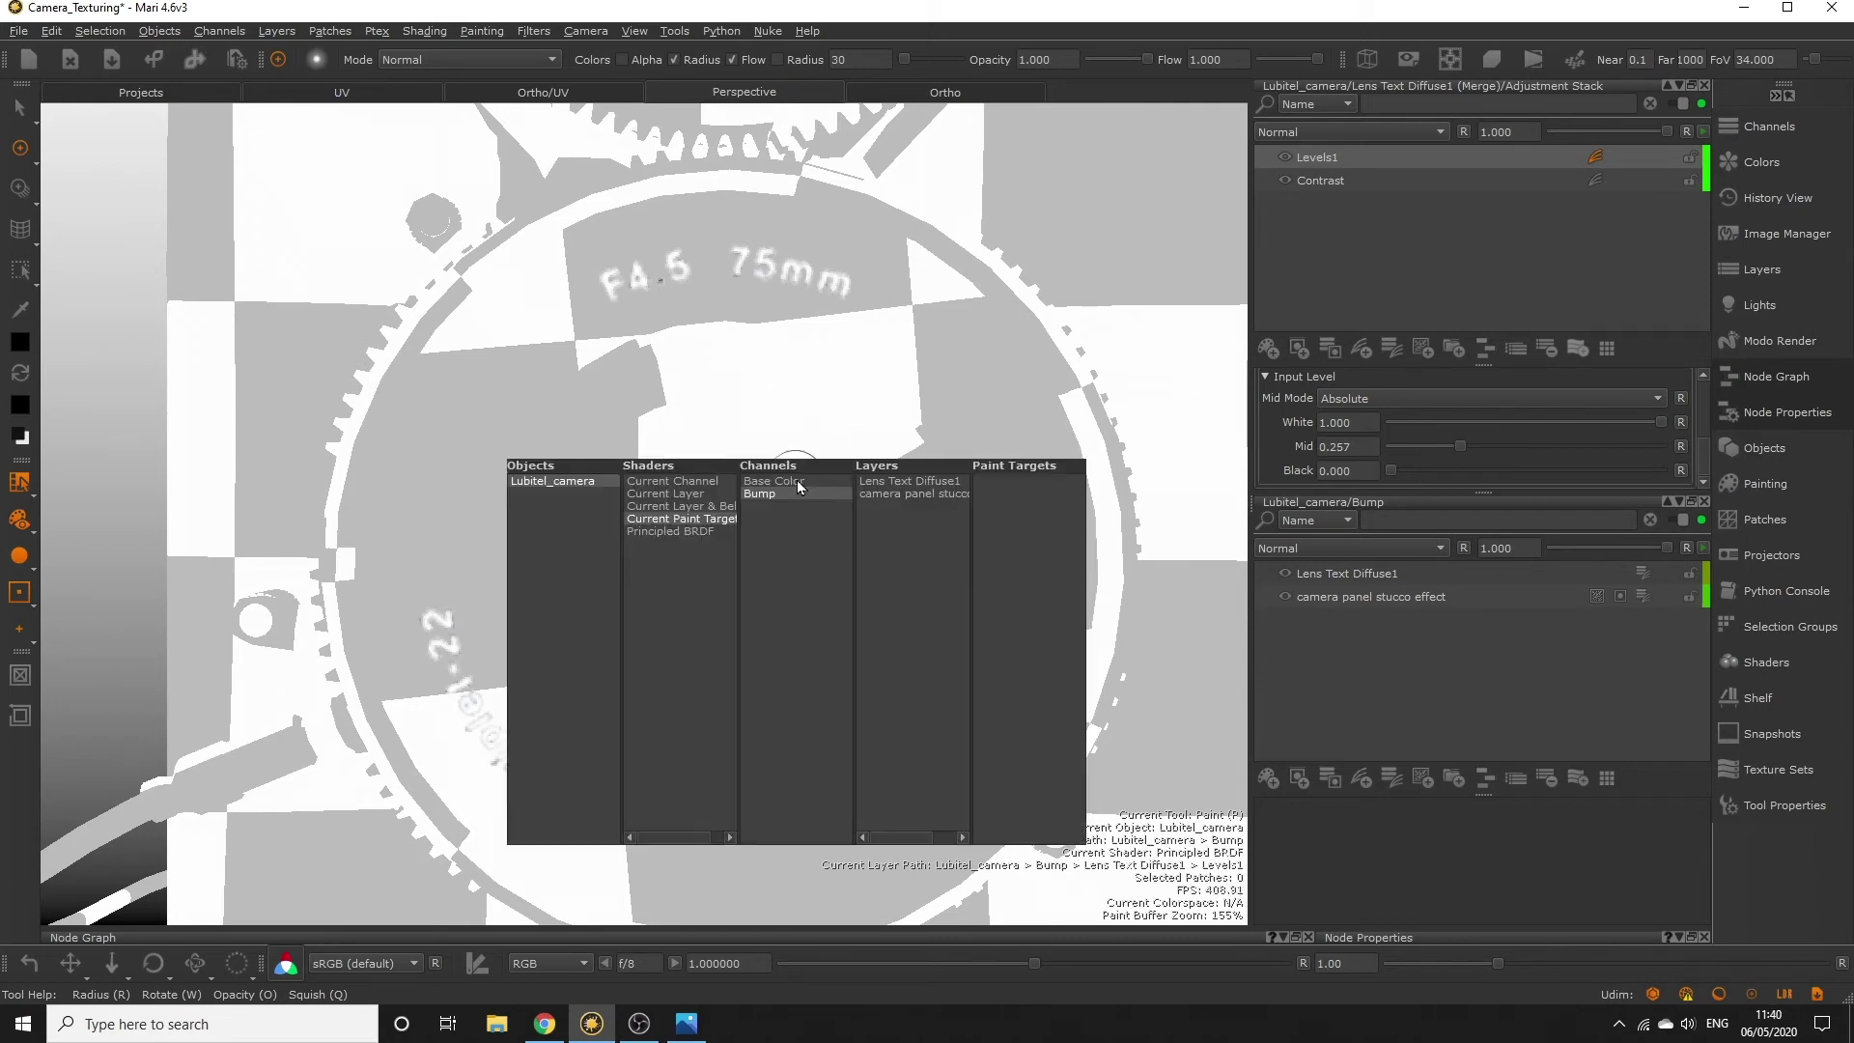
{"action": "left_click", "coordinate": [671, 529]}
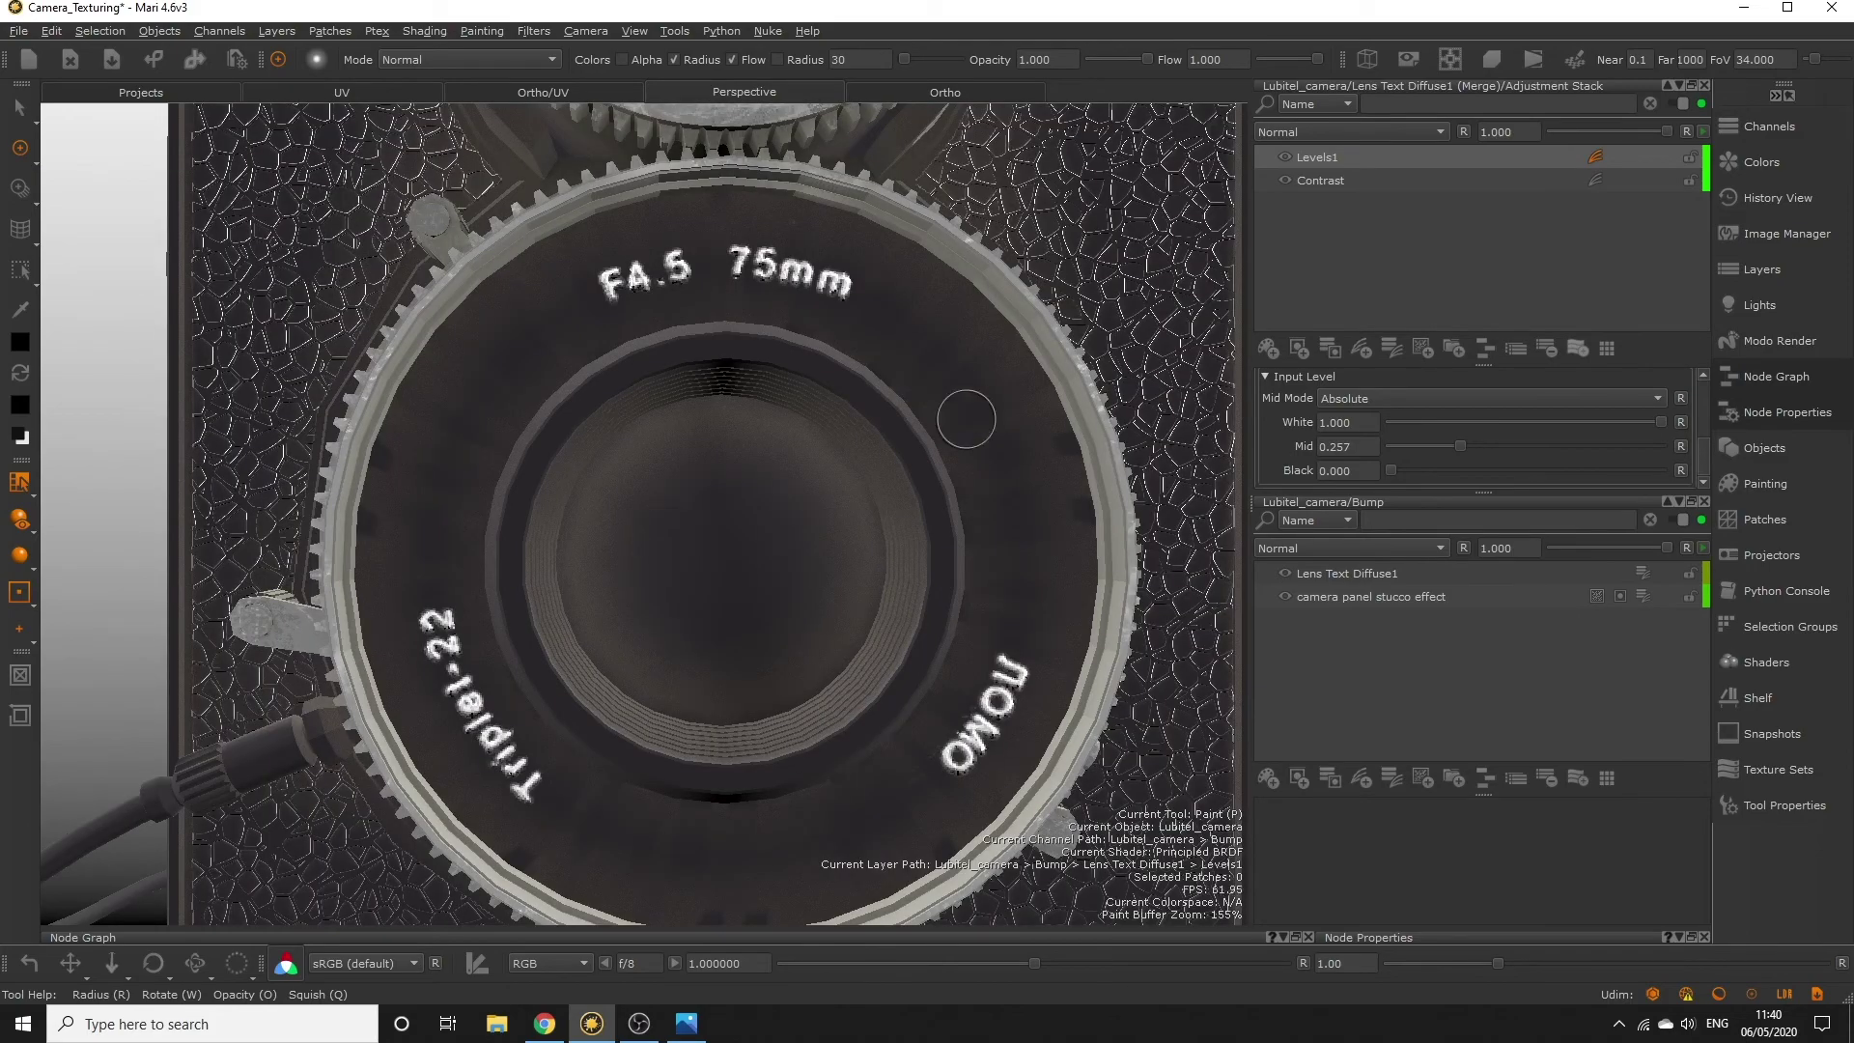
{"action": "mouse_move", "coordinate": [754, 530]}
{"action": "left_mouse_down", "text": "alt"}
{"action": "mouse_move", "coordinate": [848, 525]}
{"action": "mouse_move", "coordinate": [646, 542]}
{"action": "mouse_move", "coordinate": [711, 509]}
{"action": "mouse_move", "coordinate": [755, 546]}
{"action": "left_mouse_up", "text": "alt"}
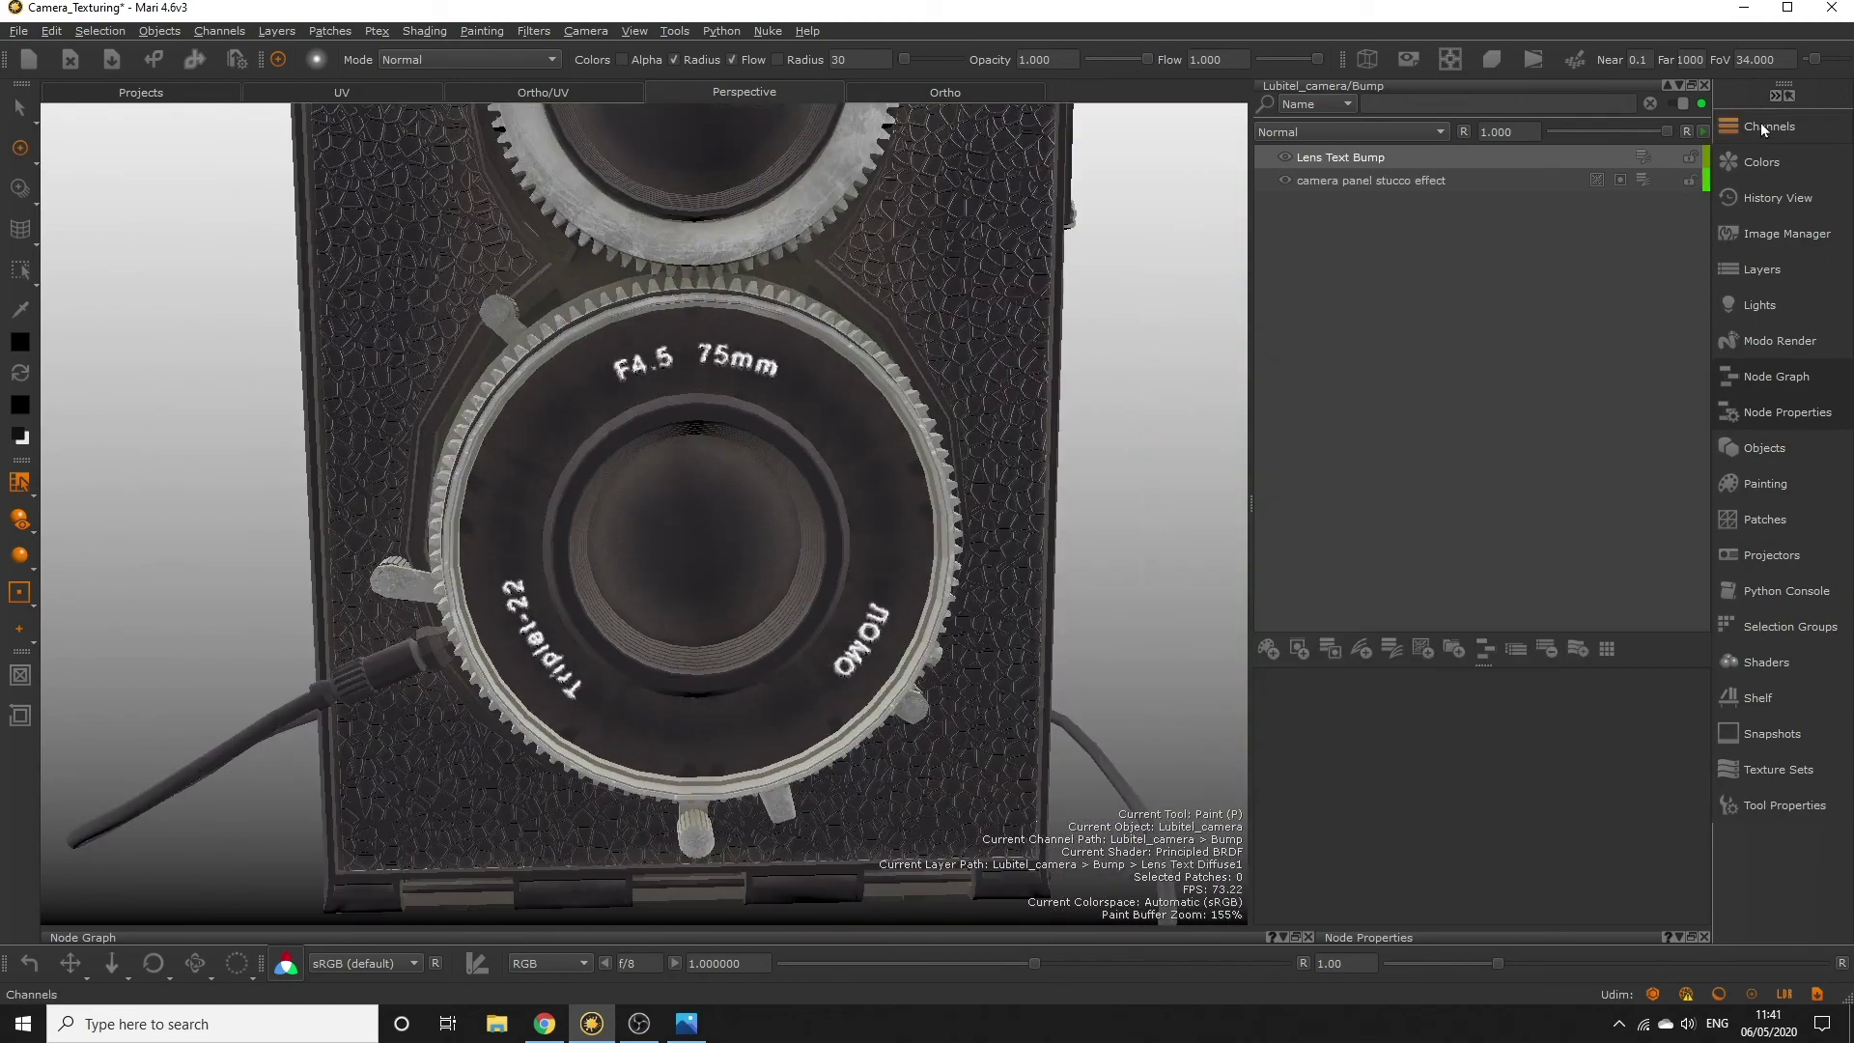
Step: Copy the LOMO Logo Diffuse layer from the Base Color channel
{"action": "left_click", "coordinate": [1759, 125]}
{"action": "left_click", "coordinate": [1334, 180]}
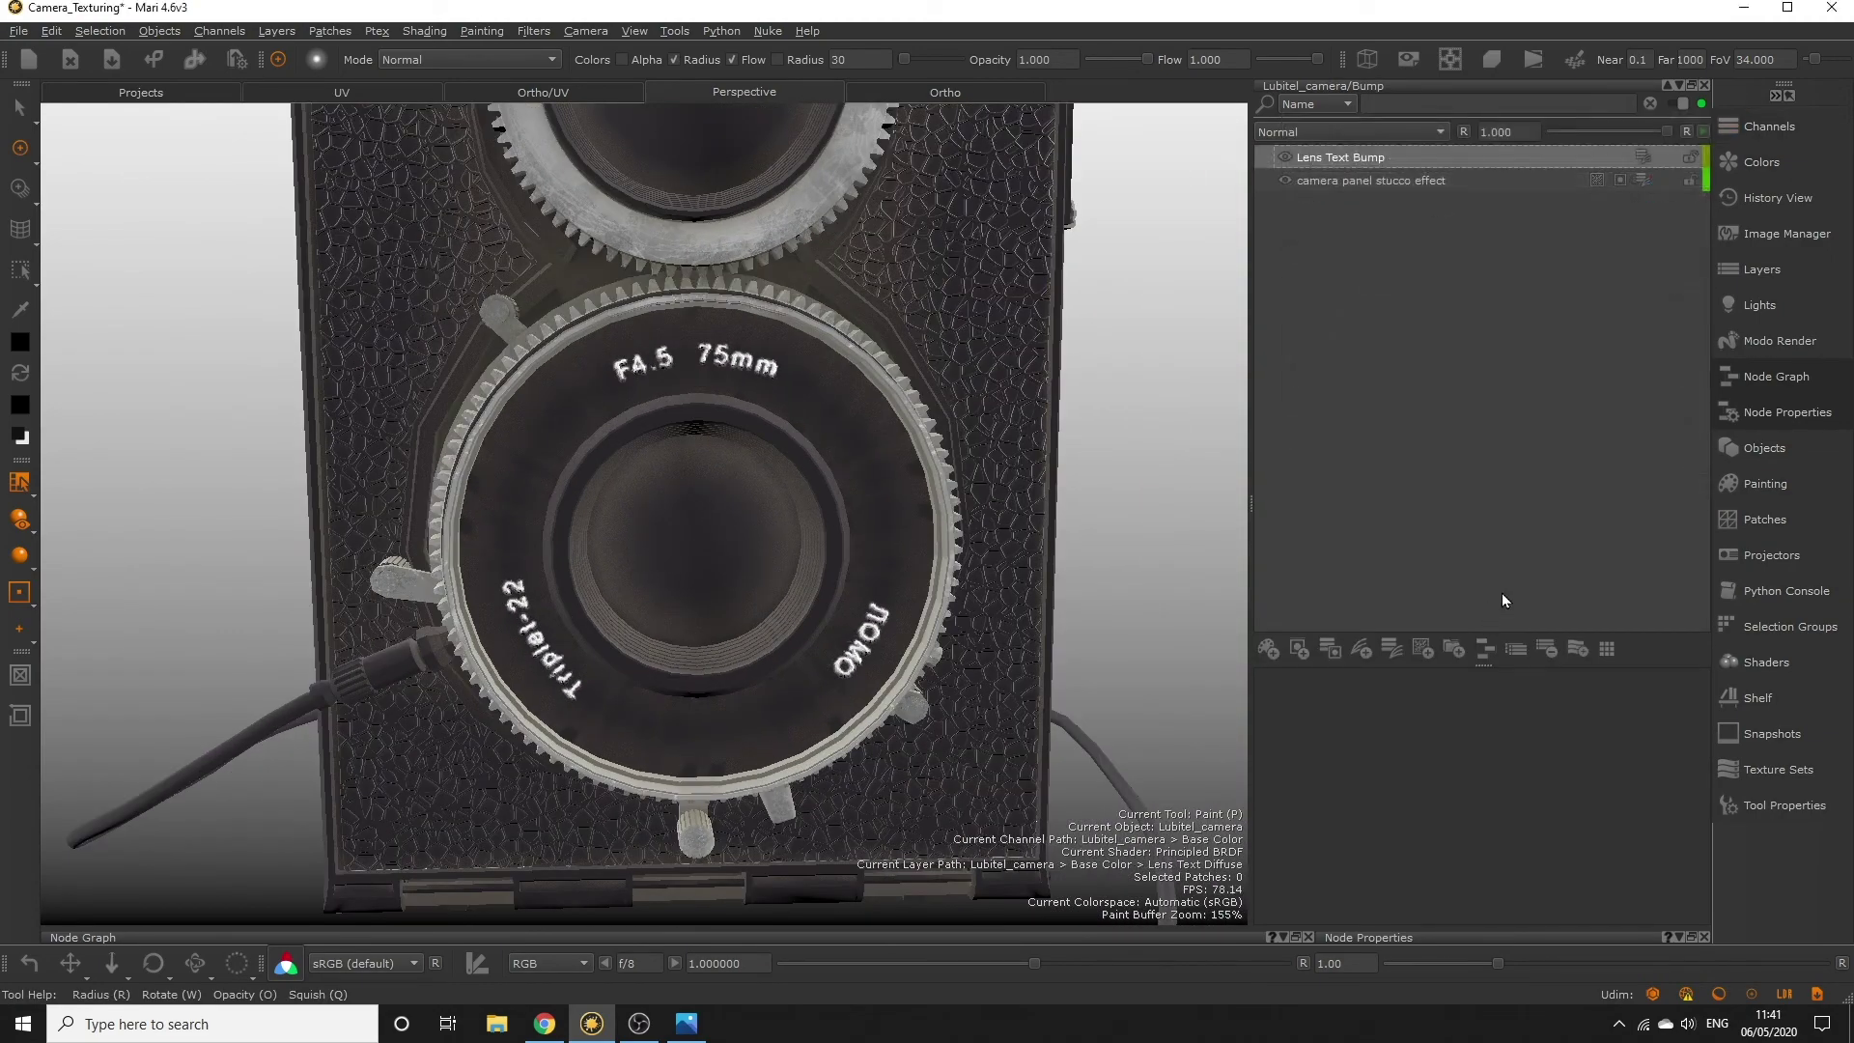
{"action": "left_click", "coordinate": [1770, 123]}
{"action": "left_click", "coordinate": [1704, 116]}
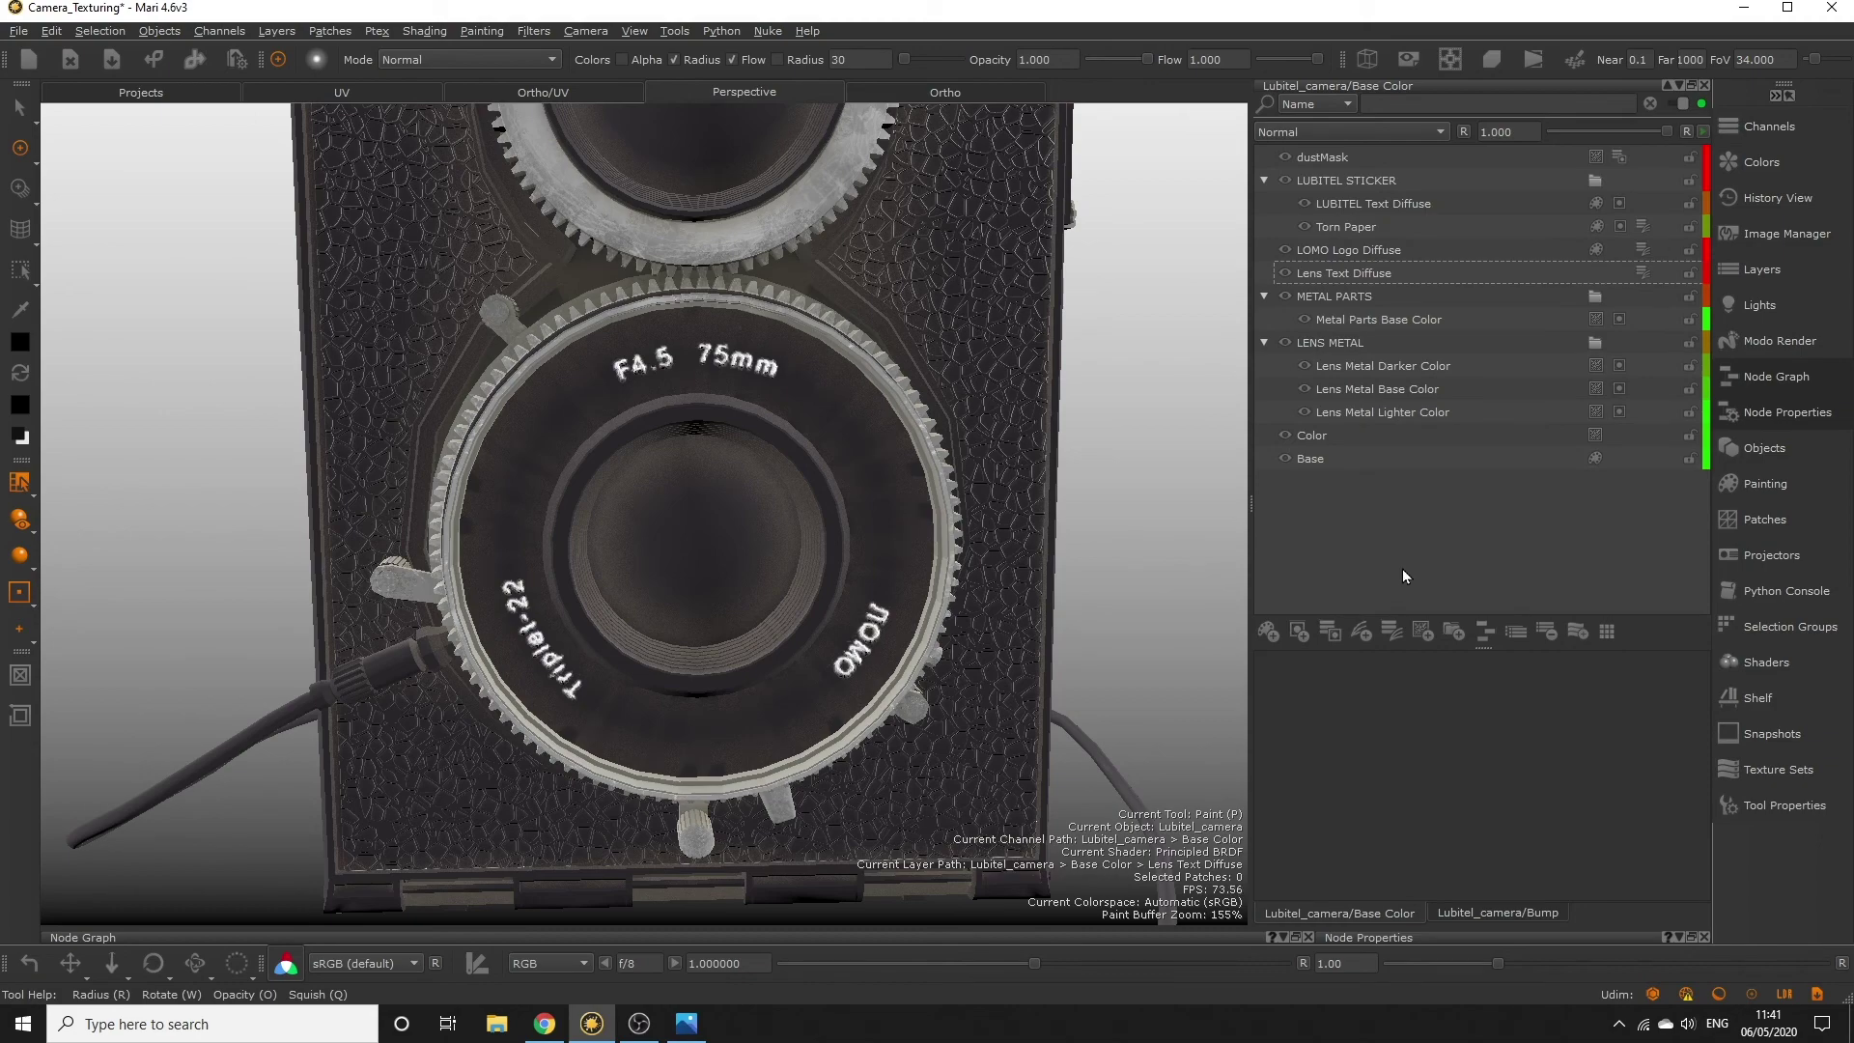
{"action": "left_click", "coordinate": [1341, 253]}
{"action": "scroll", "coordinate": [966, 386], "scroll_direction": "down", "scroll_amount": 3}
{"action": "middle_click_drag", "start_coordinate": [980, 145], "coordinate": [987, 338]}
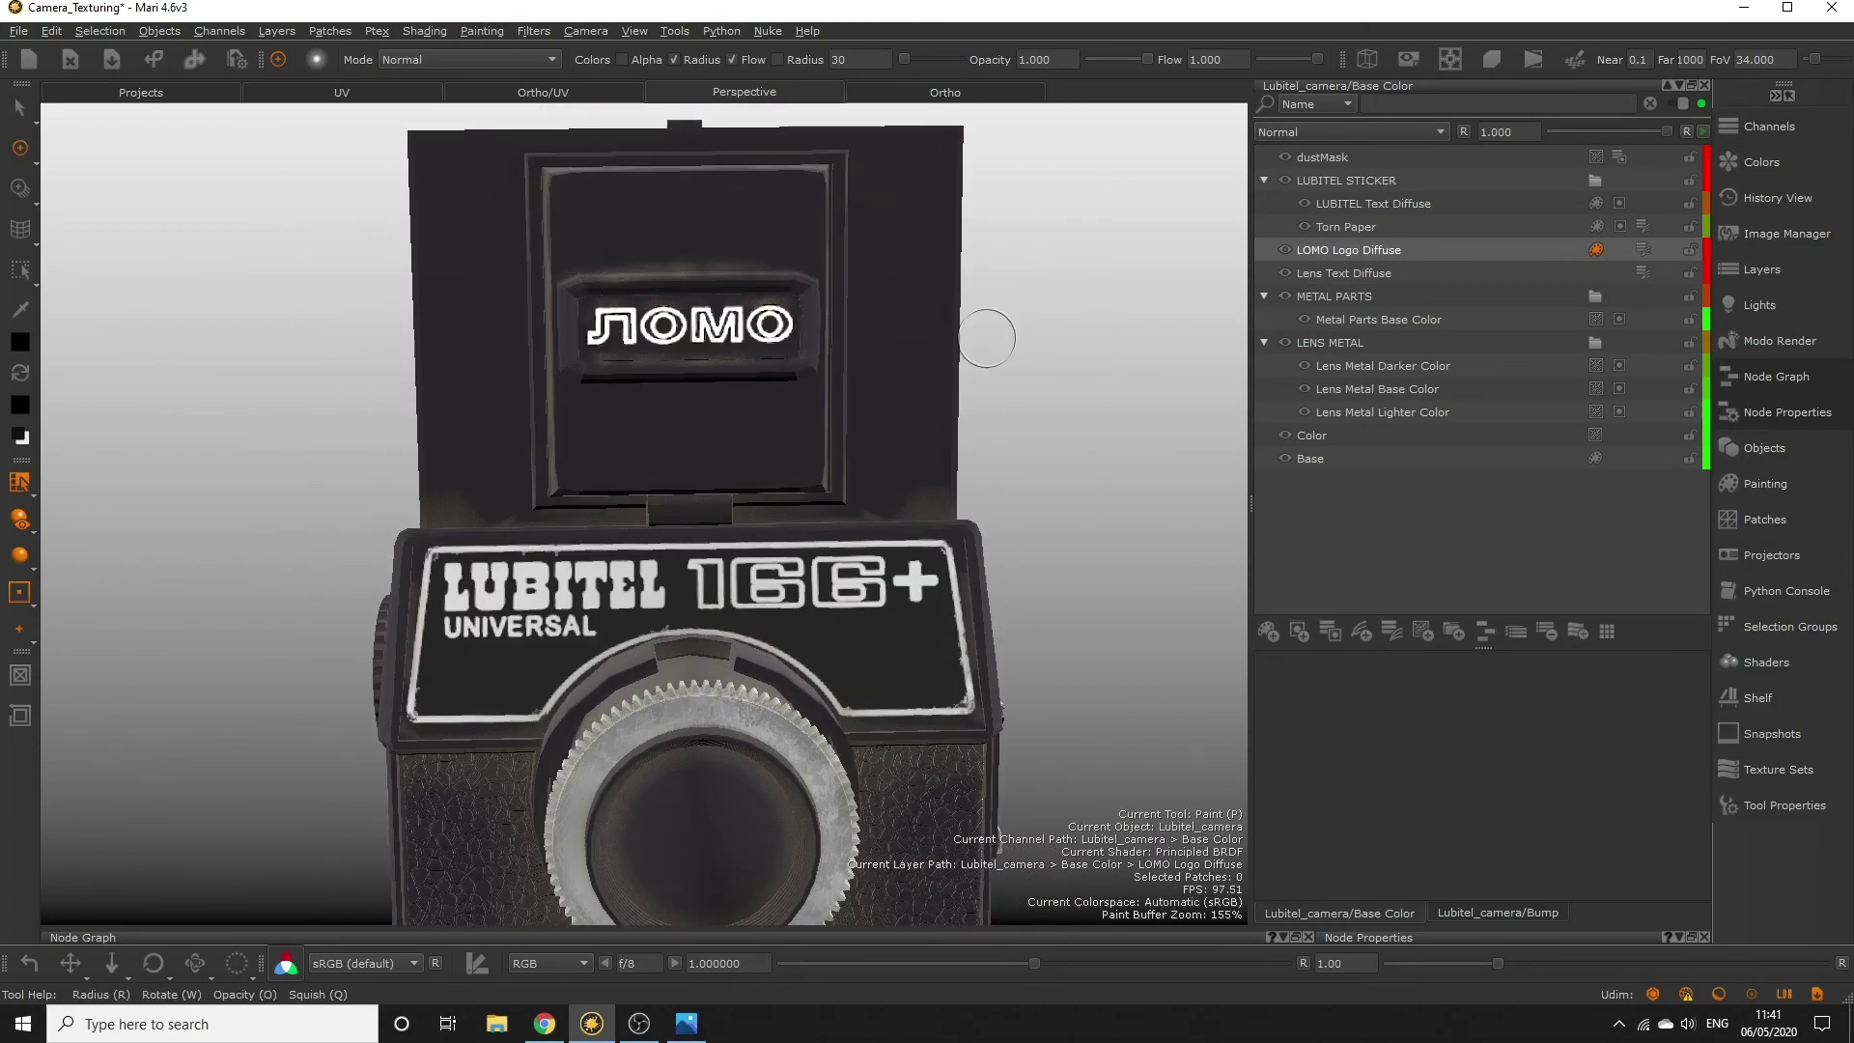
{"action": "right_click", "coordinate": [1375, 253]}
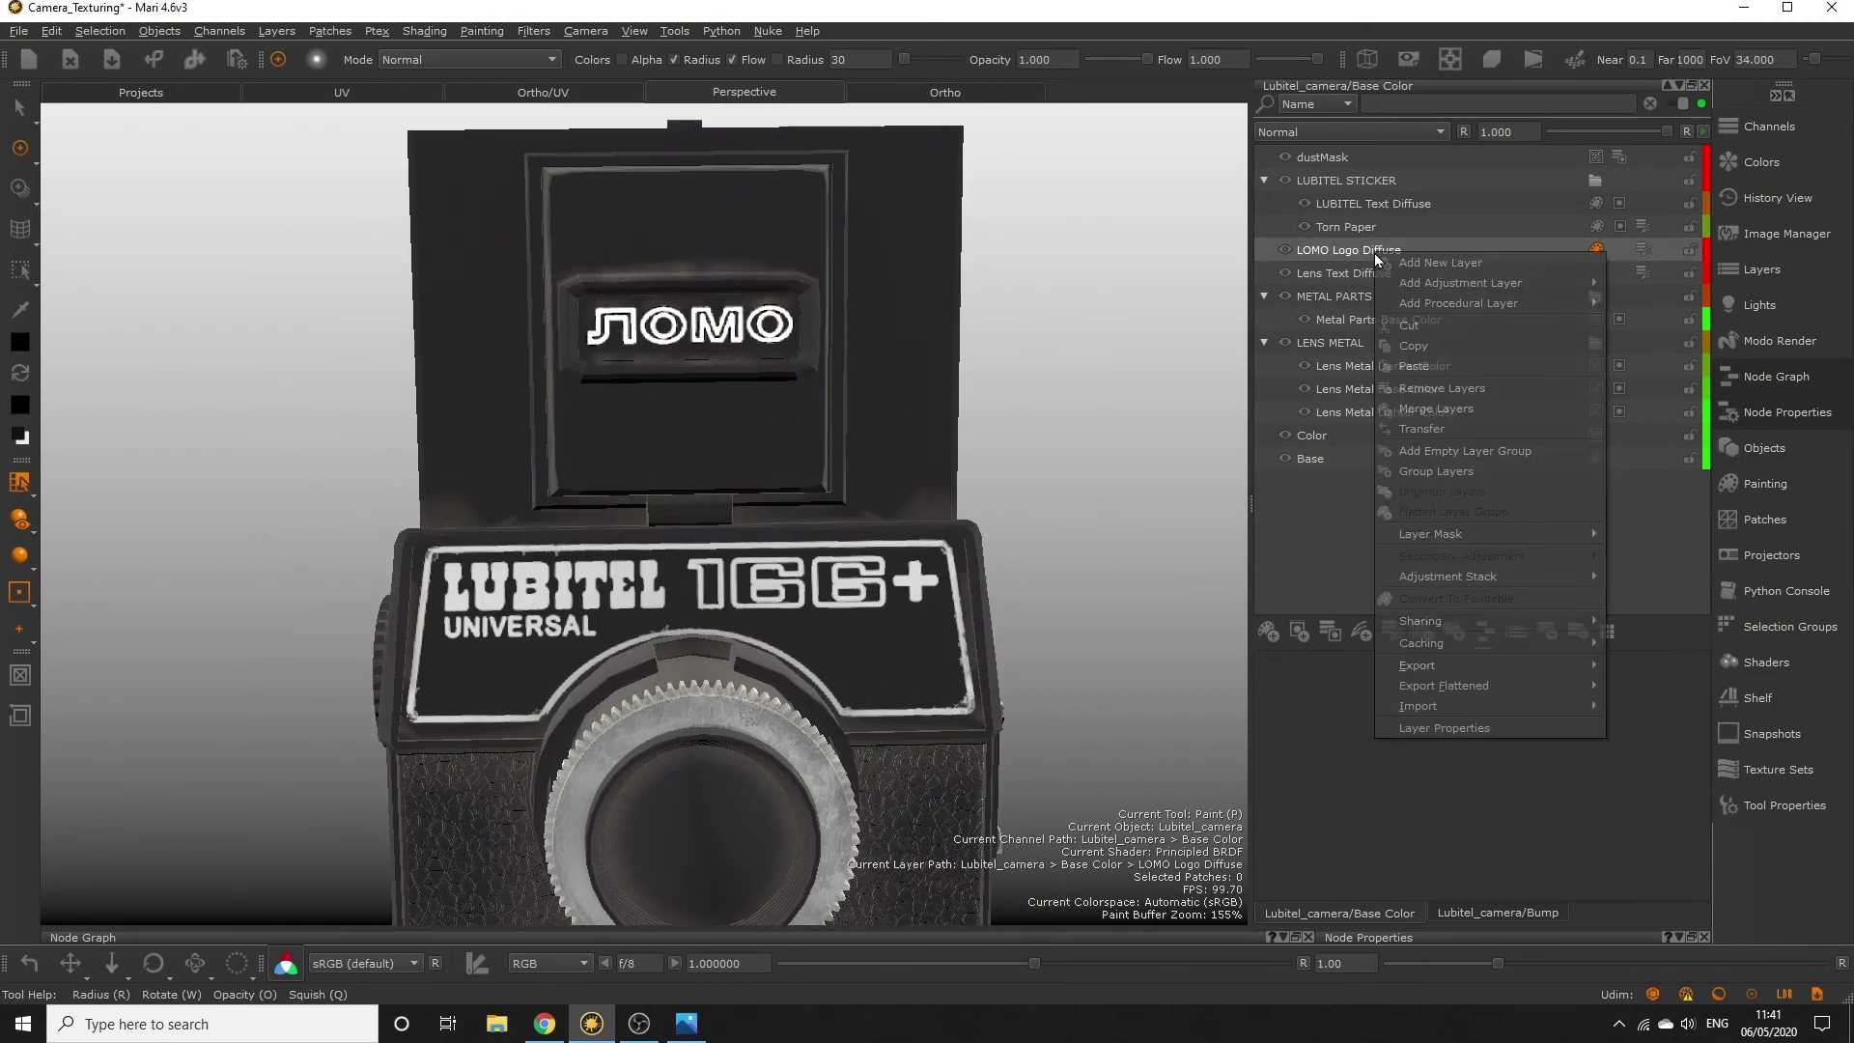
{"action": "left_click", "coordinate": [1422, 347]}
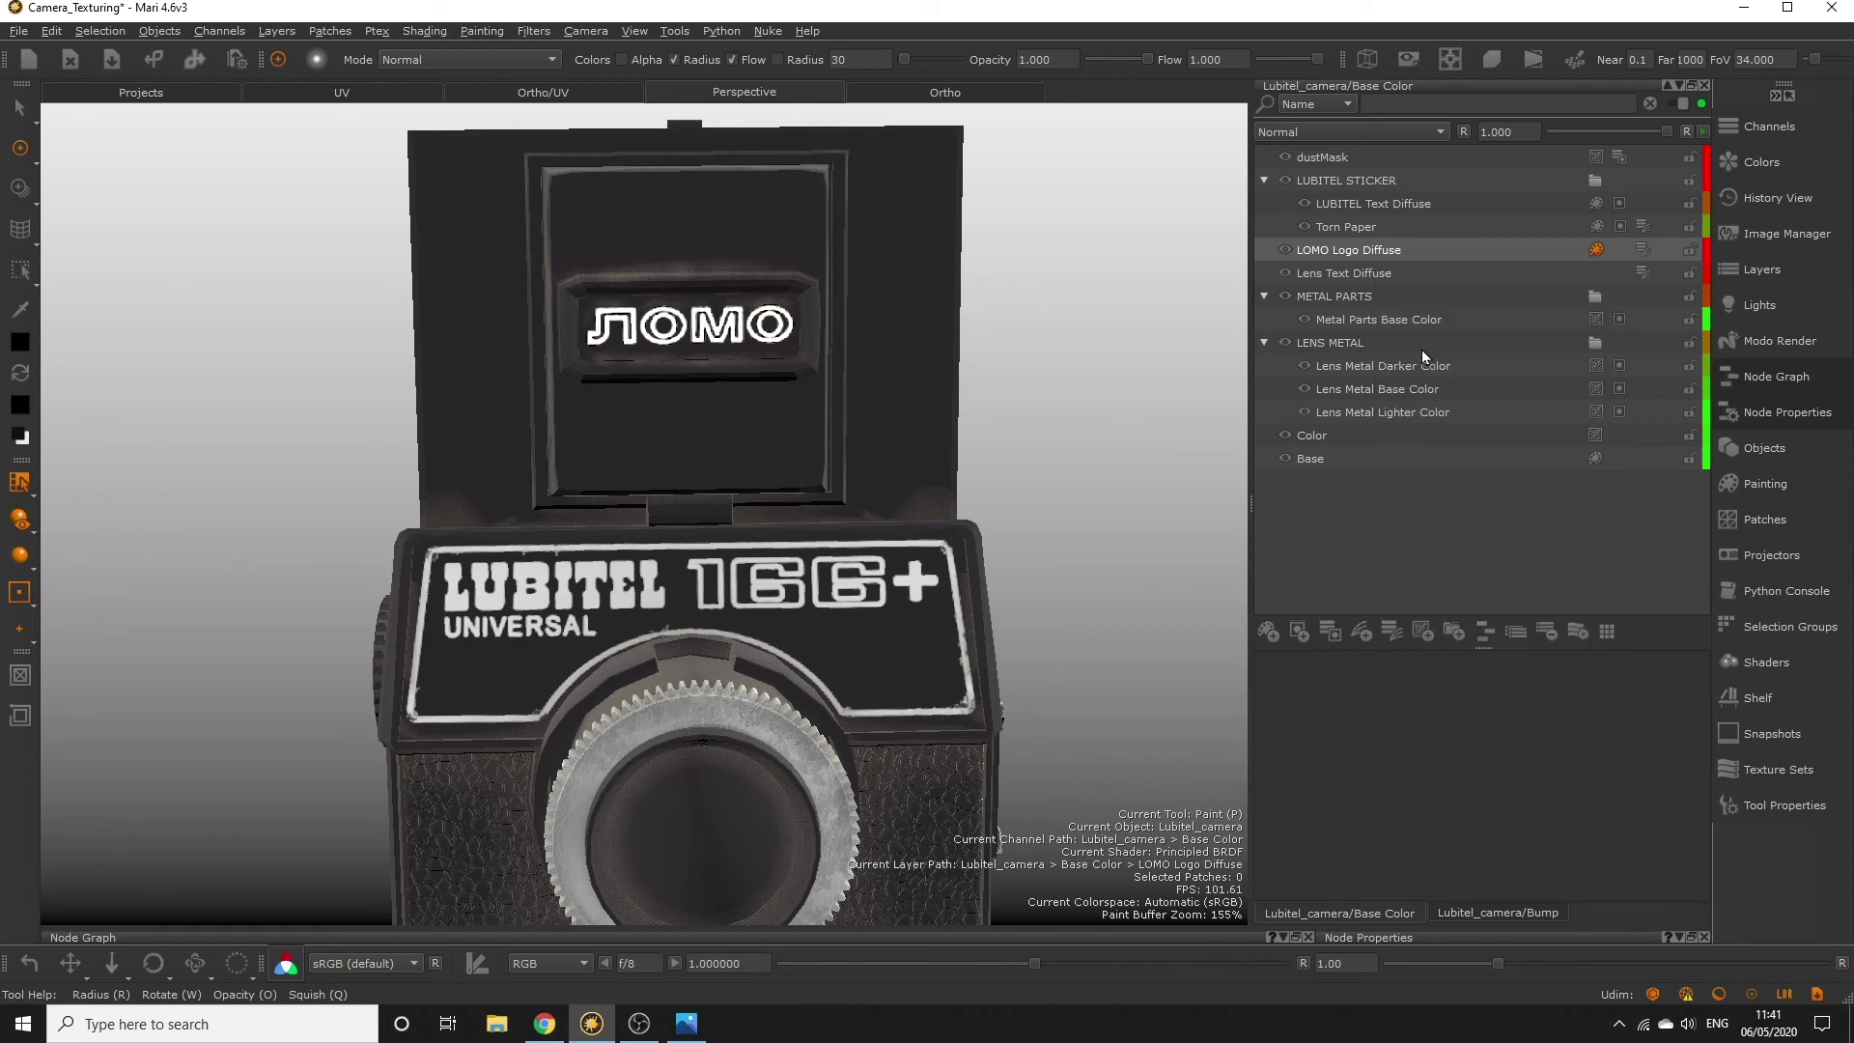
Step: Paste the logo layer into the Bump channel above Lens Text Bump
{"action": "left_click", "coordinate": [1517, 912]}
{"action": "left_click", "coordinate": [1344, 158]}
{"action": "right_click", "coordinate": [1342, 158]}
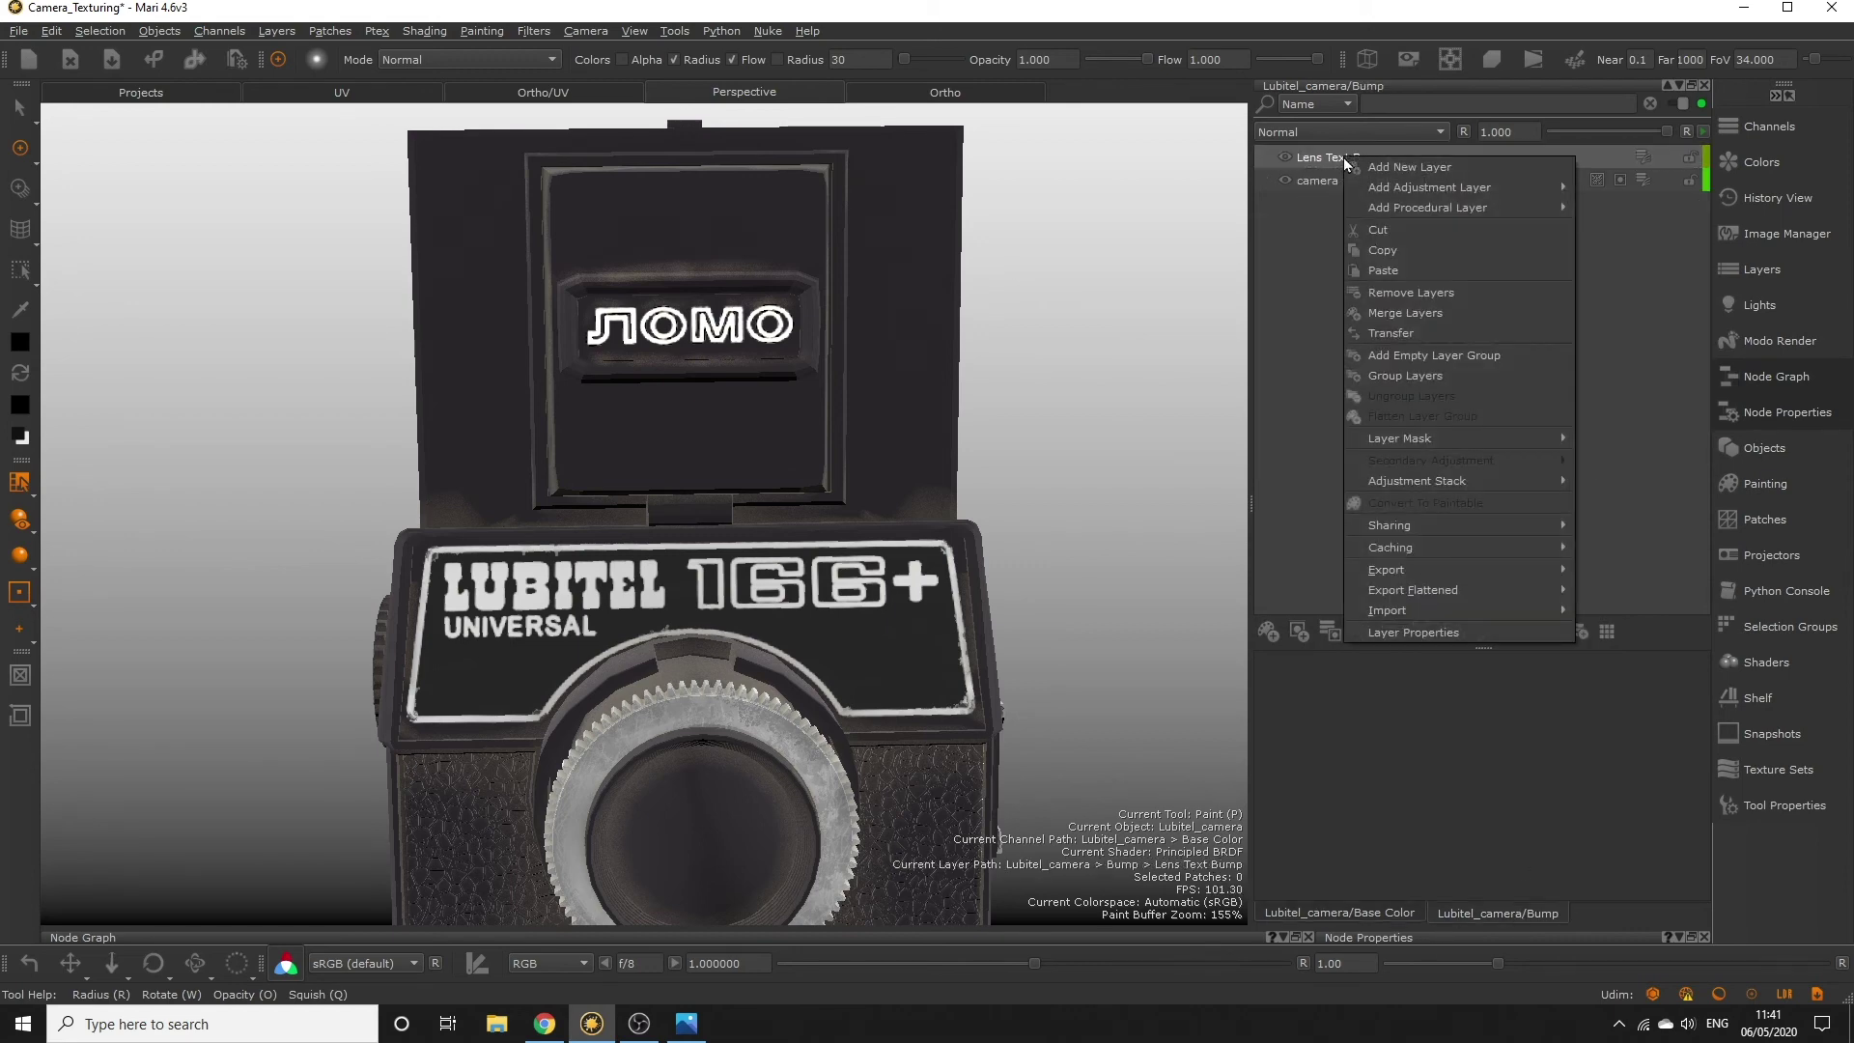
{"action": "left_click", "coordinate": [1393, 273]}
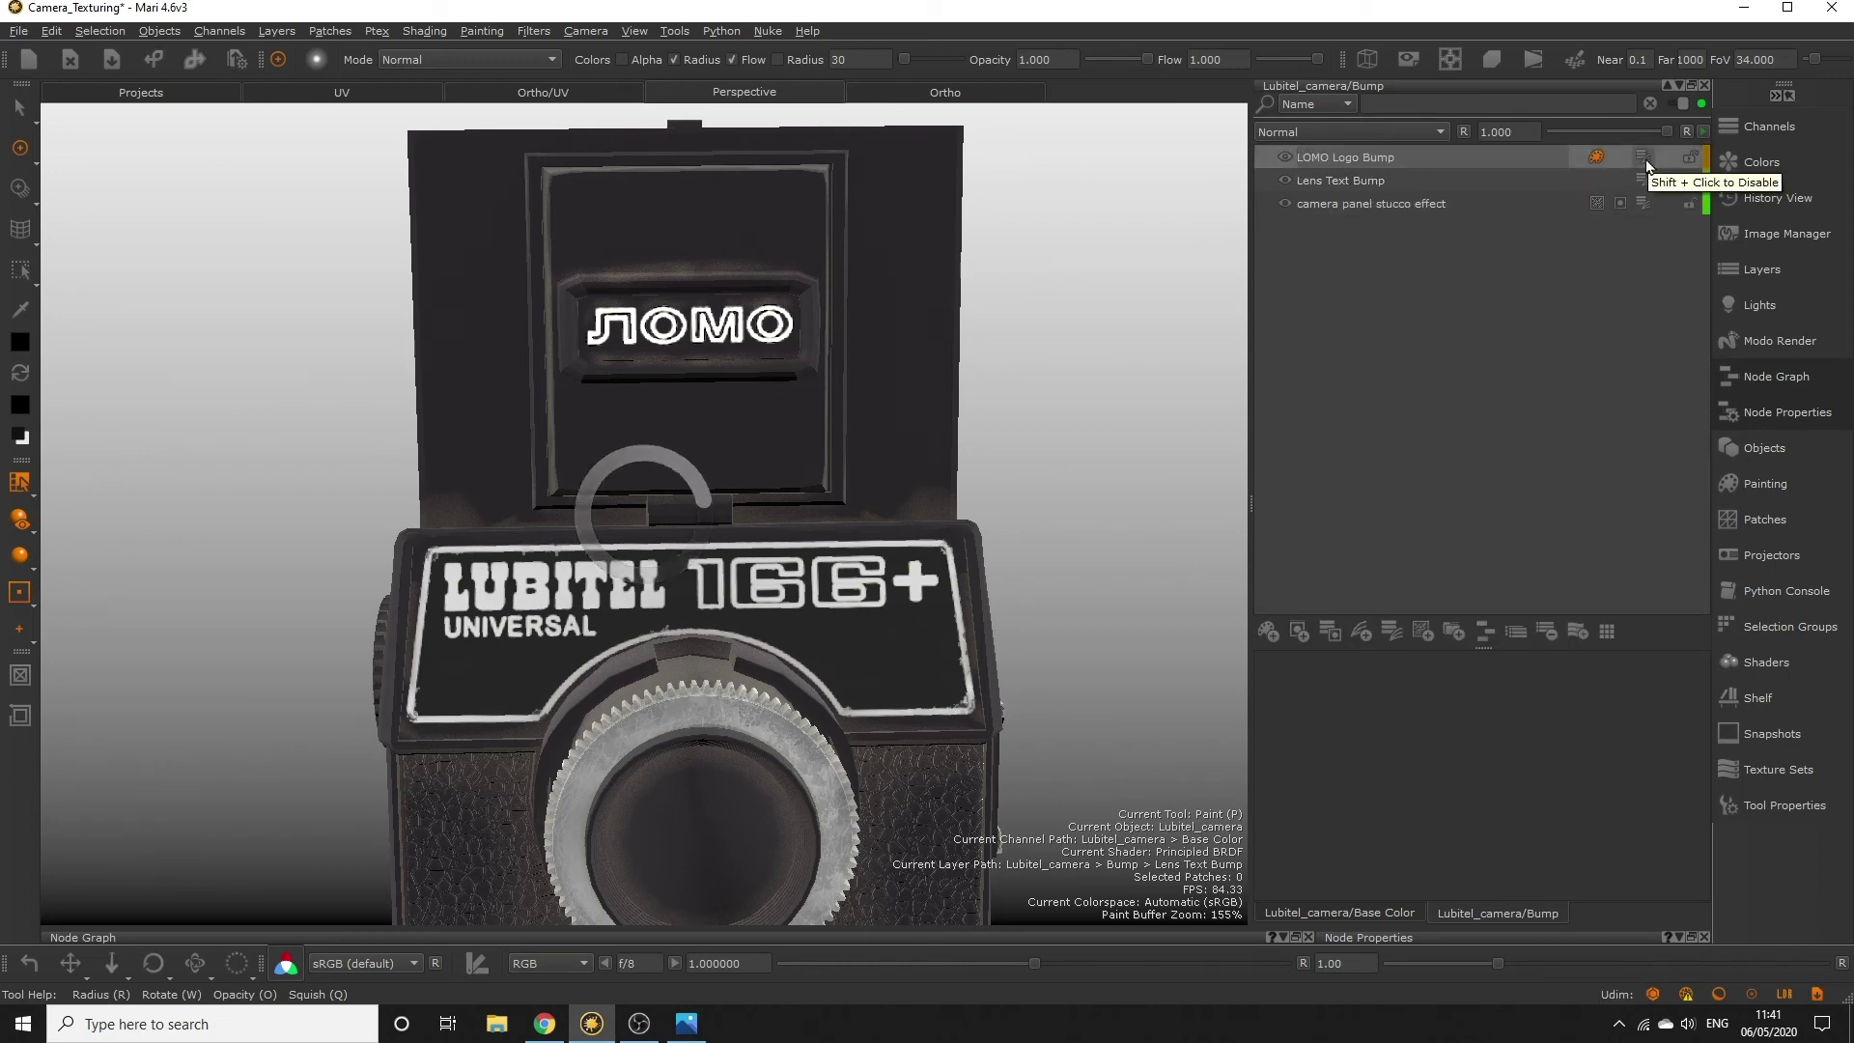
Step: Preview the logo layer flat and add a Levels adjustment with midpoint about 0.225
{"action": "left_click", "coordinate": [1643, 158]}
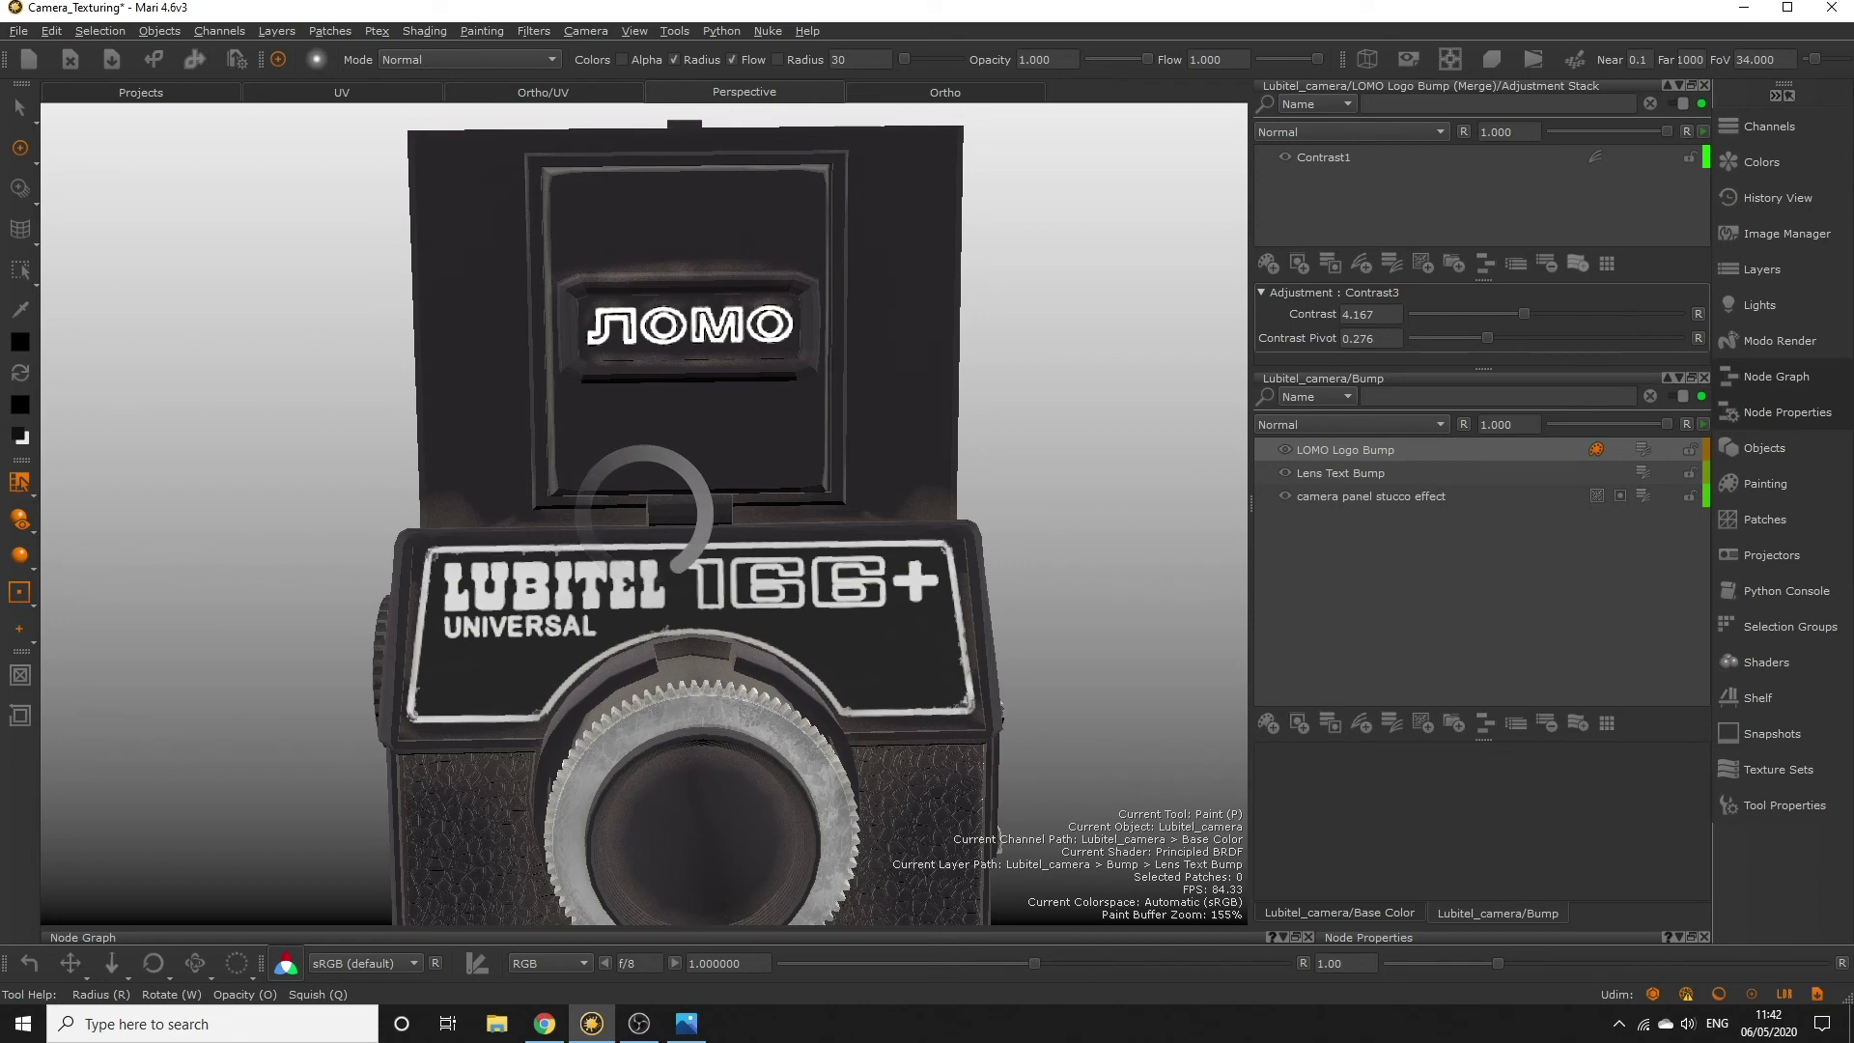
{"action": "key", "text": "Tab"}
{"action": "left_click", "coordinate": [792, 377]}
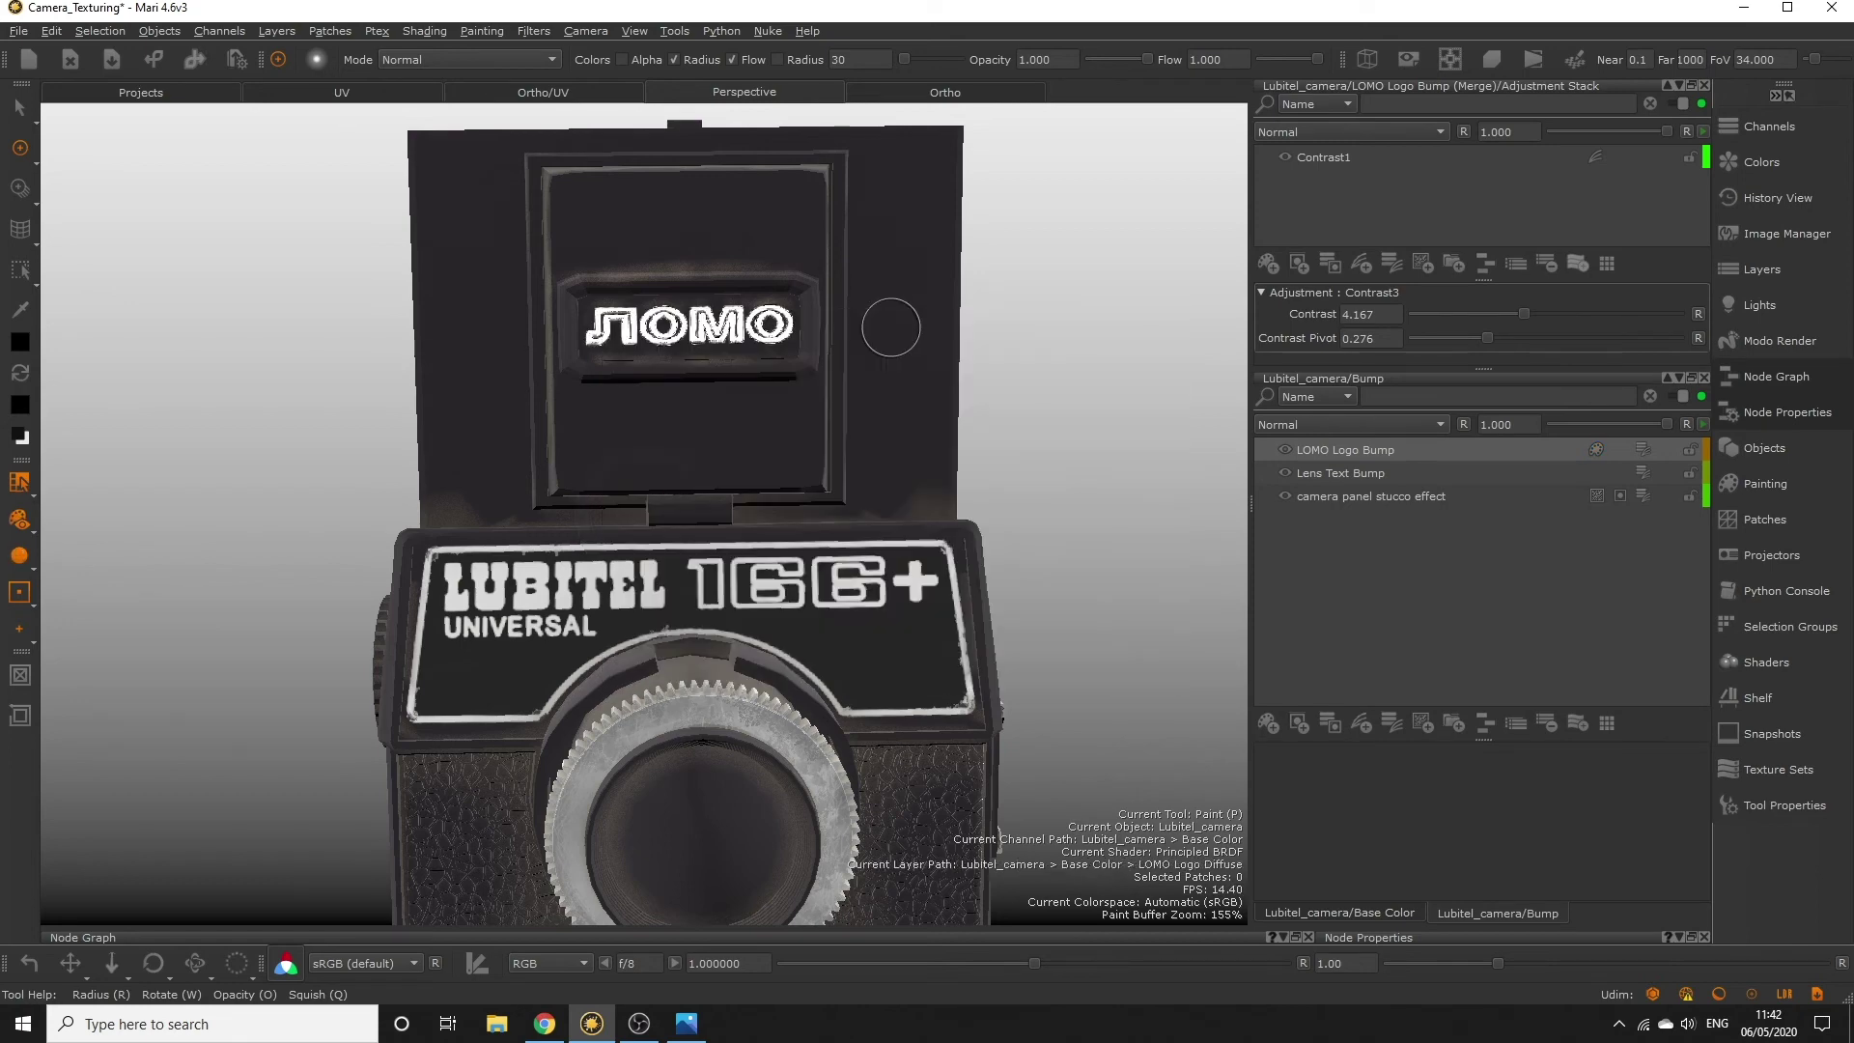
{"action": "scroll", "coordinate": [734, 386], "scroll_direction": "up", "scroll_amount": 10}
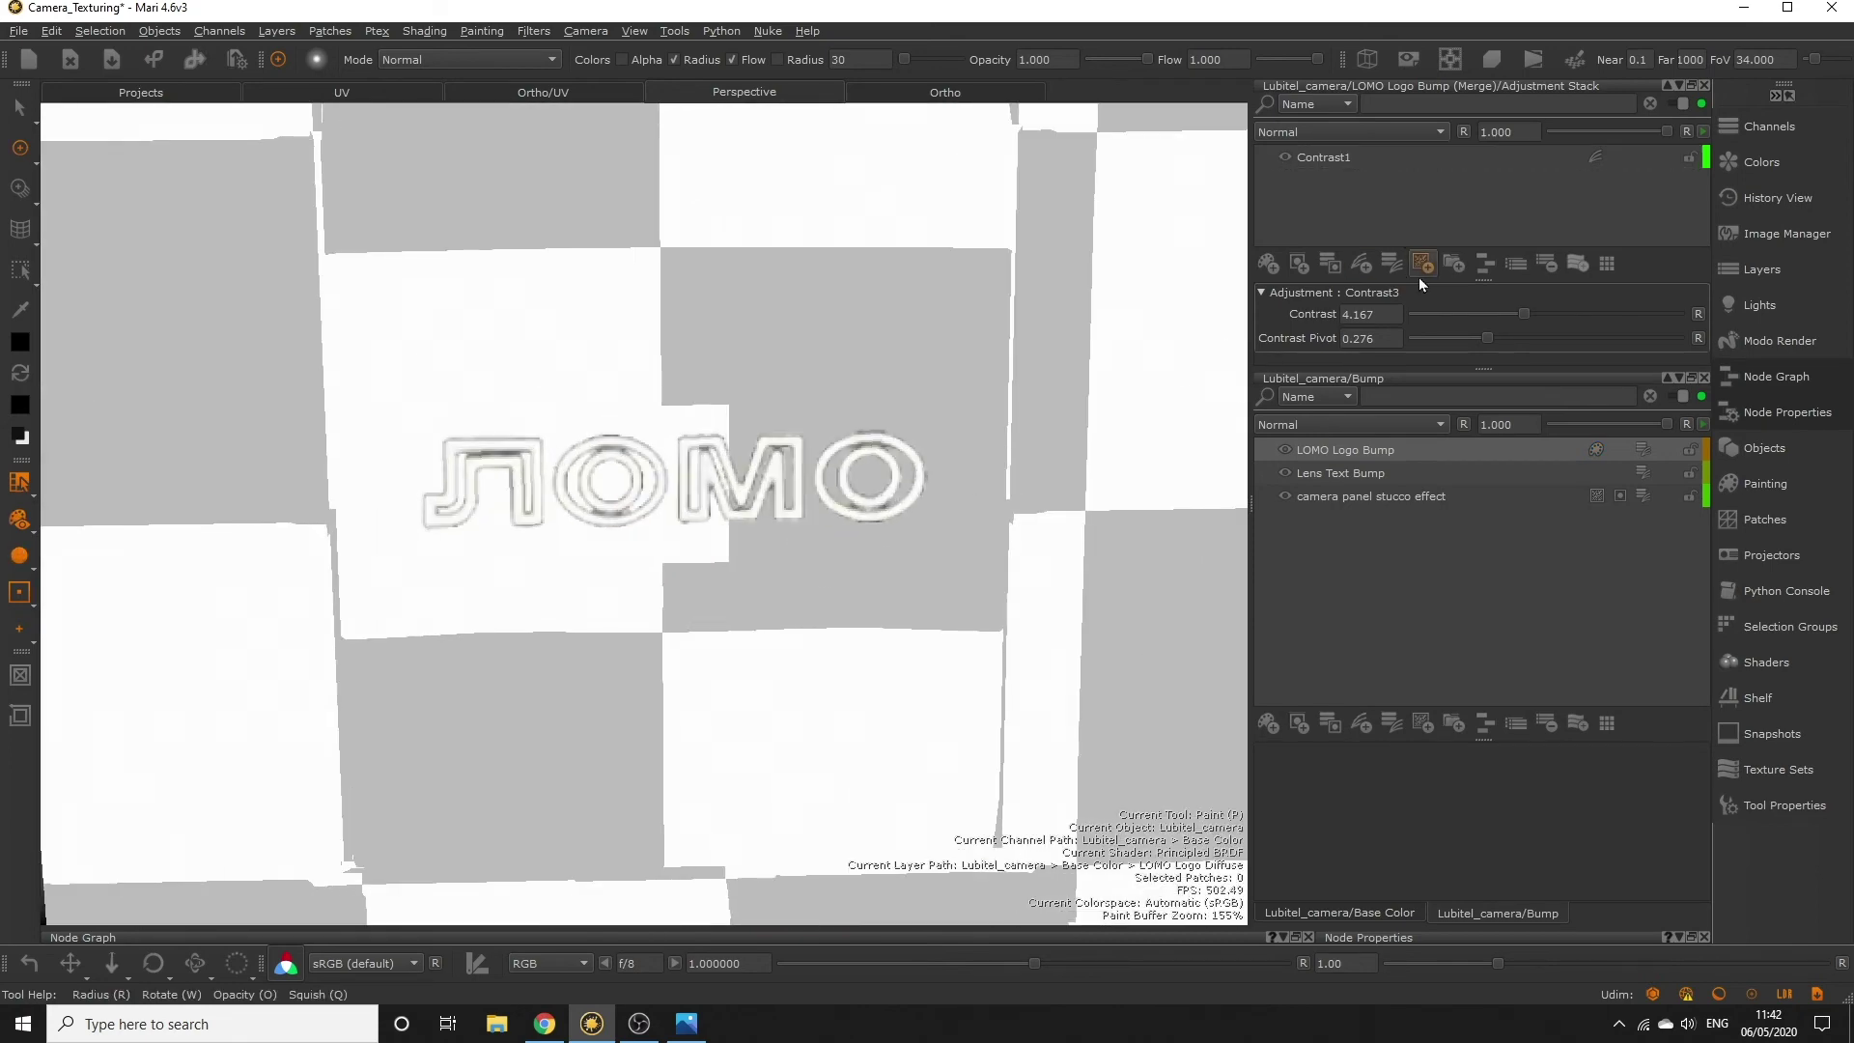
{"action": "left_click", "coordinate": [1420, 270]}
{"action": "left_click", "coordinate": [1478, 589]}
{"action": "scroll", "coordinate": [1704, 307], "scroll_direction": "down", "scroll_amount": 3}
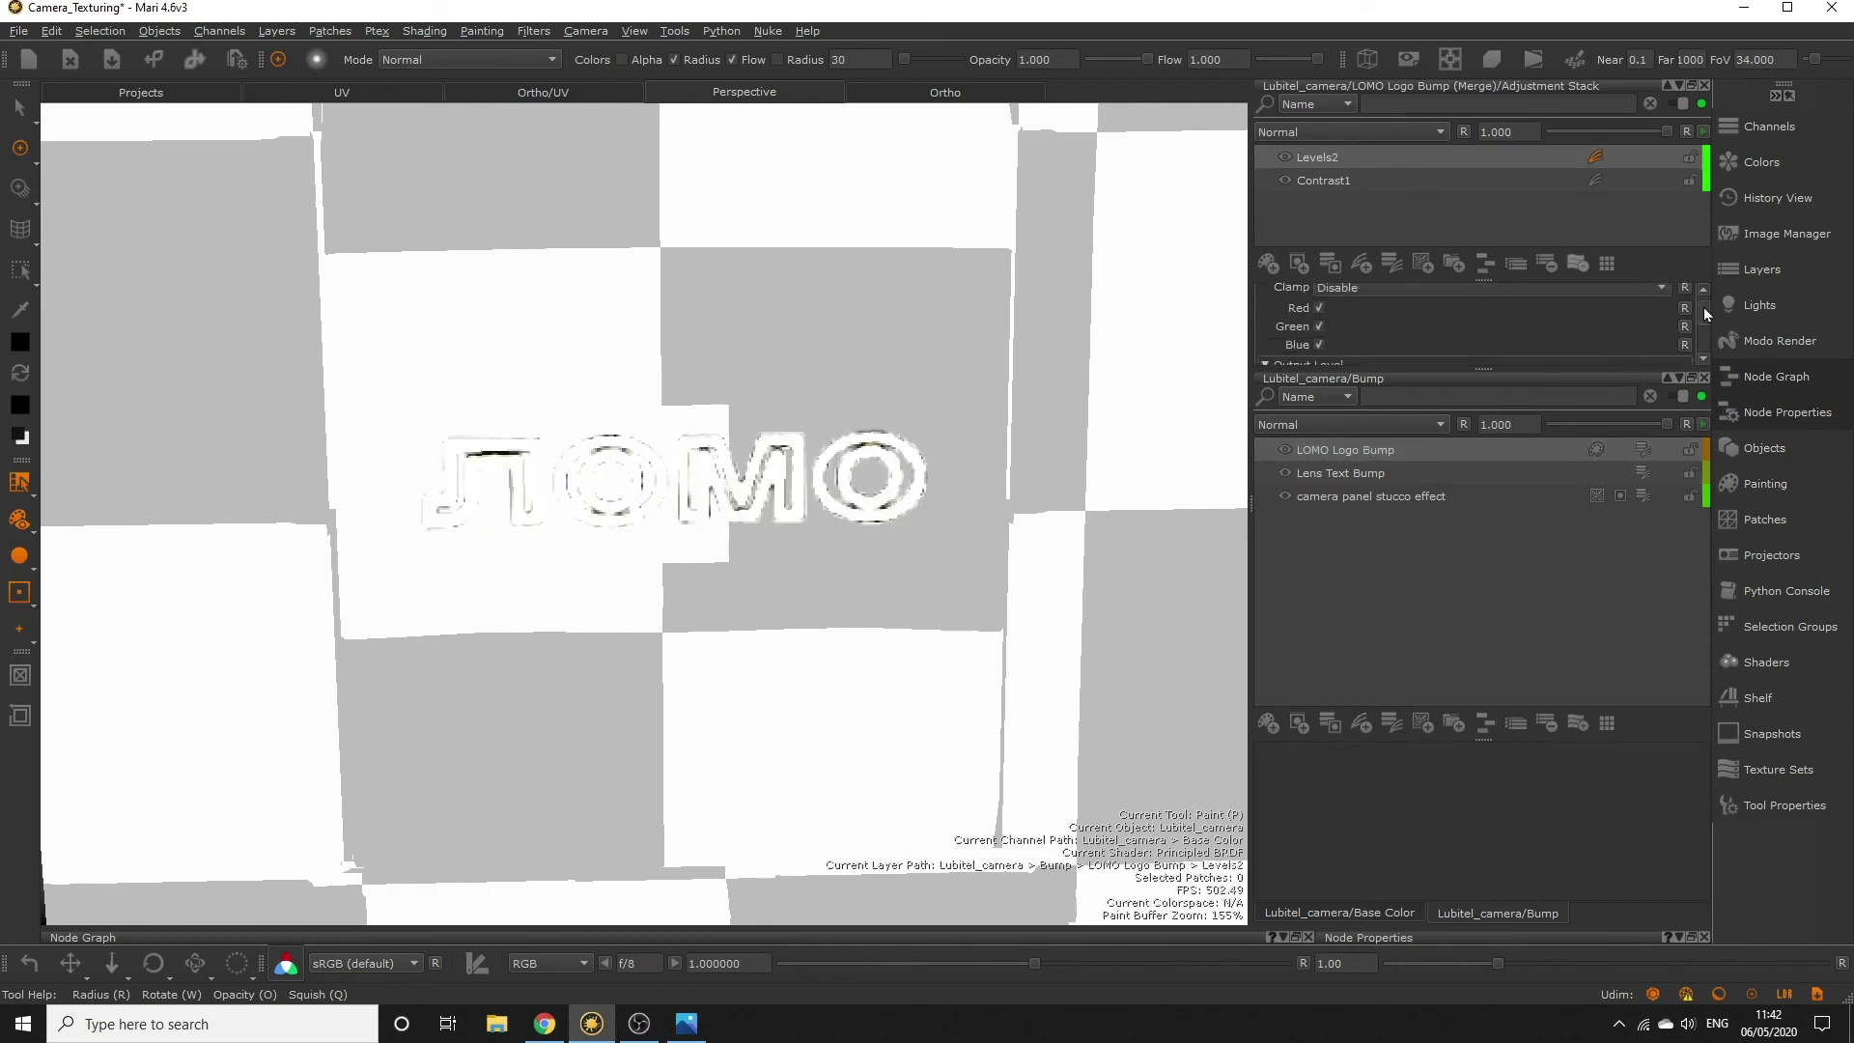
{"action": "mouse_move", "coordinate": [1478, 326]}
{"action": "left_mouse_down"}
{"action": "mouse_move", "coordinate": [1385, 326]}
{"action": "mouse_move", "coordinate": [1449, 327]}
{"action": "mouse_move", "coordinate": [1415, 343]}
{"action": "left_mouse_up"}
Step: Reduce the logo's Contrast to around 2 and add an Invert adjustment
{"action": "left_click", "coordinate": [1400, 180]}
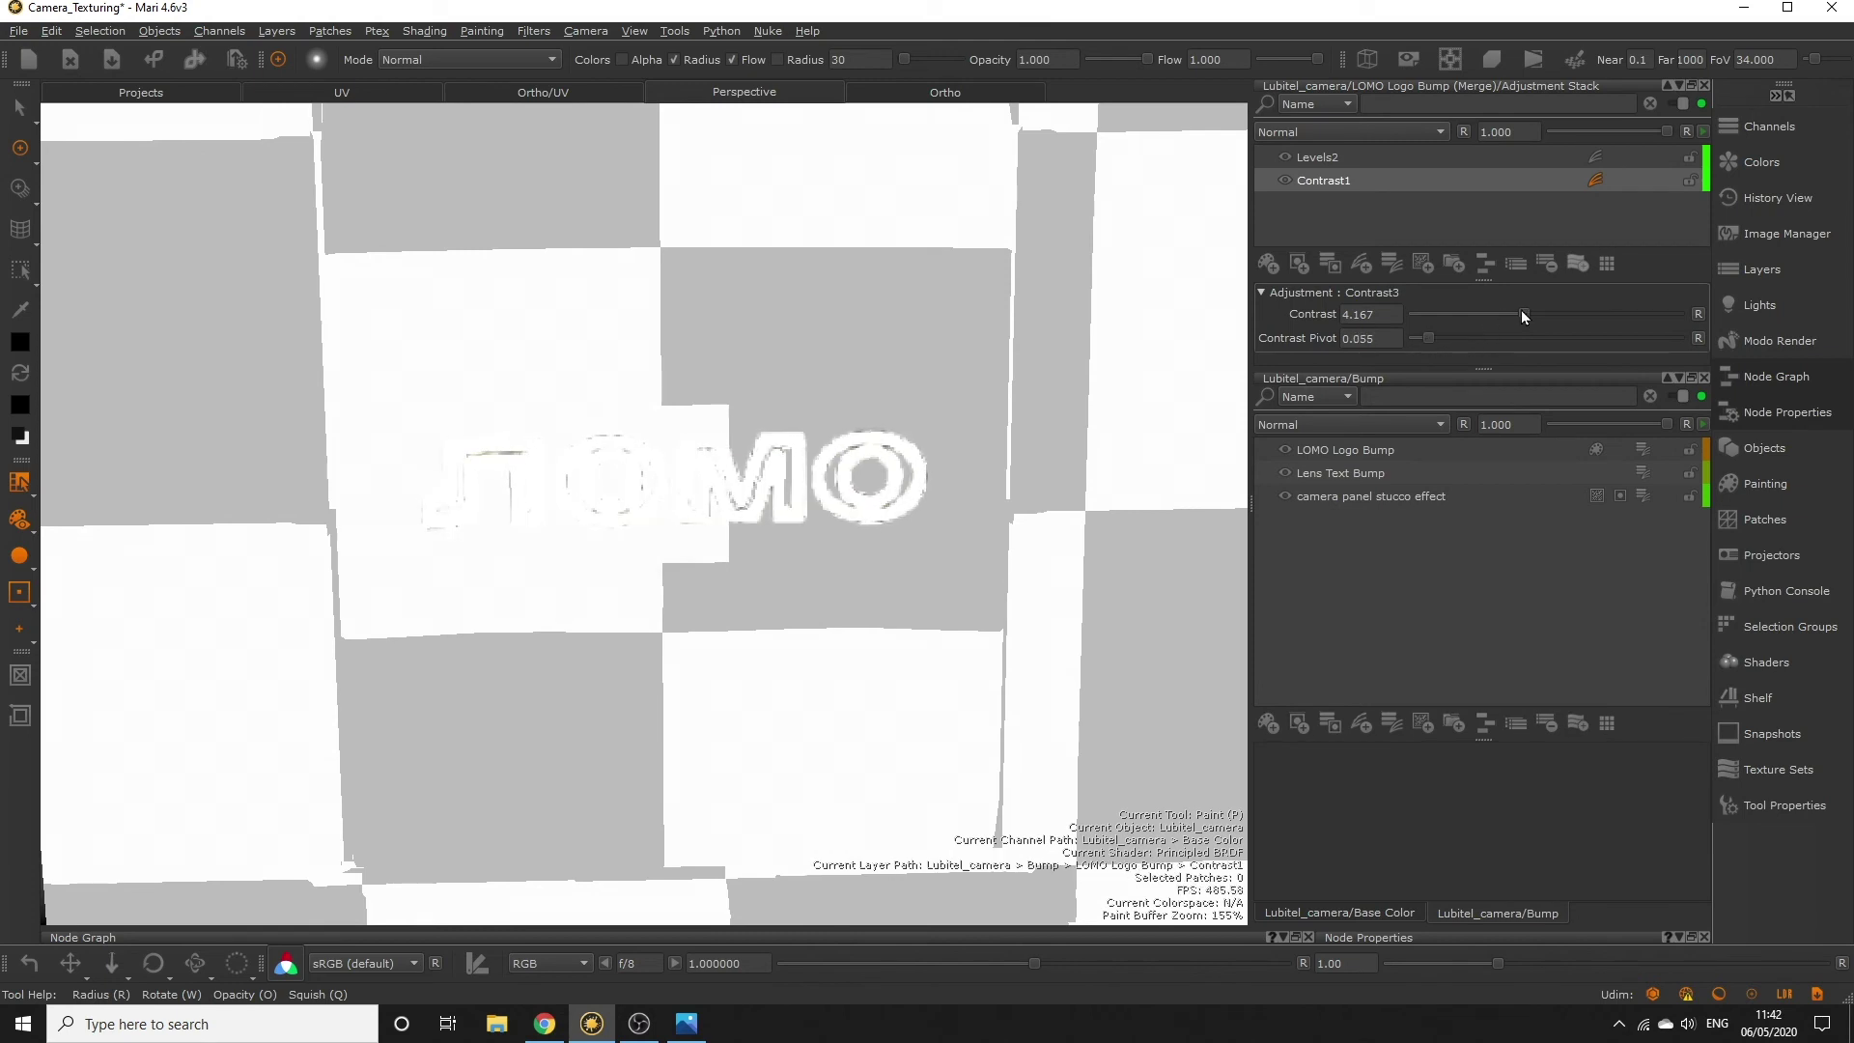
{"action": "left_click_drag", "start_coordinate": [1521, 311], "coordinate": [1462, 311]}
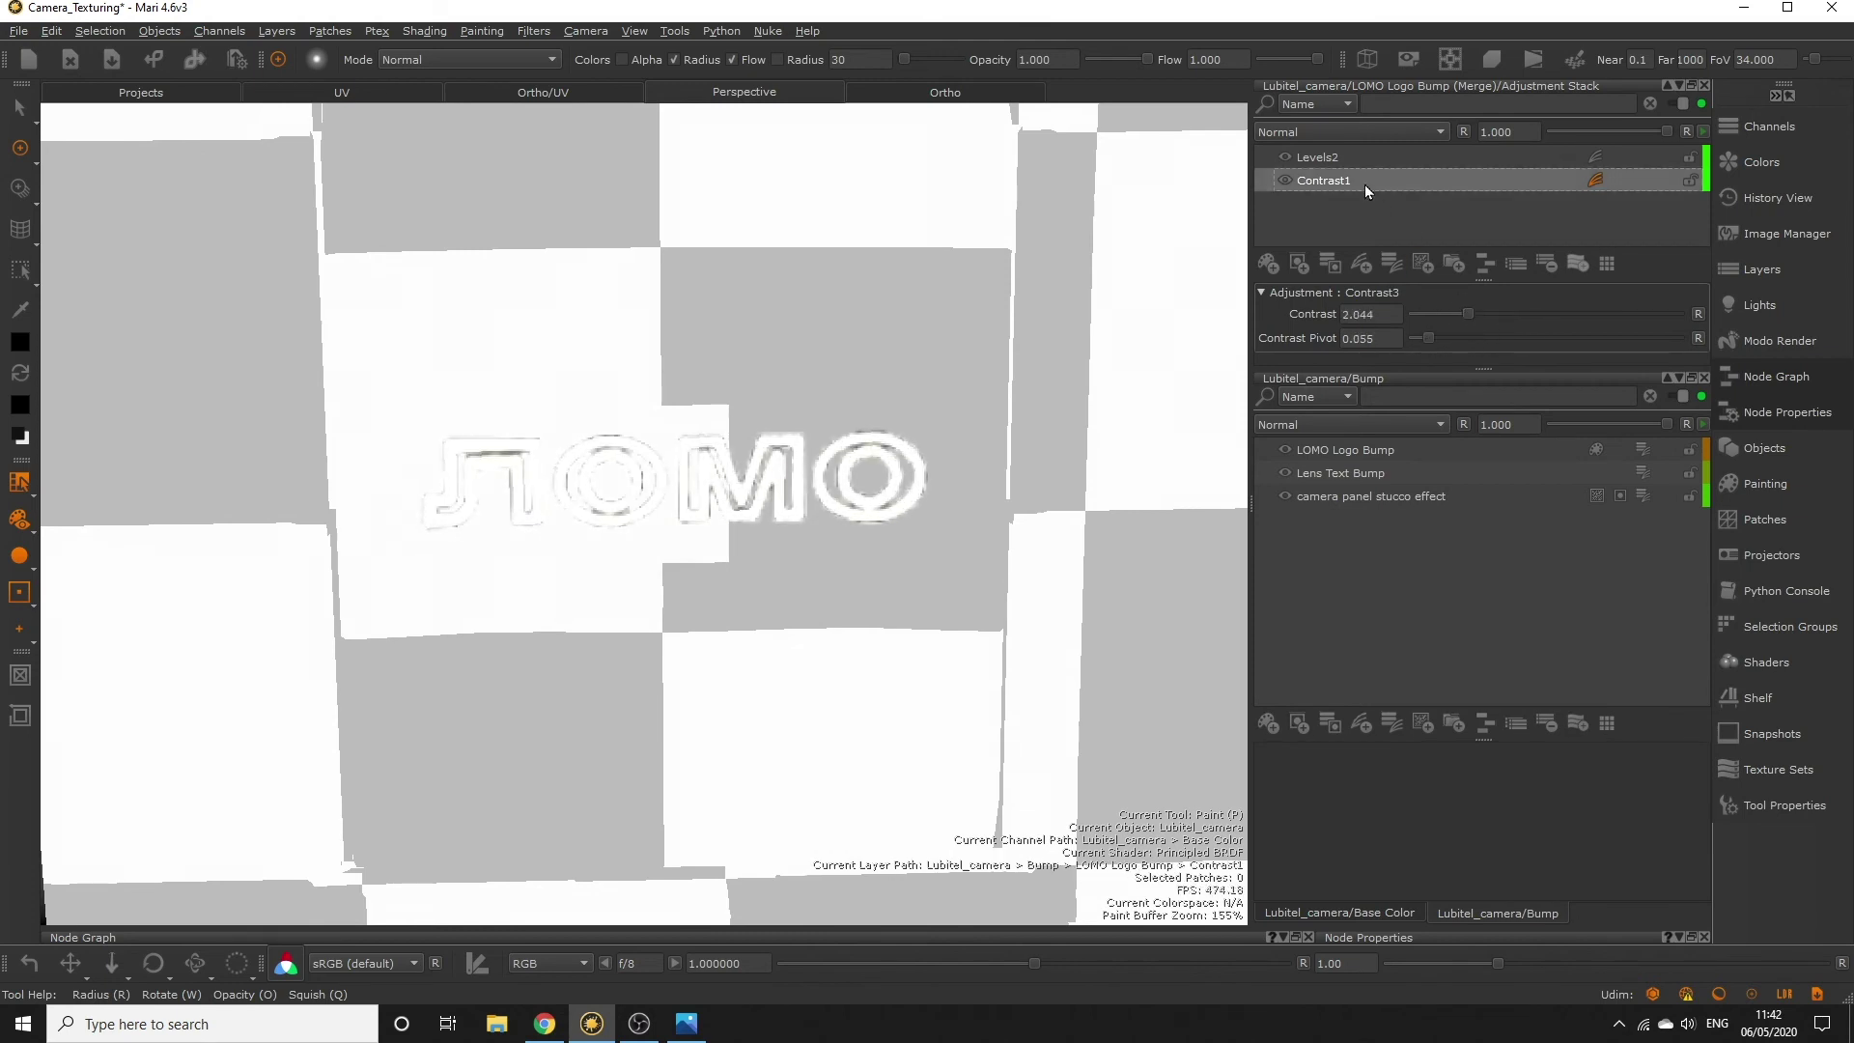
{"action": "left_click", "coordinate": [1363, 159]}
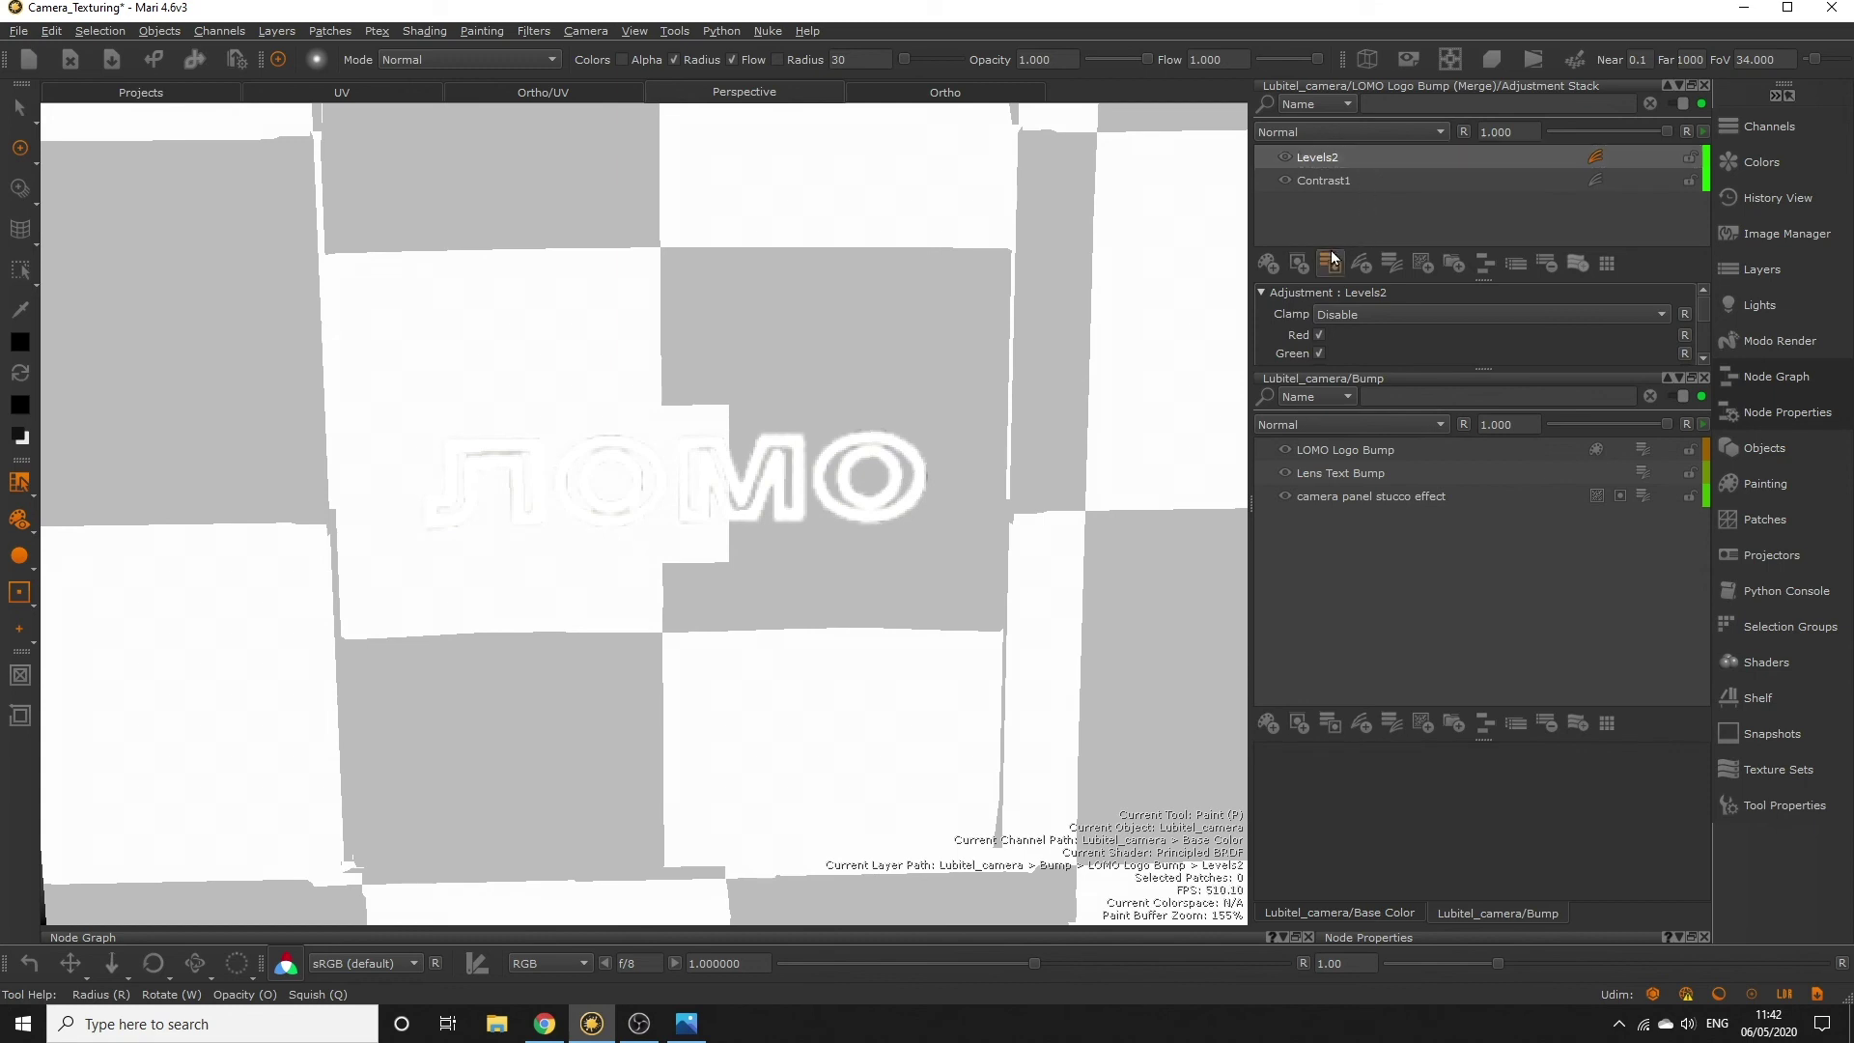
{"action": "left_click", "coordinate": [1360, 263]}
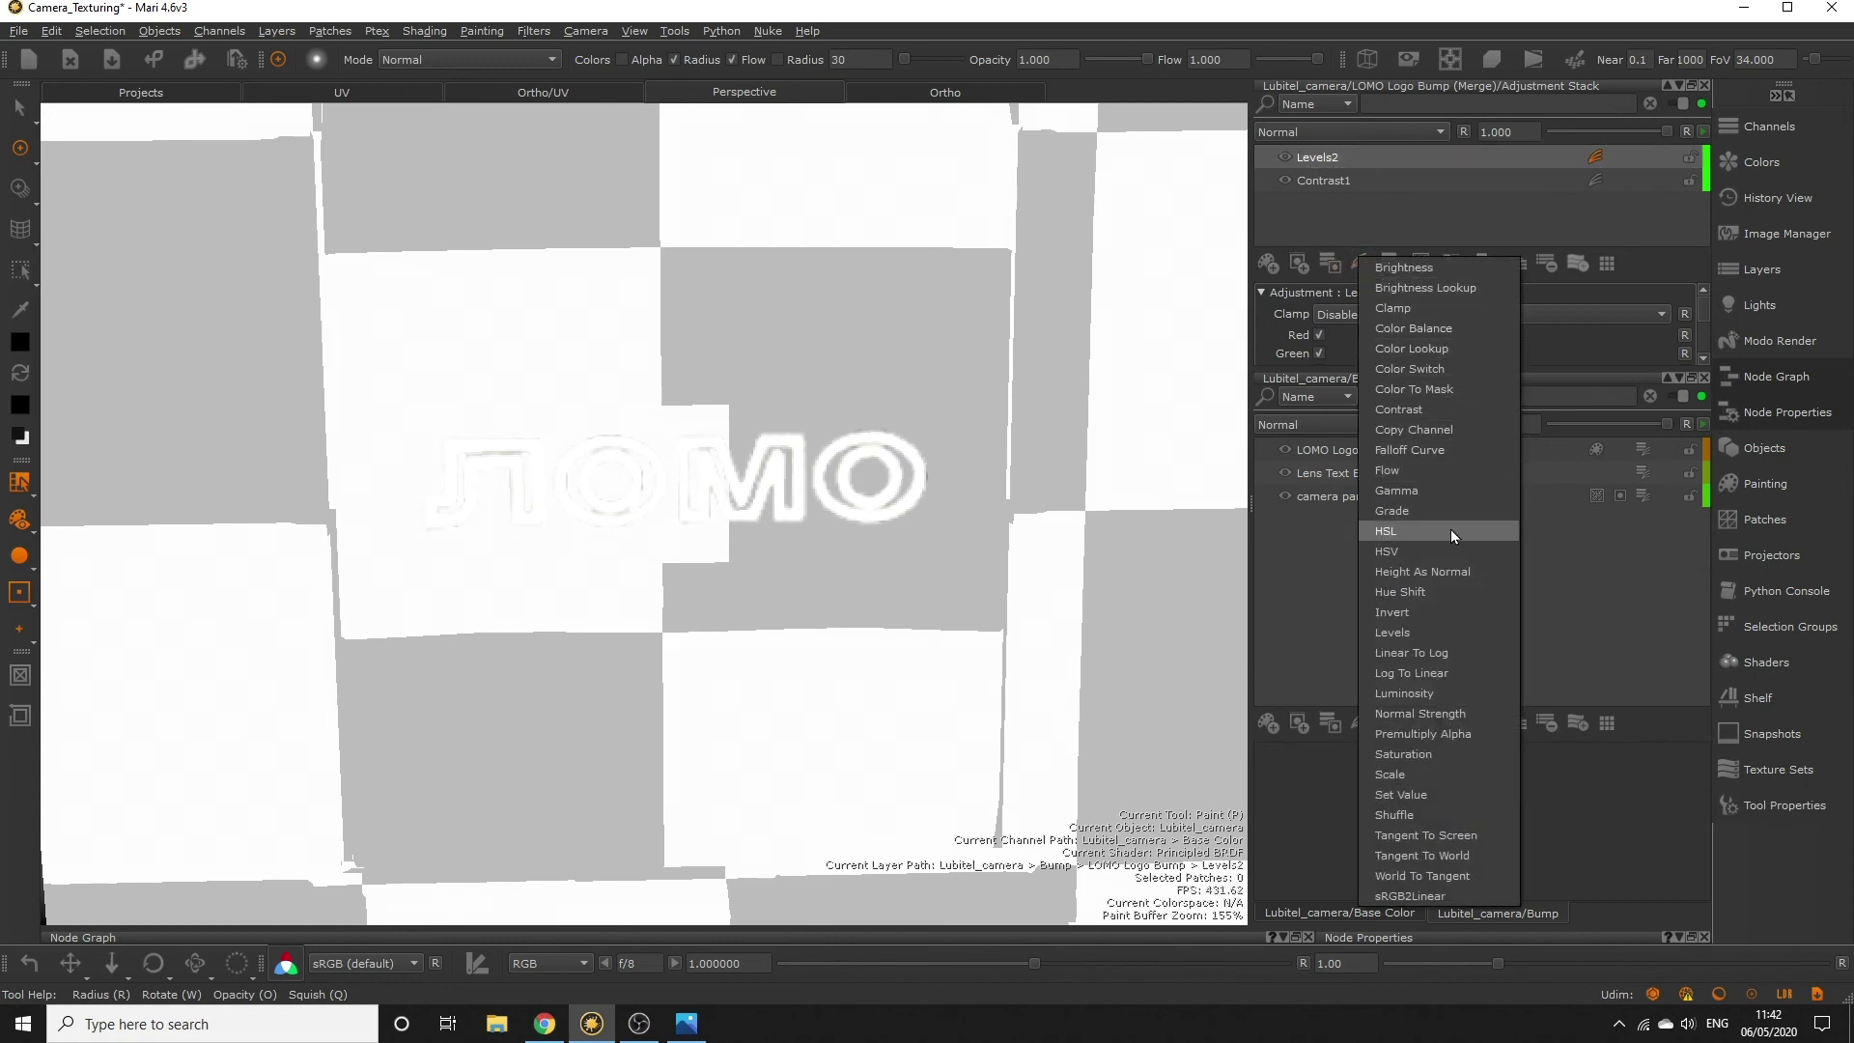
{"action": "left_click", "coordinate": [1406, 612]}
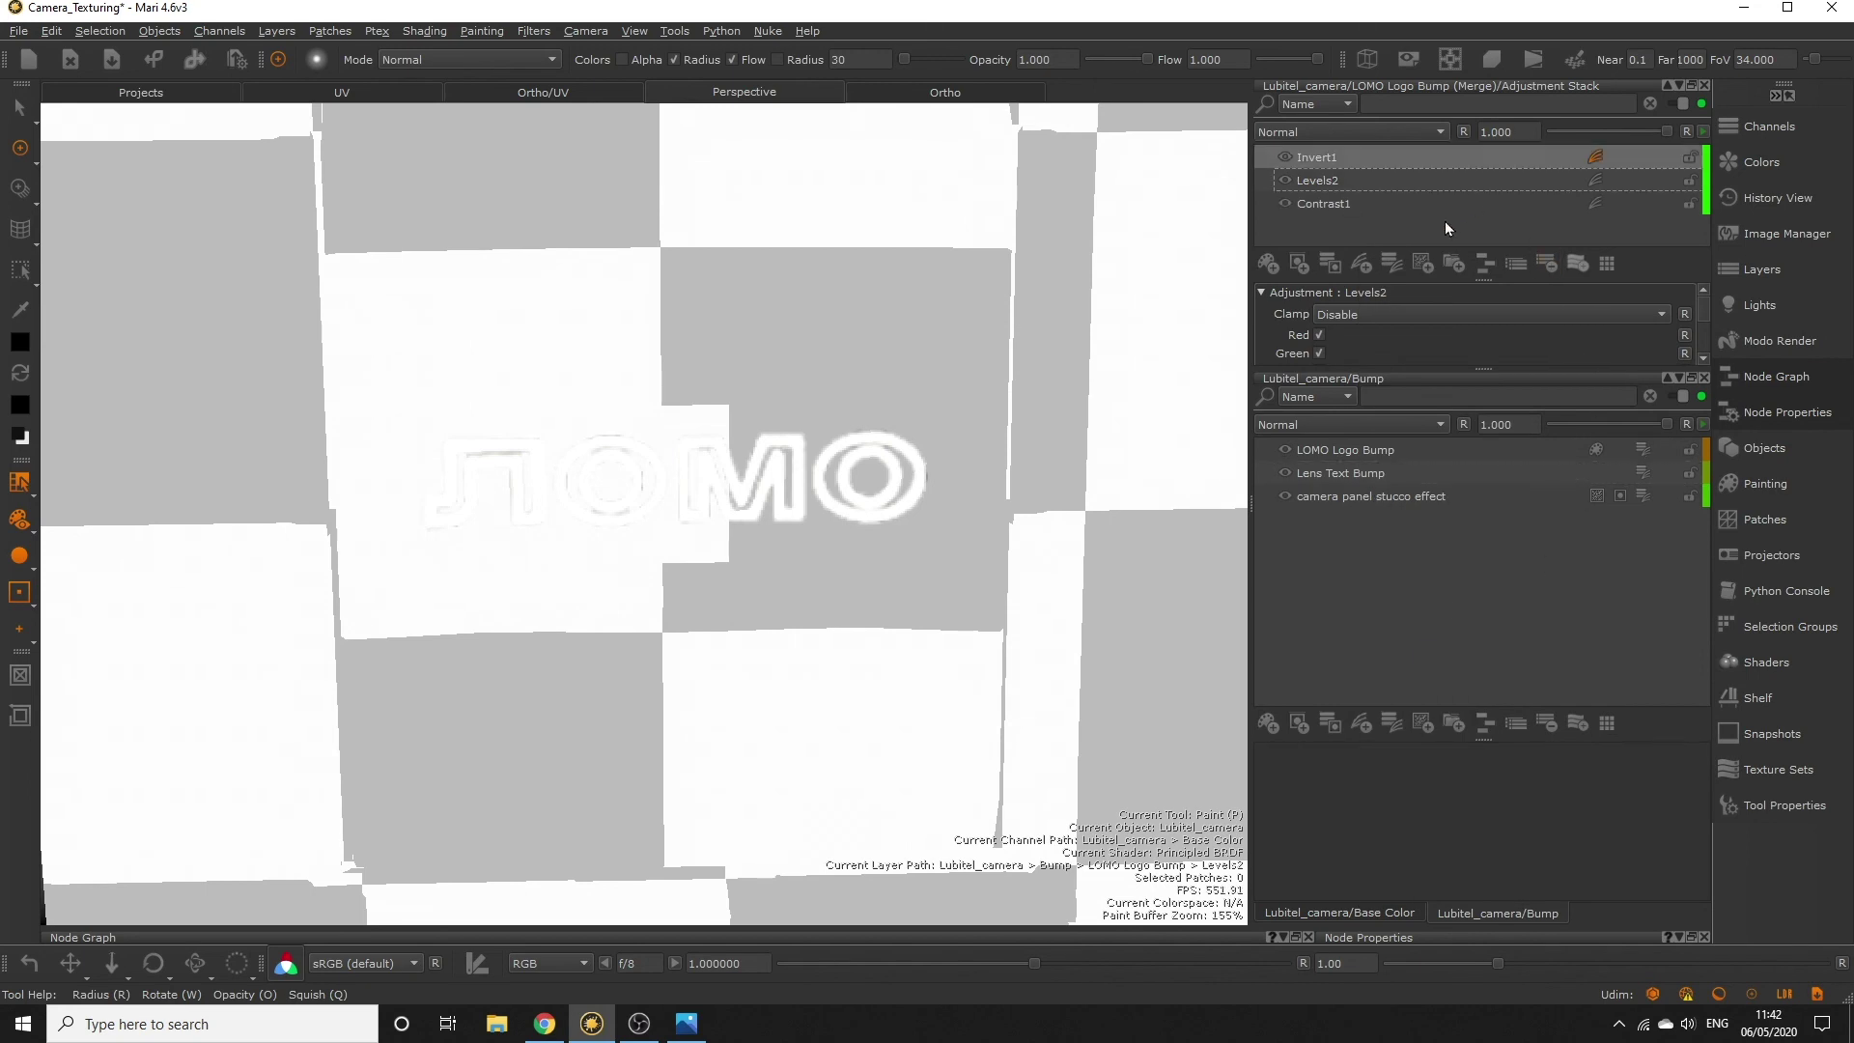
Step: Return to the fully shaded material view and orbit to a tilted view of the camera top
{"action": "key", "text": "Tab"}
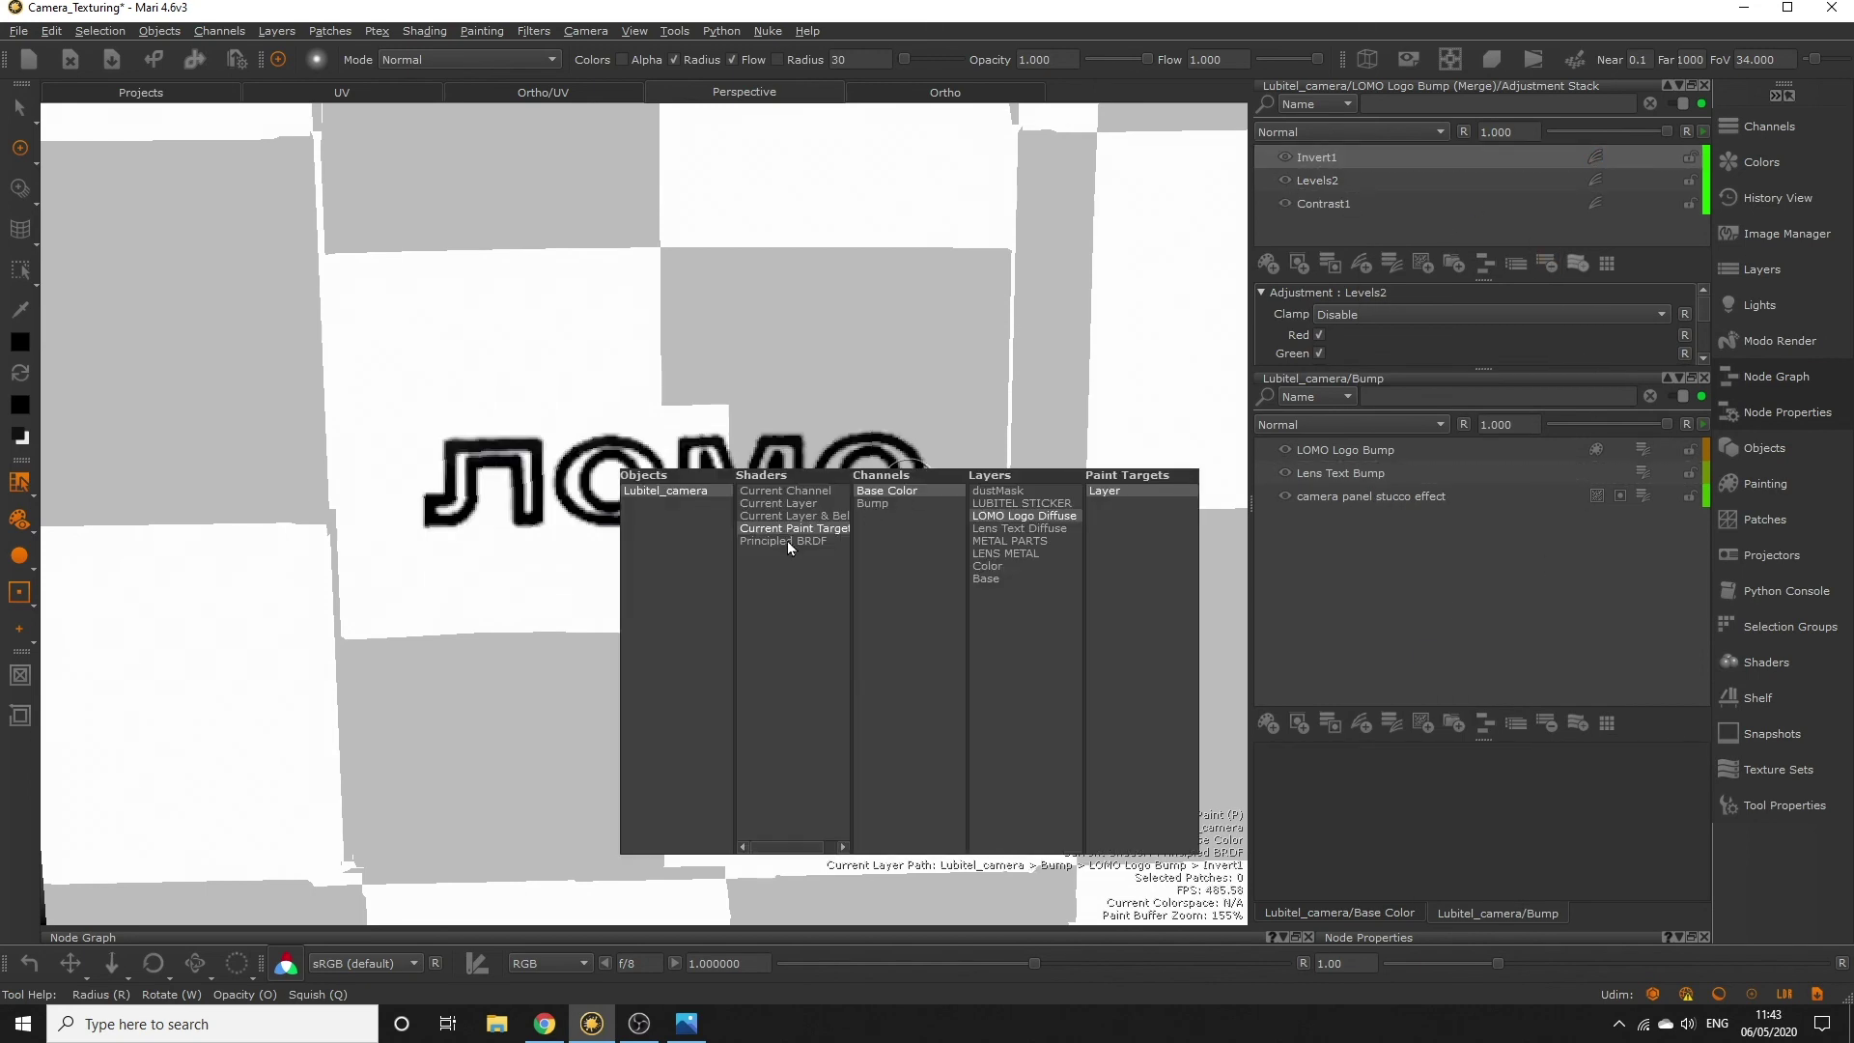
{"action": "left_click", "coordinate": [788, 542]}
{"action": "scroll", "coordinate": [921, 559], "scroll_direction": "down", "scroll_amount": 3}
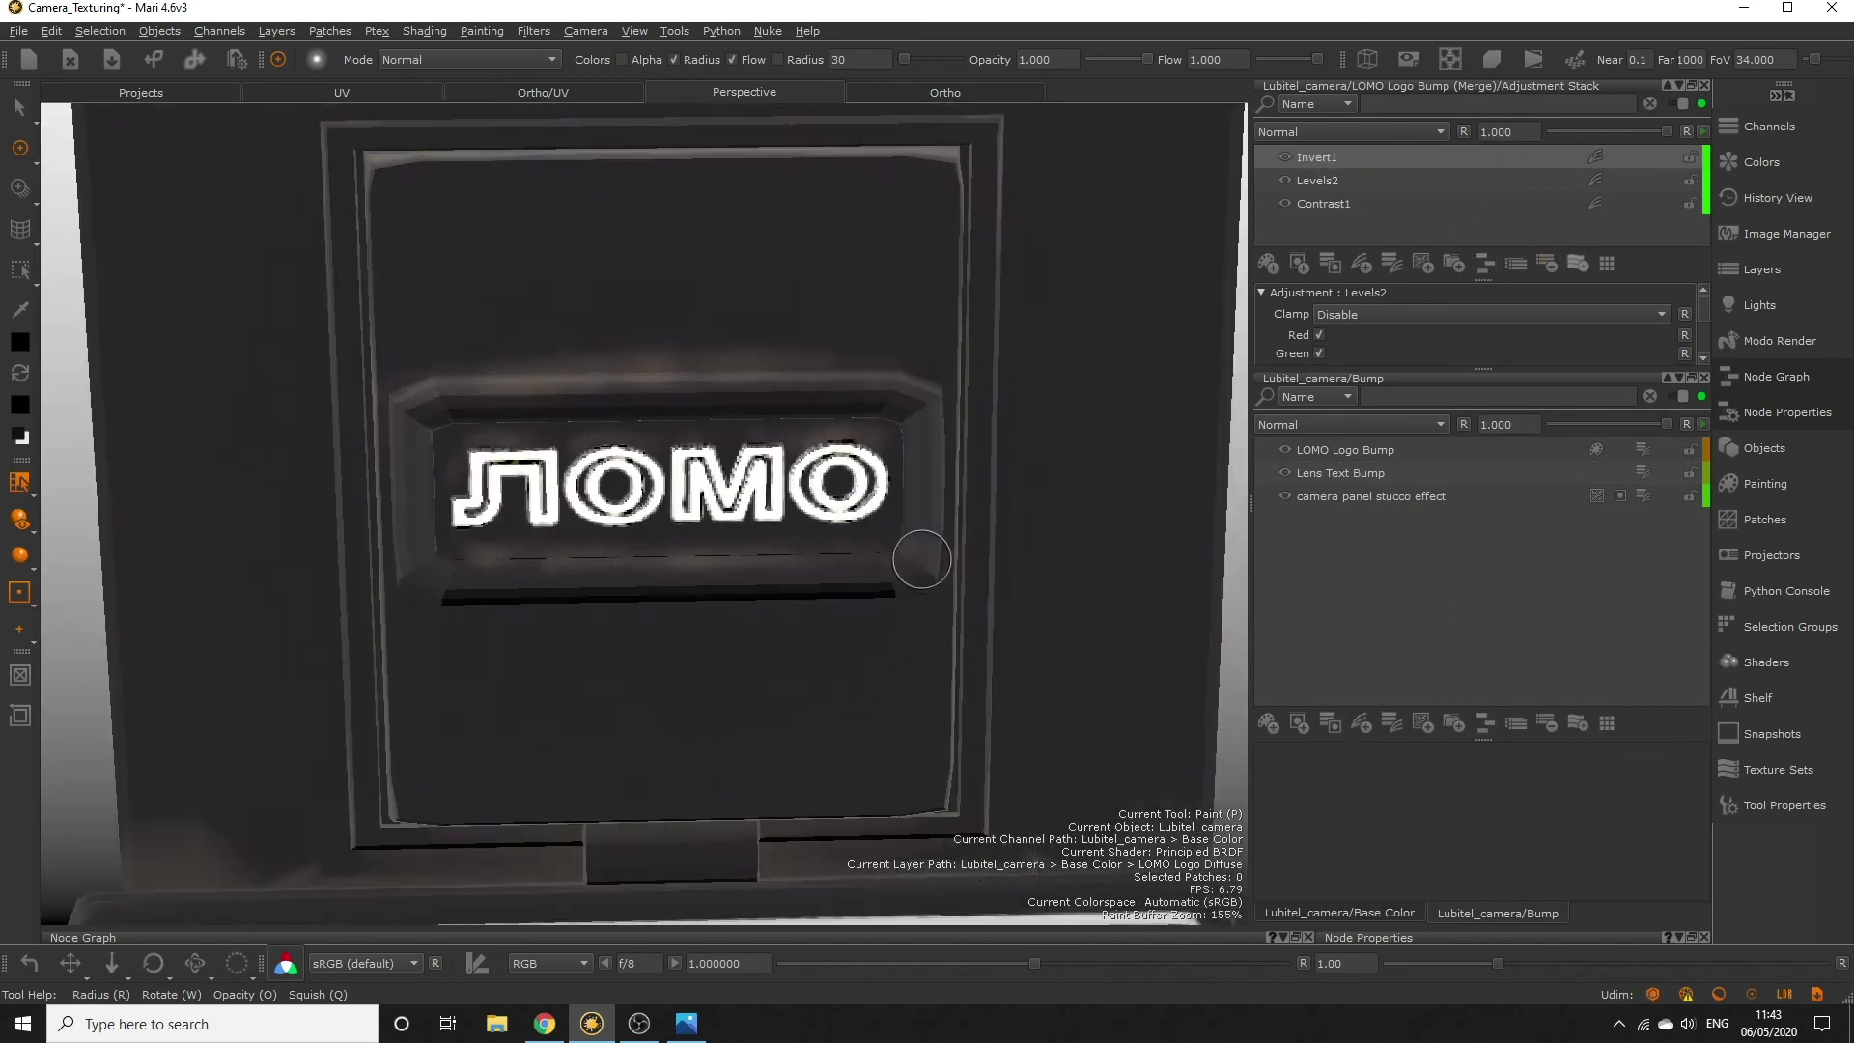
{"action": "mouse_move", "coordinate": [621, 737]}
{"action": "left_mouse_down", "text": "alt"}
{"action": "mouse_move", "coordinate": [631, 723]}
{"action": "mouse_move", "coordinate": [428, 743]}
{"action": "mouse_move", "coordinate": [679, 762]}
{"action": "left_mouse_up", "text": "alt"}
{"action": "scroll", "coordinate": [631, 723], "scroll_direction": "down", "scroll_amount": 3}
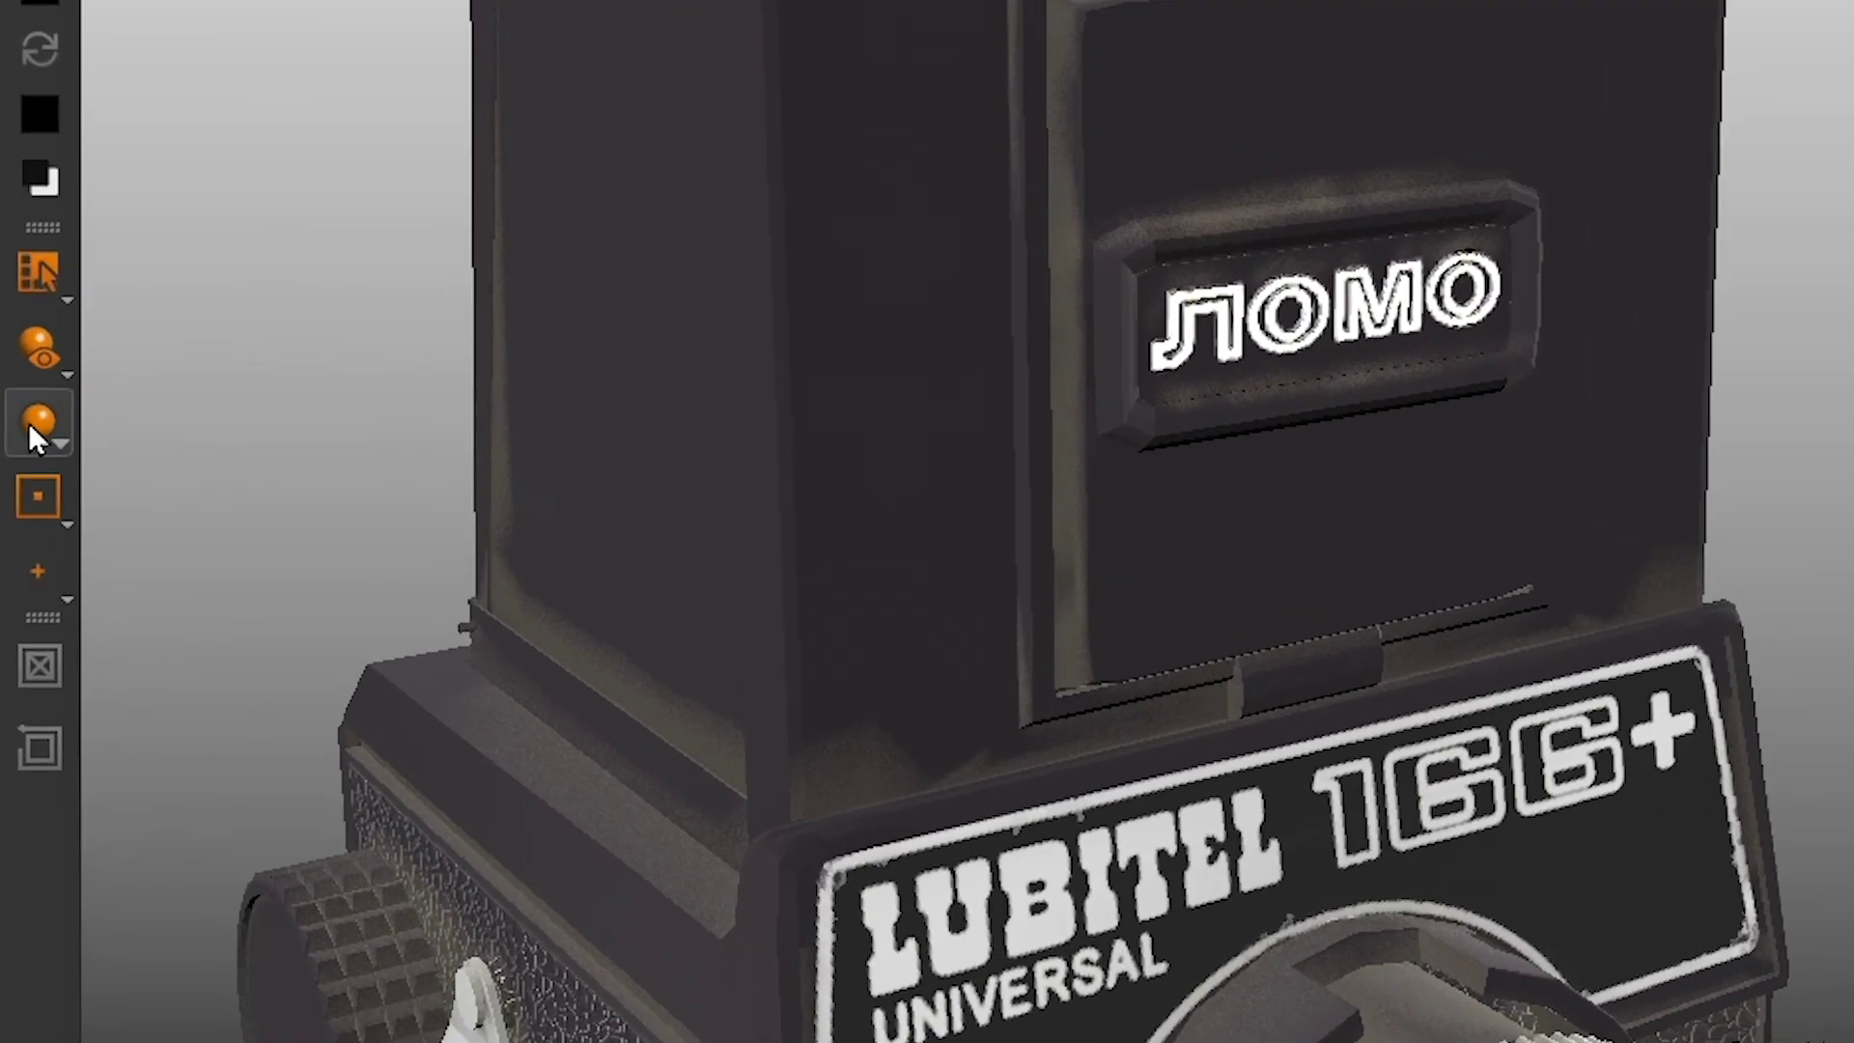
{"action": "left_click", "coordinate": [21, 440]}
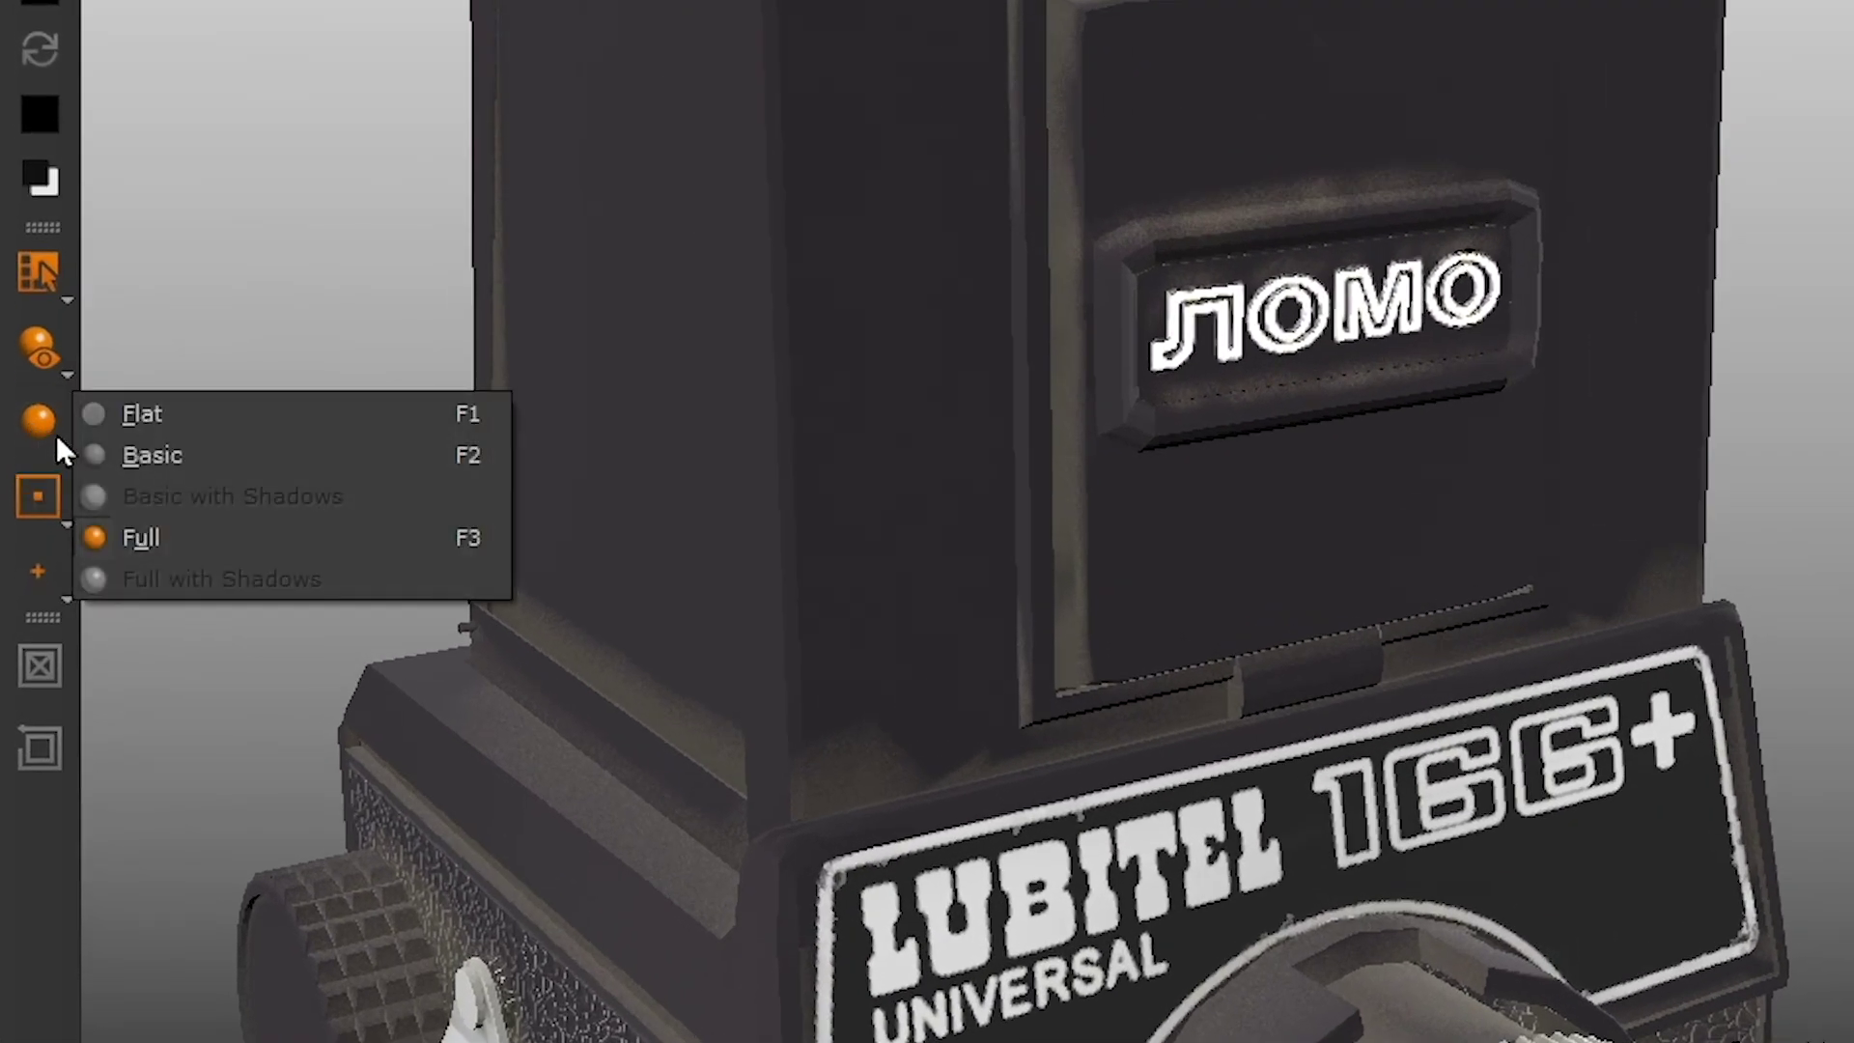
{"action": "left_click", "coordinate": [154, 456]}
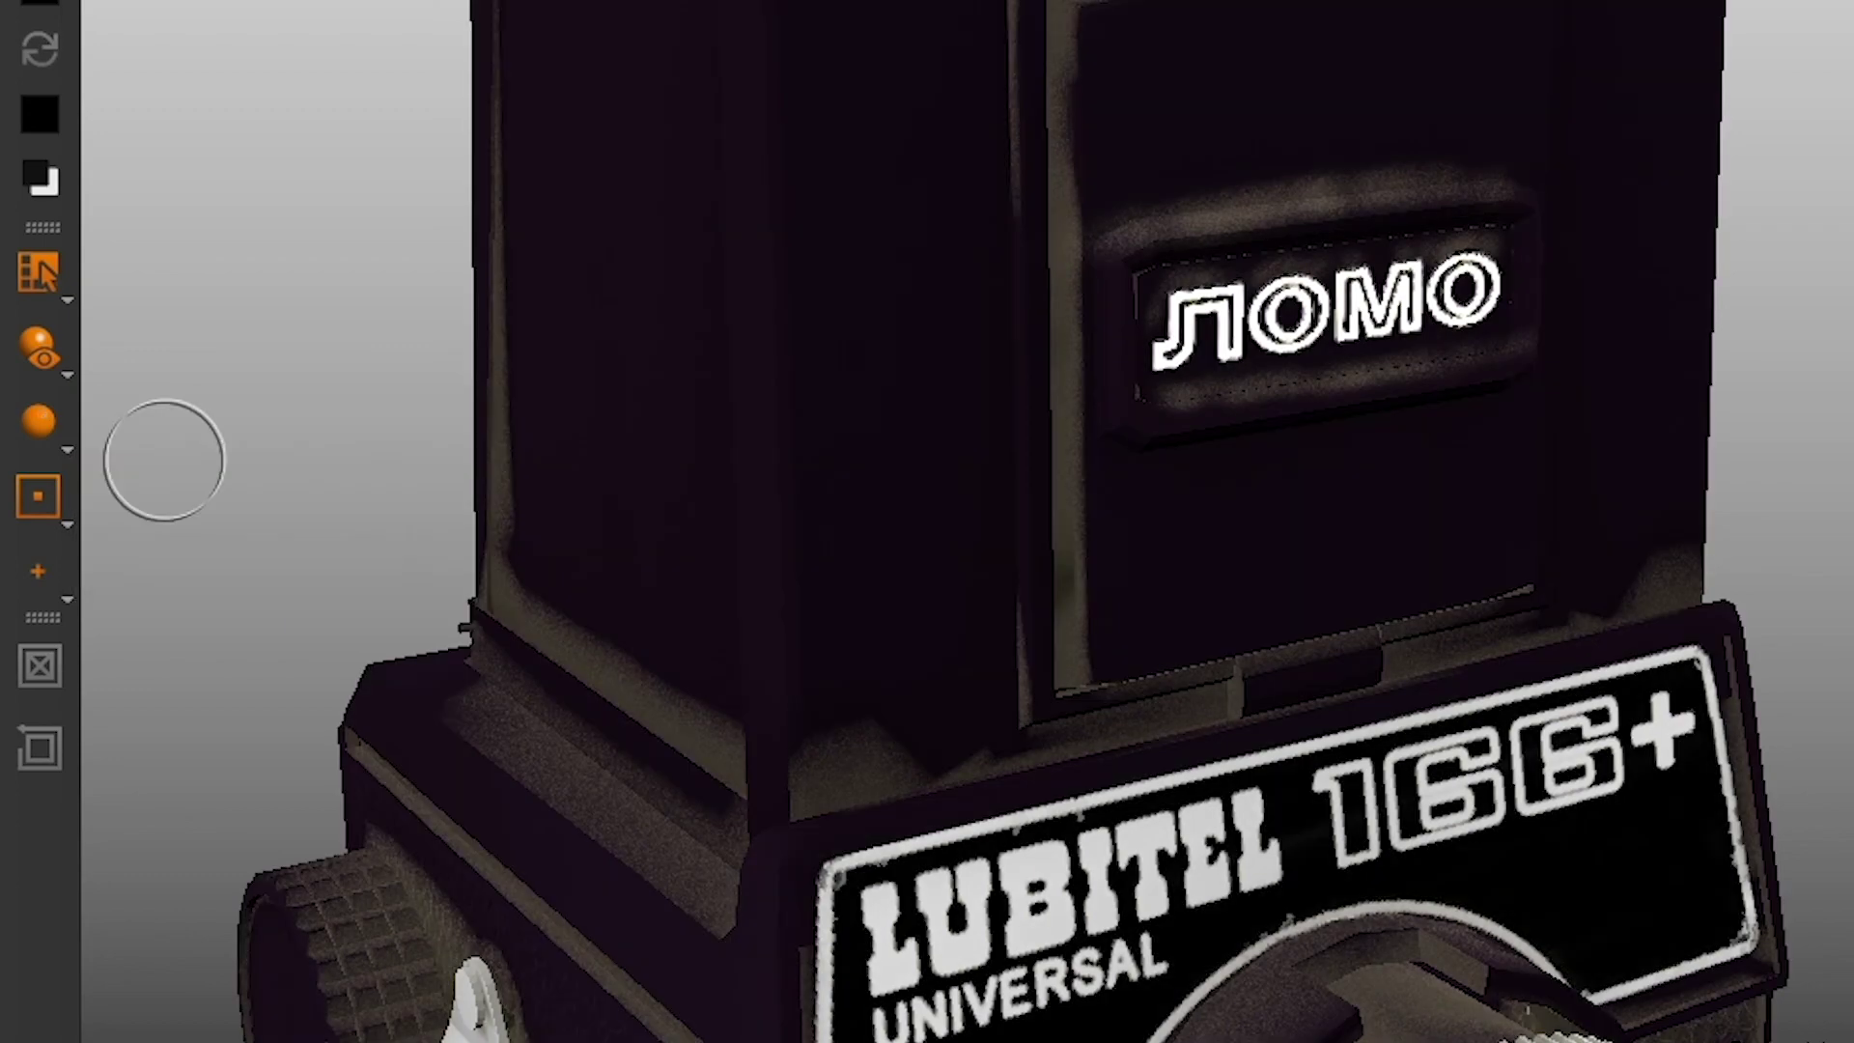
{"action": "middle_click_drag", "start_coordinate": [1552, 857], "coordinate": [1637, 517]}
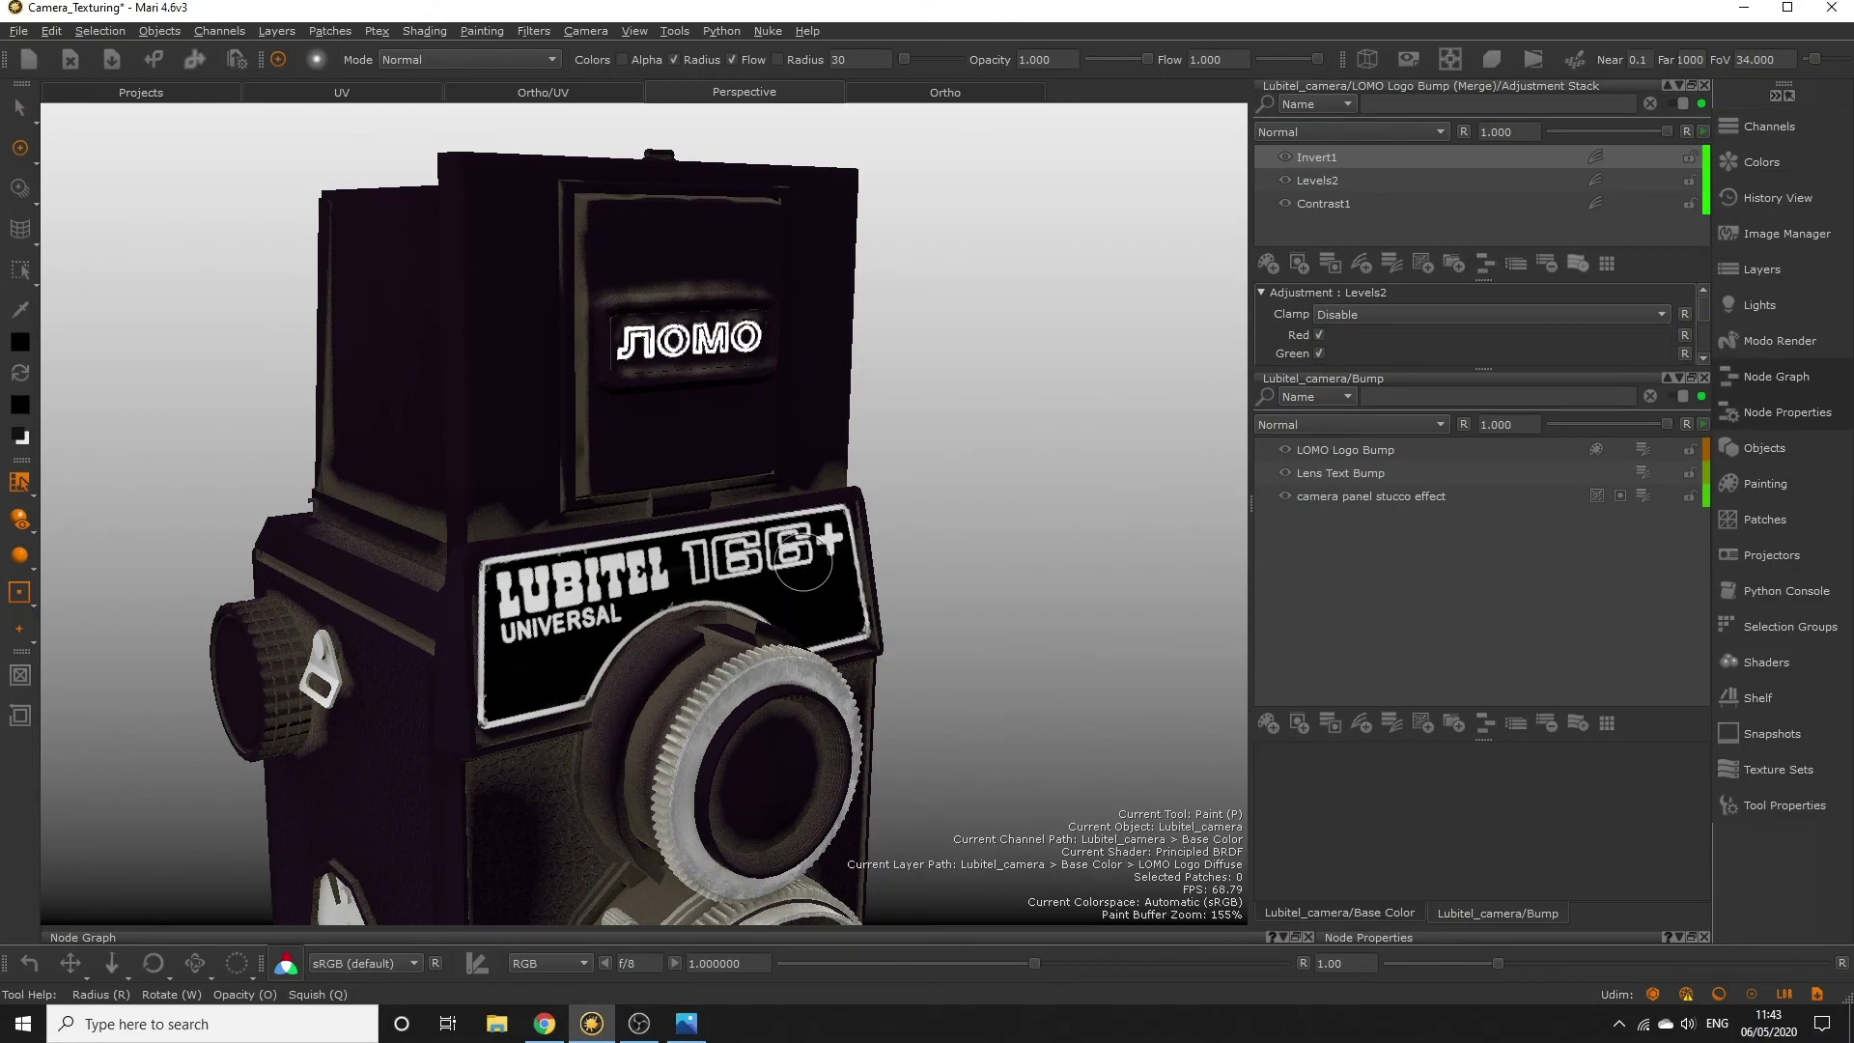
{"action": "left_click_drag", "start_coordinate": [1637, 516], "coordinate": [1339, 634], "text": "alt"}
{"action": "left_click_drag", "start_coordinate": [654, 660], "coordinate": [783, 649], "text": "alt"}
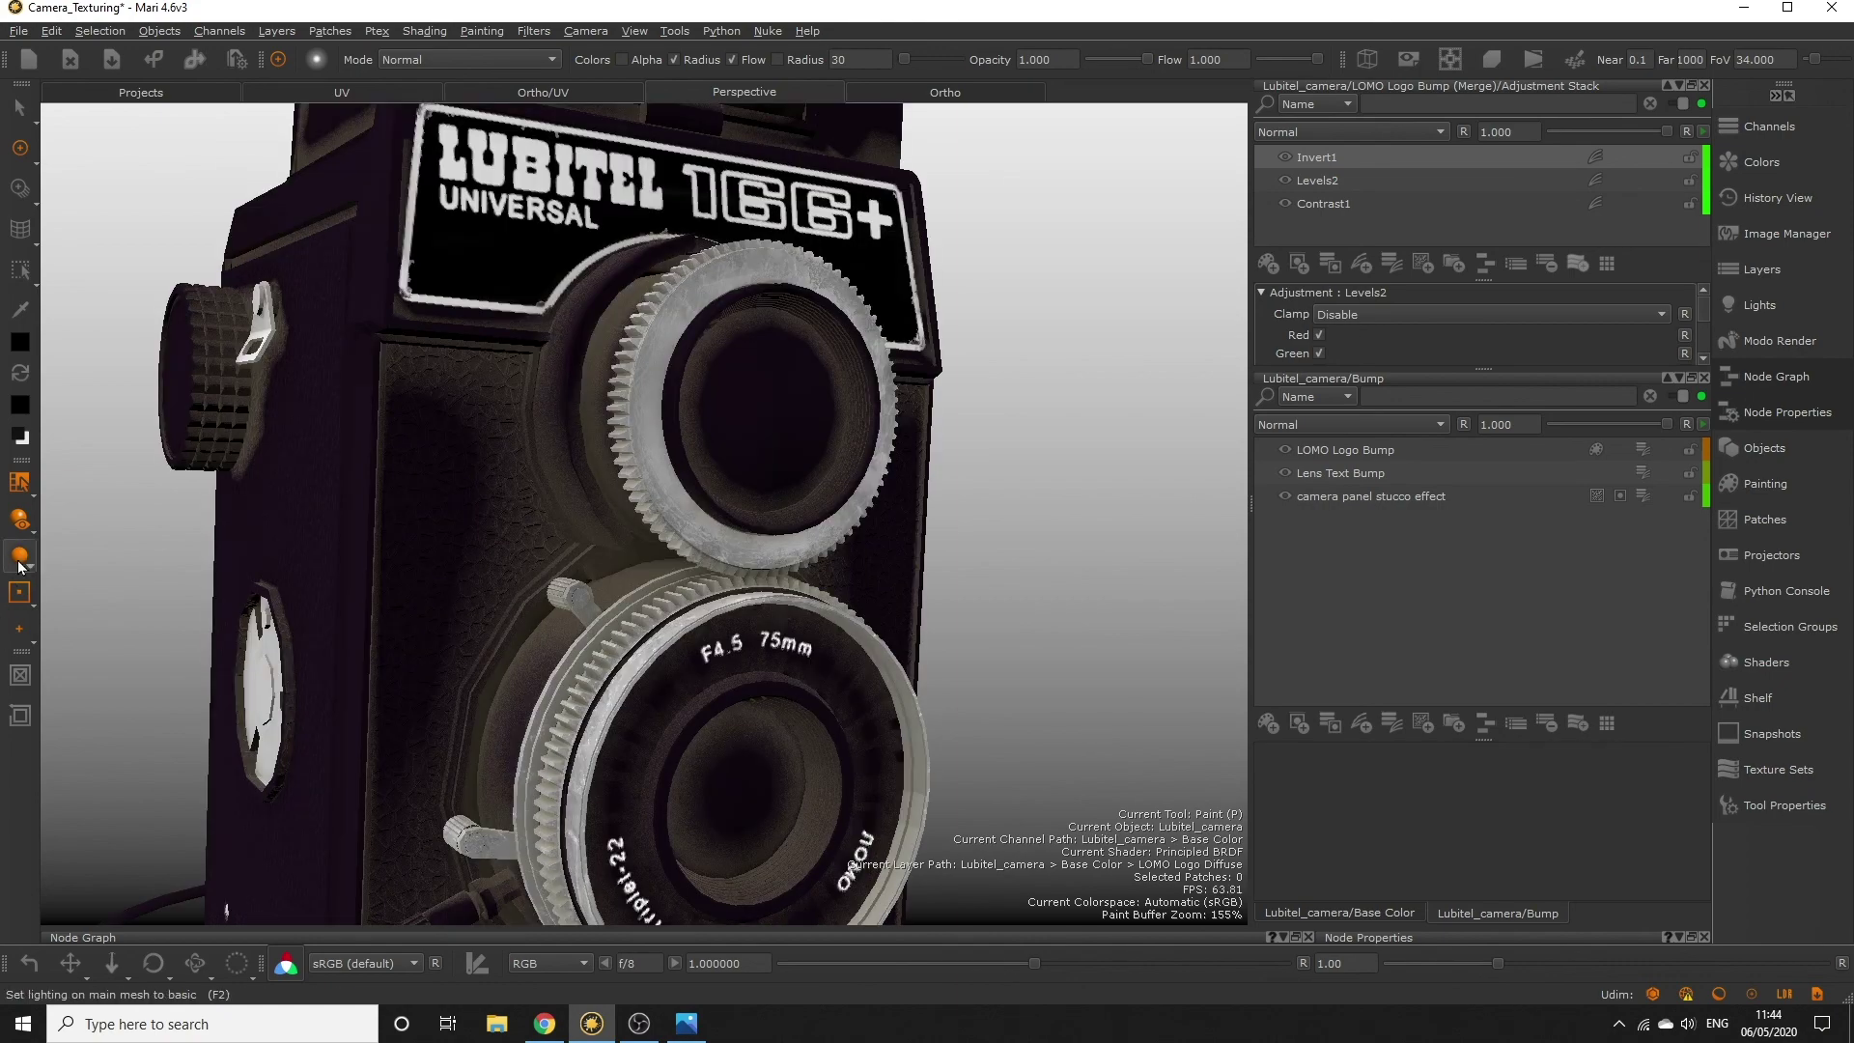
{"action": "left_click", "coordinate": [19, 556]}
{"action": "left_click", "coordinate": [77, 605]}
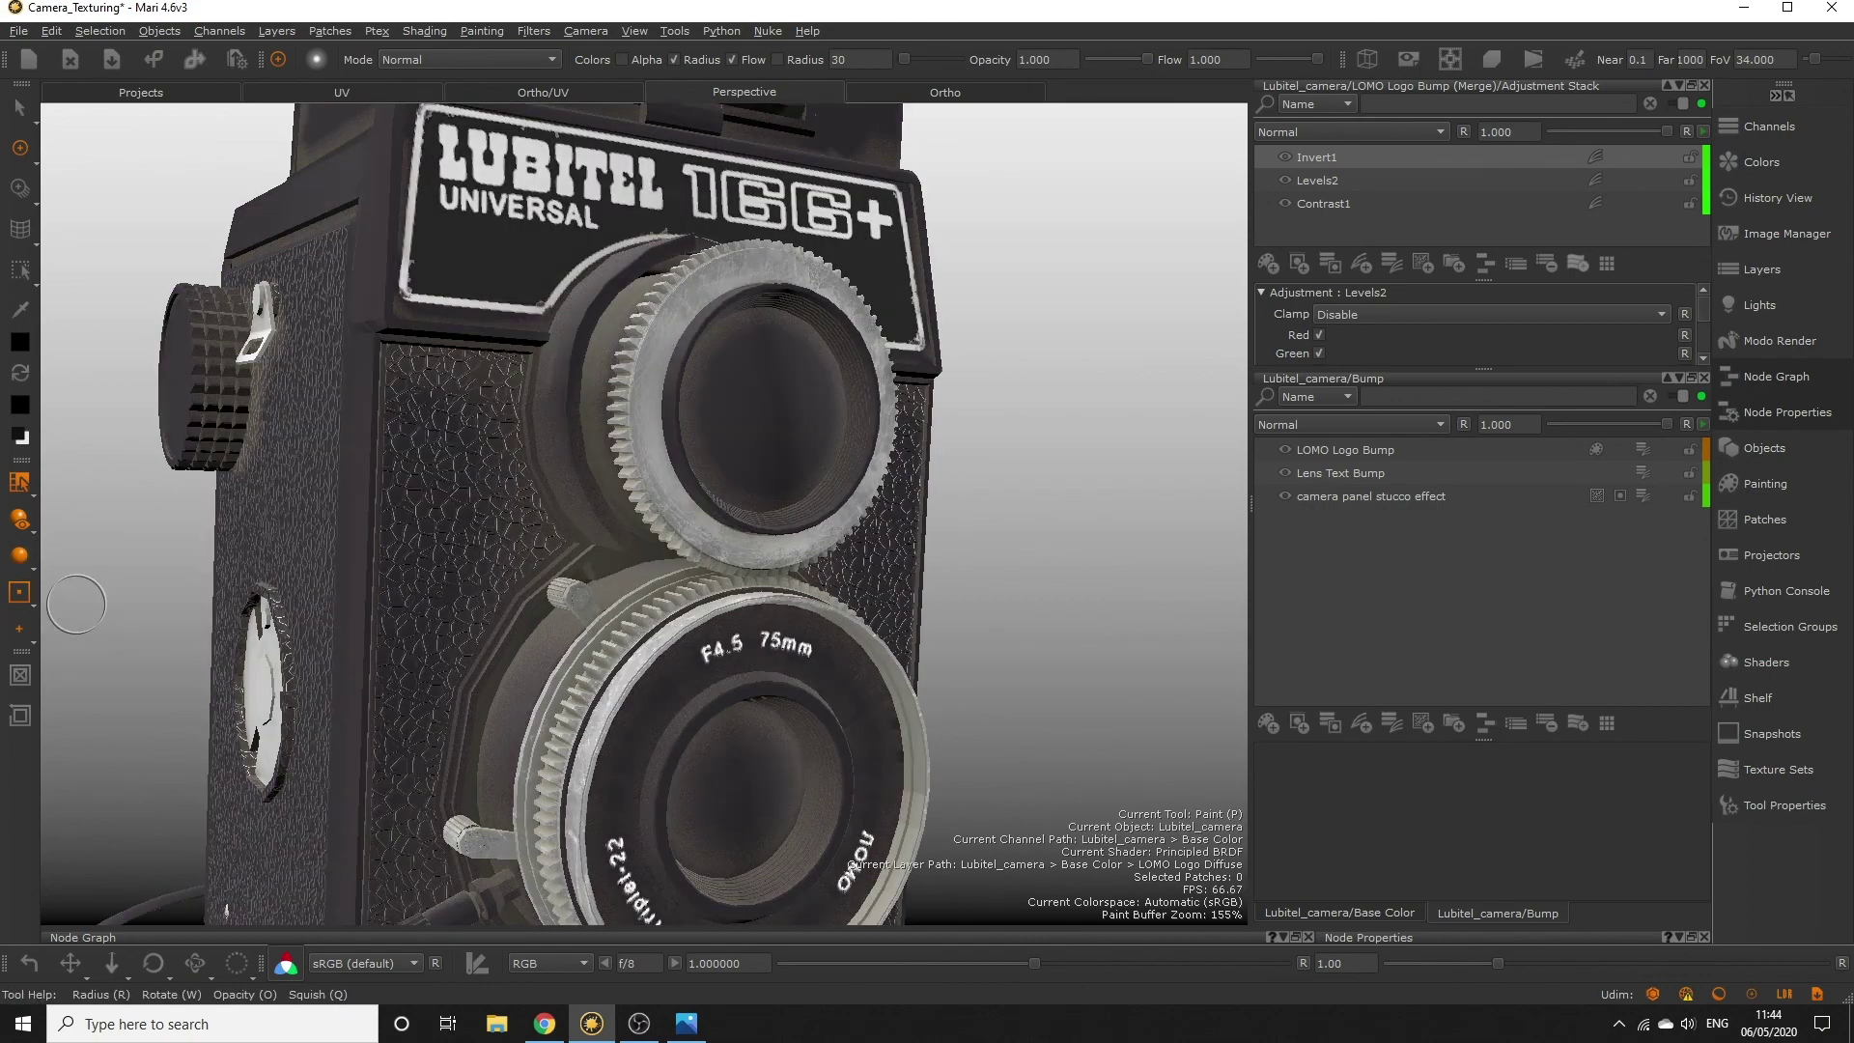
{"action": "key", "text": "f"}
{"action": "scroll", "coordinate": [810, 600], "scroll_direction": "up", "scroll_amount": 5}
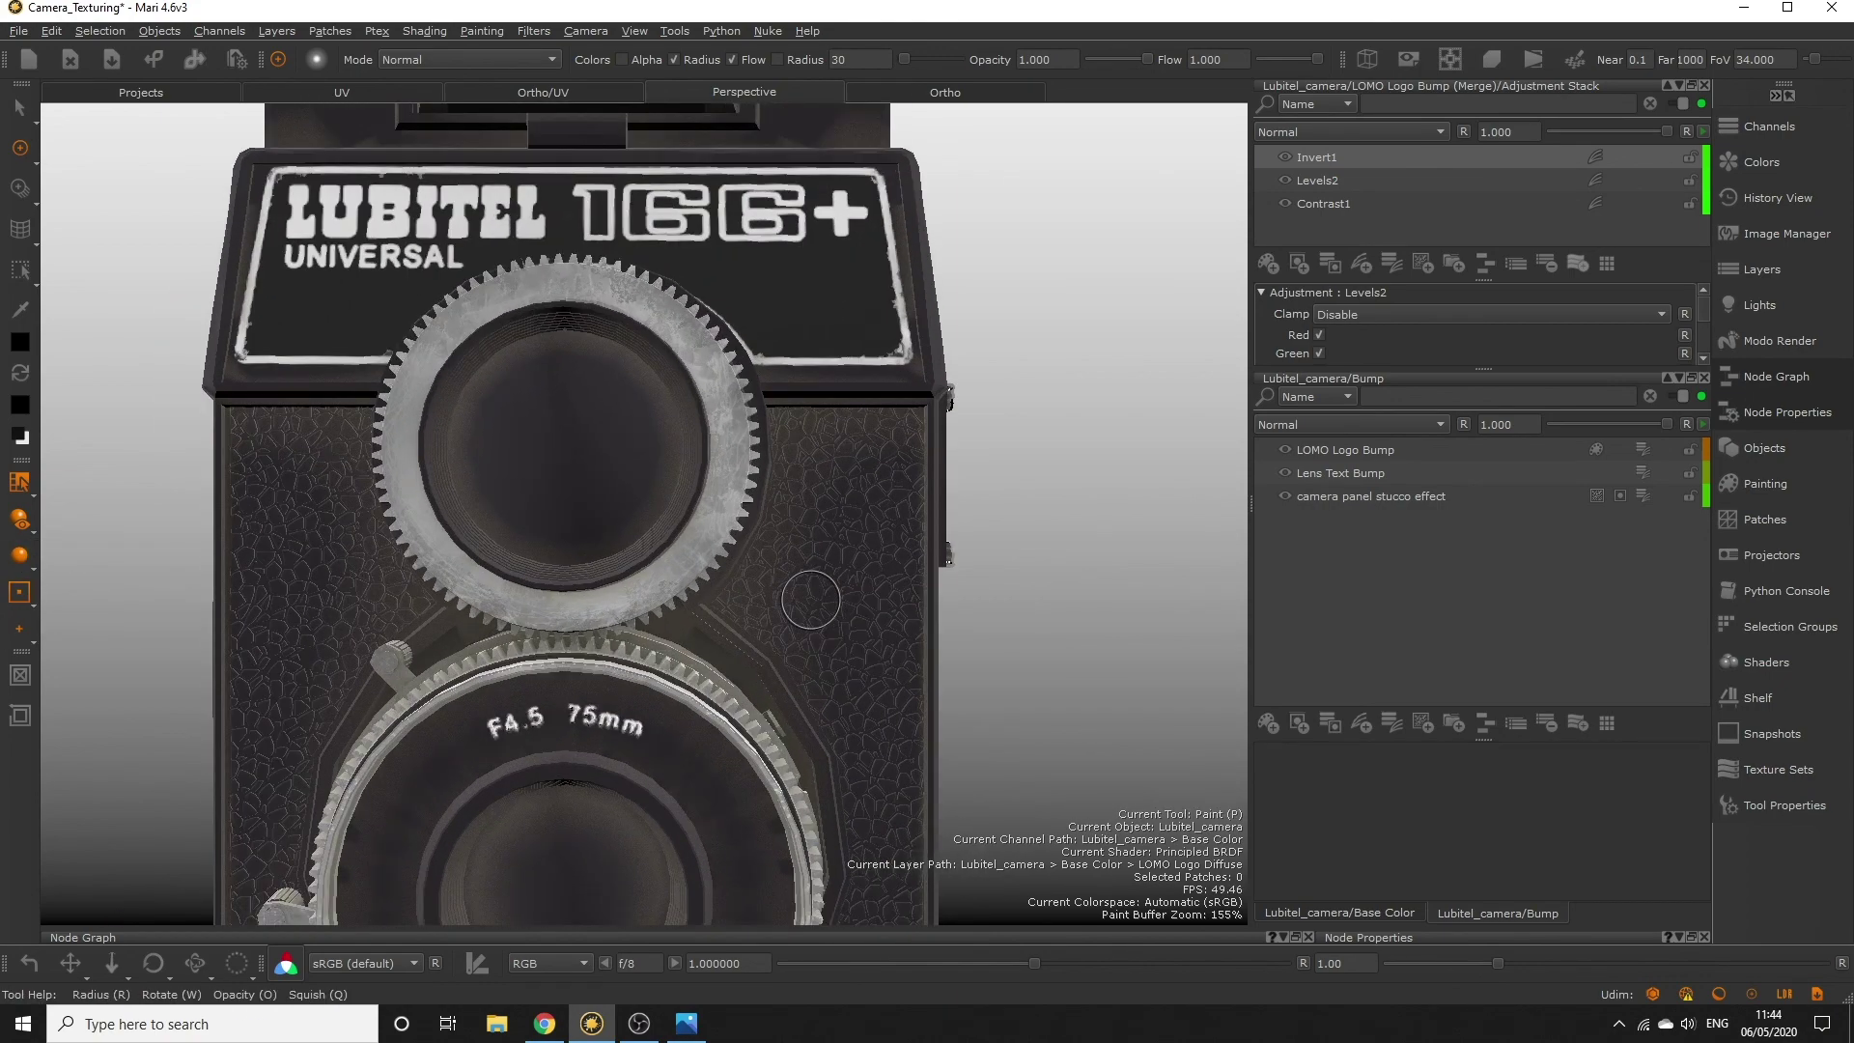